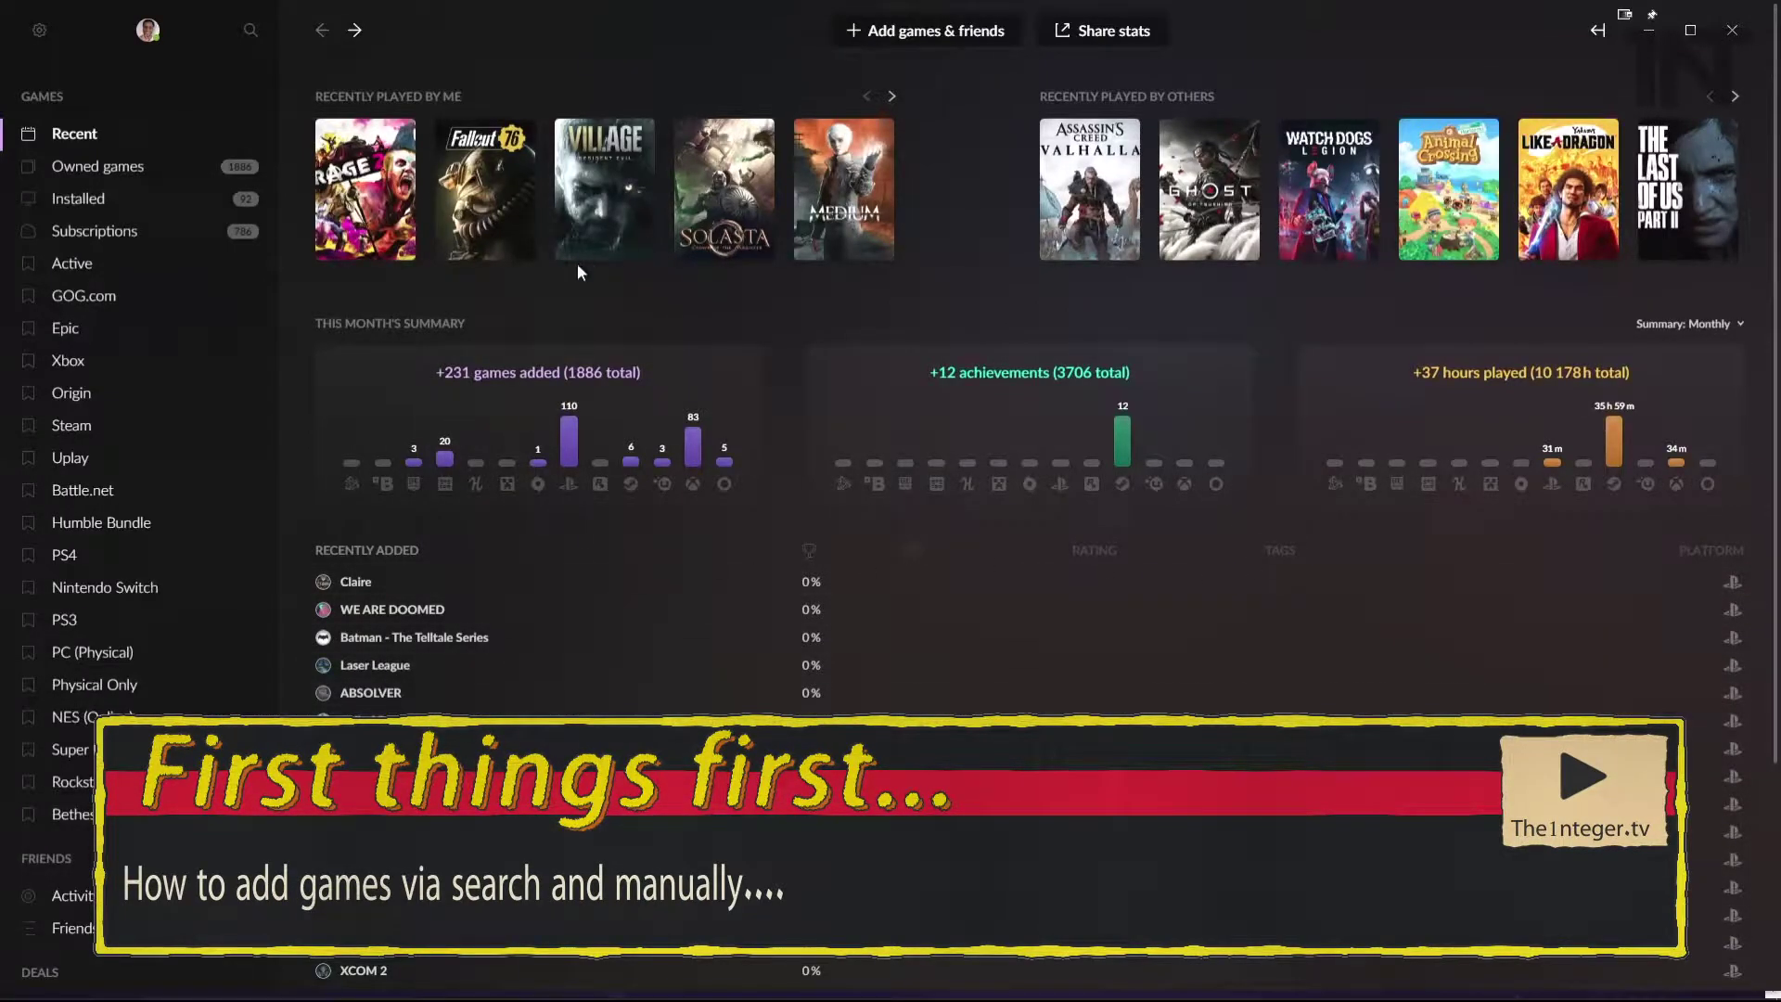
- Search for Fatal Frame III, open the page of Fatal Frame III: The Tormented and mark it as owned
{"action": "left_click", "coordinate": [251, 30]}
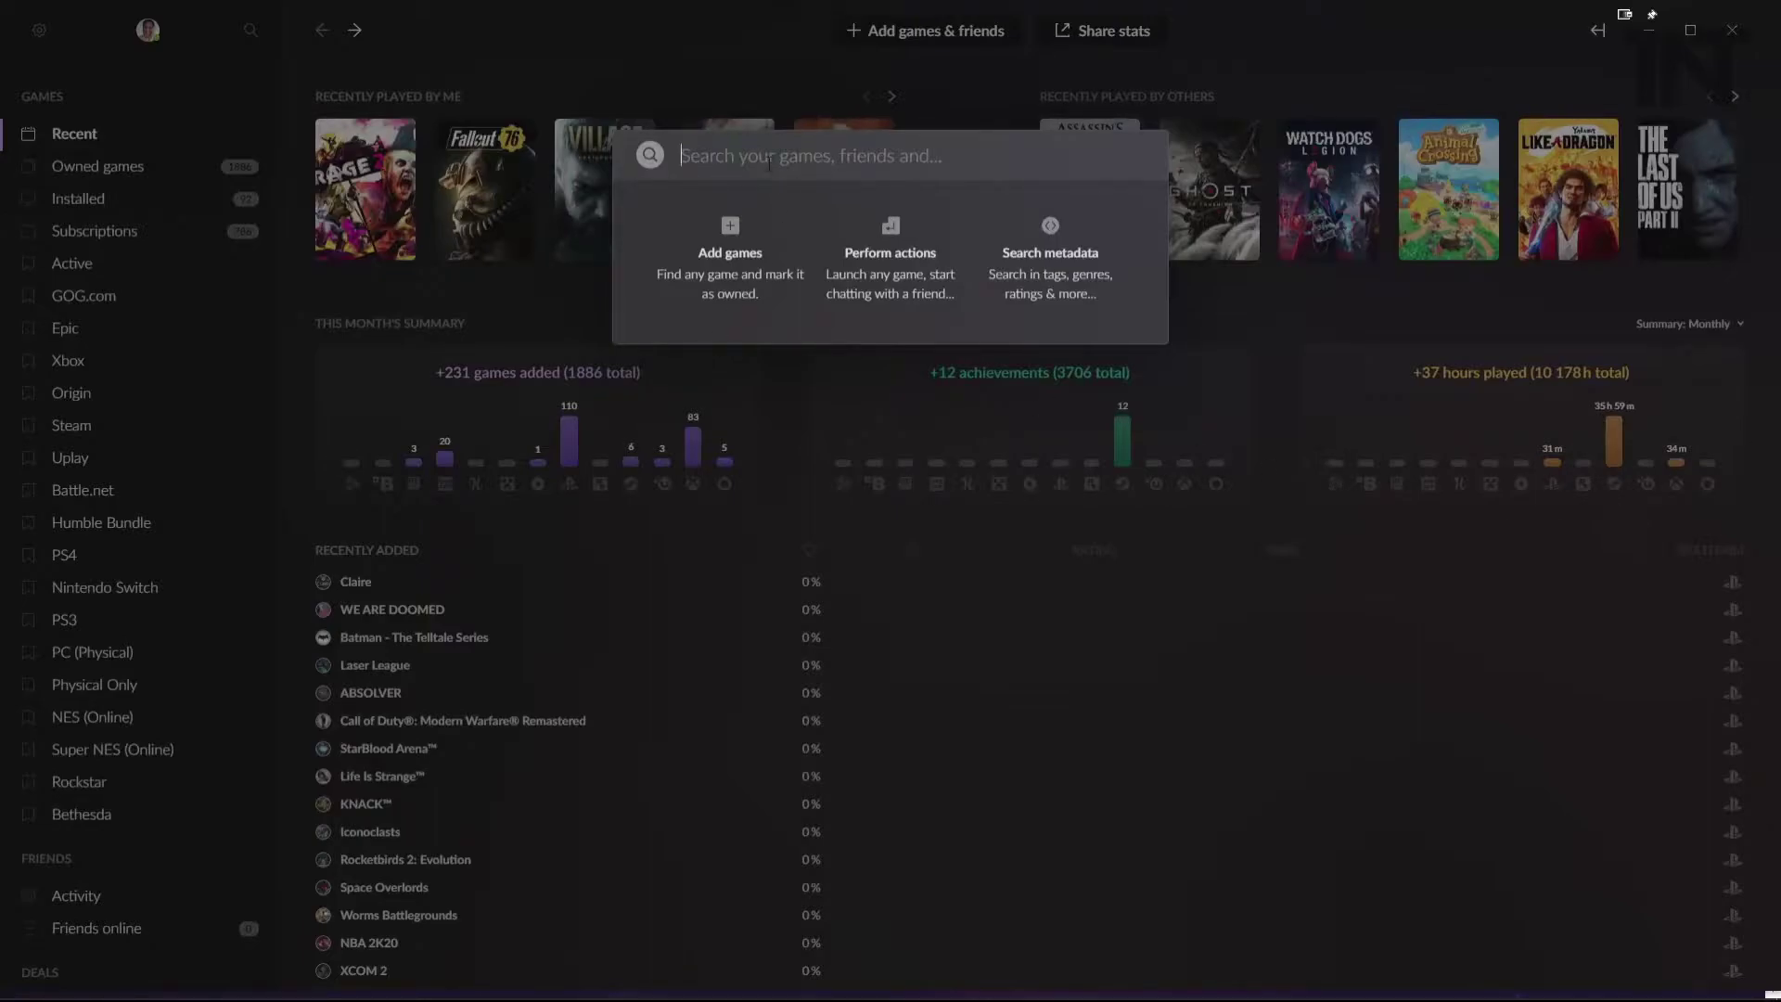
{"action": "type", "text": "Fat"}
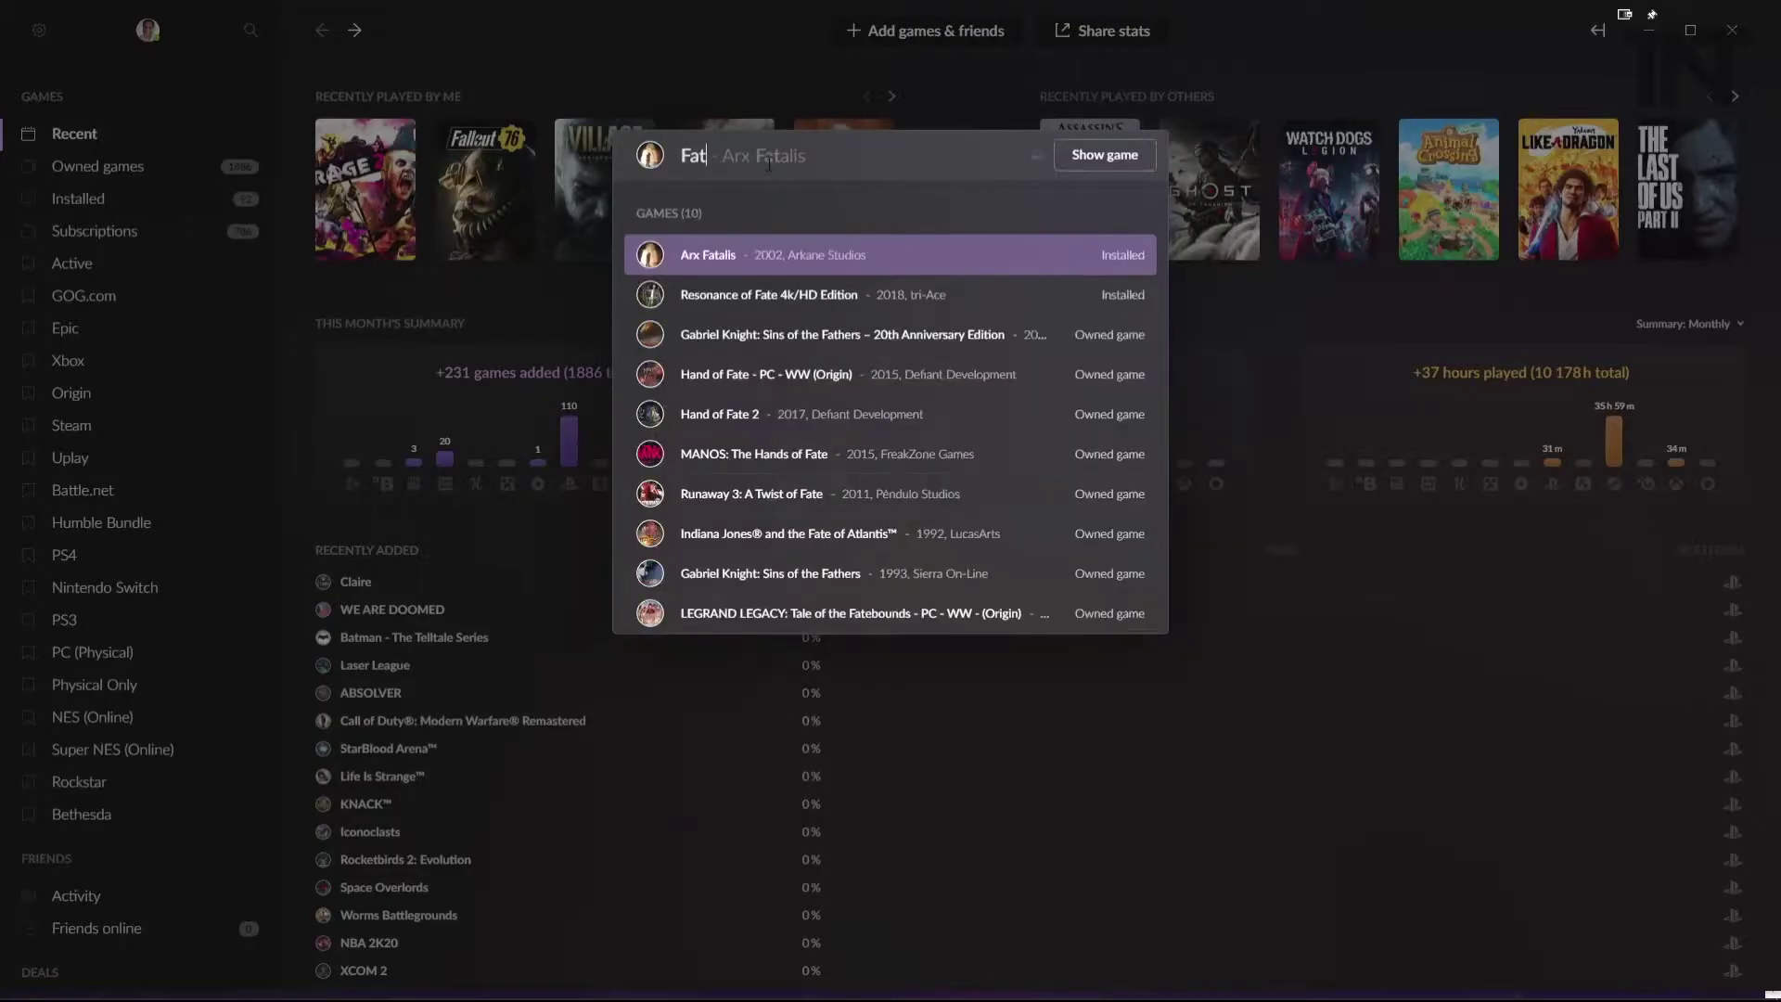
{"action": "type", "text": "al Fr"}
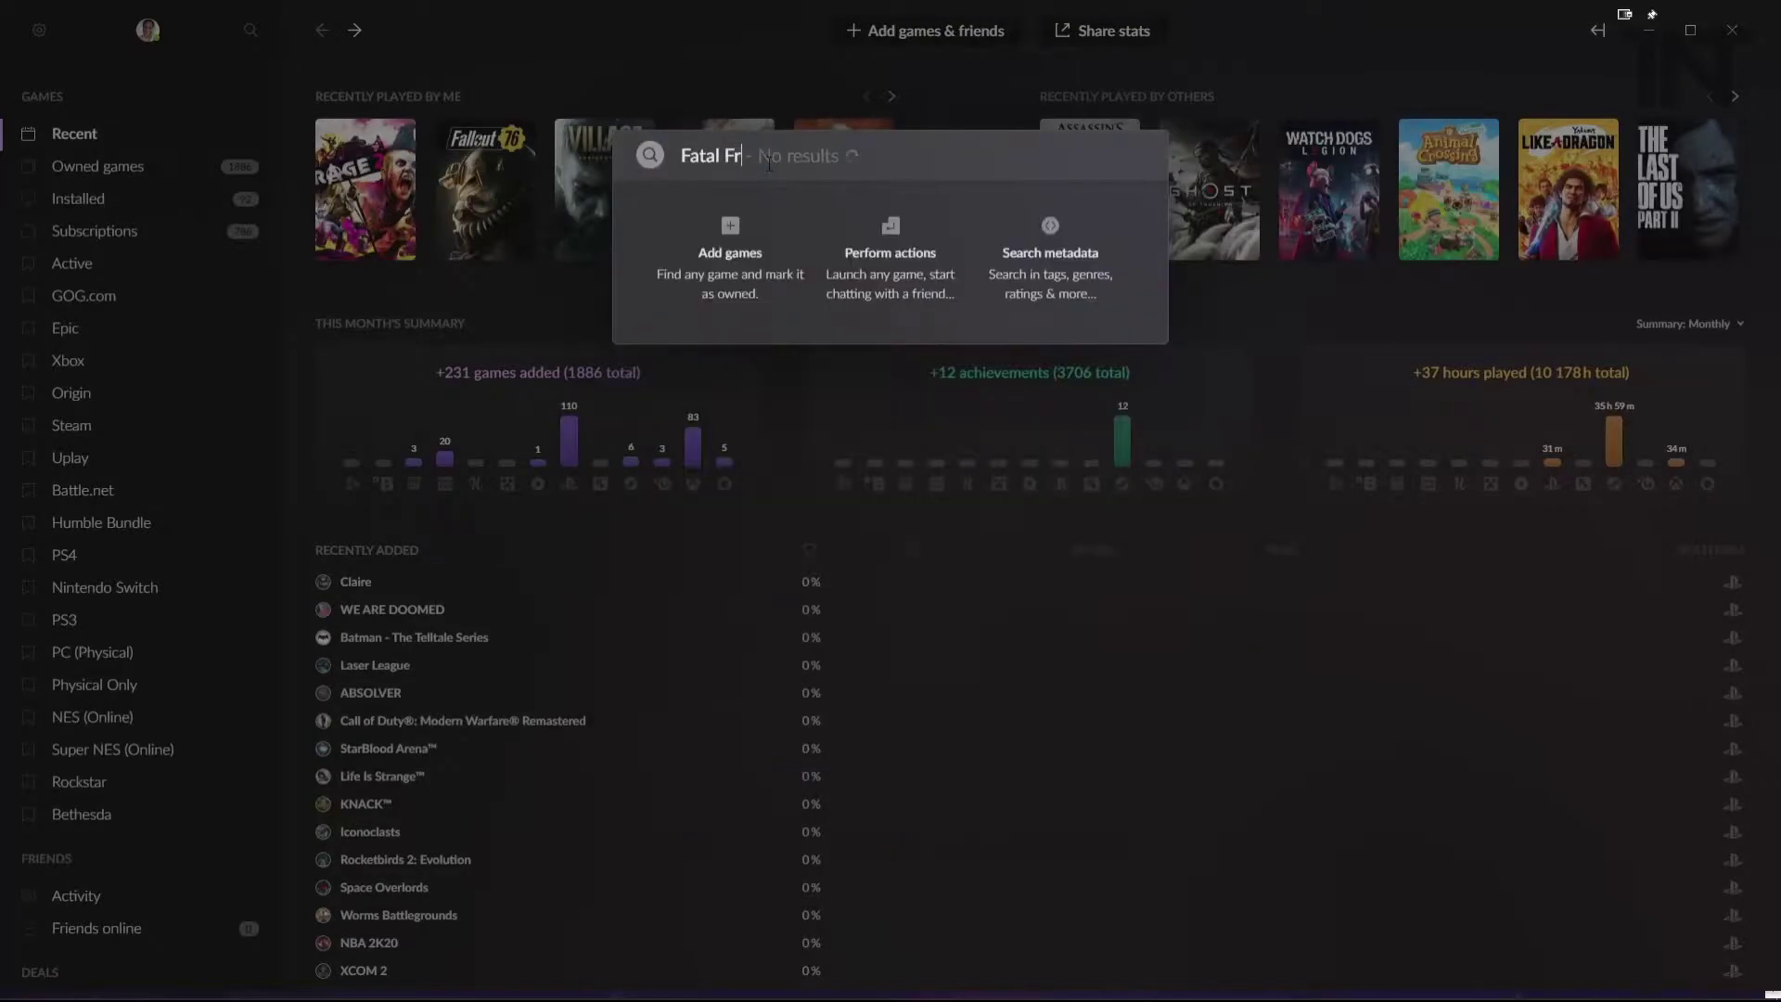
{"action": "type", "text": "ame III"}
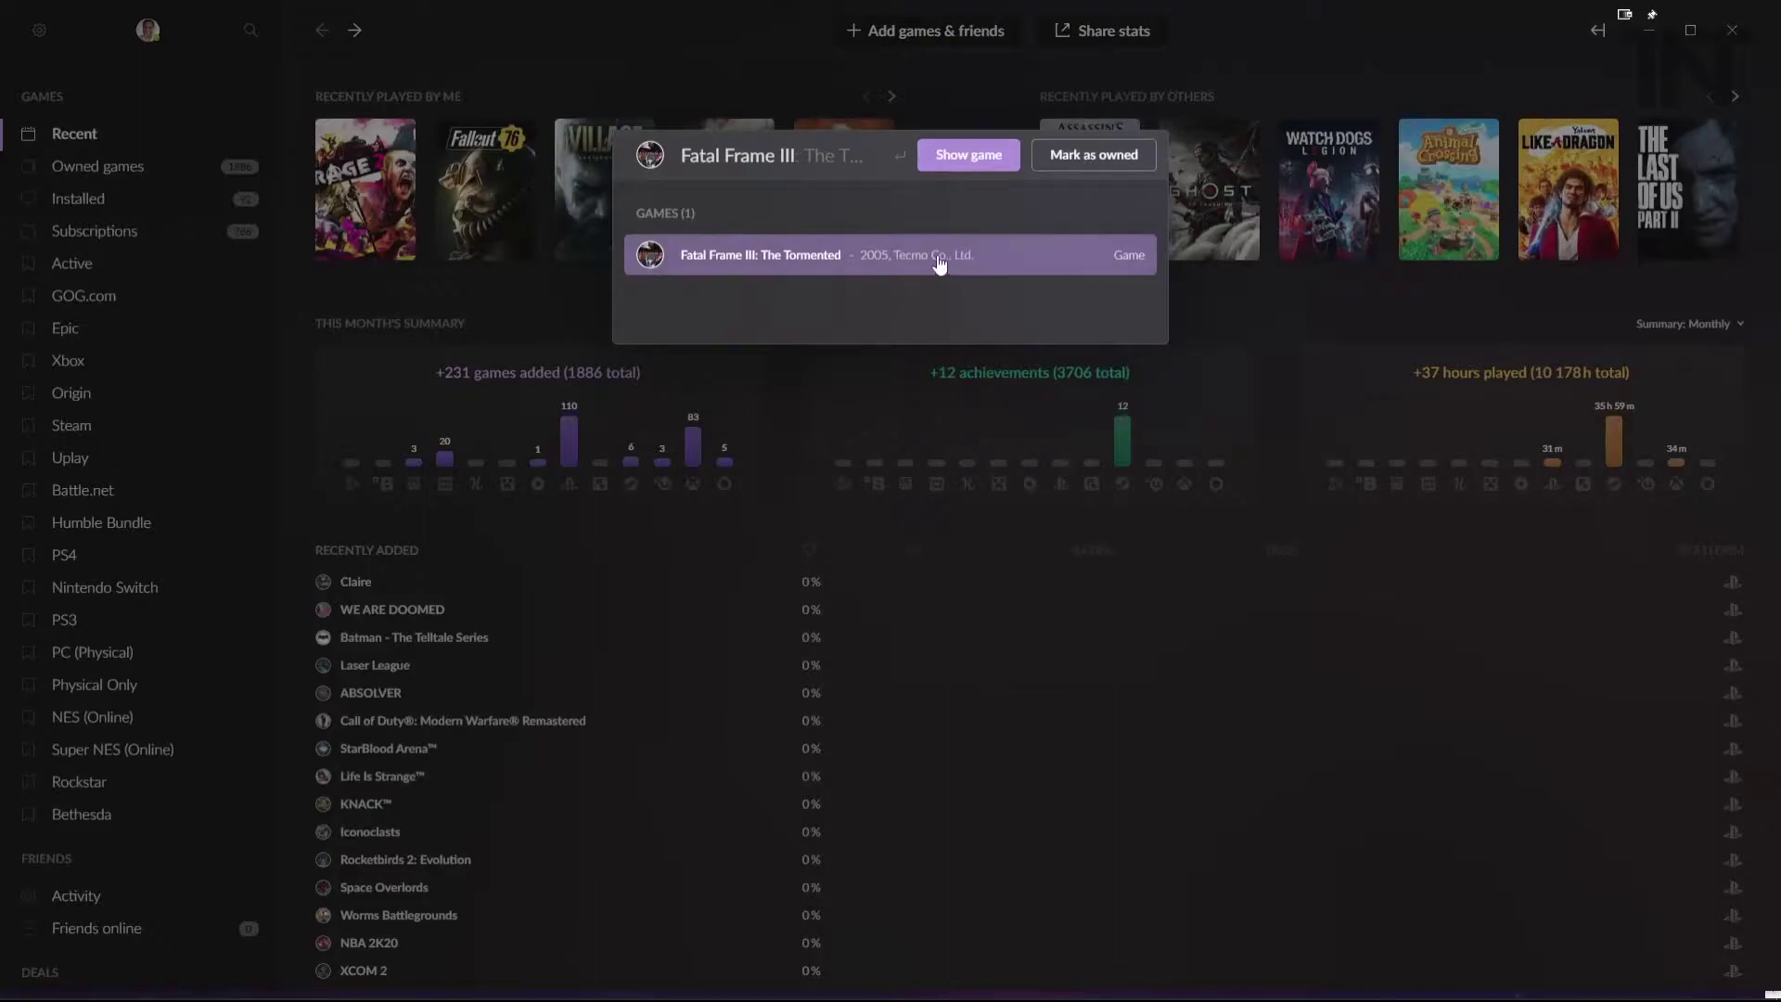
{"action": "left_click", "coordinate": [1194, 322]}
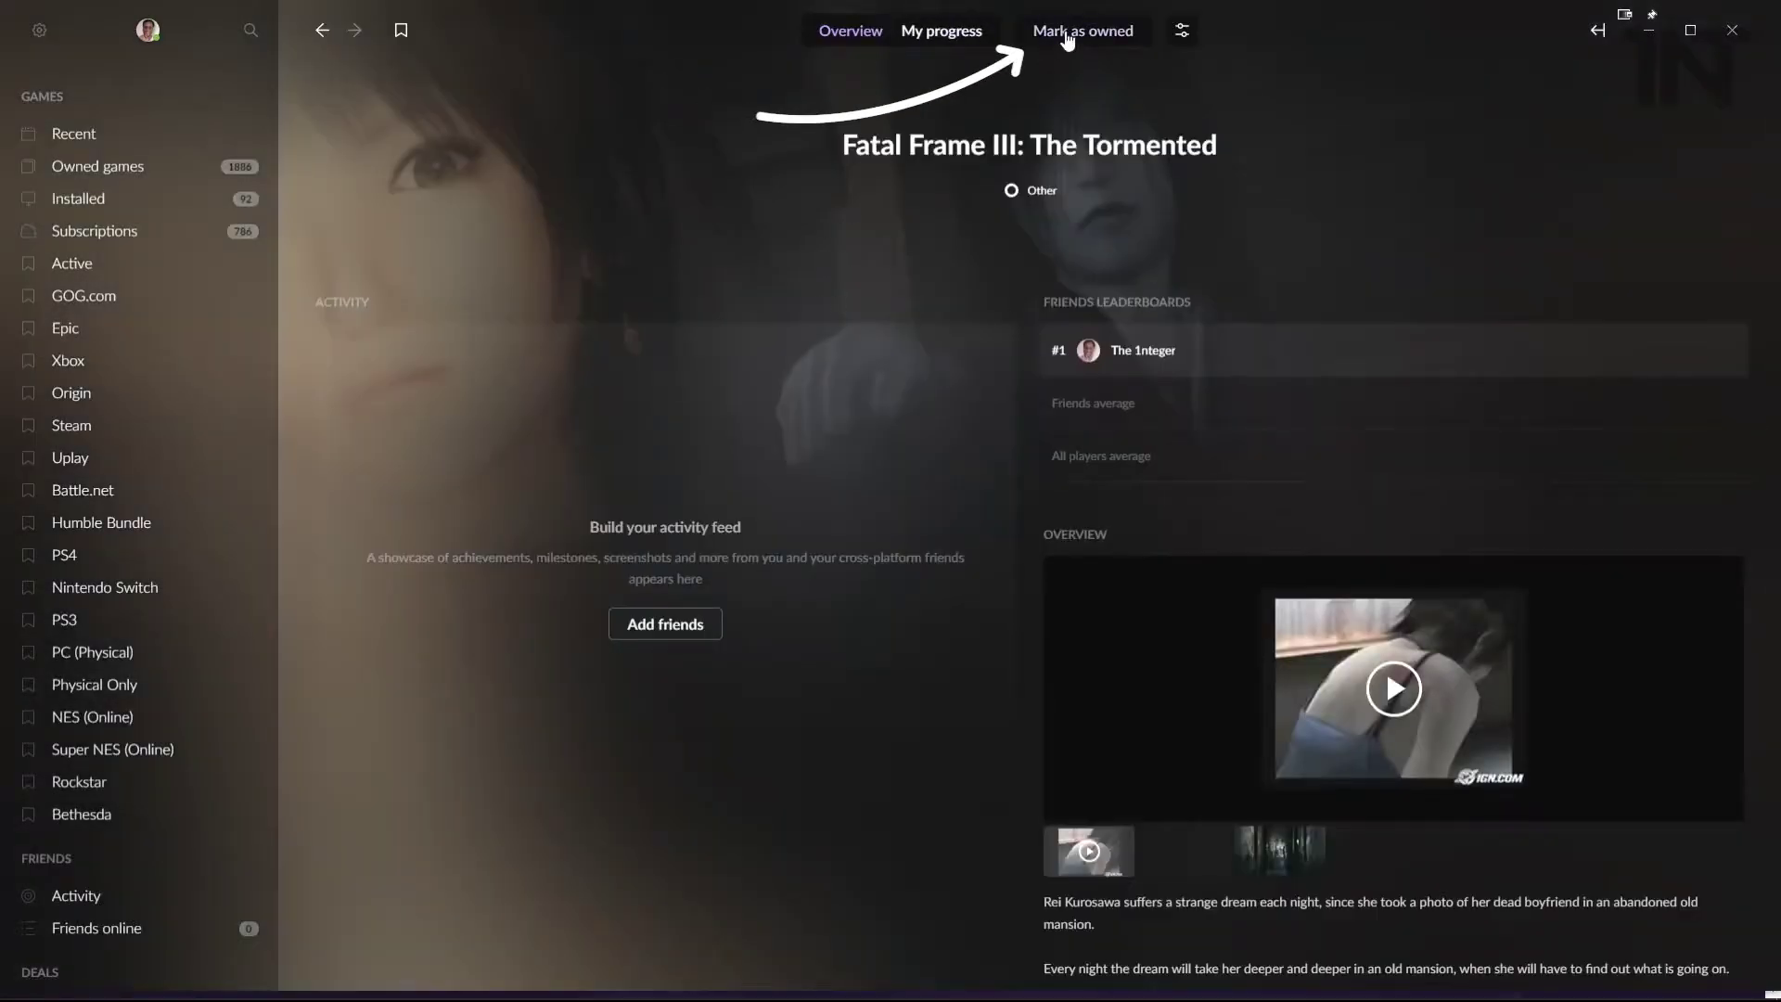
{"action": "left_click", "coordinate": [1067, 33]}
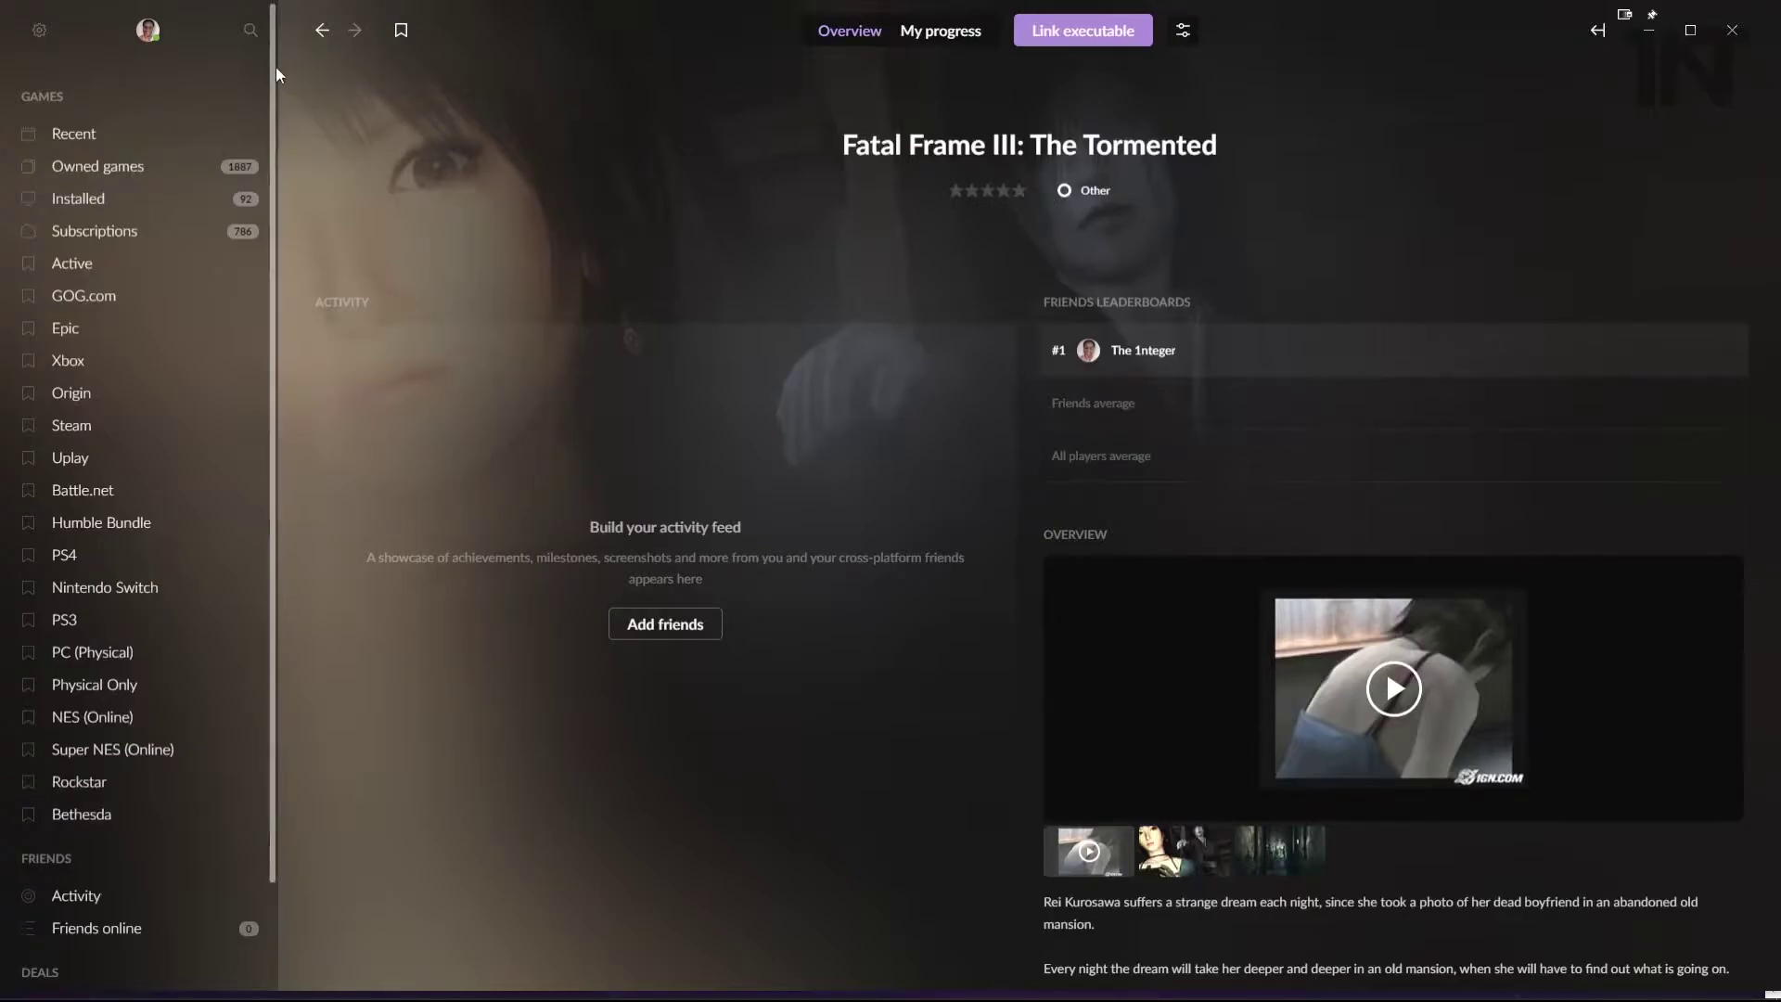
- Search for Driver 76, open its game page and mark it as owned
{"action": "left_click", "coordinate": [250, 31]}
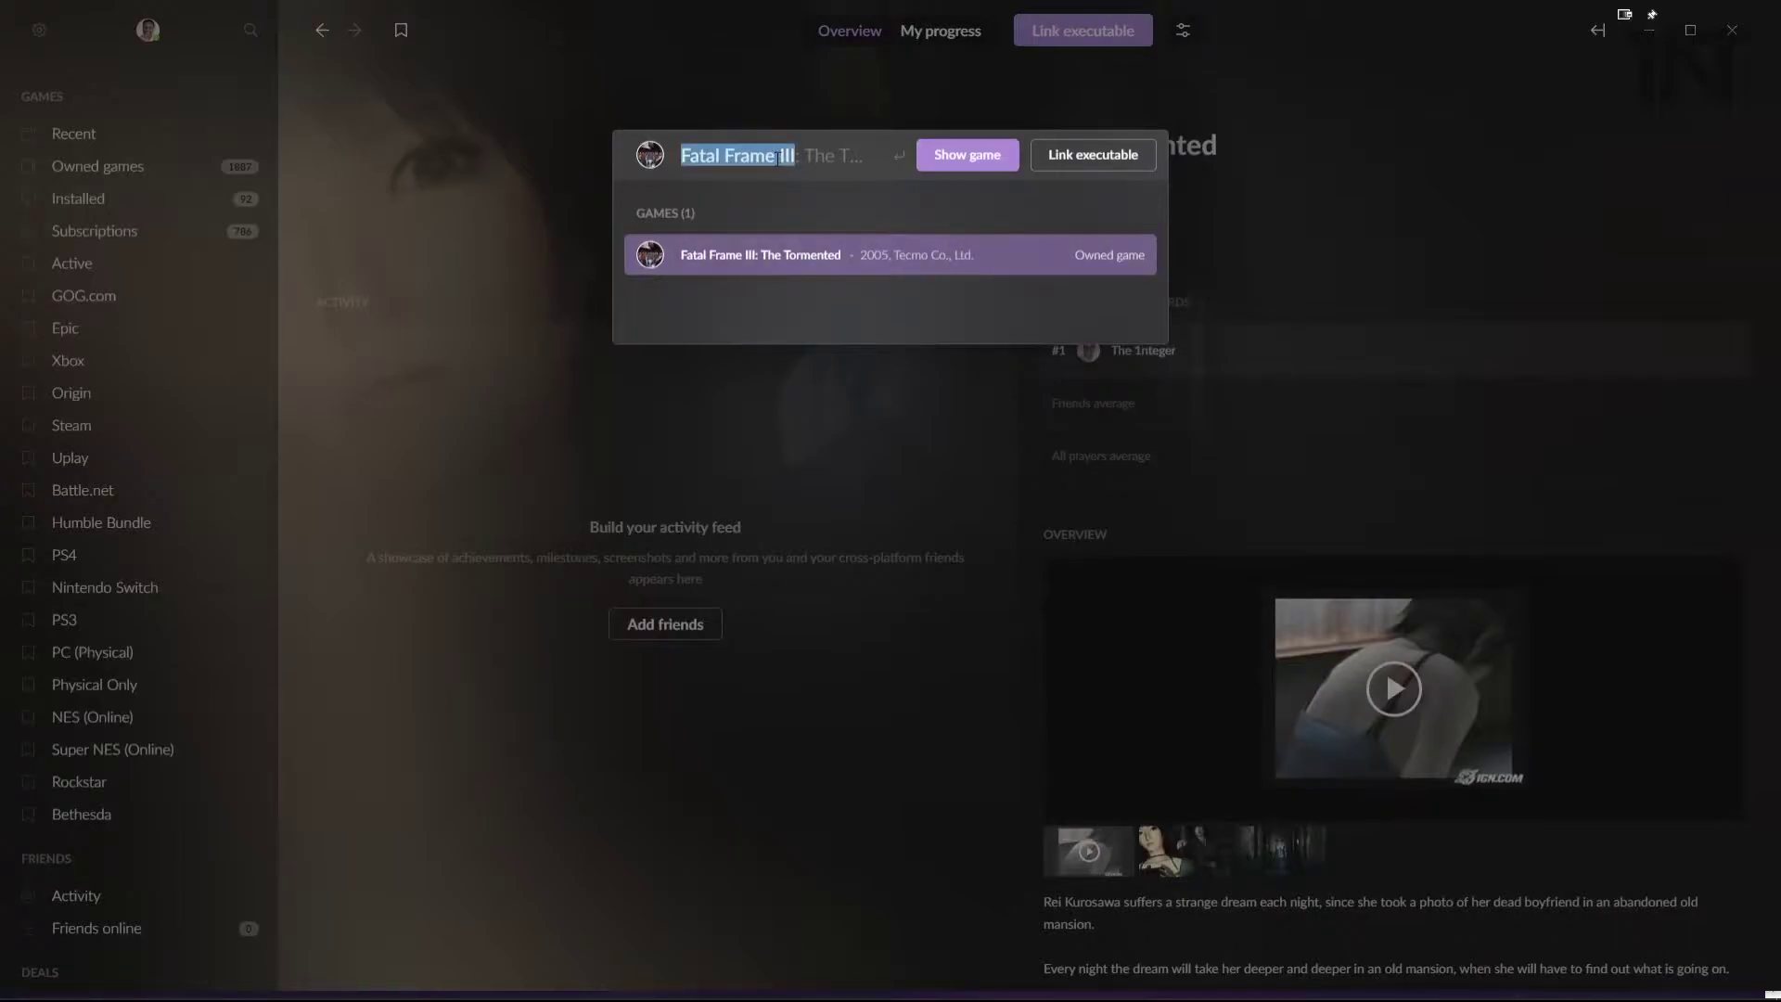
{"action": "type", "text": "Driver 76"}
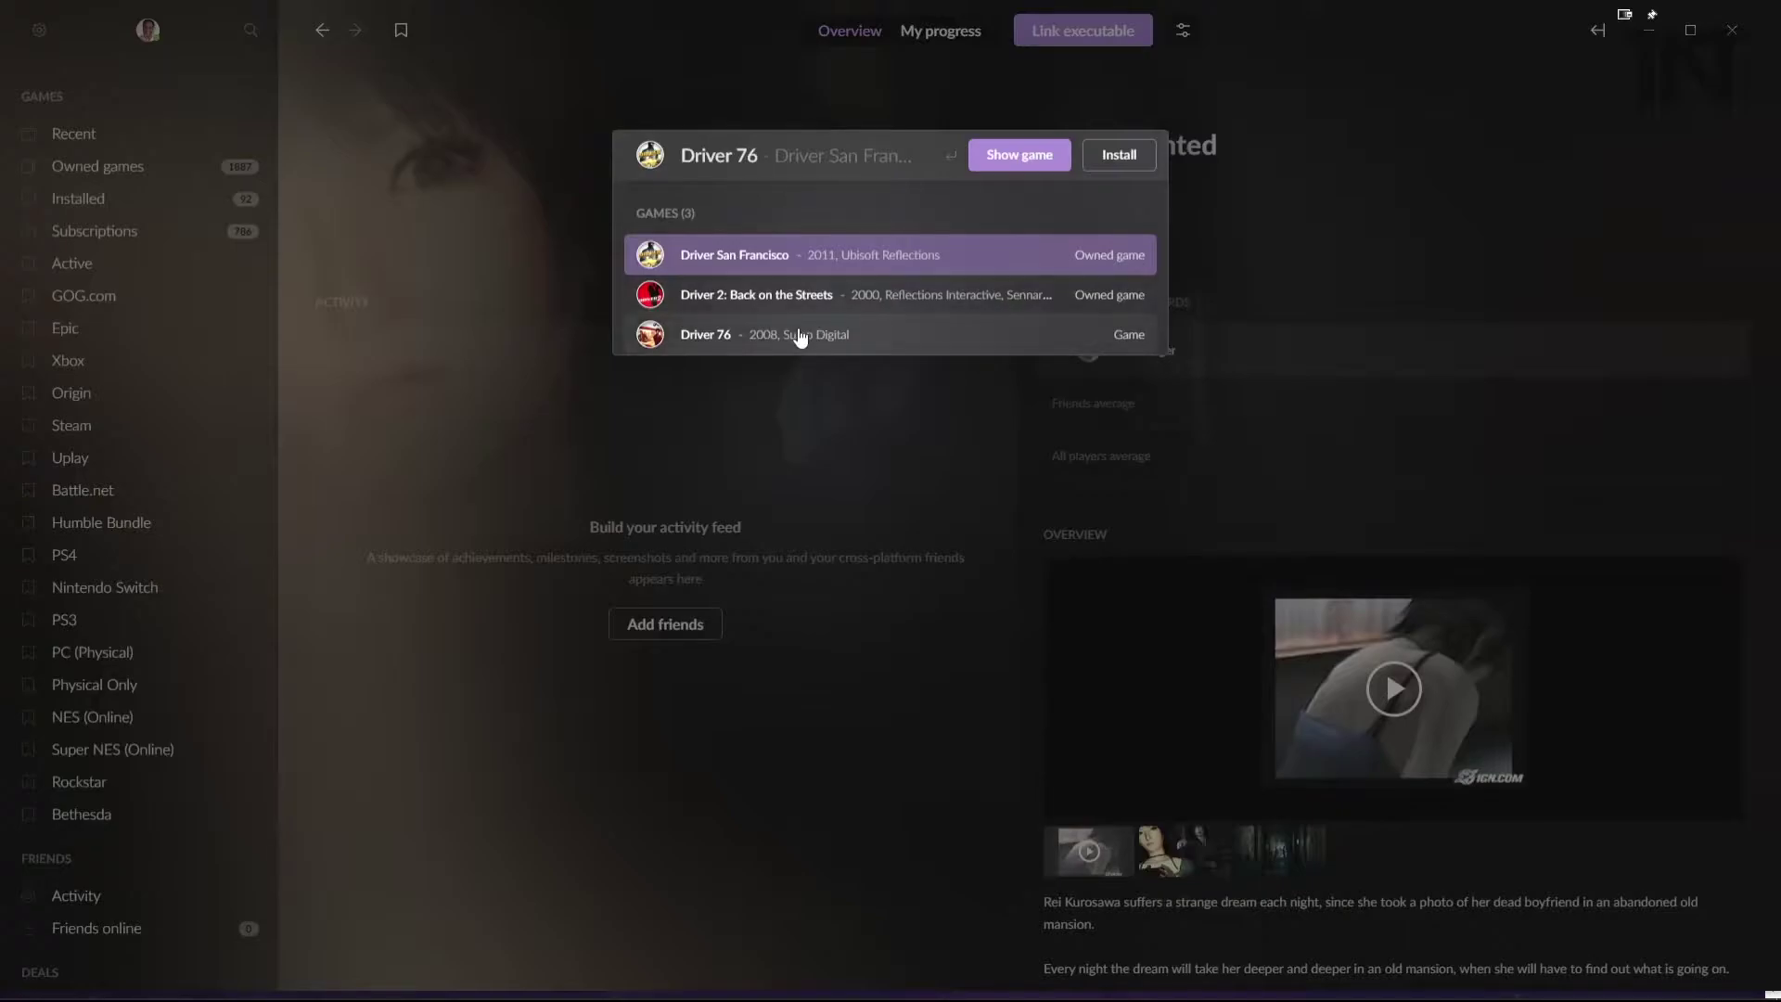
{"action": "left_click", "coordinate": [1127, 154]}
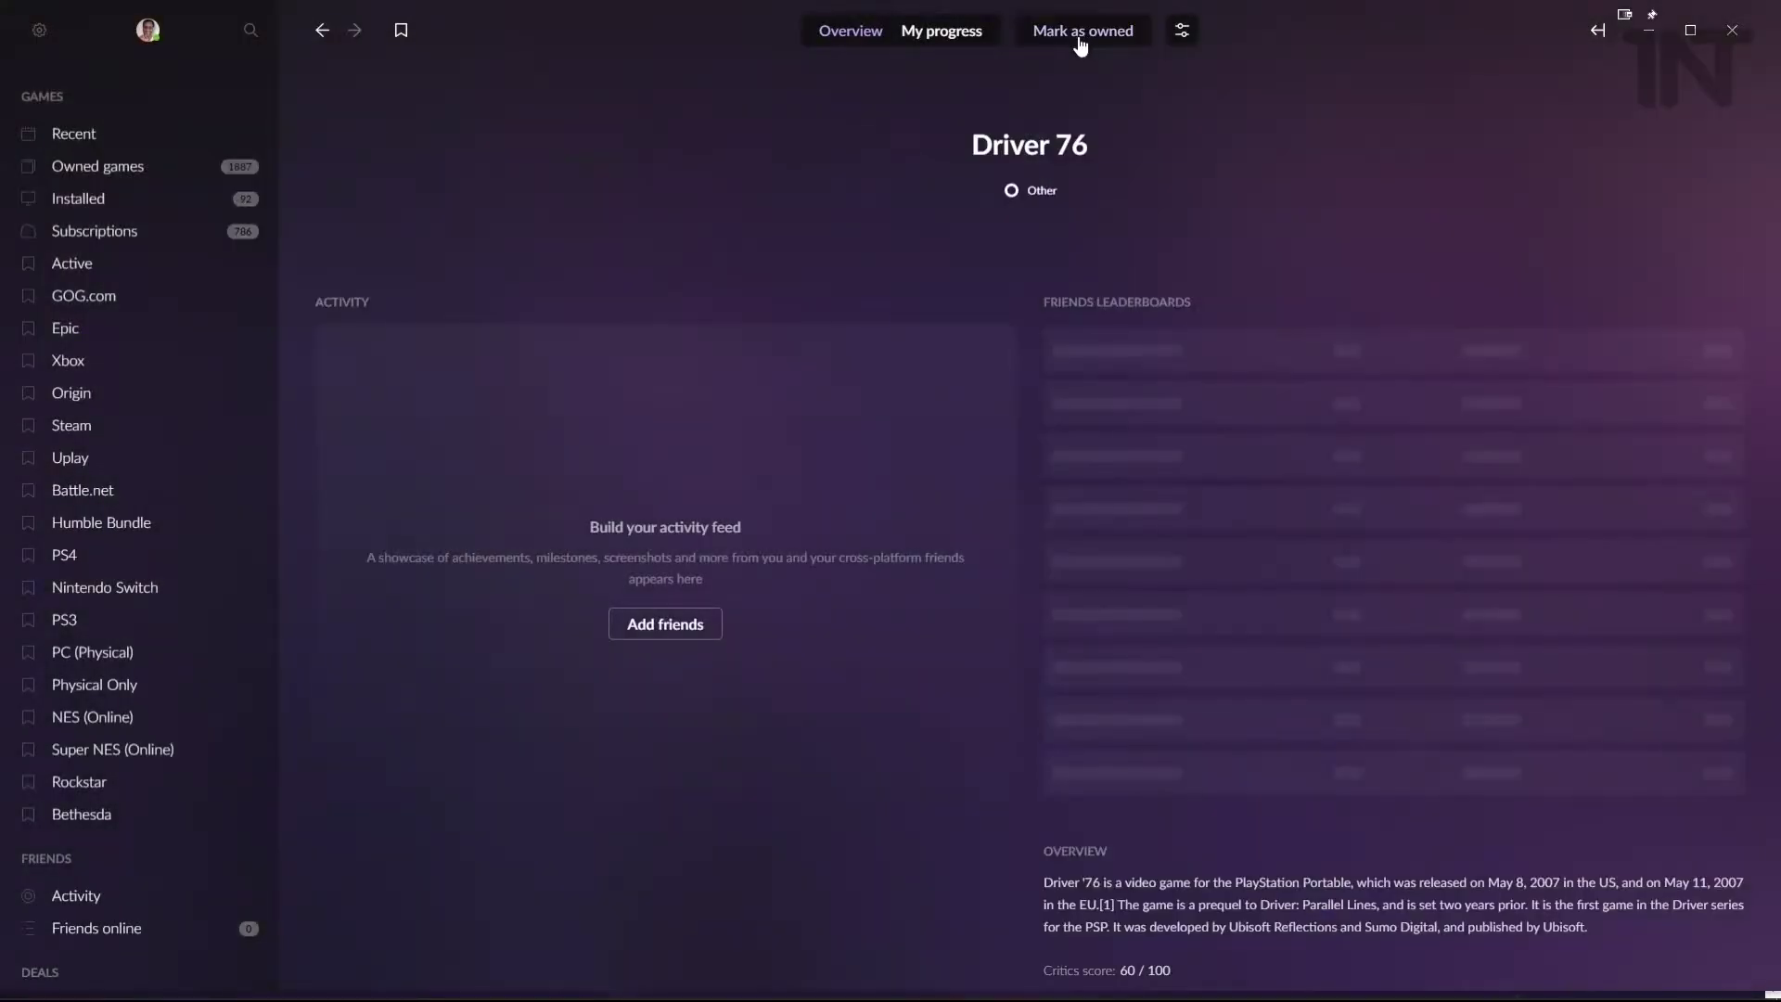
{"action": "left_click", "coordinate": [1086, 37]}
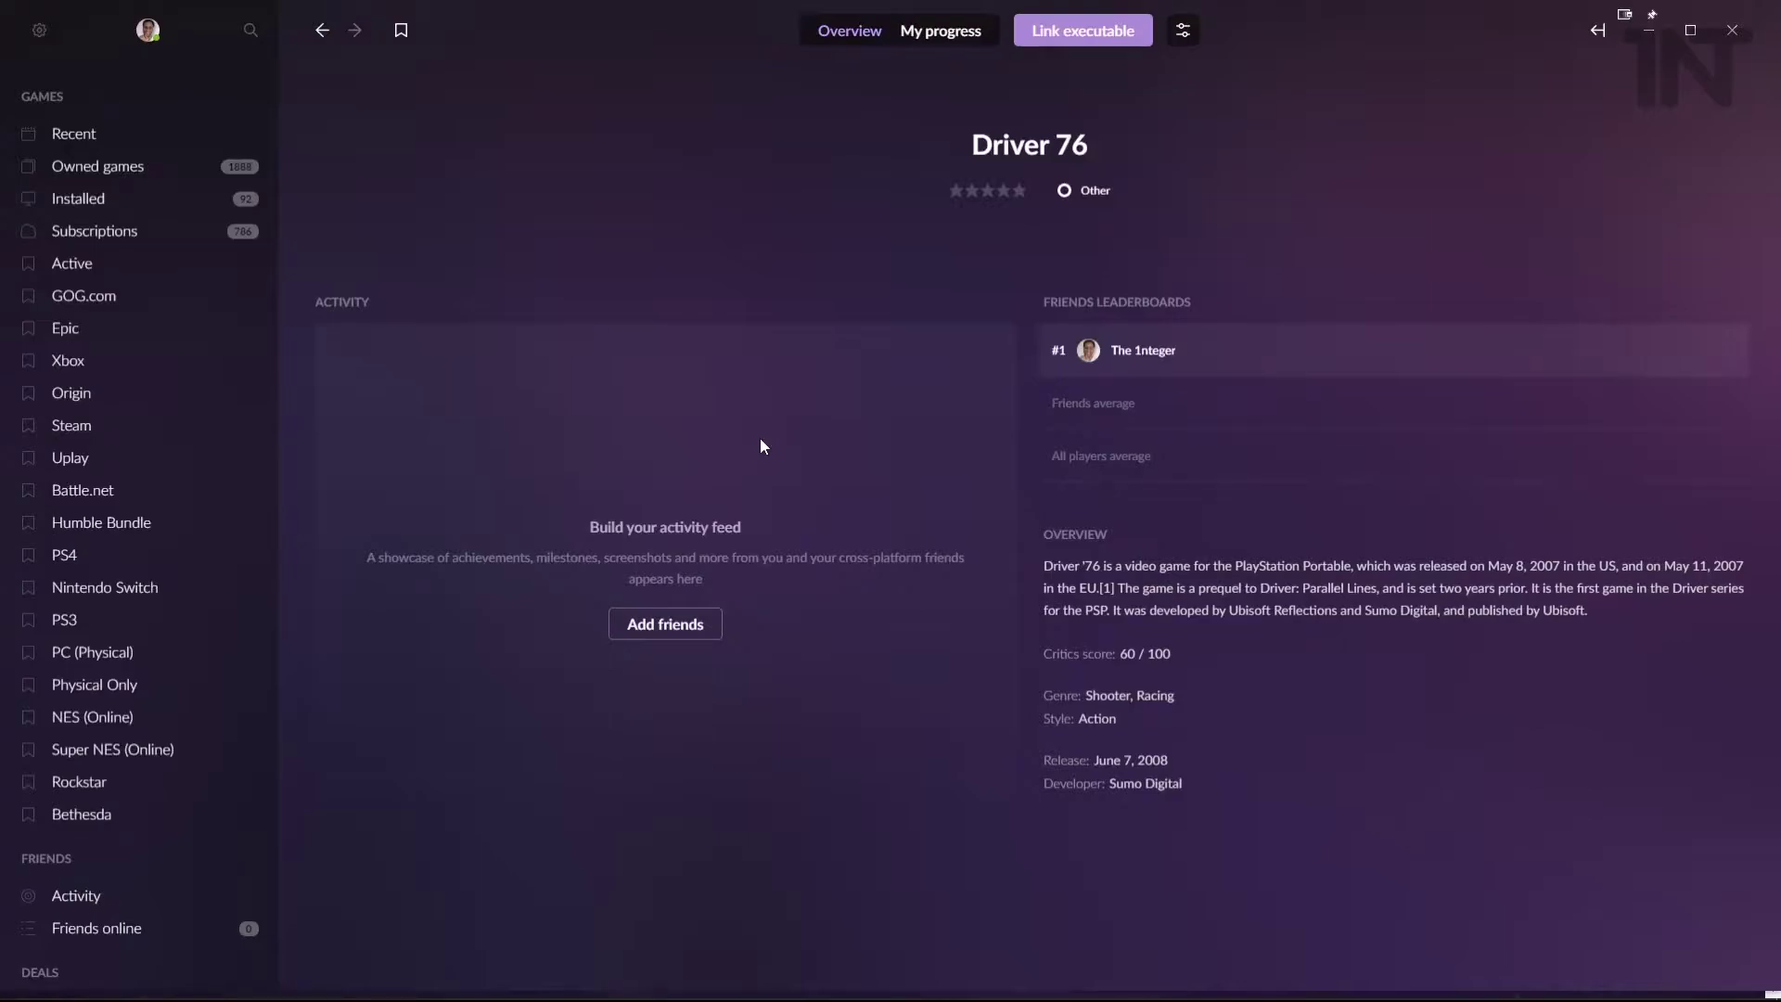
- Look up DOOM Eternal in the general game search, then close the search
{"action": "left_click", "coordinate": [248, 37]}
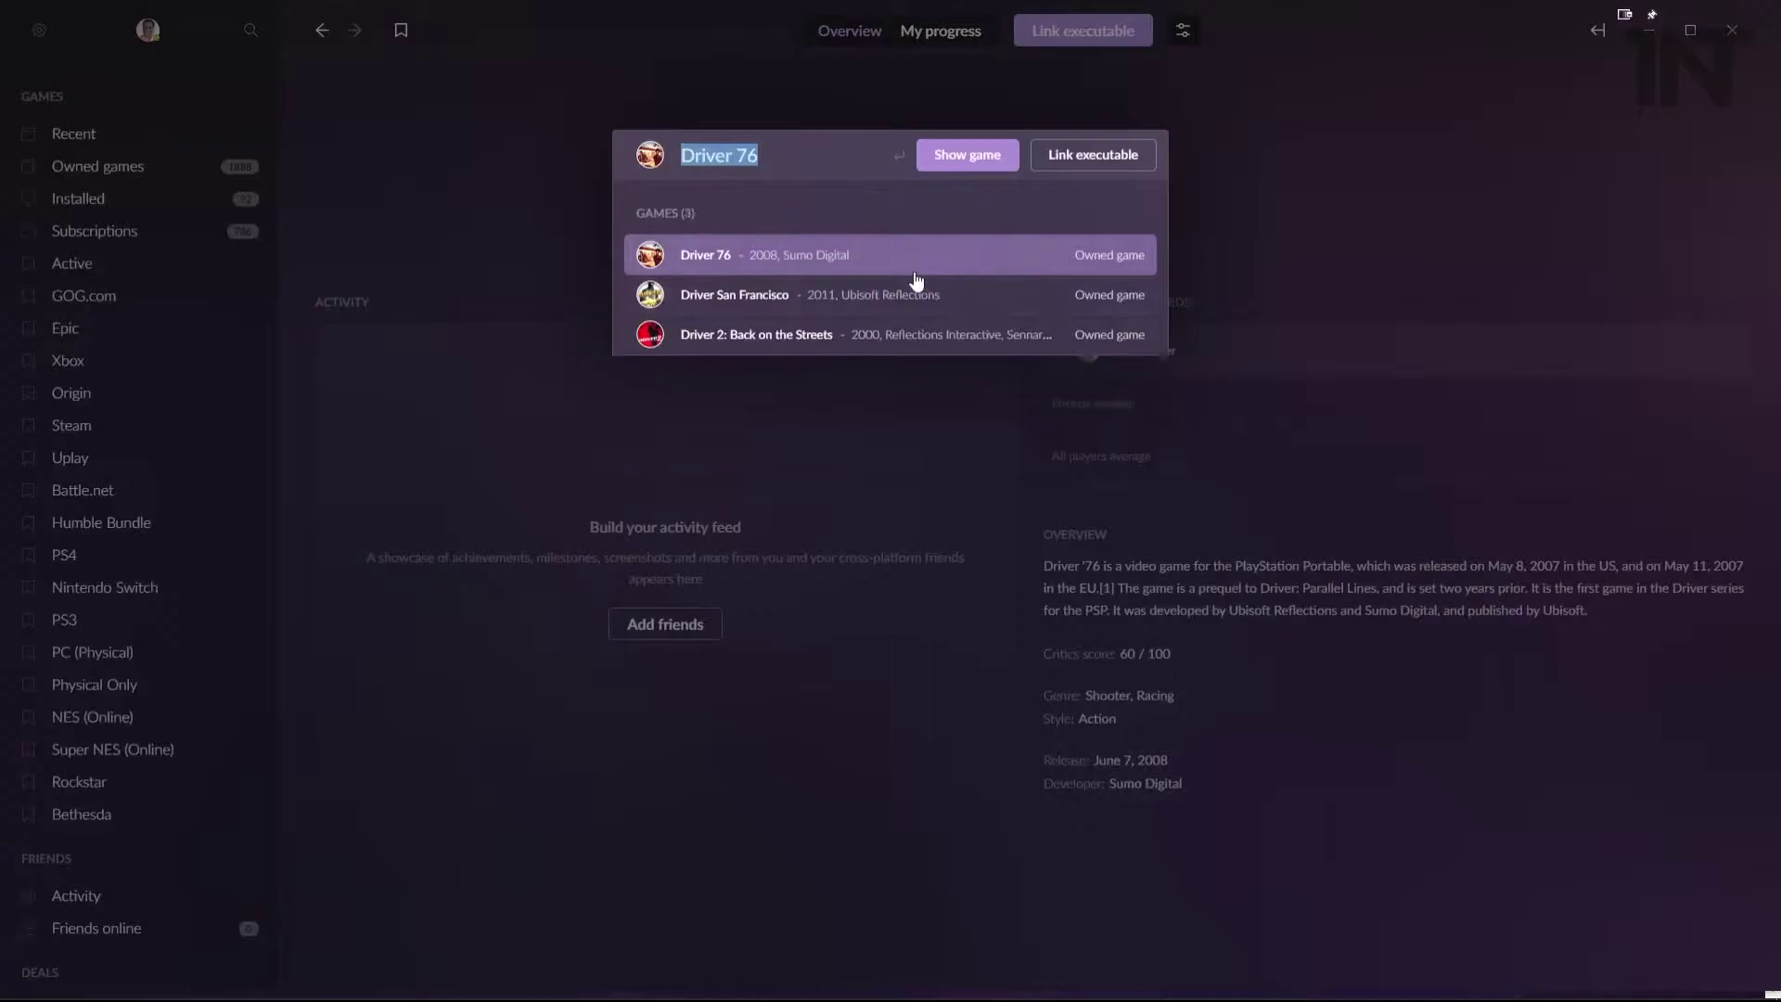
{"action": "type", "text": "doom eterna"}
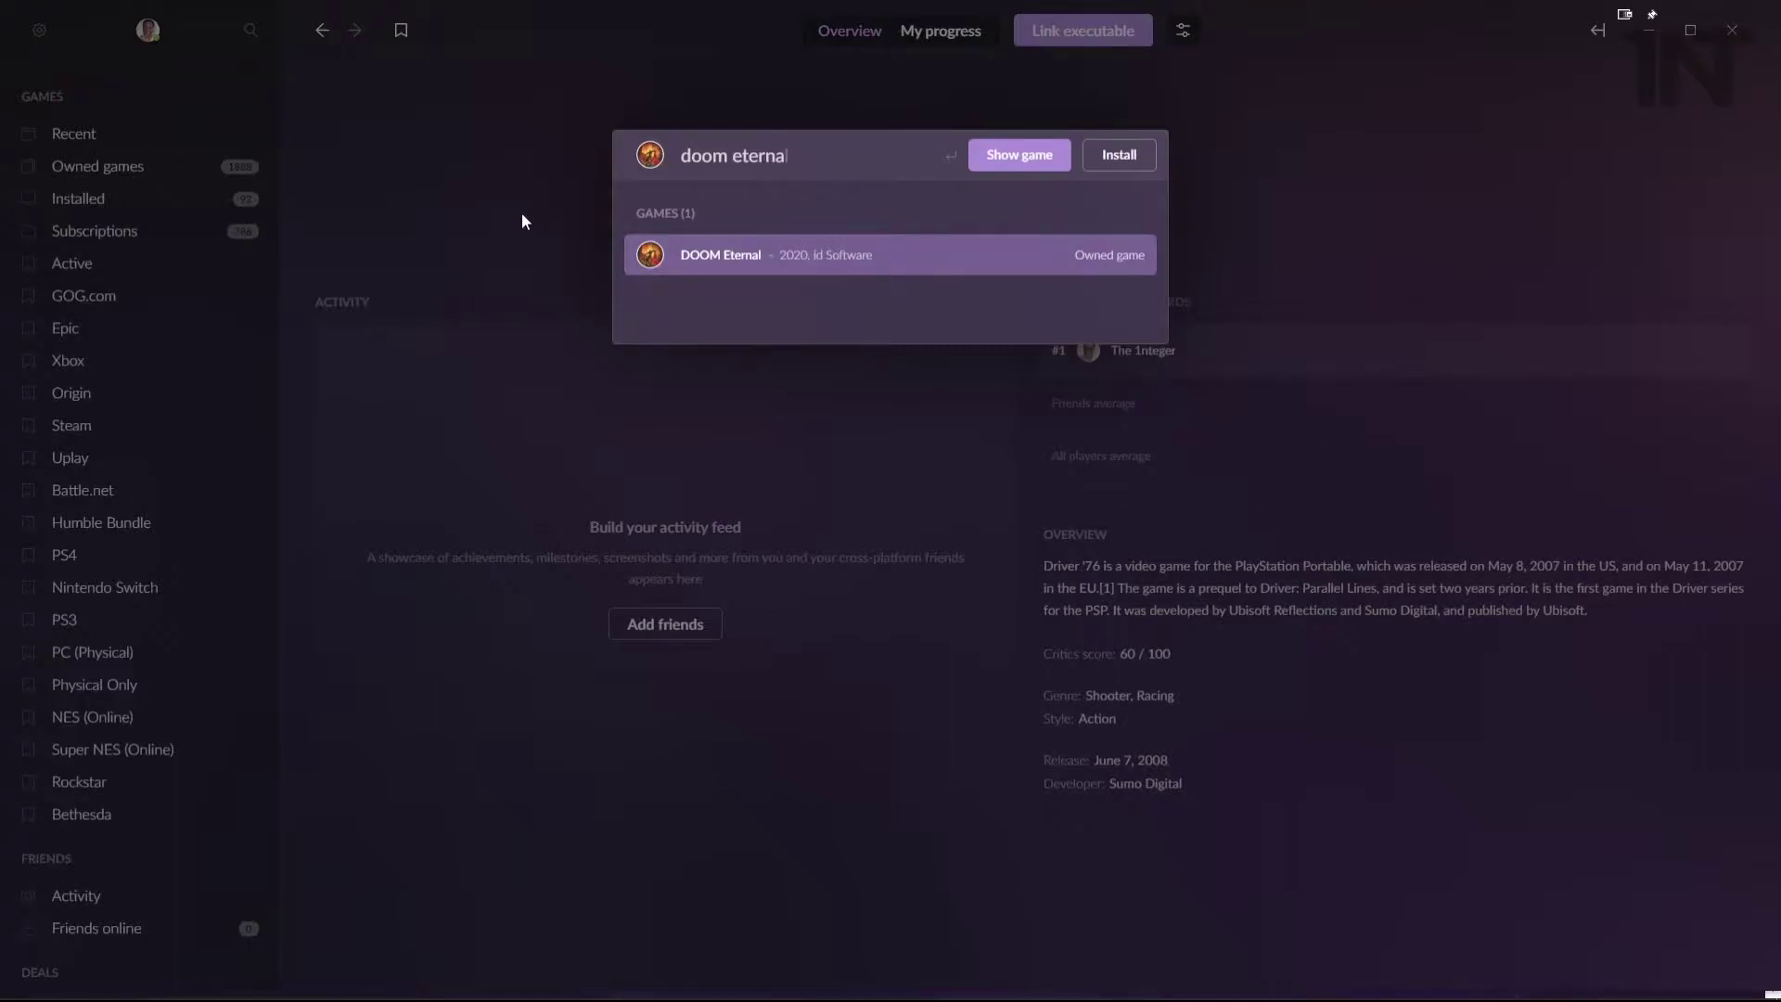
{"action": "key", "text": "Escape"}
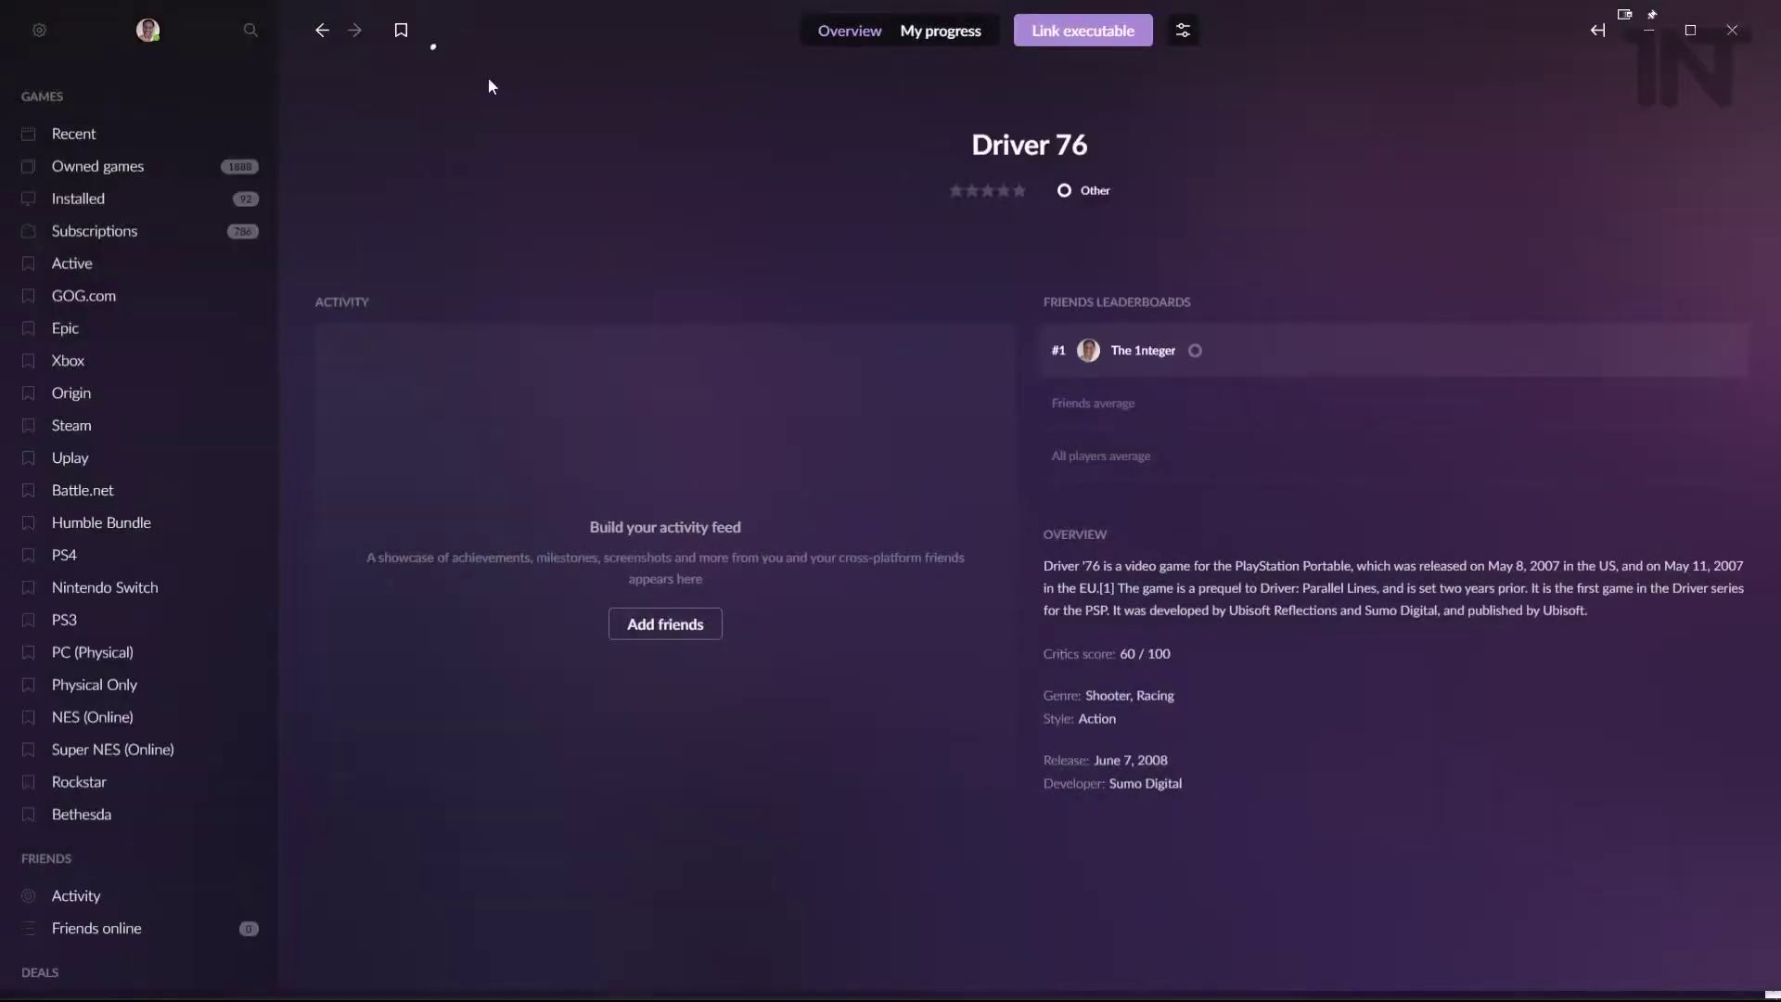
- Manually add another copy of DOOM Eternal to the library and mark it as owned
{"action": "left_click", "coordinate": [38, 33]}
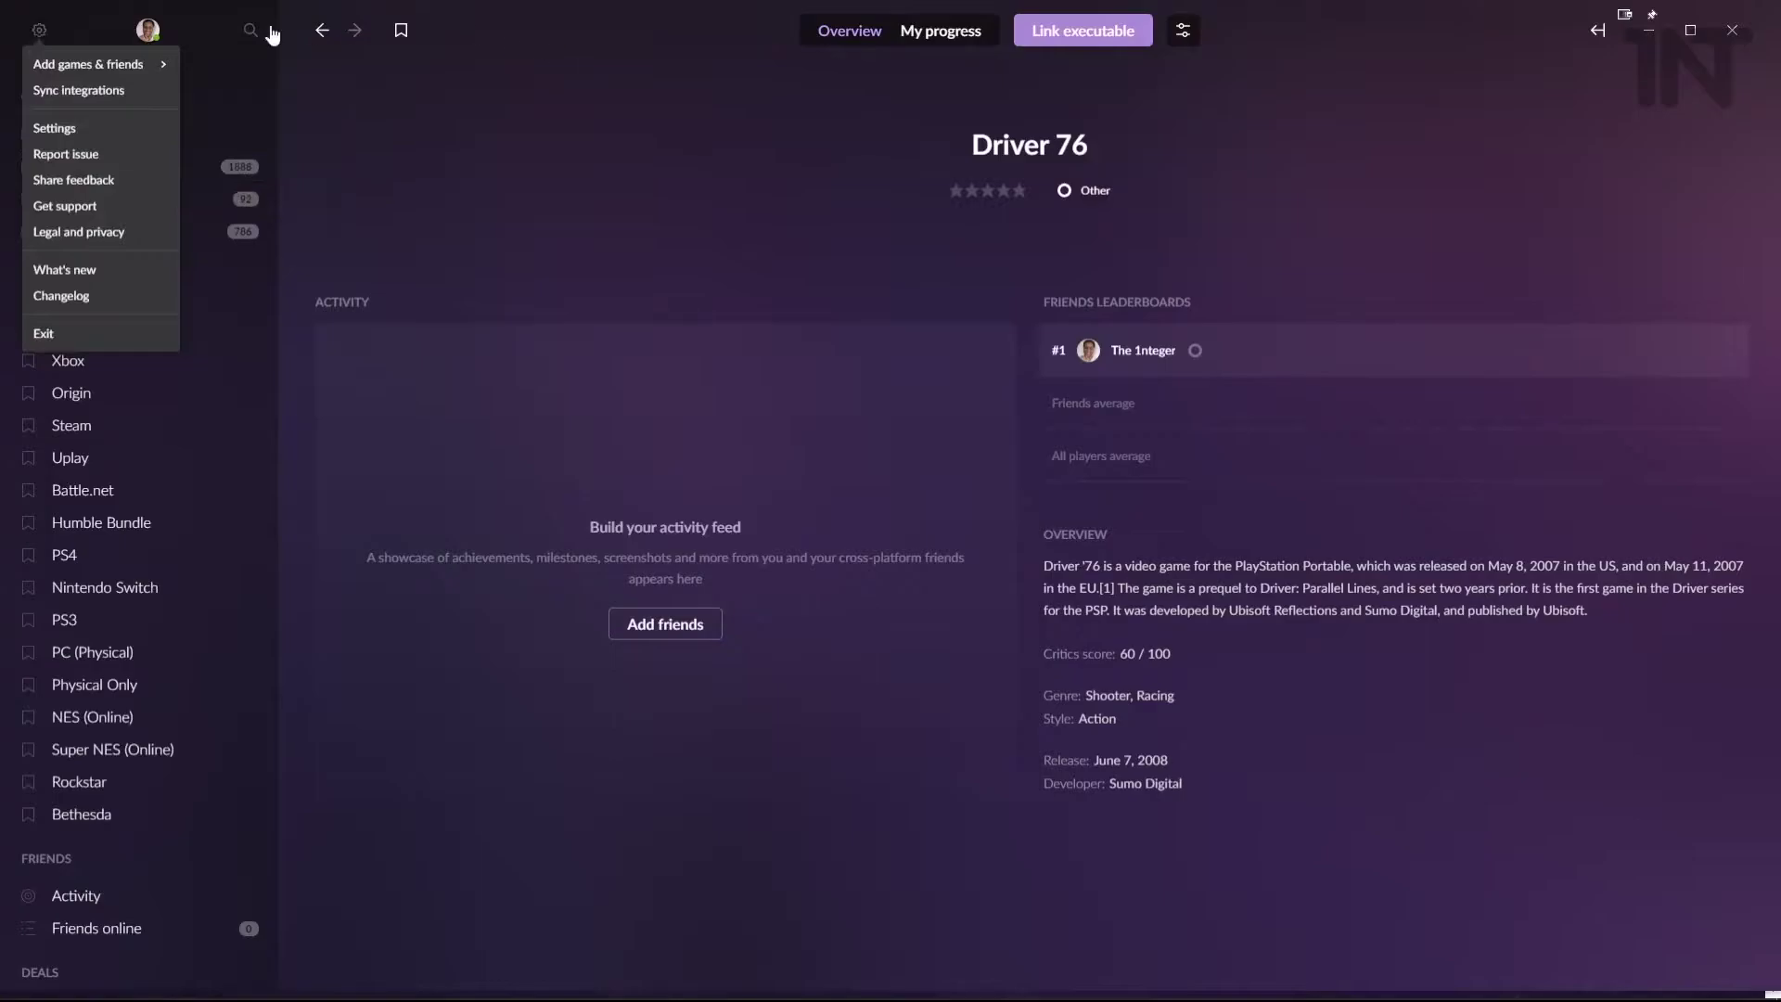
{"action": "mouse_move", "coordinate": [100, 67]}
{"action": "left_click", "coordinate": [158, 71]}
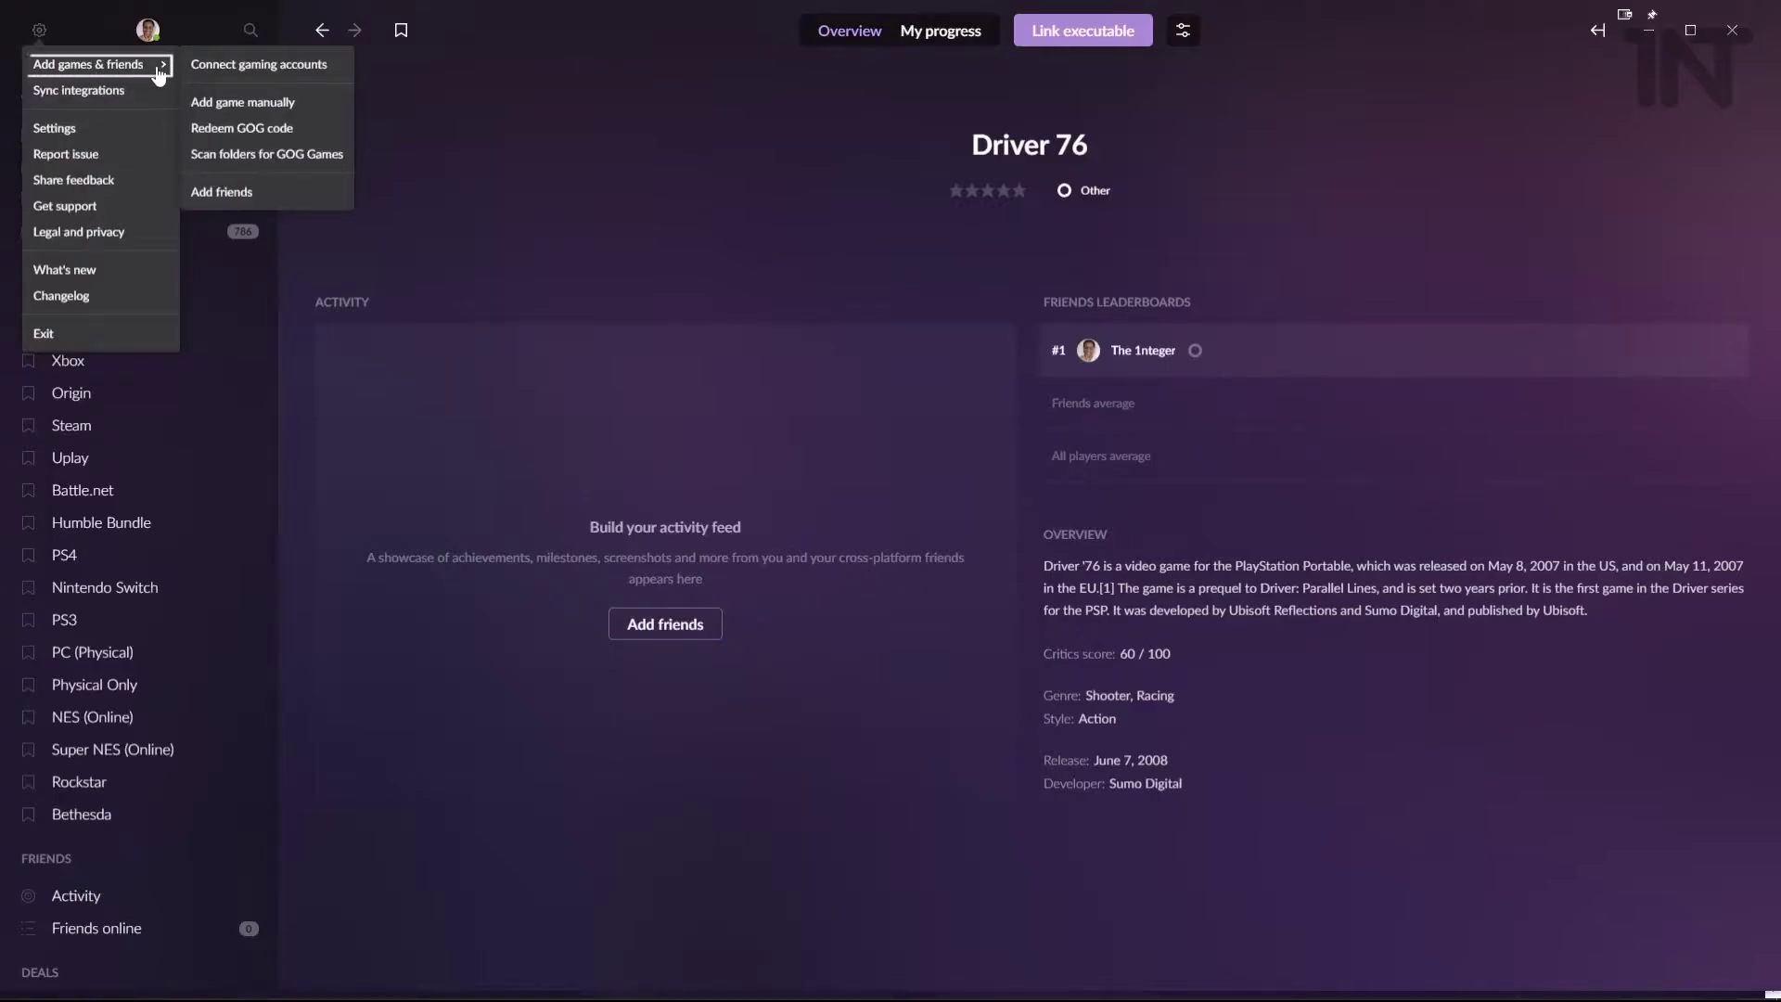
{"action": "left_click", "coordinate": [267, 113]}
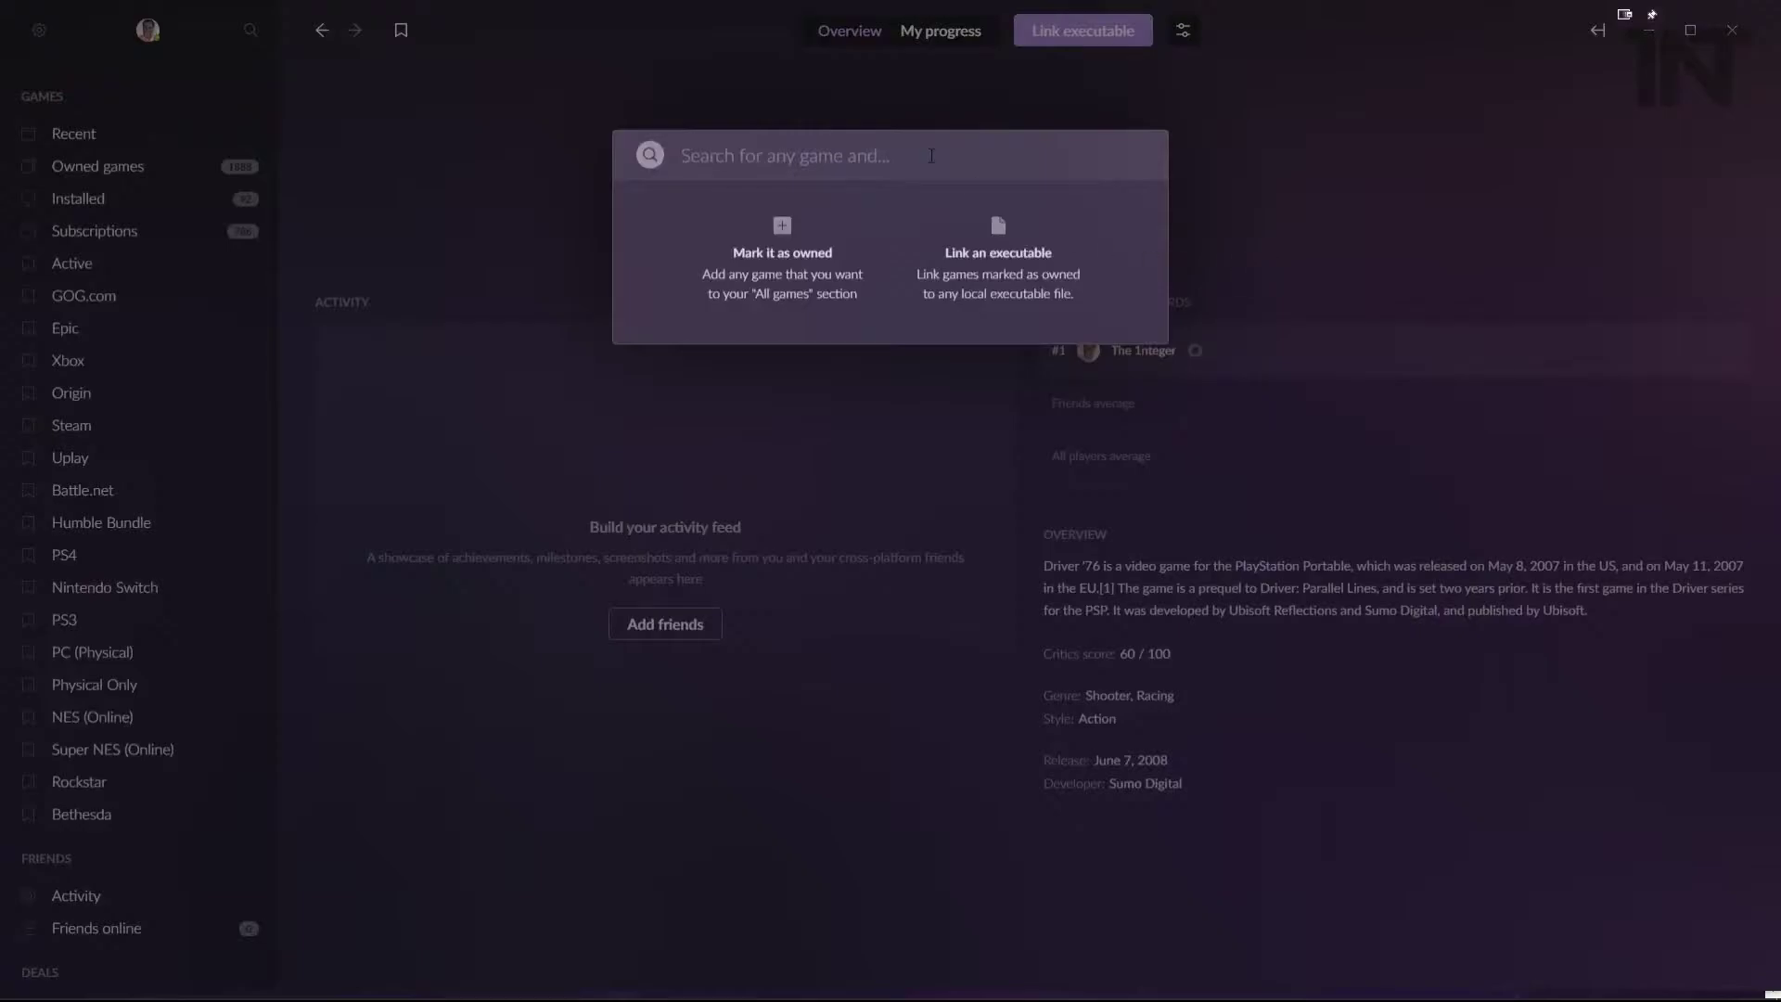
{"action": "type", "text": "Doom Eter"}
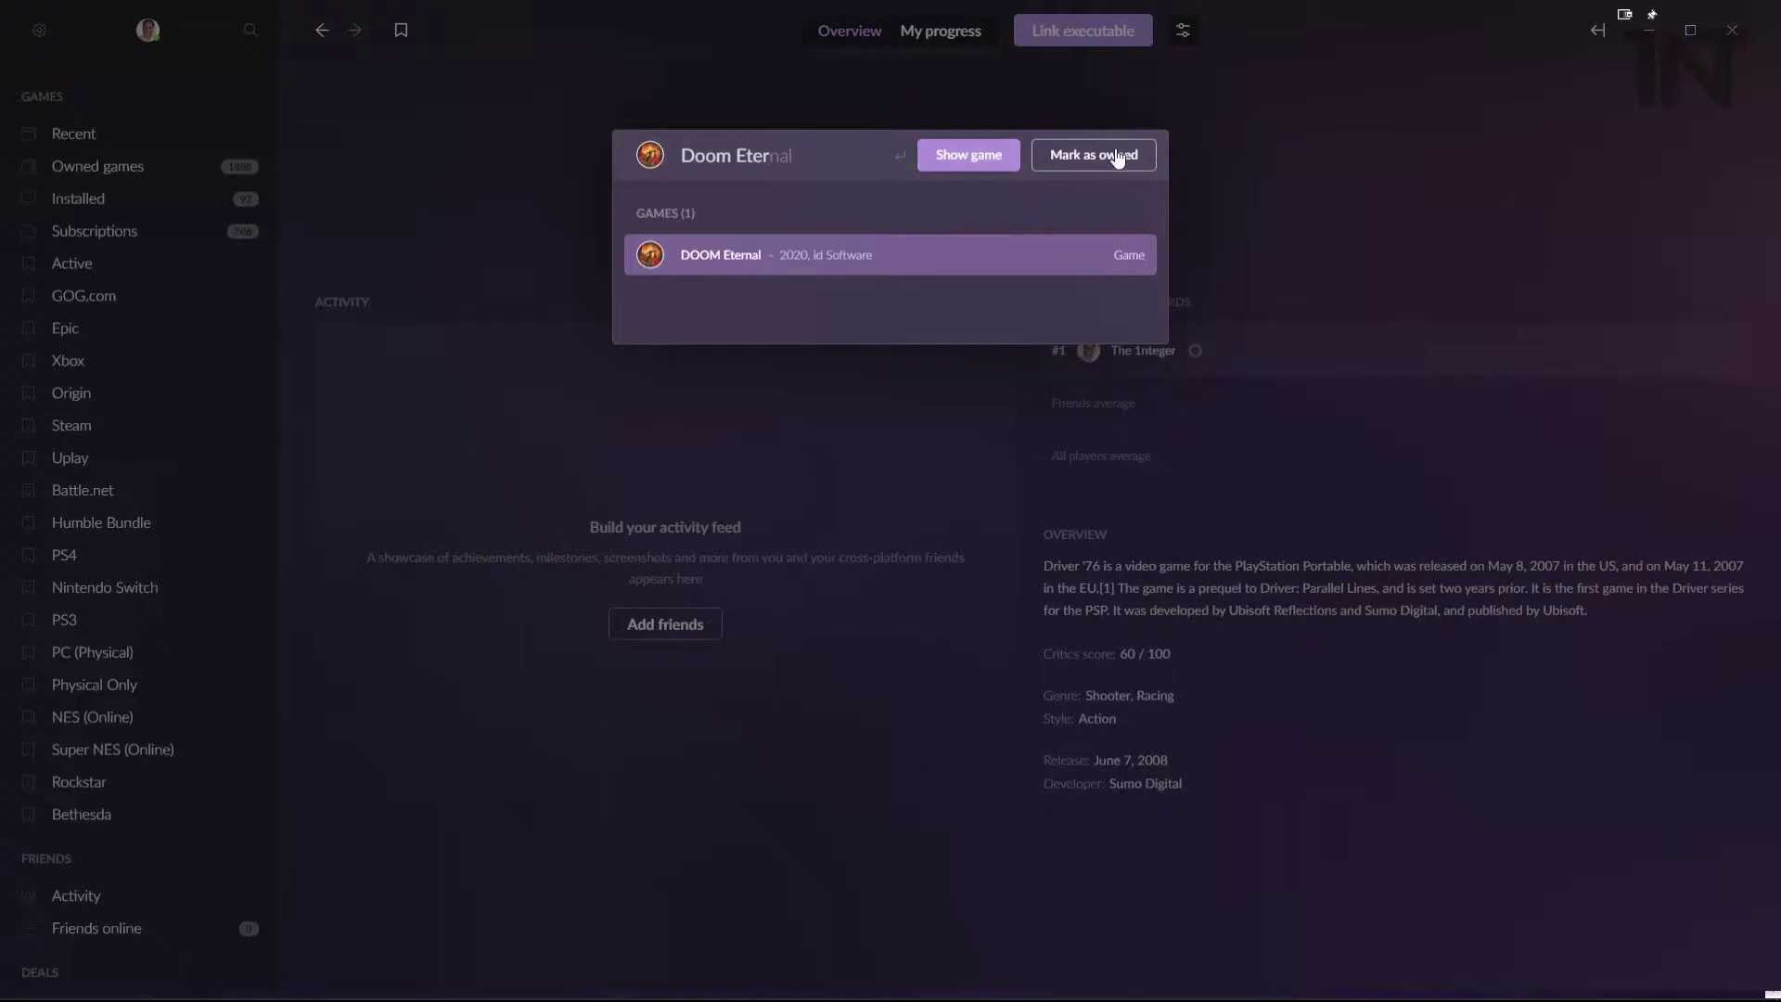
{"action": "left_click", "coordinate": [1106, 157]}
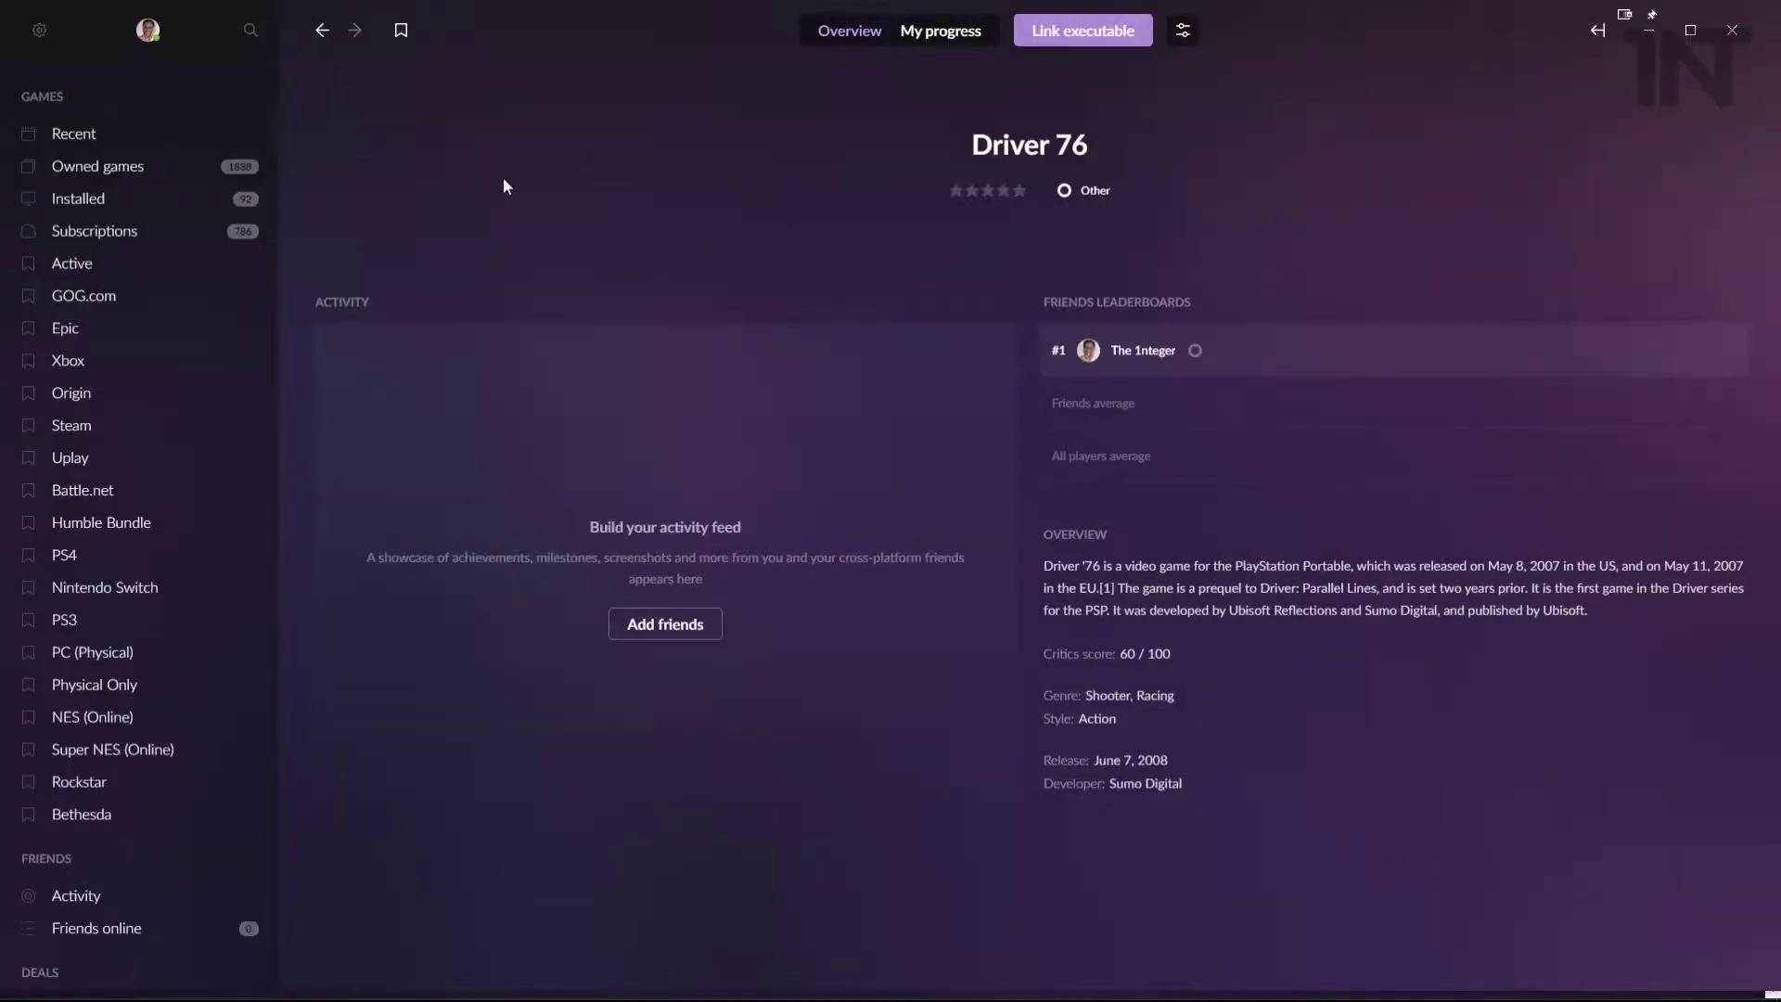
- Search for doom eternal, open its game page and switch to the manually added version on the Other platform
{"action": "left_click", "coordinate": [250, 30]}
{"action": "type", "text": "doo"}
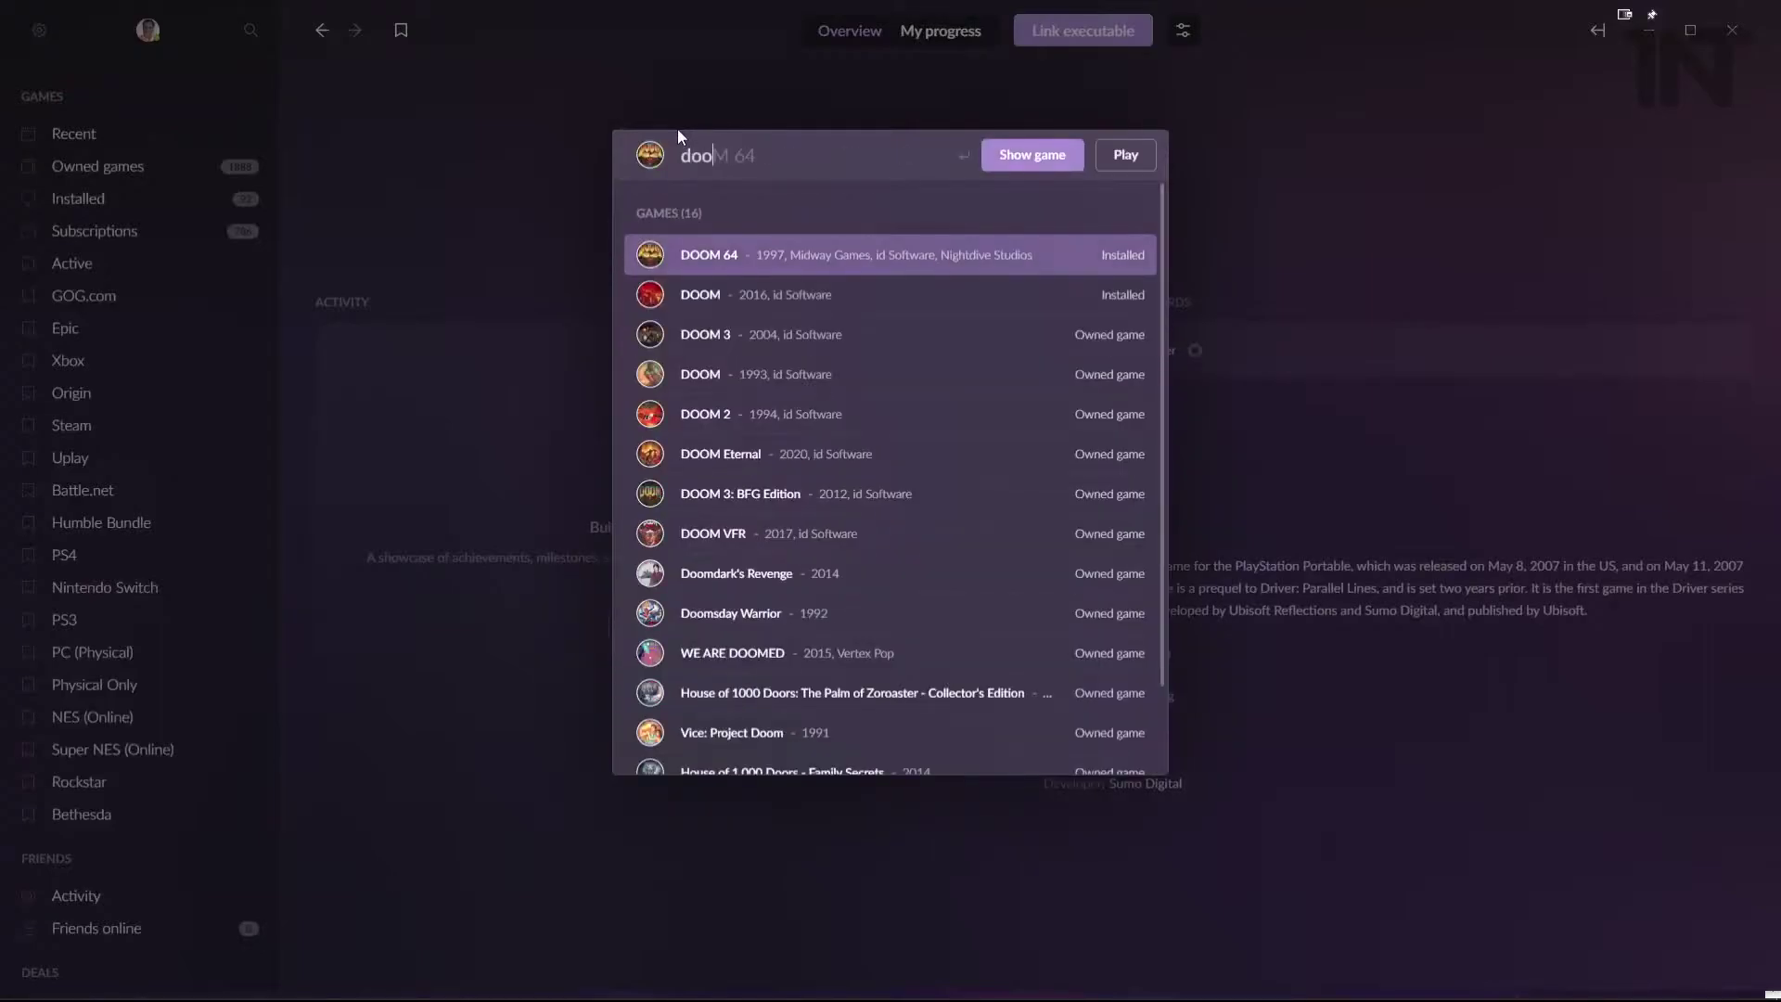
{"action": "type", "text": "m eternal"}
{"action": "left_click", "coordinate": [862, 254]}
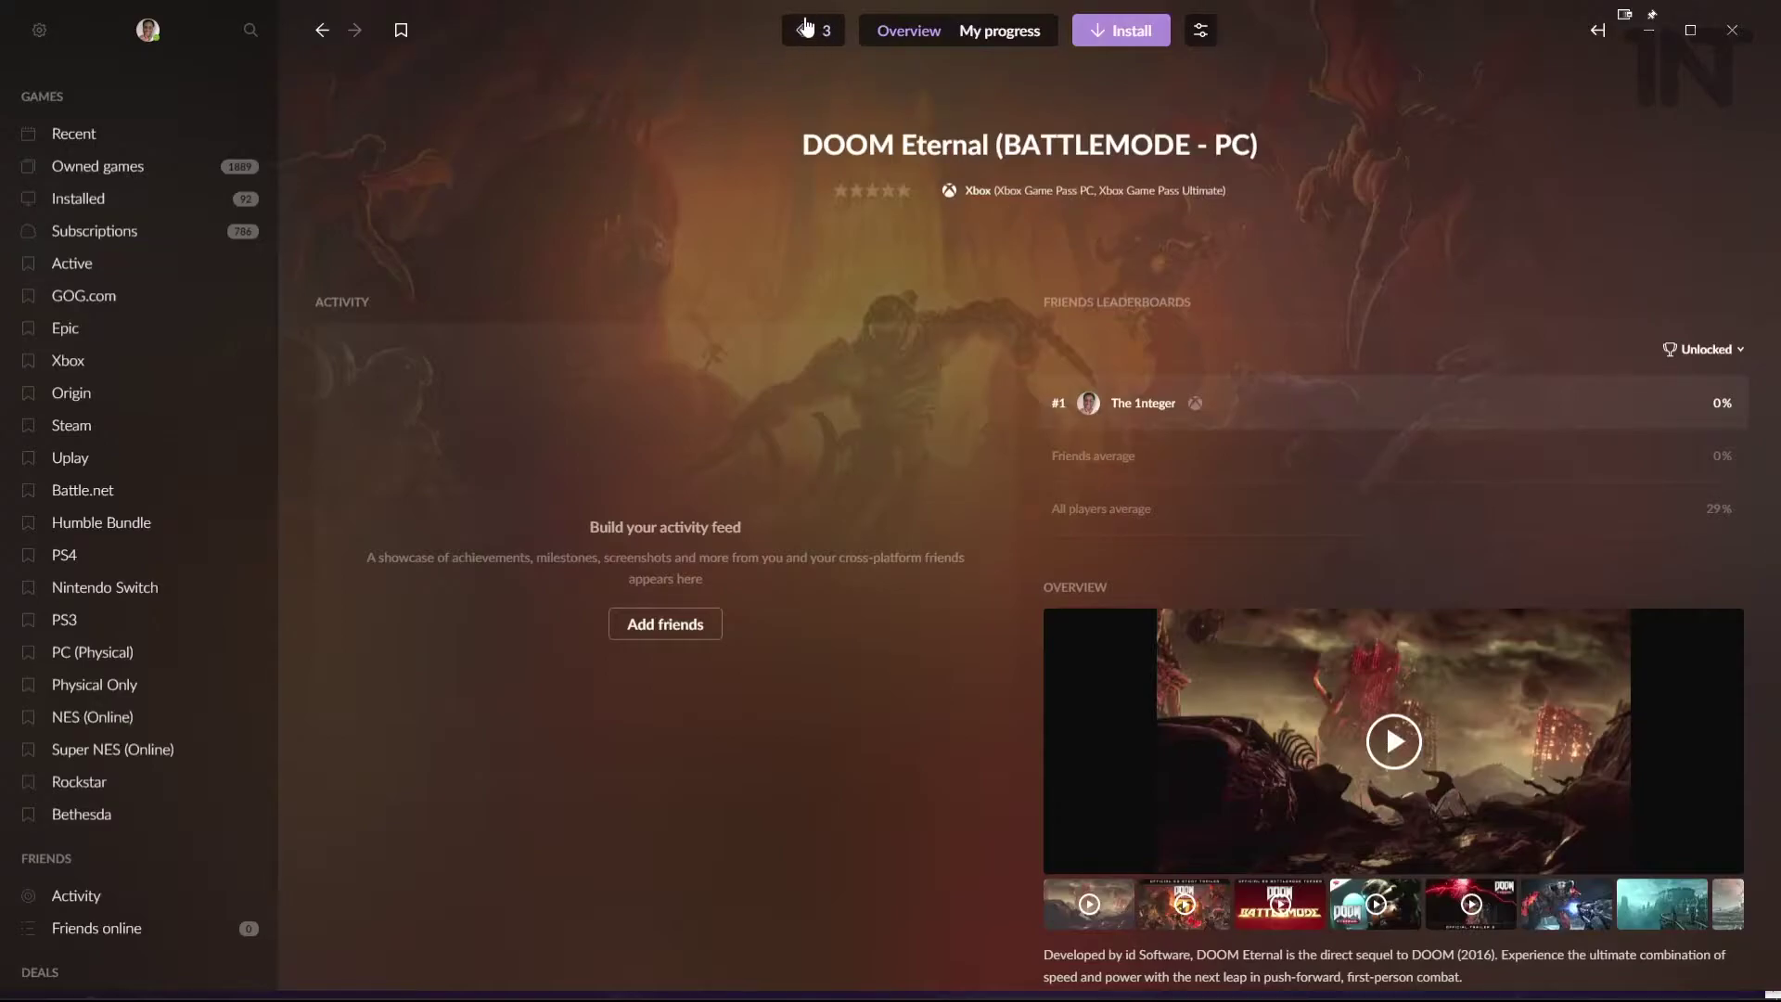
{"action": "left_click", "coordinate": [816, 42]}
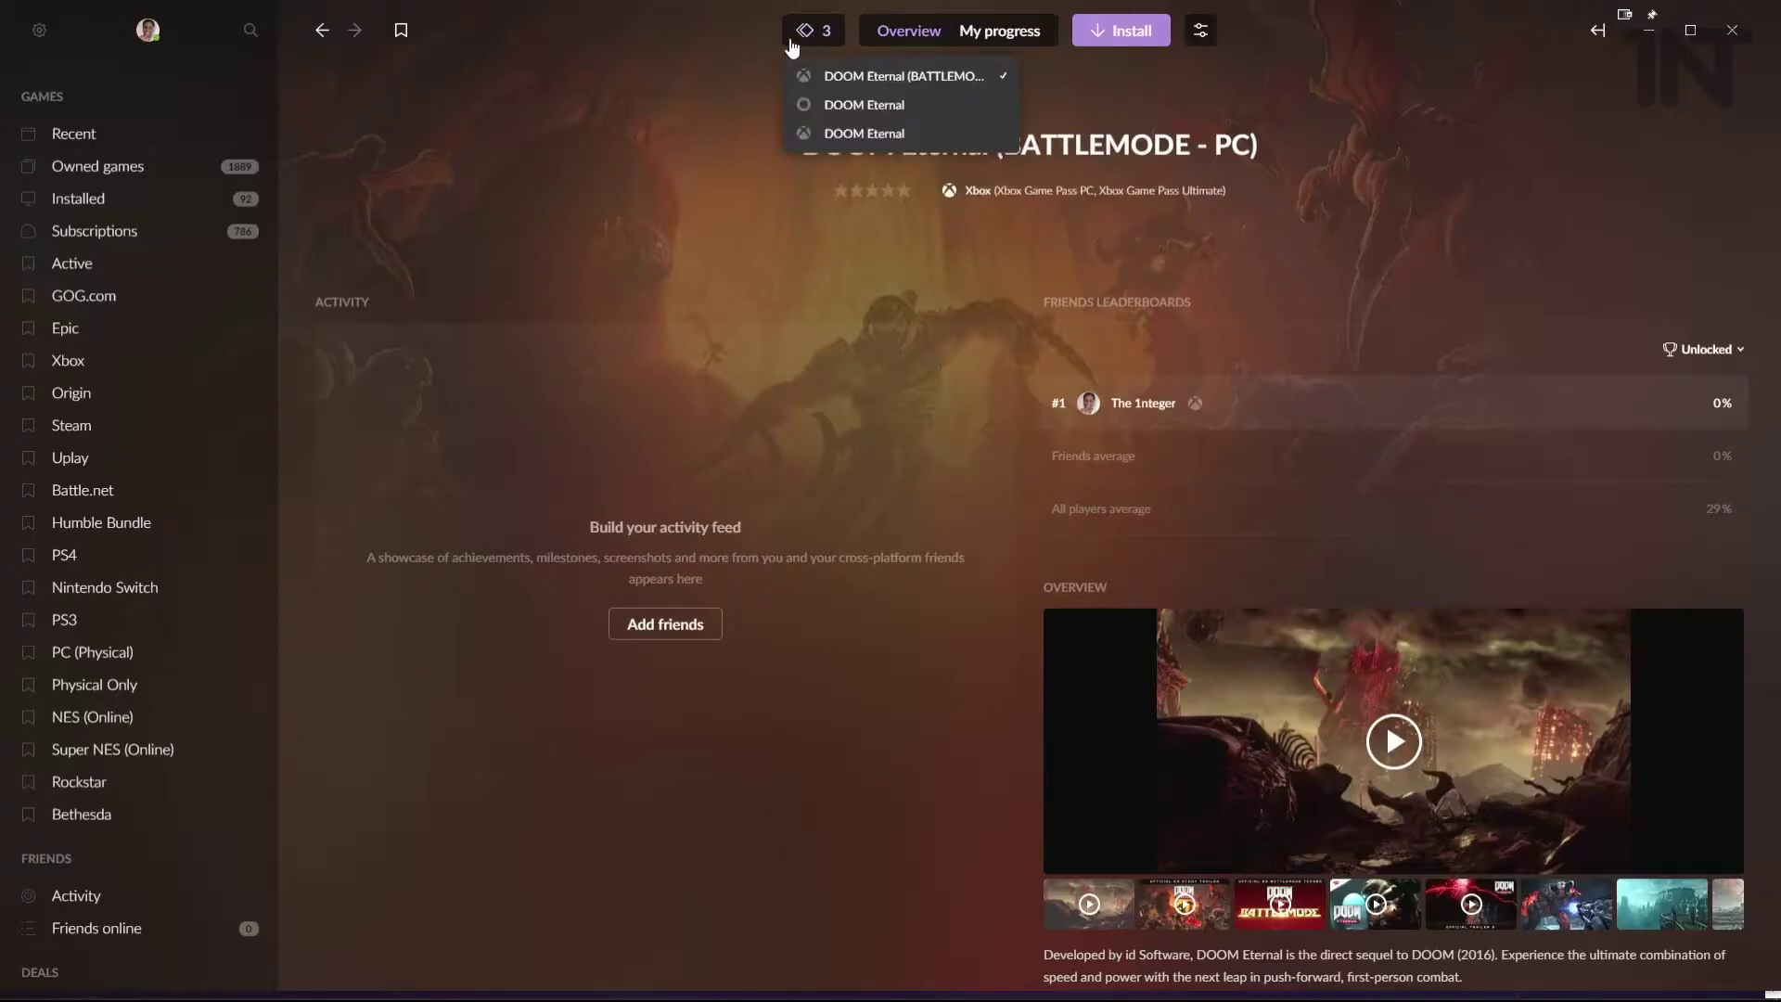
{"action": "left_click", "coordinate": [867, 108]}
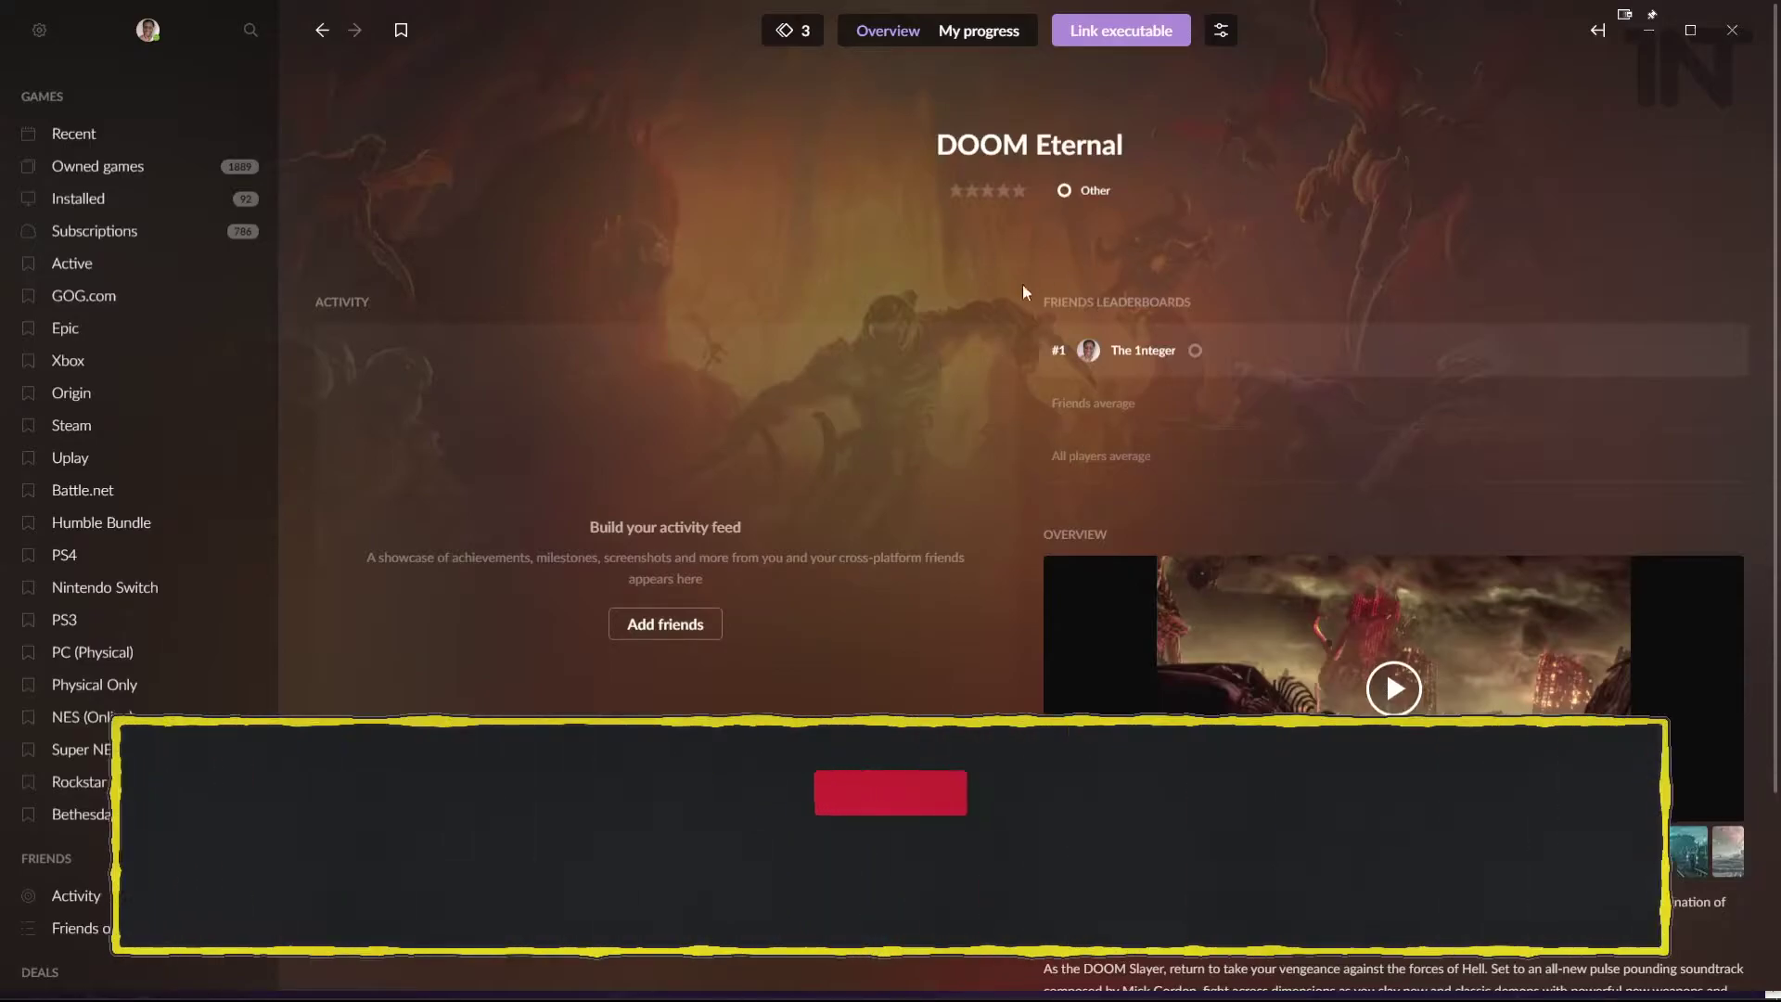
- Edit DOOM Eternal to add the tags PS3 Demo and PS3 Demo Digital, and save the changes
{"action": "left_click", "coordinate": [1222, 44]}
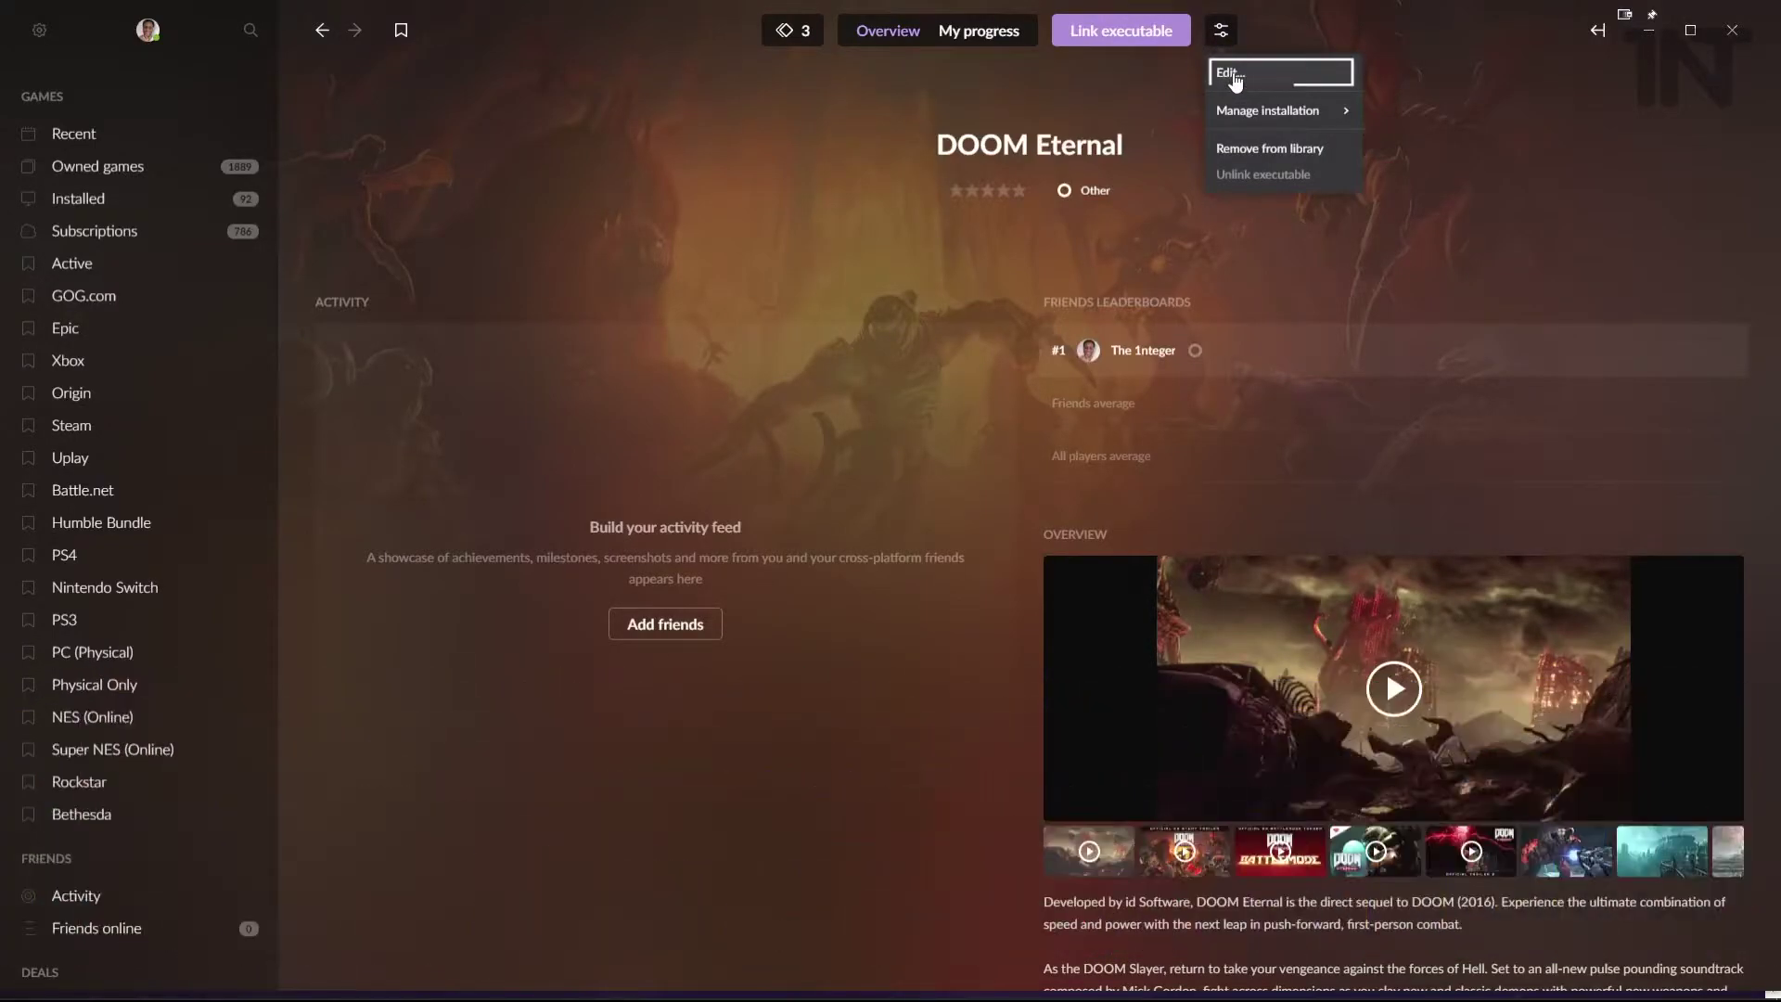
{"action": "left_click", "coordinate": [1236, 81]}
{"action": "scroll", "coordinate": [849, 498], "scroll_direction": "down", "scroll_amount": 3}
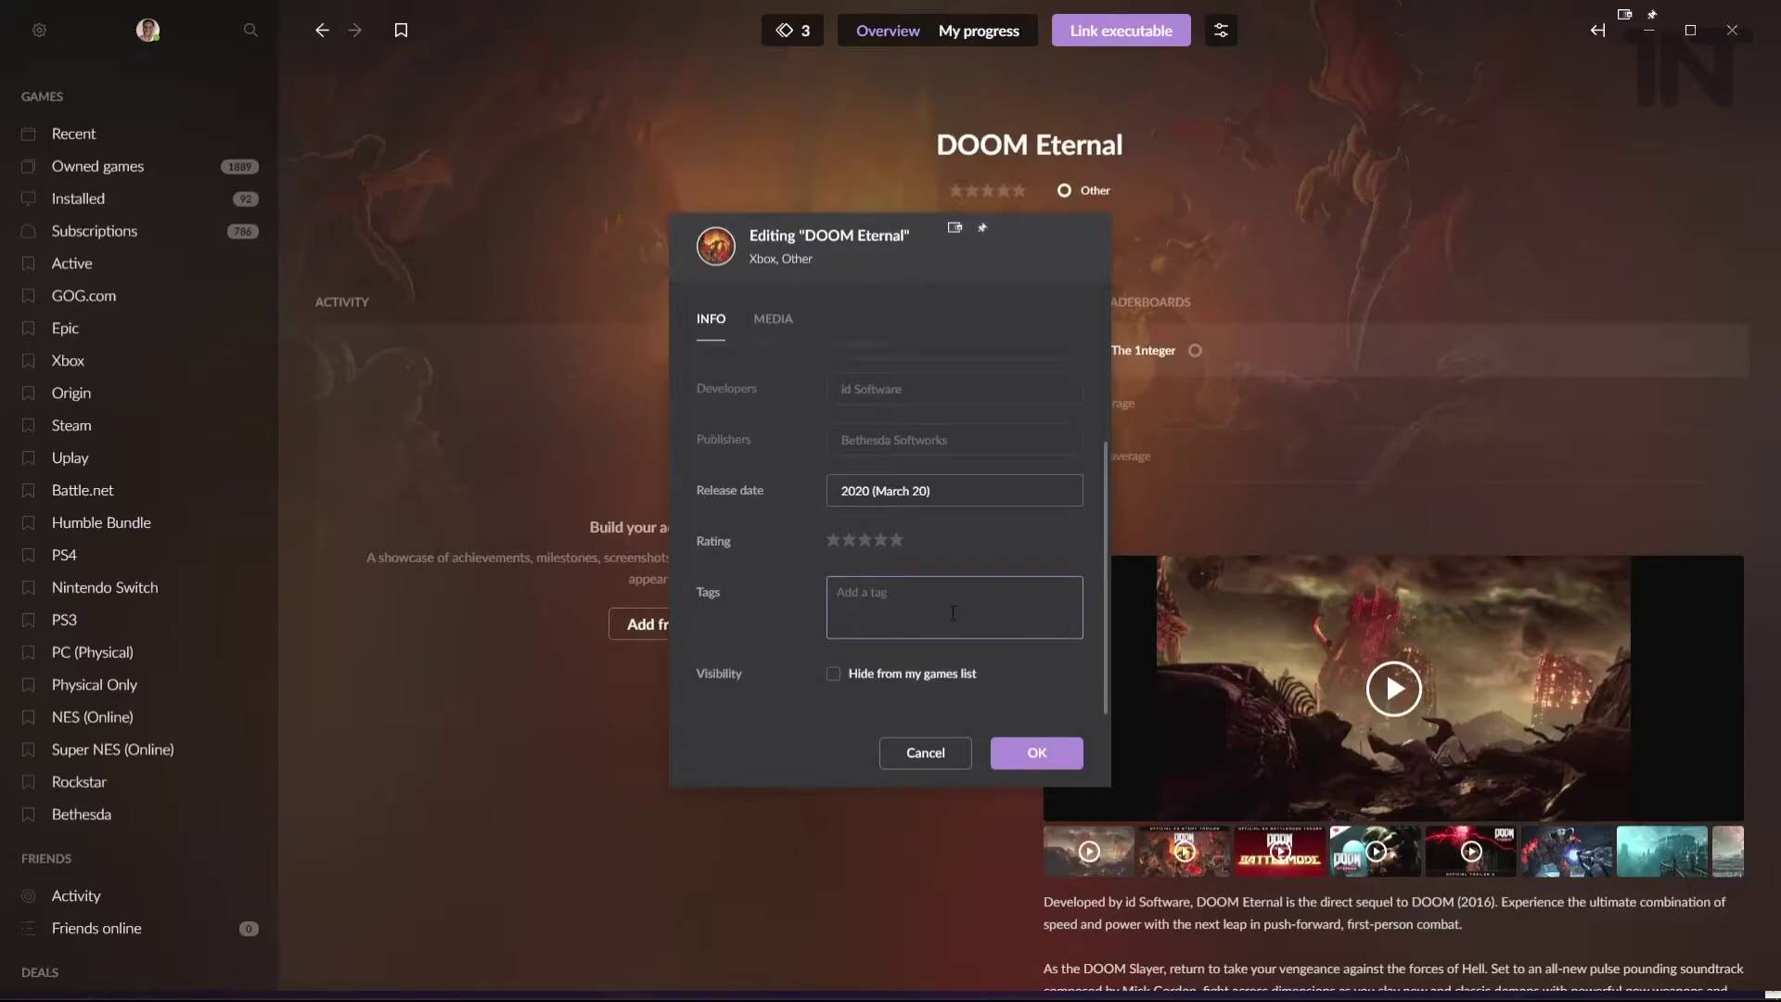
{"action": "type", "text": "PS"}
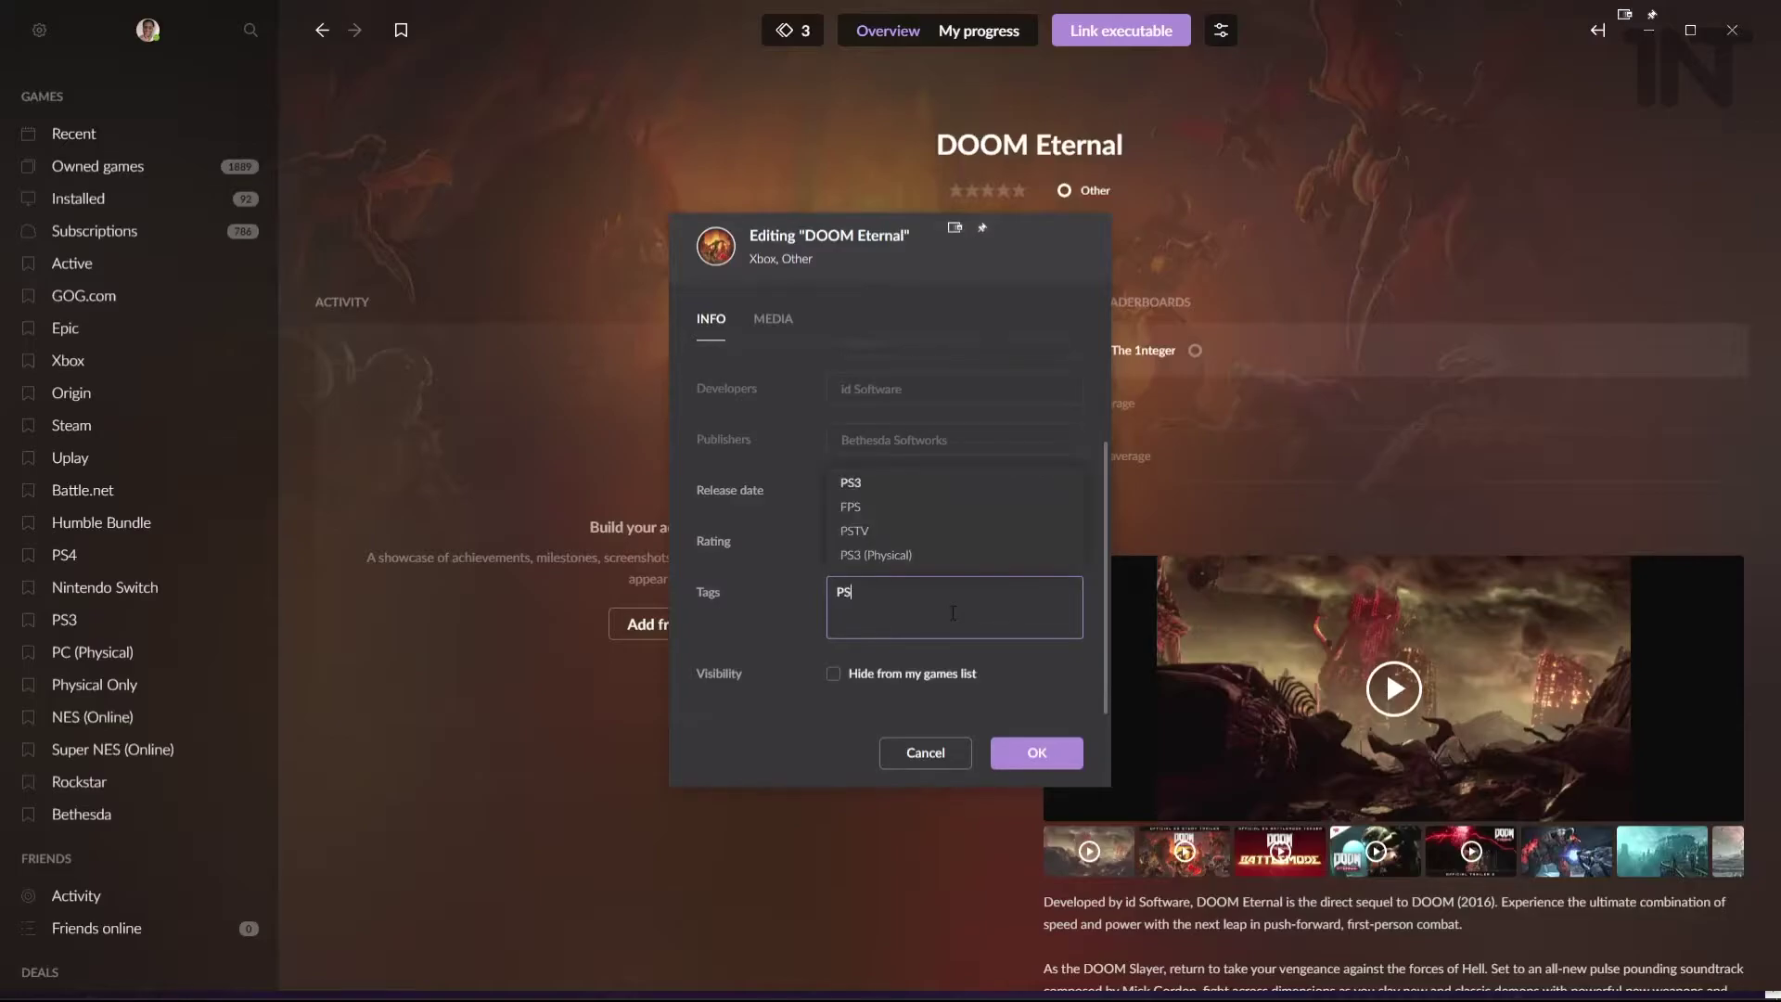
{"action": "type", "text": "3 Demo"}
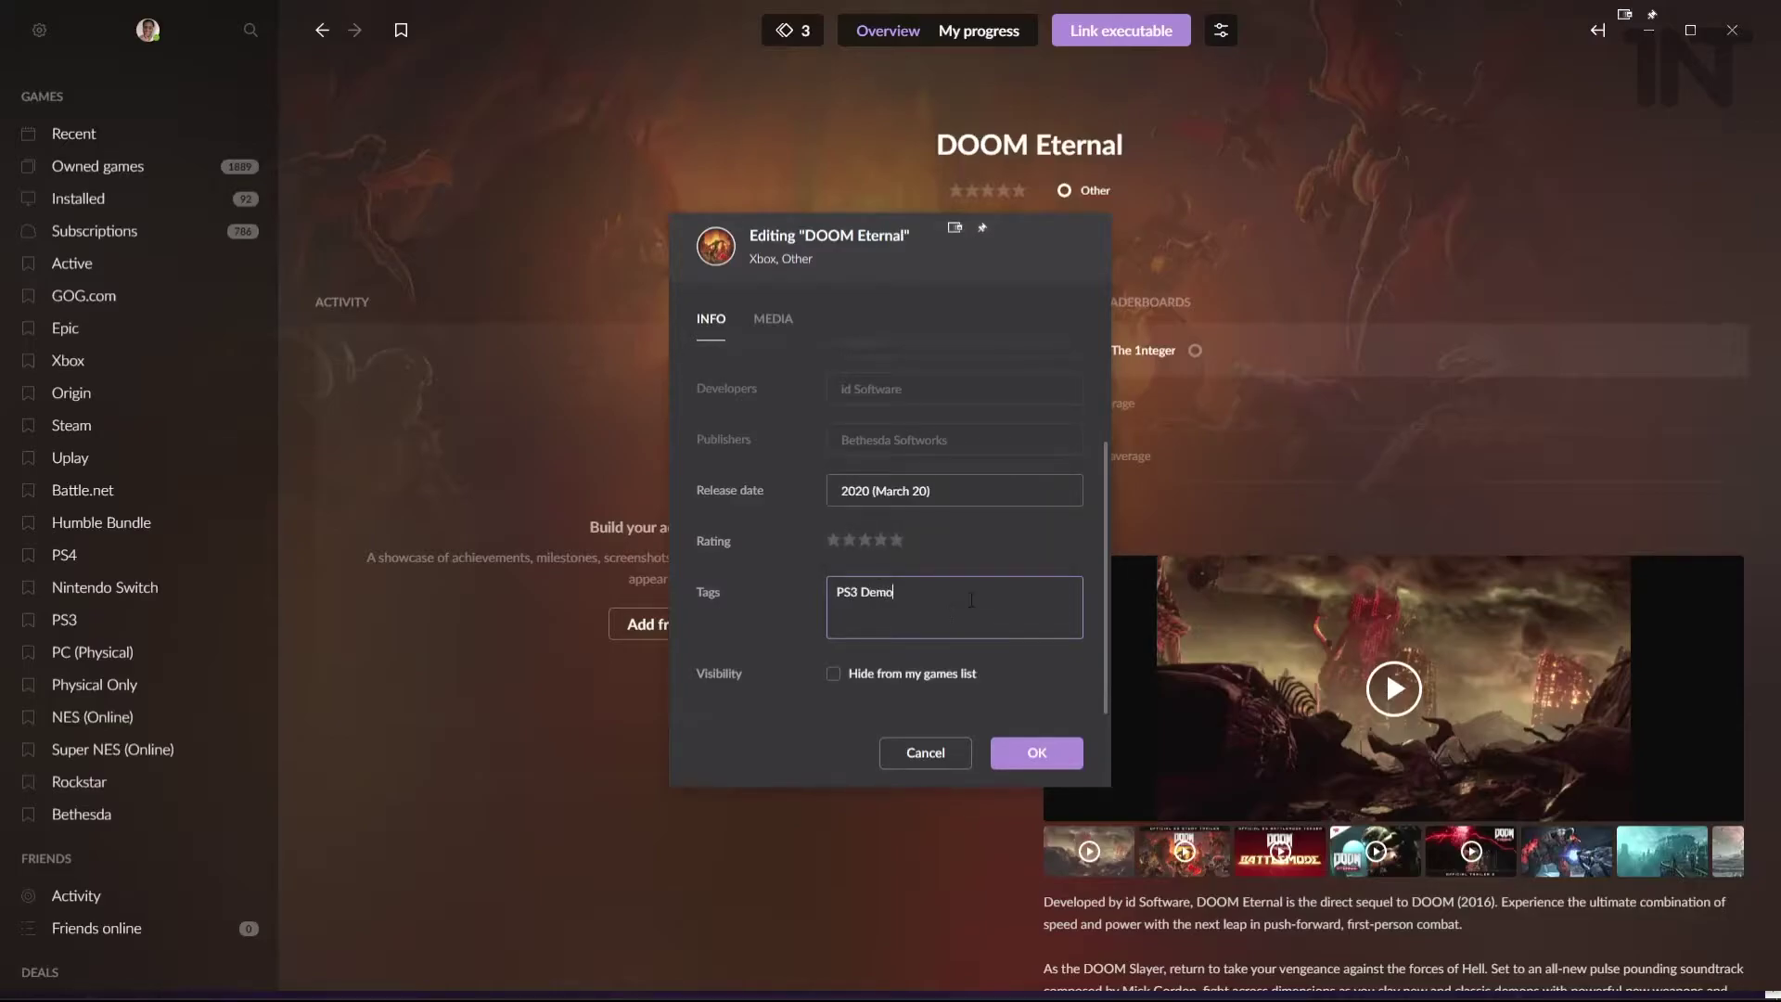
{"action": "key", "text": "Return"}
{"action": "type", "text": "PS3 Di"}
{"action": "key", "text": "Return"}
{"action": "left_click", "coordinate": [1033, 758]}
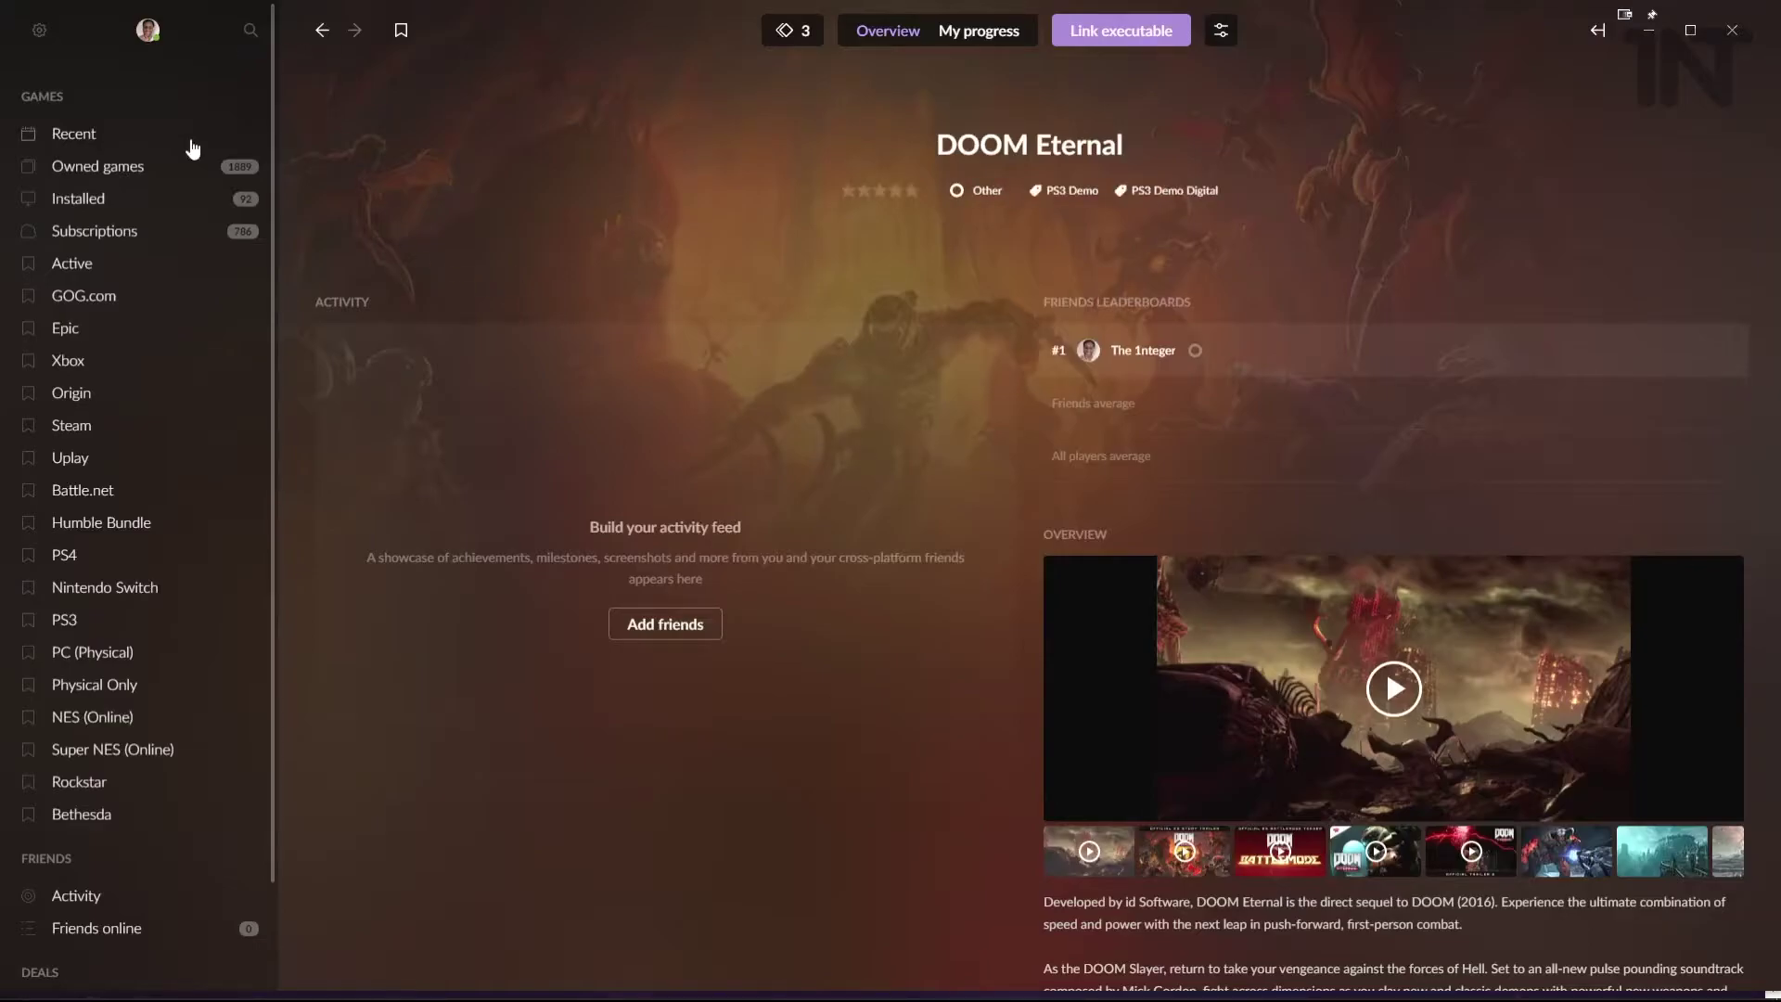
- Assign the existing PS3 Demo tag to Fatal Frame III: The Tormented in the recently added games
{"action": "left_click", "coordinate": [93, 137]}
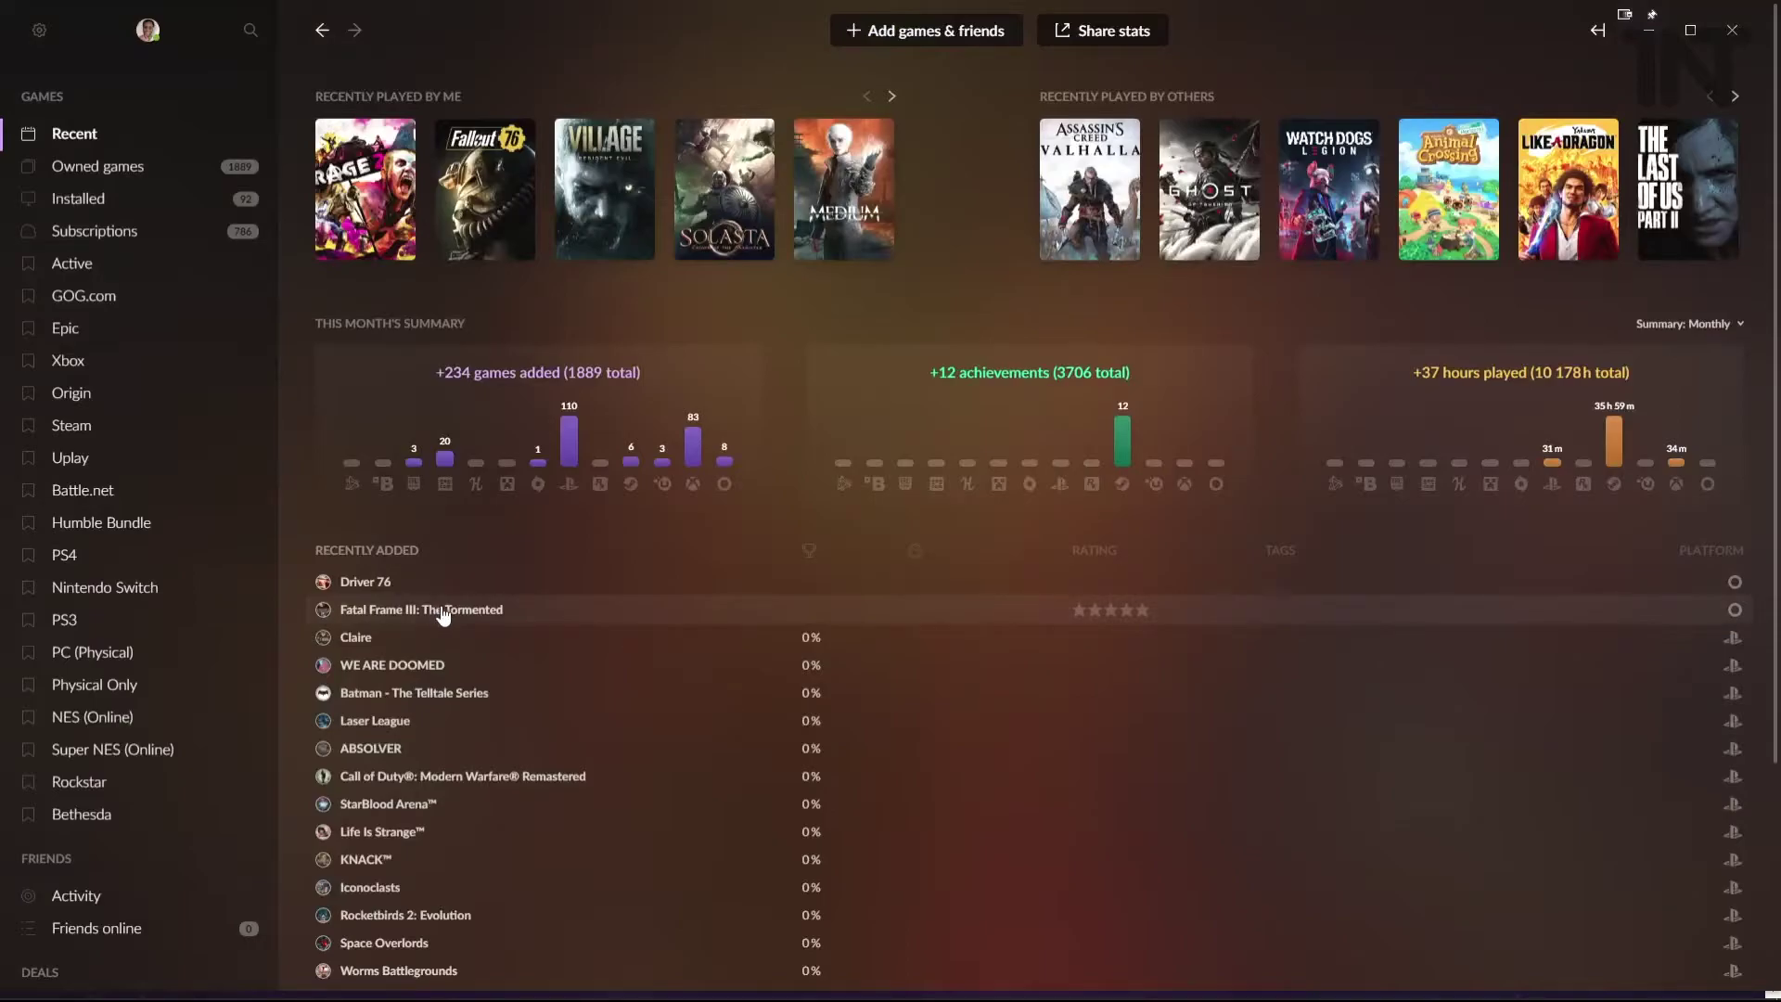
{"action": "right_click", "coordinate": [506, 612]}
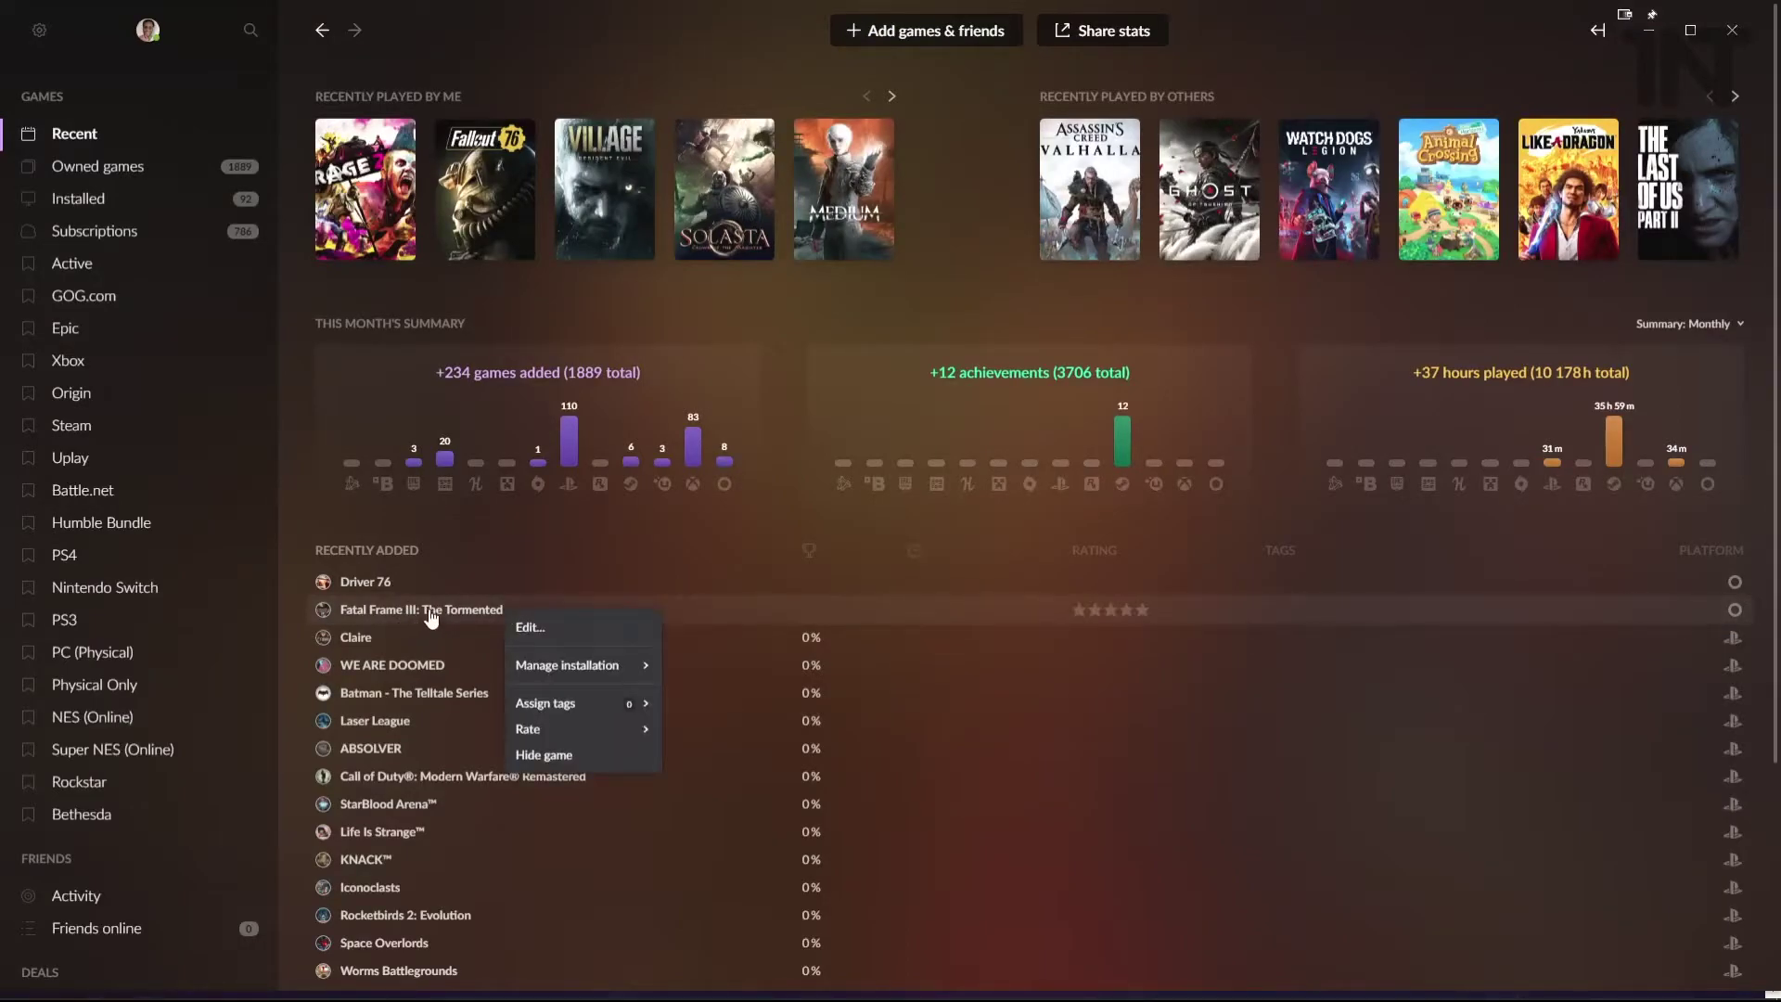
{"action": "mouse_move", "coordinate": [633, 709]}
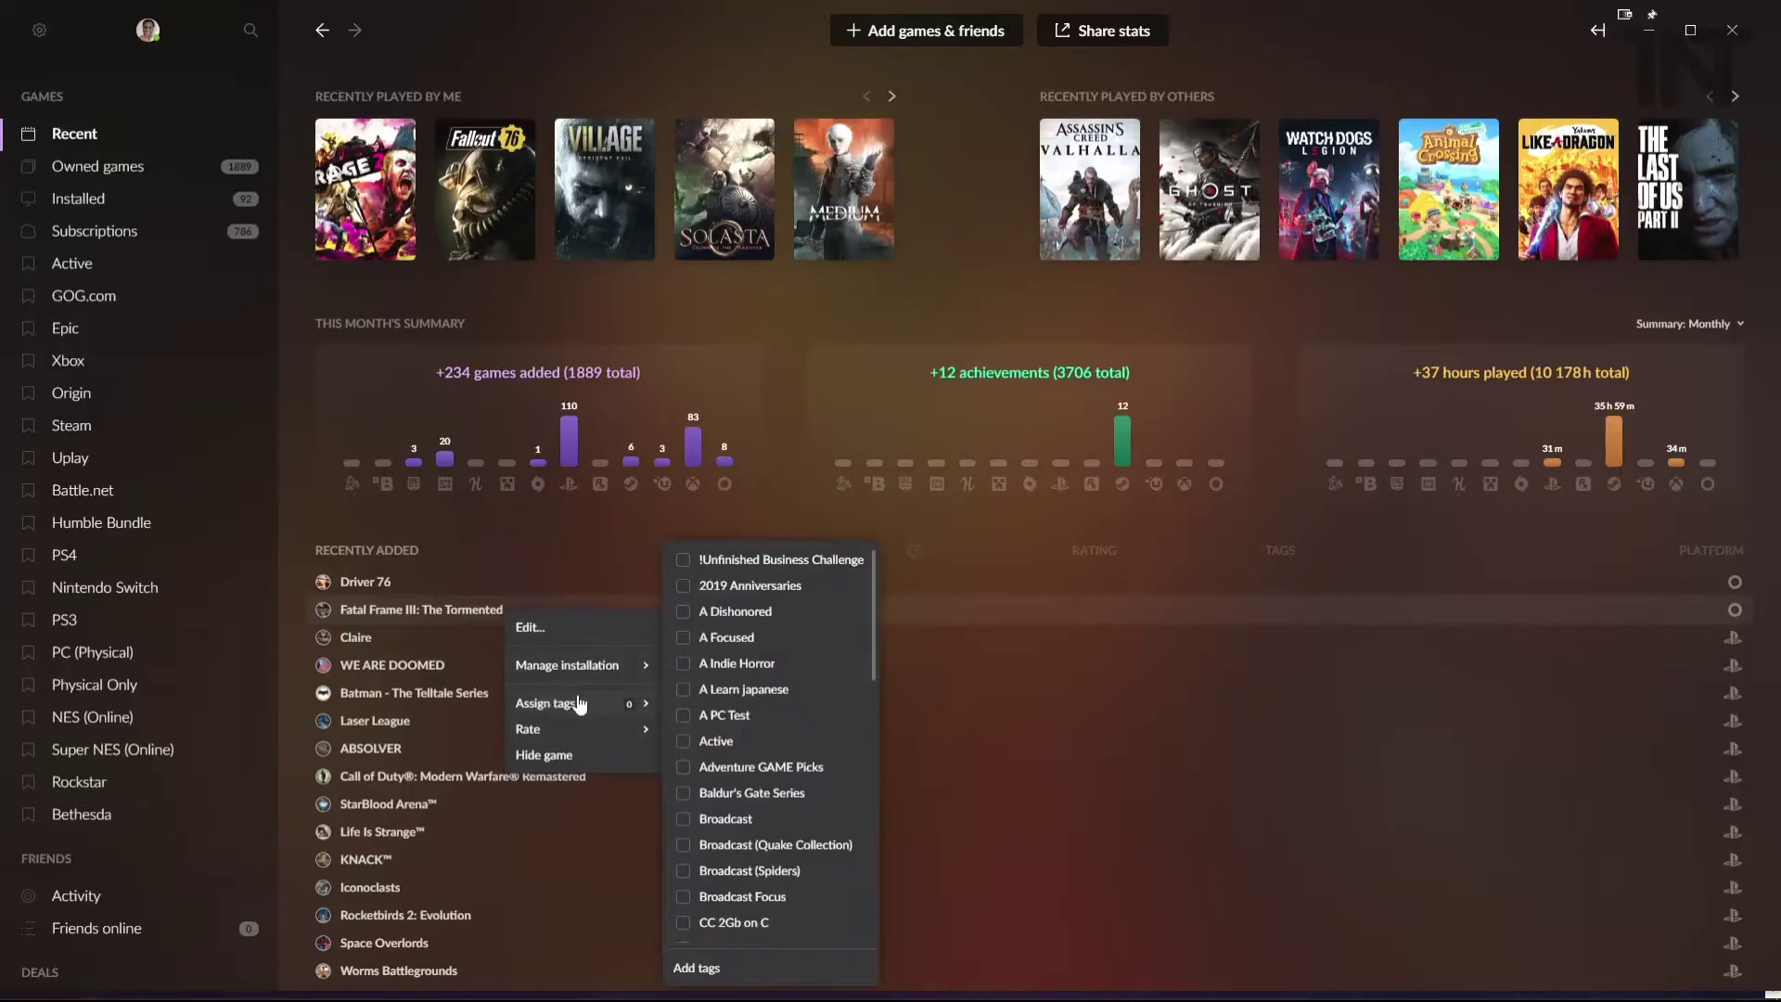
{"action": "scroll", "coordinate": [779, 715], "scroll_direction": "down", "scroll_amount": 5}
{"action": "scroll", "coordinate": [779, 715], "scroll_direction": "up", "scroll_amount": 5}
{"action": "left_click", "coordinate": [766, 649]}
{"action": "scroll", "coordinate": [752, 654], "scroll_direction": "down", "scroll_amount": 5}
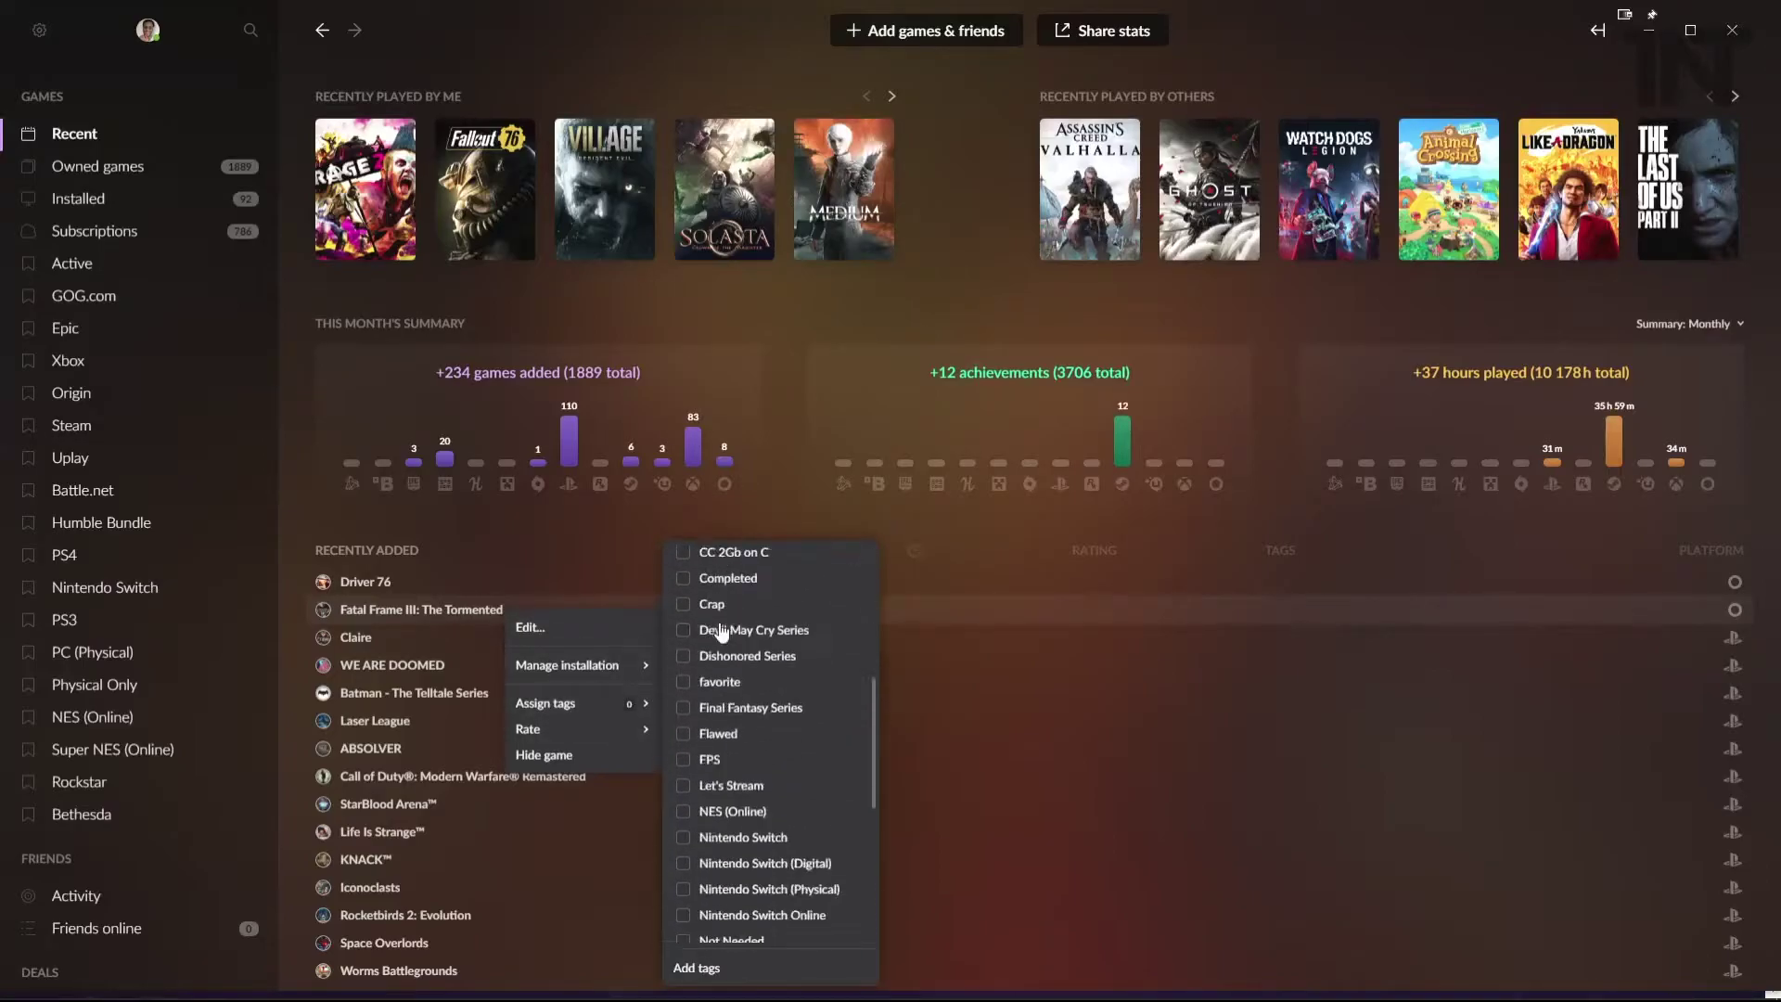
{"action": "scroll", "coordinate": [742, 640], "scroll_direction": "up", "scroll_amount": 3}
{"action": "scroll", "coordinate": [743, 658], "scroll_direction": "down", "scroll_amount": 1}
{"action": "scroll", "coordinate": [743, 658], "scroll_direction": "up", "scroll_amount": 3}
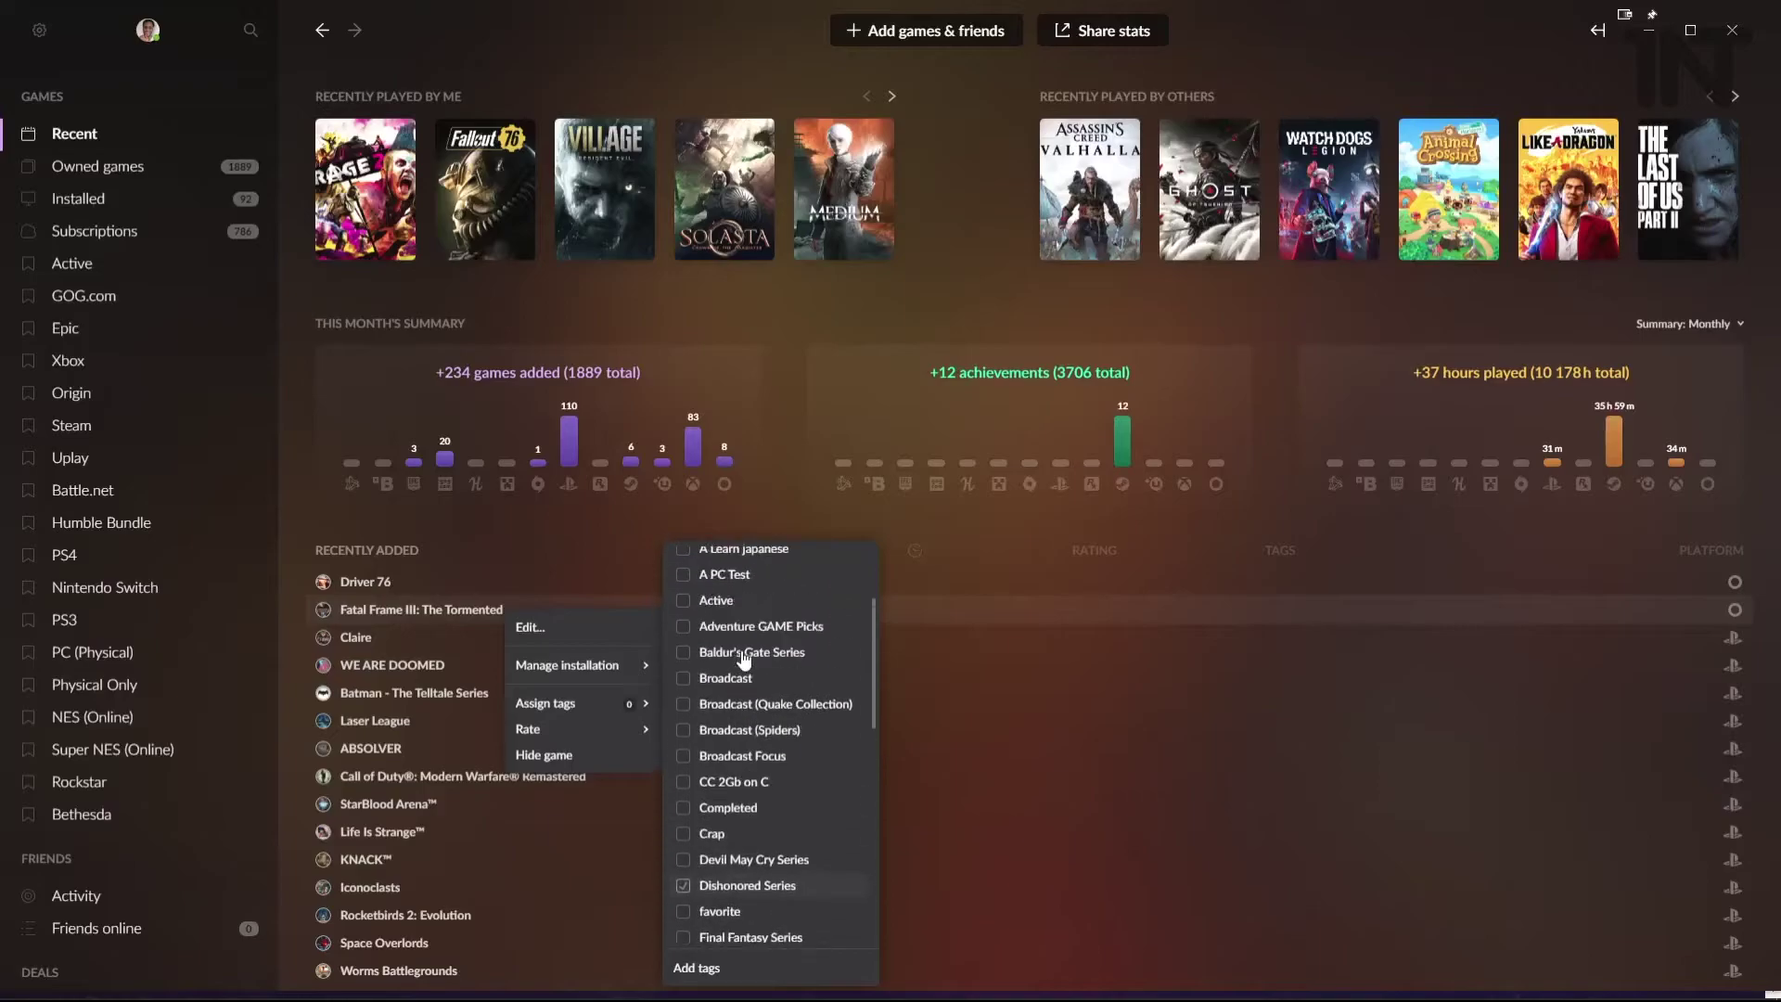
{"action": "scroll", "coordinate": [751, 677], "scroll_direction": "down", "scroll_amount": 15}
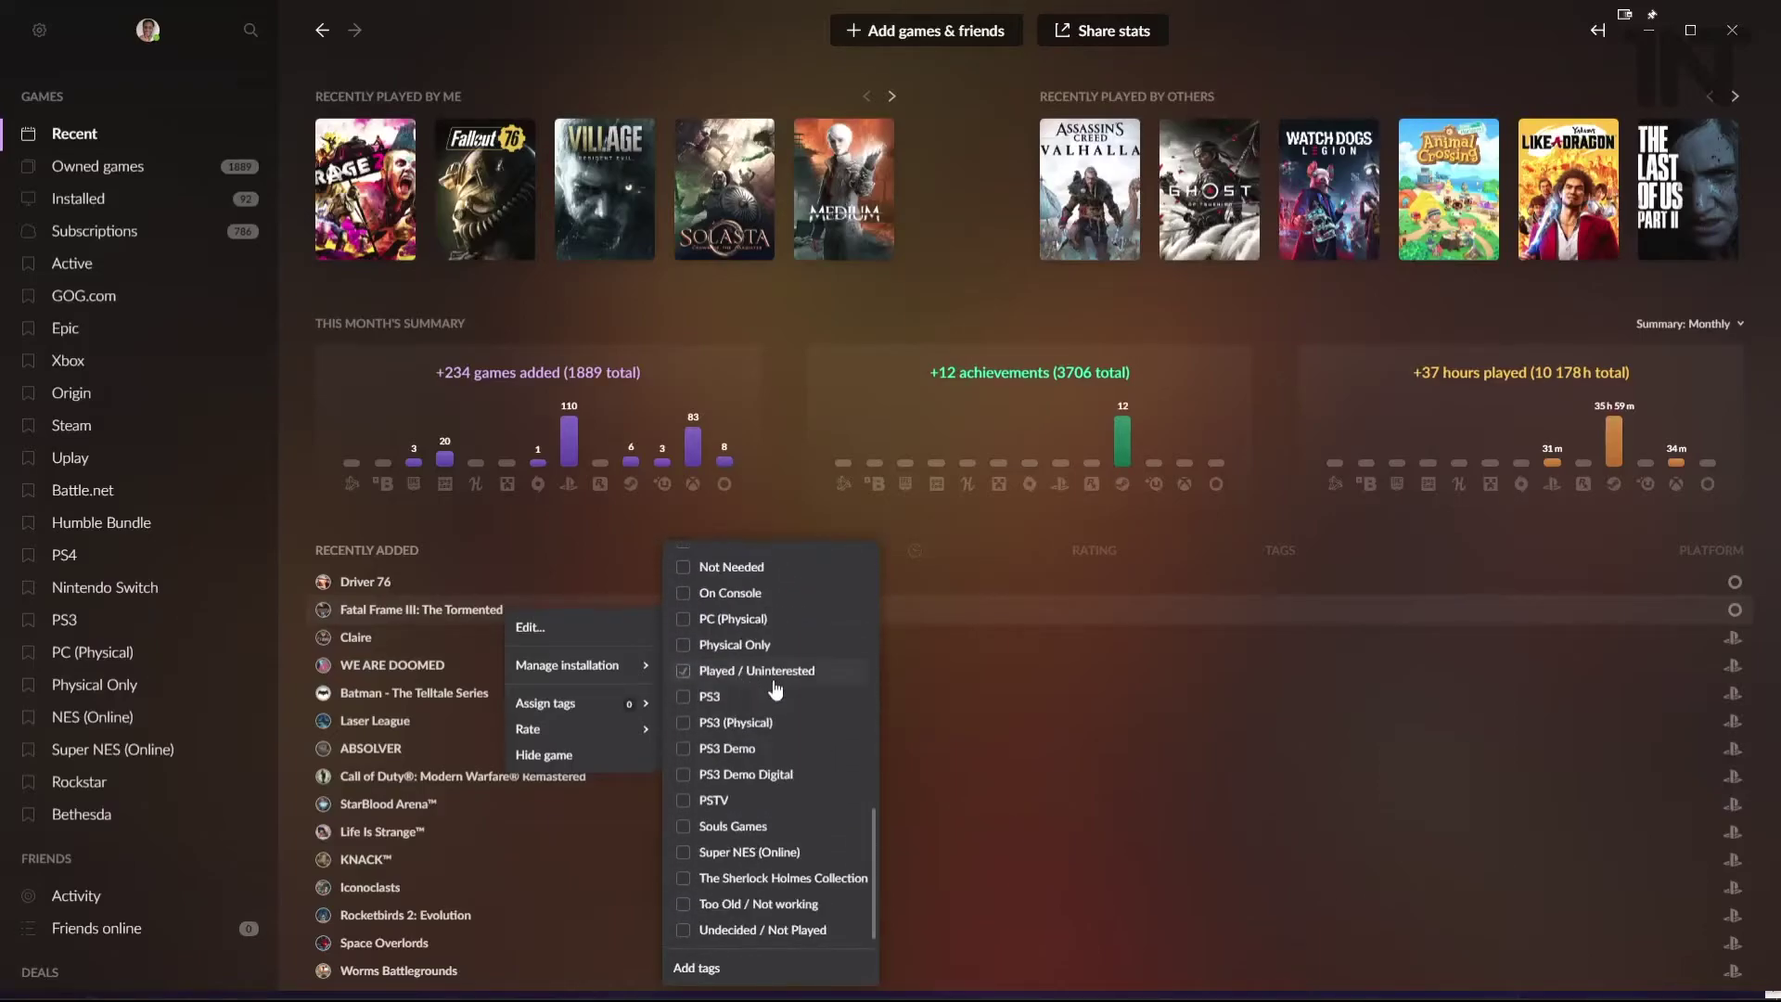
{"action": "scroll", "coordinate": [756, 683], "scroll_direction": "up", "scroll_amount": 15}
{"action": "scroll", "coordinate": [758, 682], "scroll_direction": "down", "scroll_amount": 15}
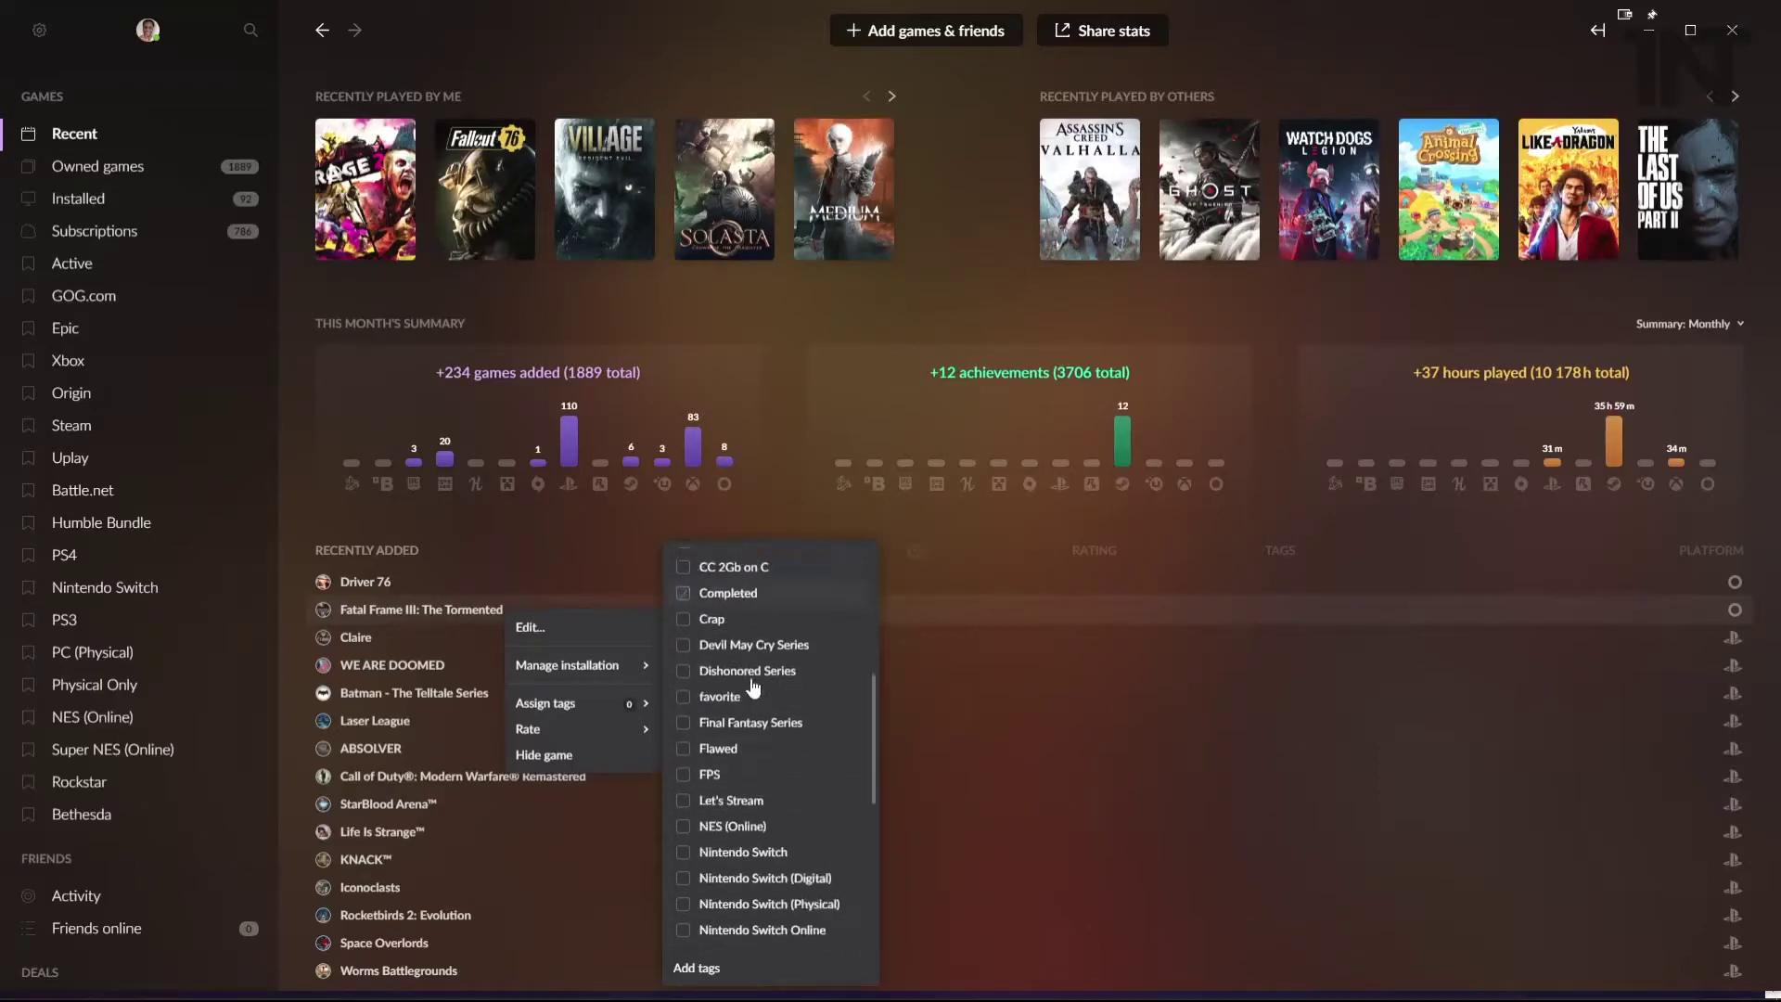
{"action": "scroll", "coordinate": [757, 691], "scroll_direction": "up", "scroll_amount": 5}
{"action": "scroll", "coordinate": [758, 696], "scroll_direction": "down", "scroll_amount": 5}
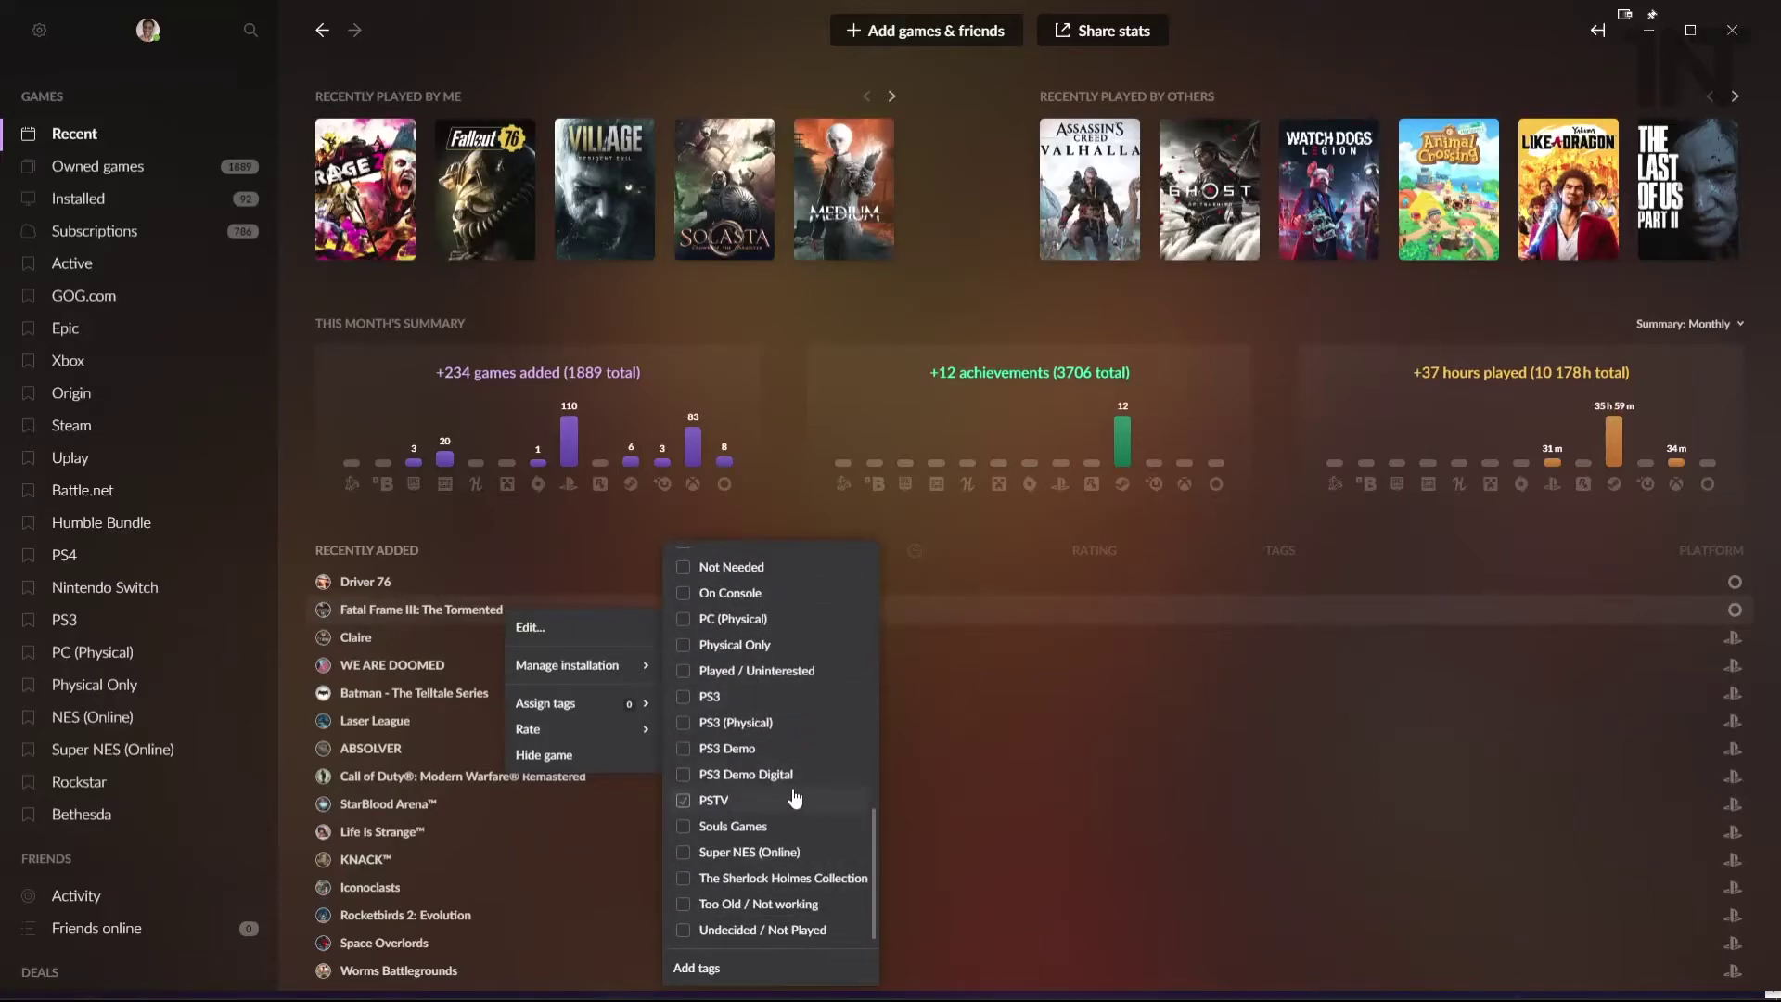
{"action": "left_click", "coordinate": [683, 751]}
- Add the new tag PS3 Demo (Physical) to Fatal Frame III: The Tormented, without a separate ps3 tag, and save the changes
{"action": "left_click", "coordinate": [705, 967]}
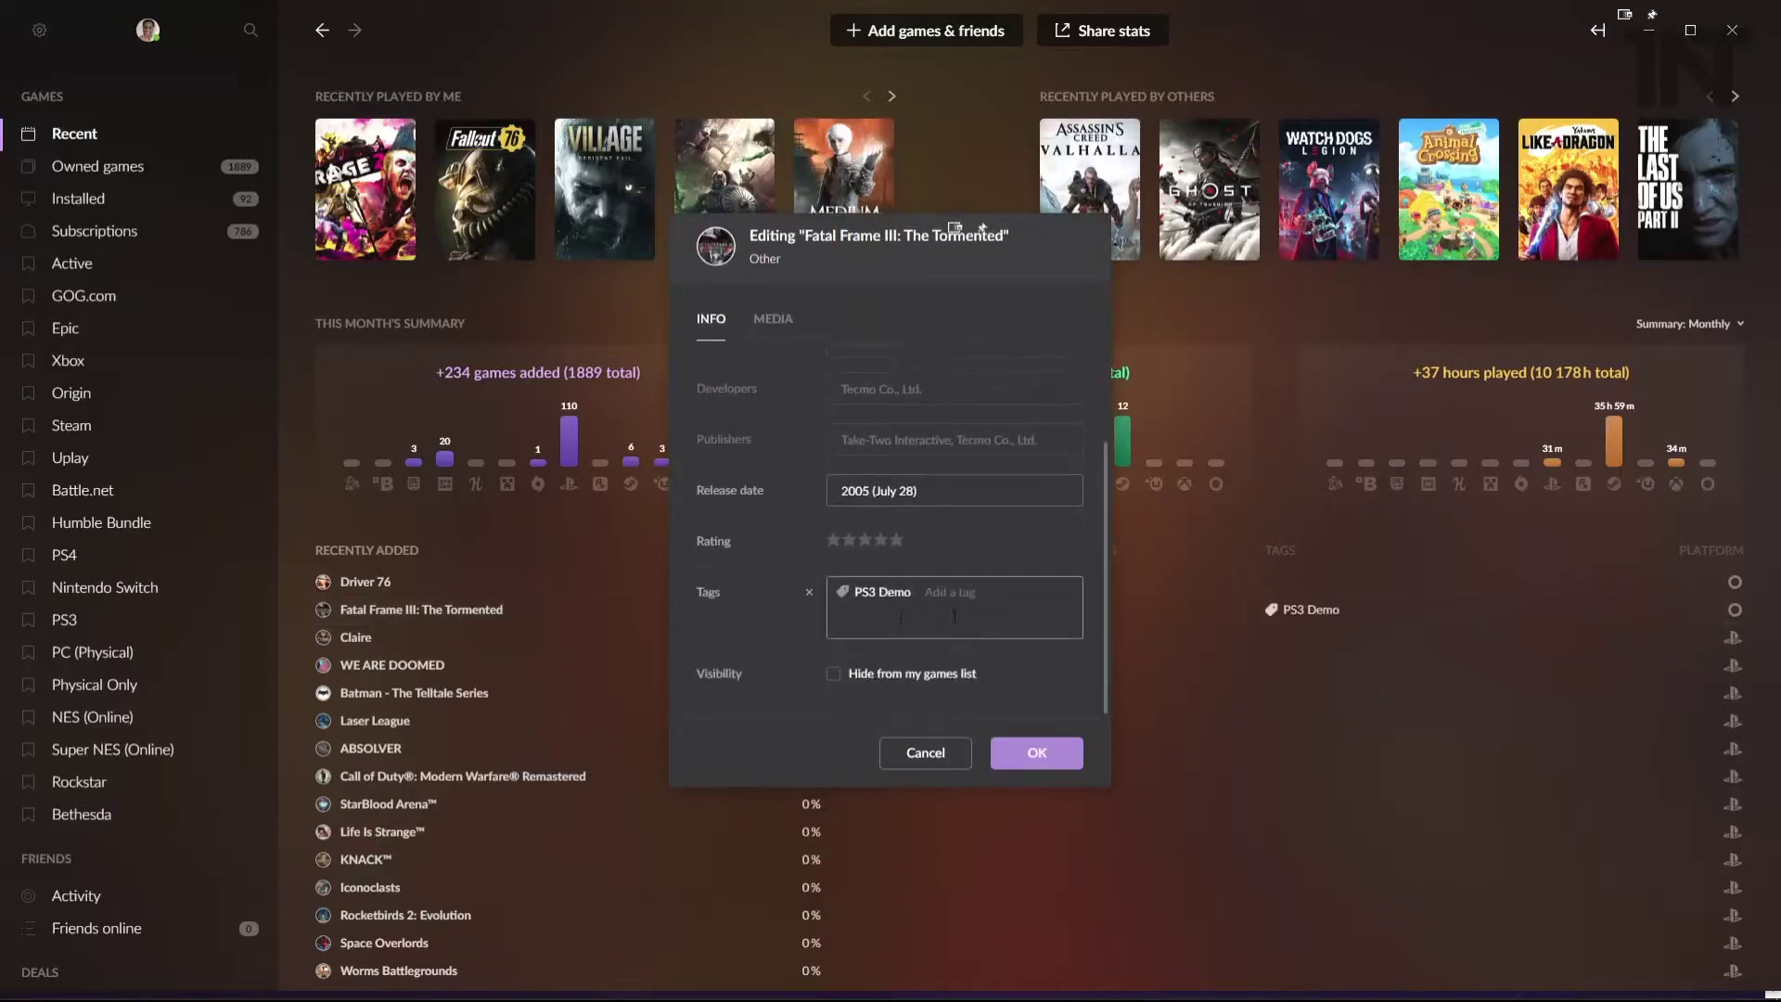
{"action": "type", "text": "PS3"}
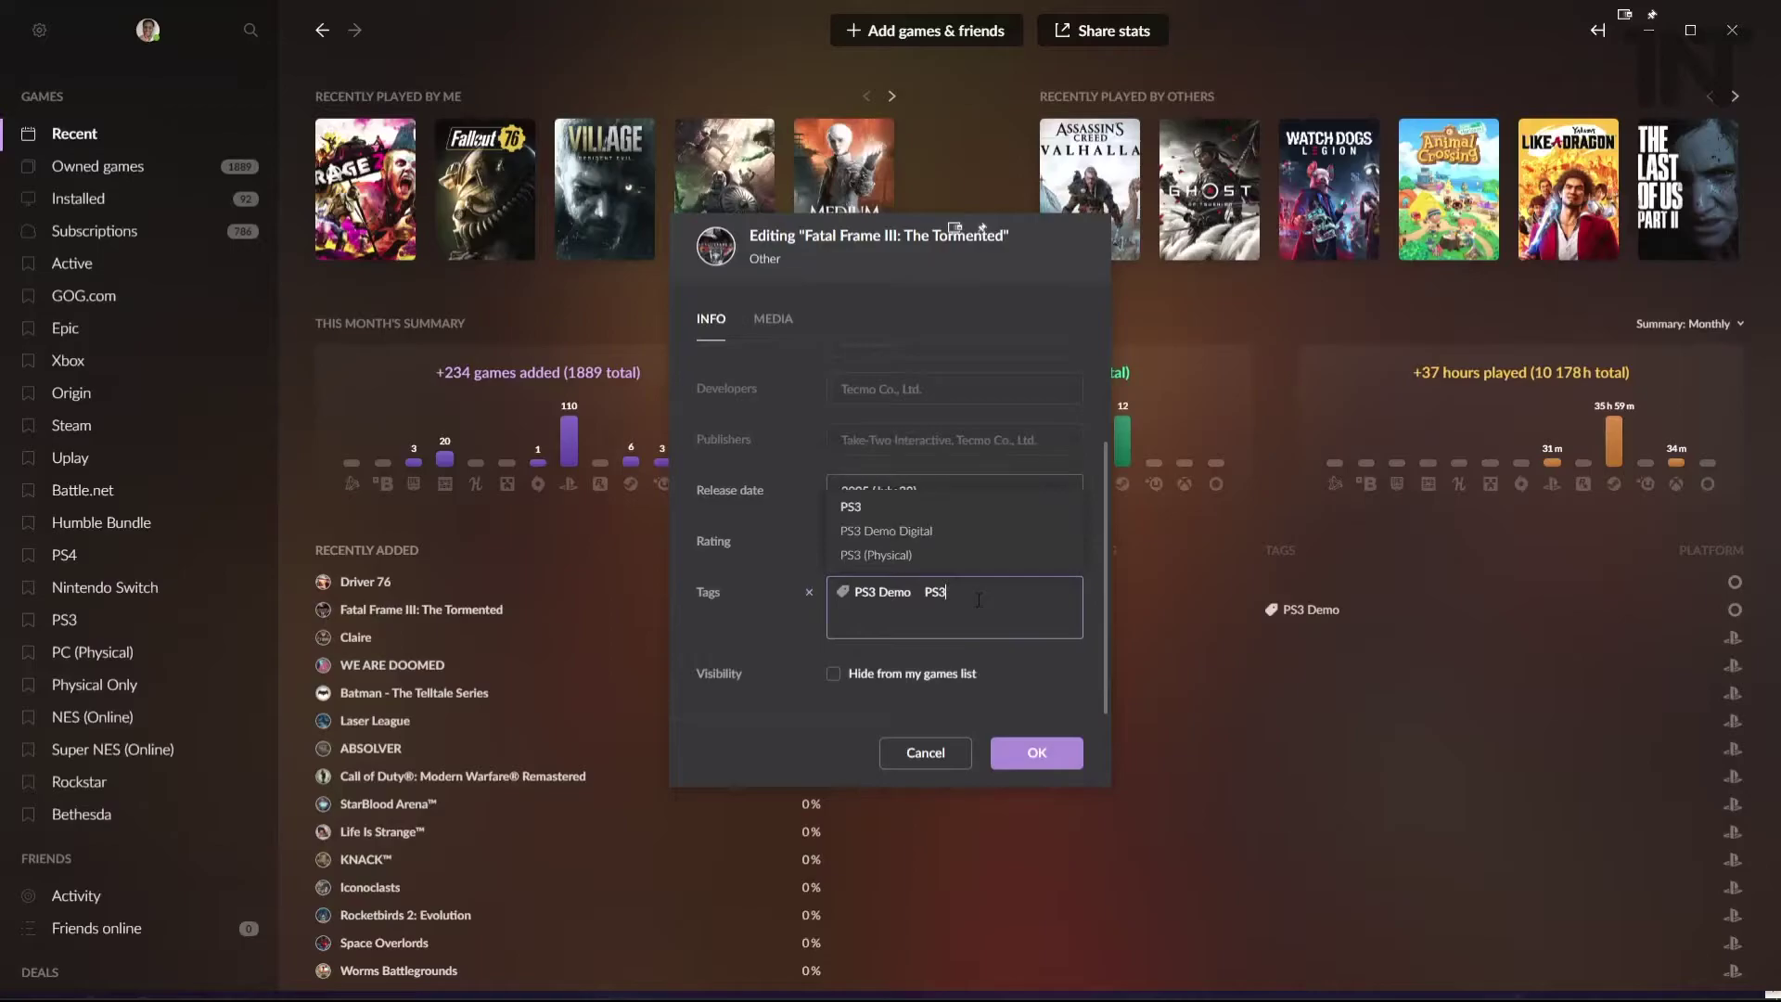
{"action": "type", "text": " Demo (Physical"}
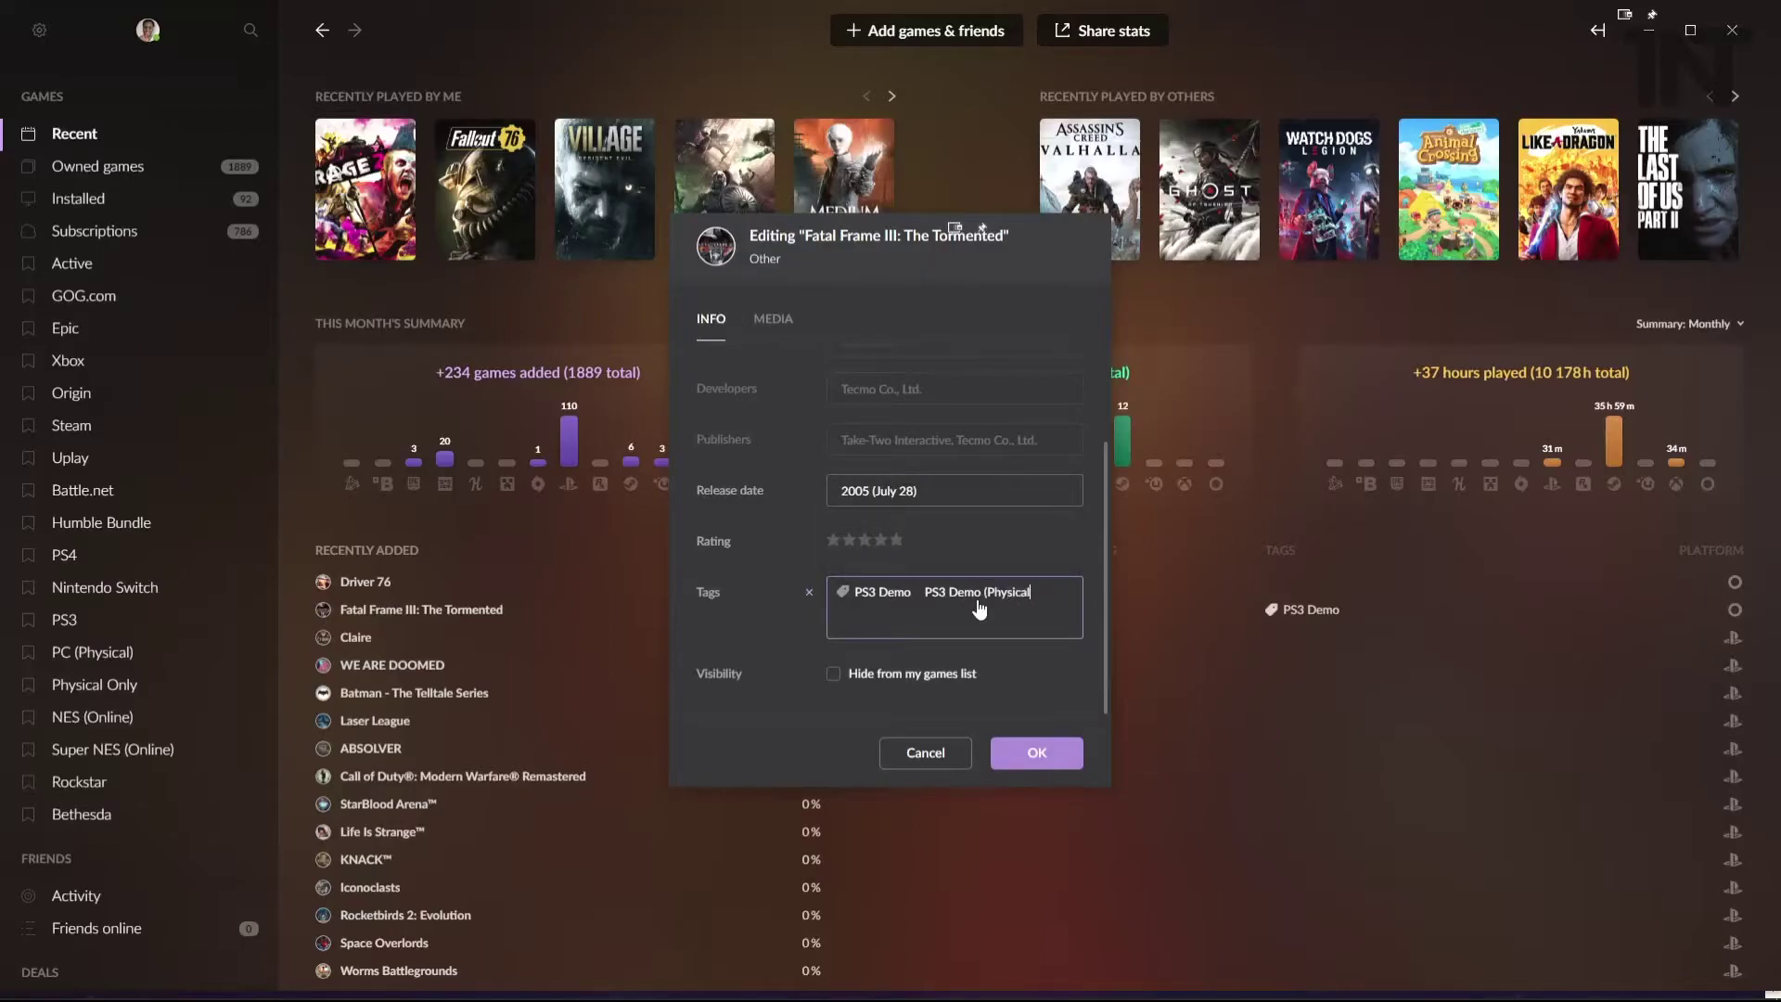
{"action": "key", "text": "Return"}
{"action": "type", "text": "ps3"}
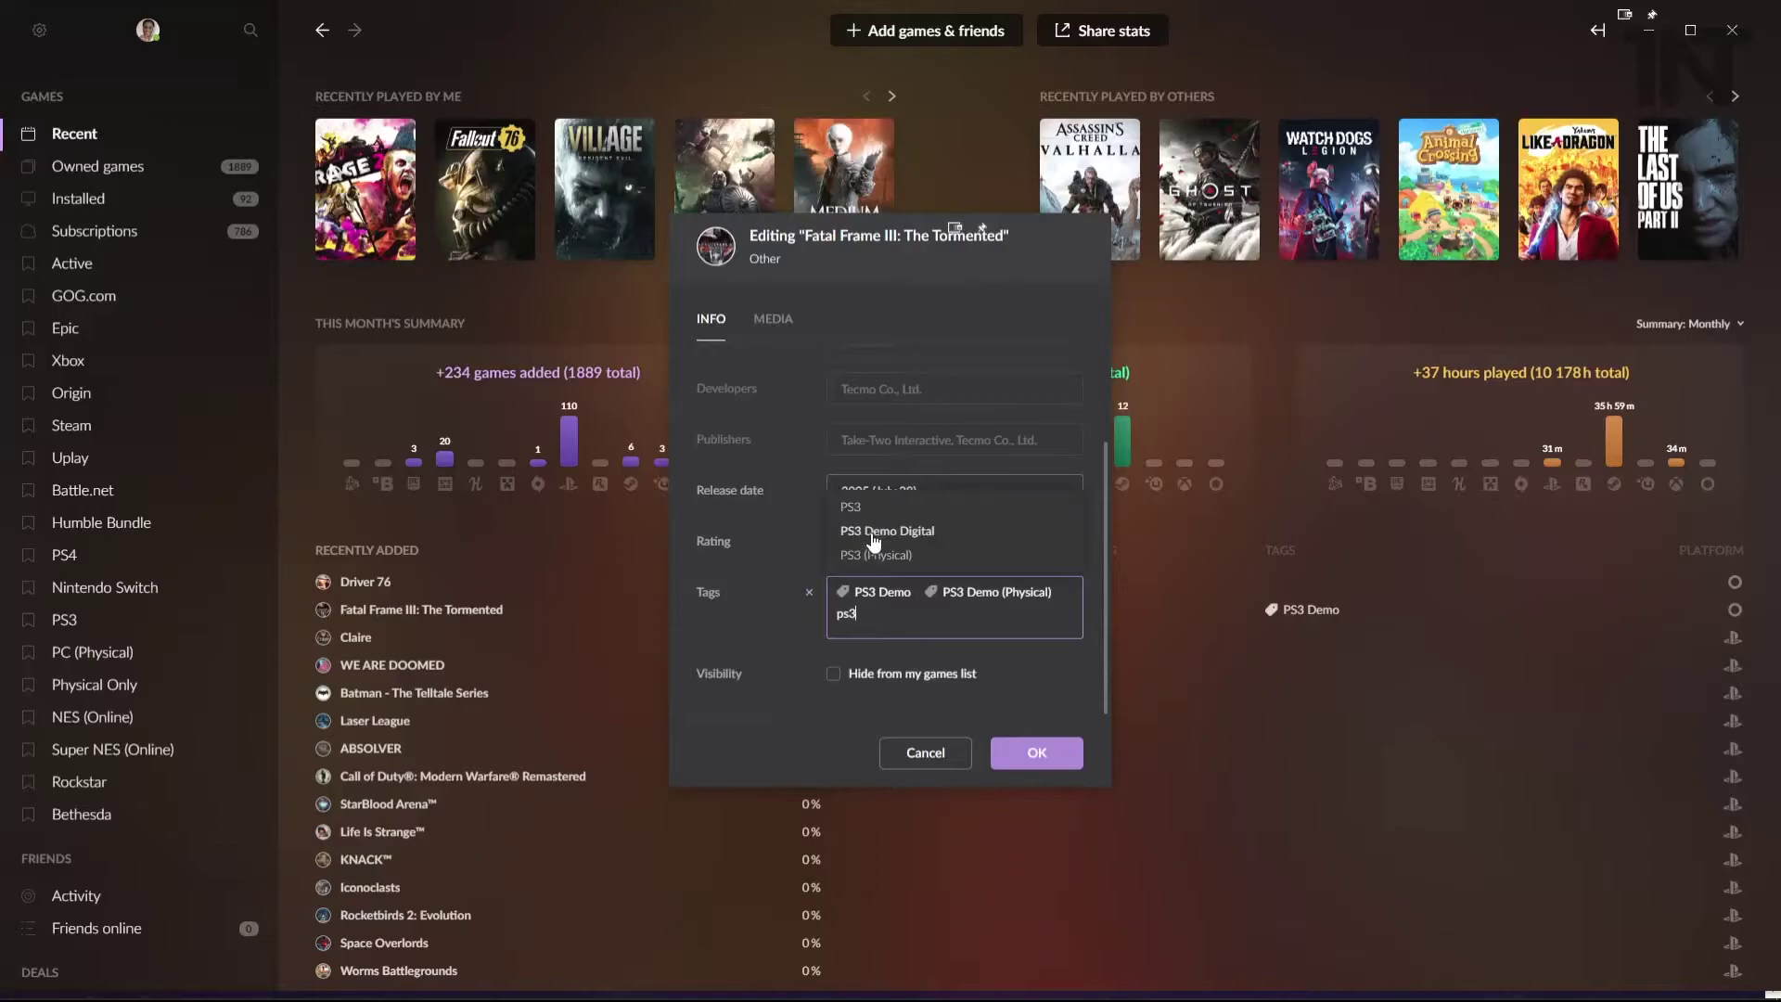
{"action": "key", "text": "Return"}
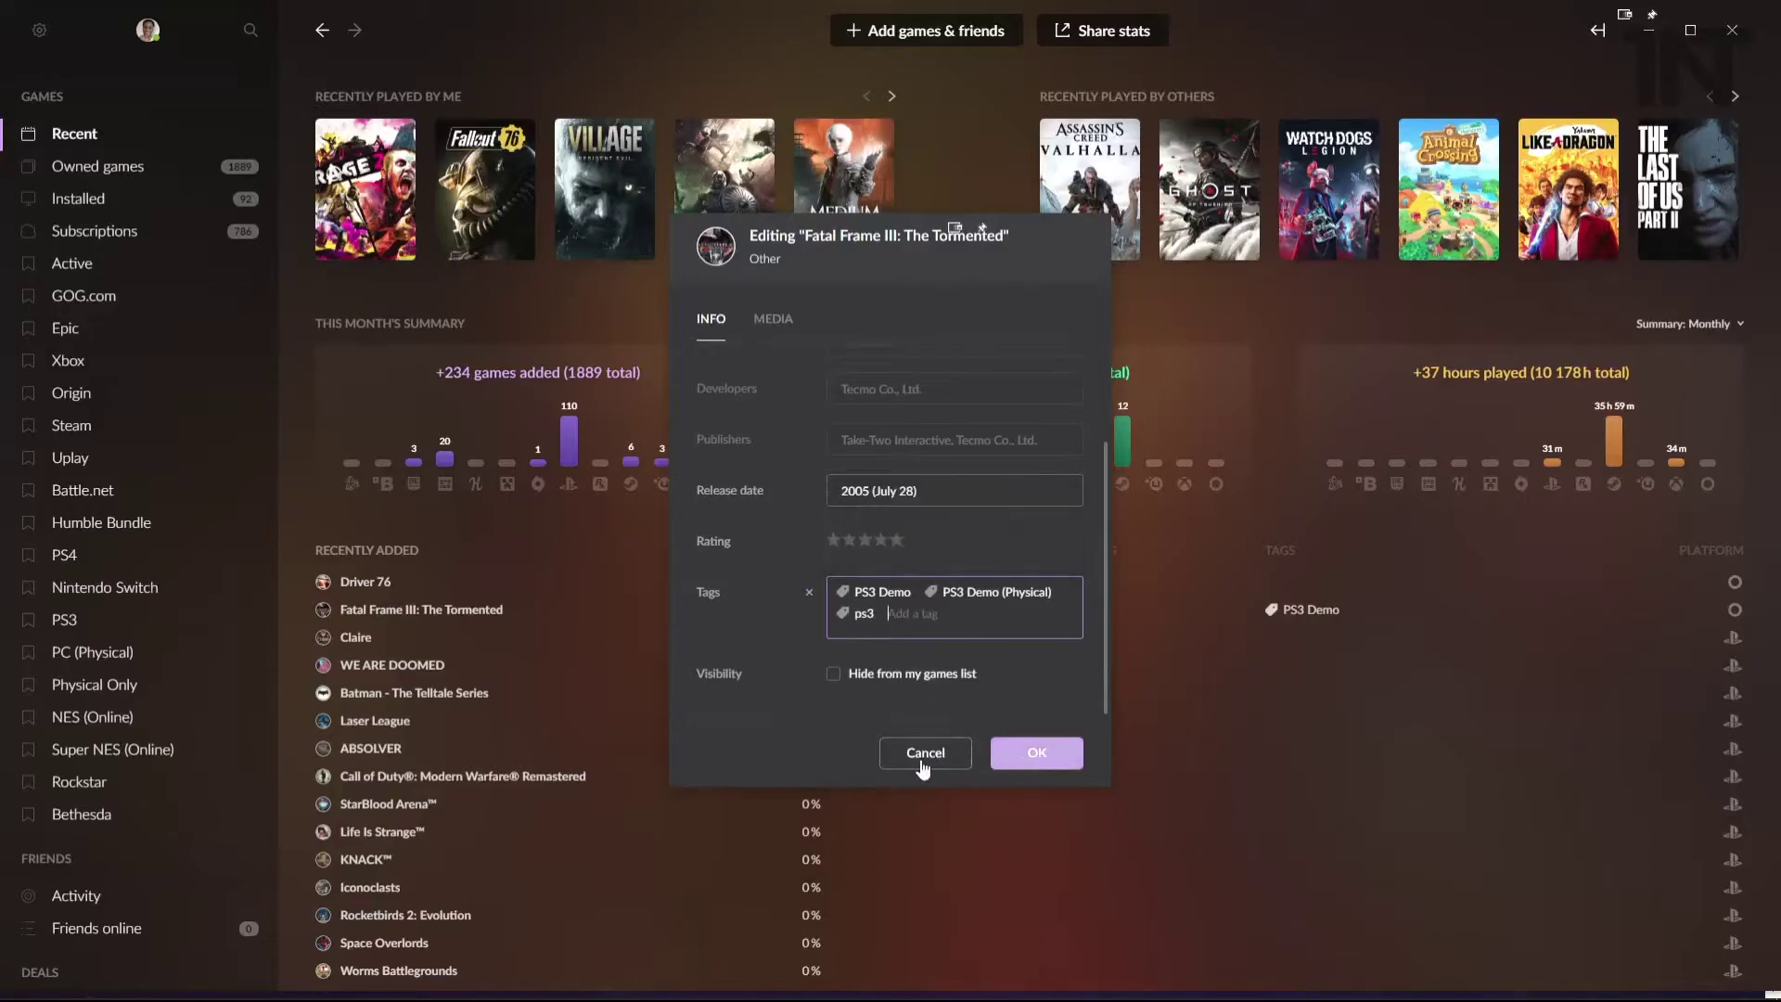
{"action": "key", "text": "BackSpace"}
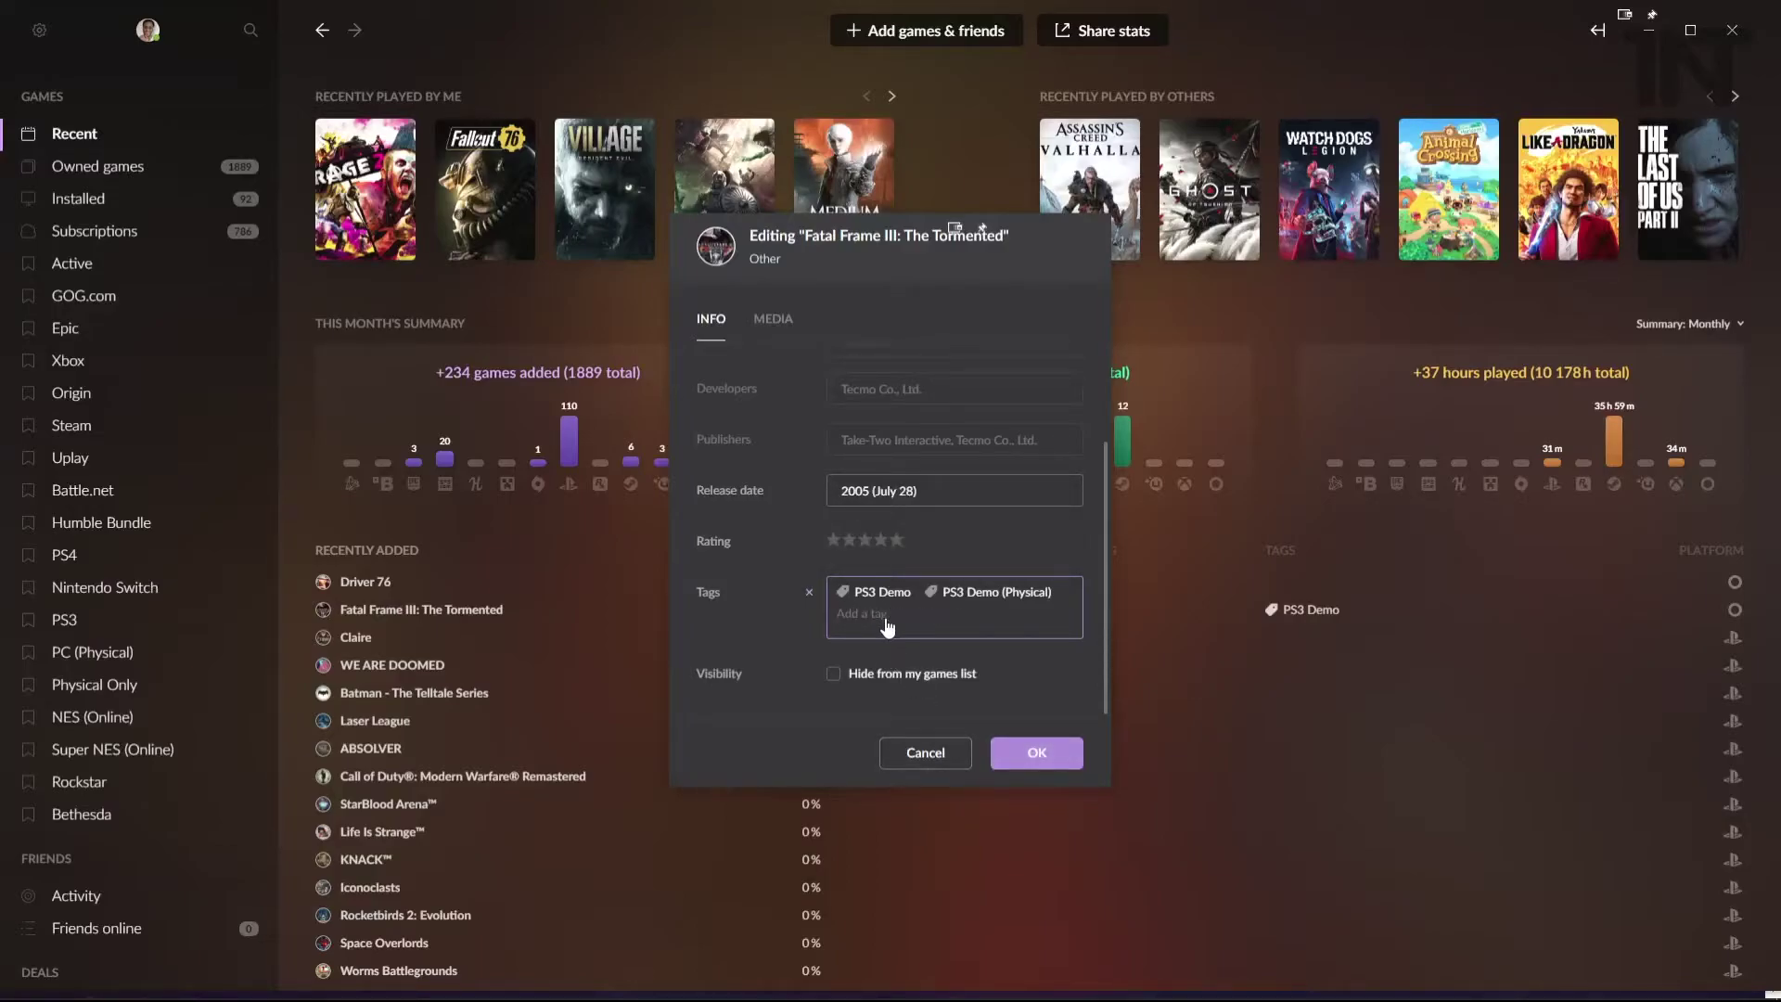
{"action": "key", "text": "BackSpace"}
{"action": "left_click", "coordinate": [1036, 752]}
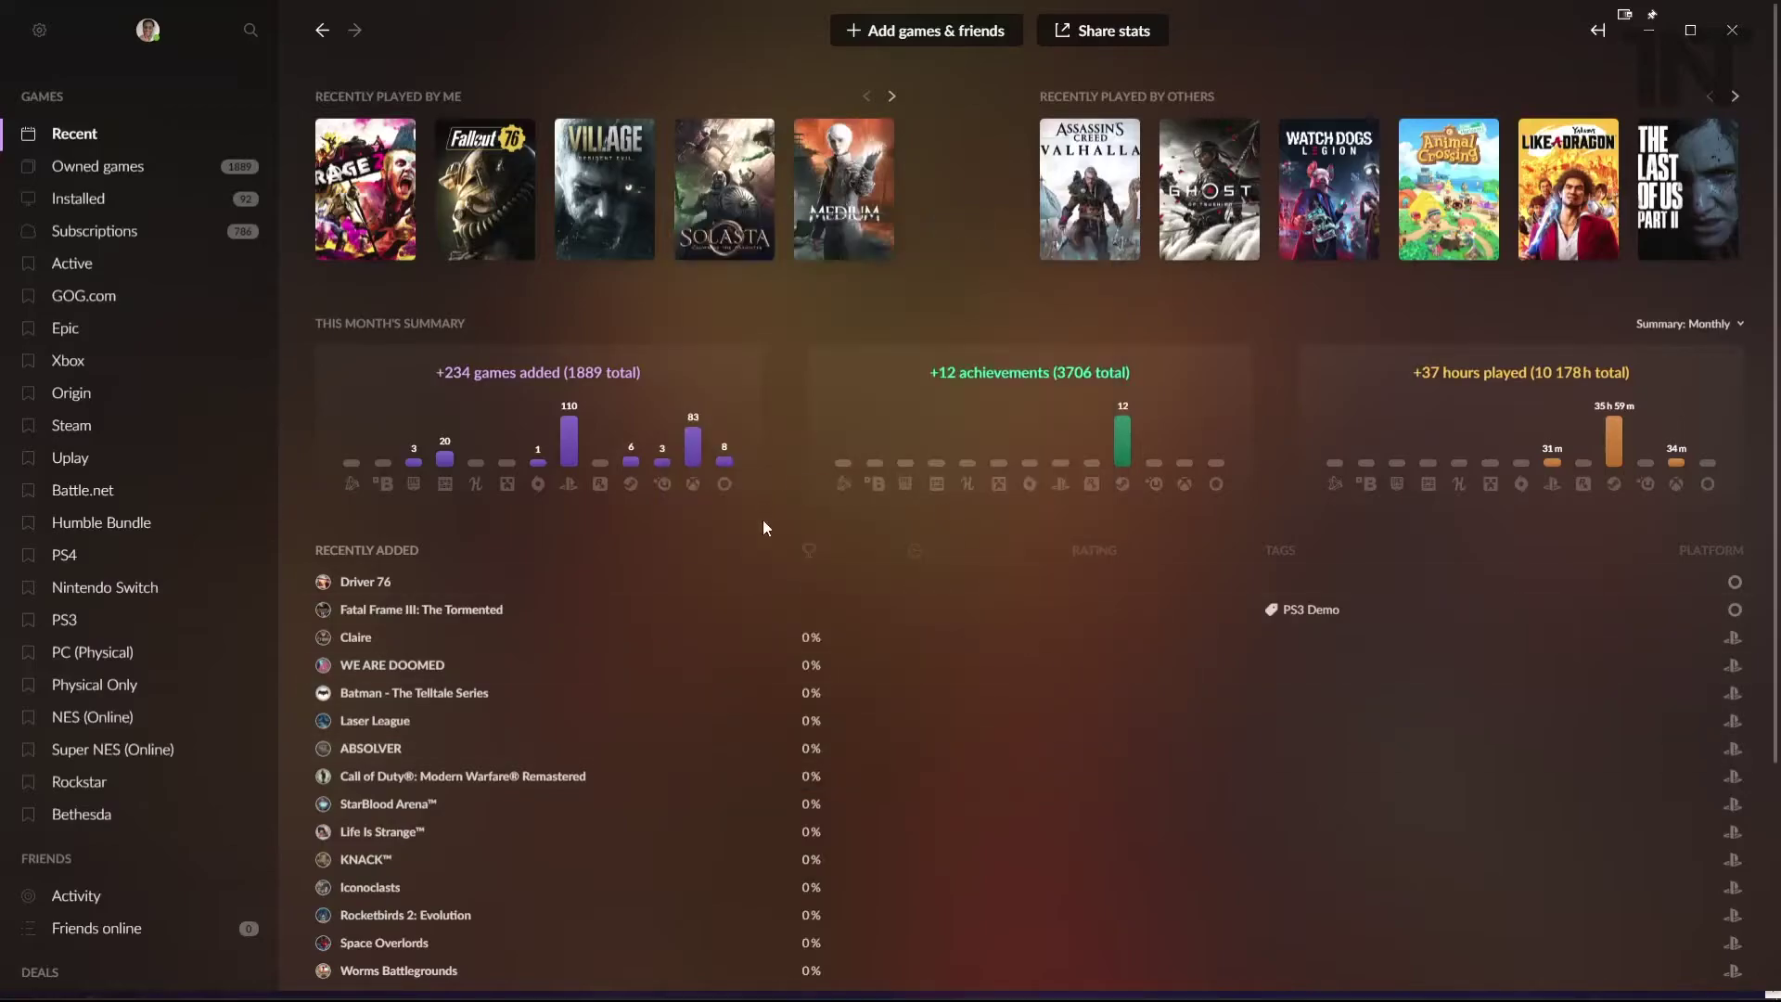
- Edit Driver 76 to add the tags PS3 Demo and PS3 Demo Digital, and save the changes
{"action": "left_click", "coordinate": [408, 584]}
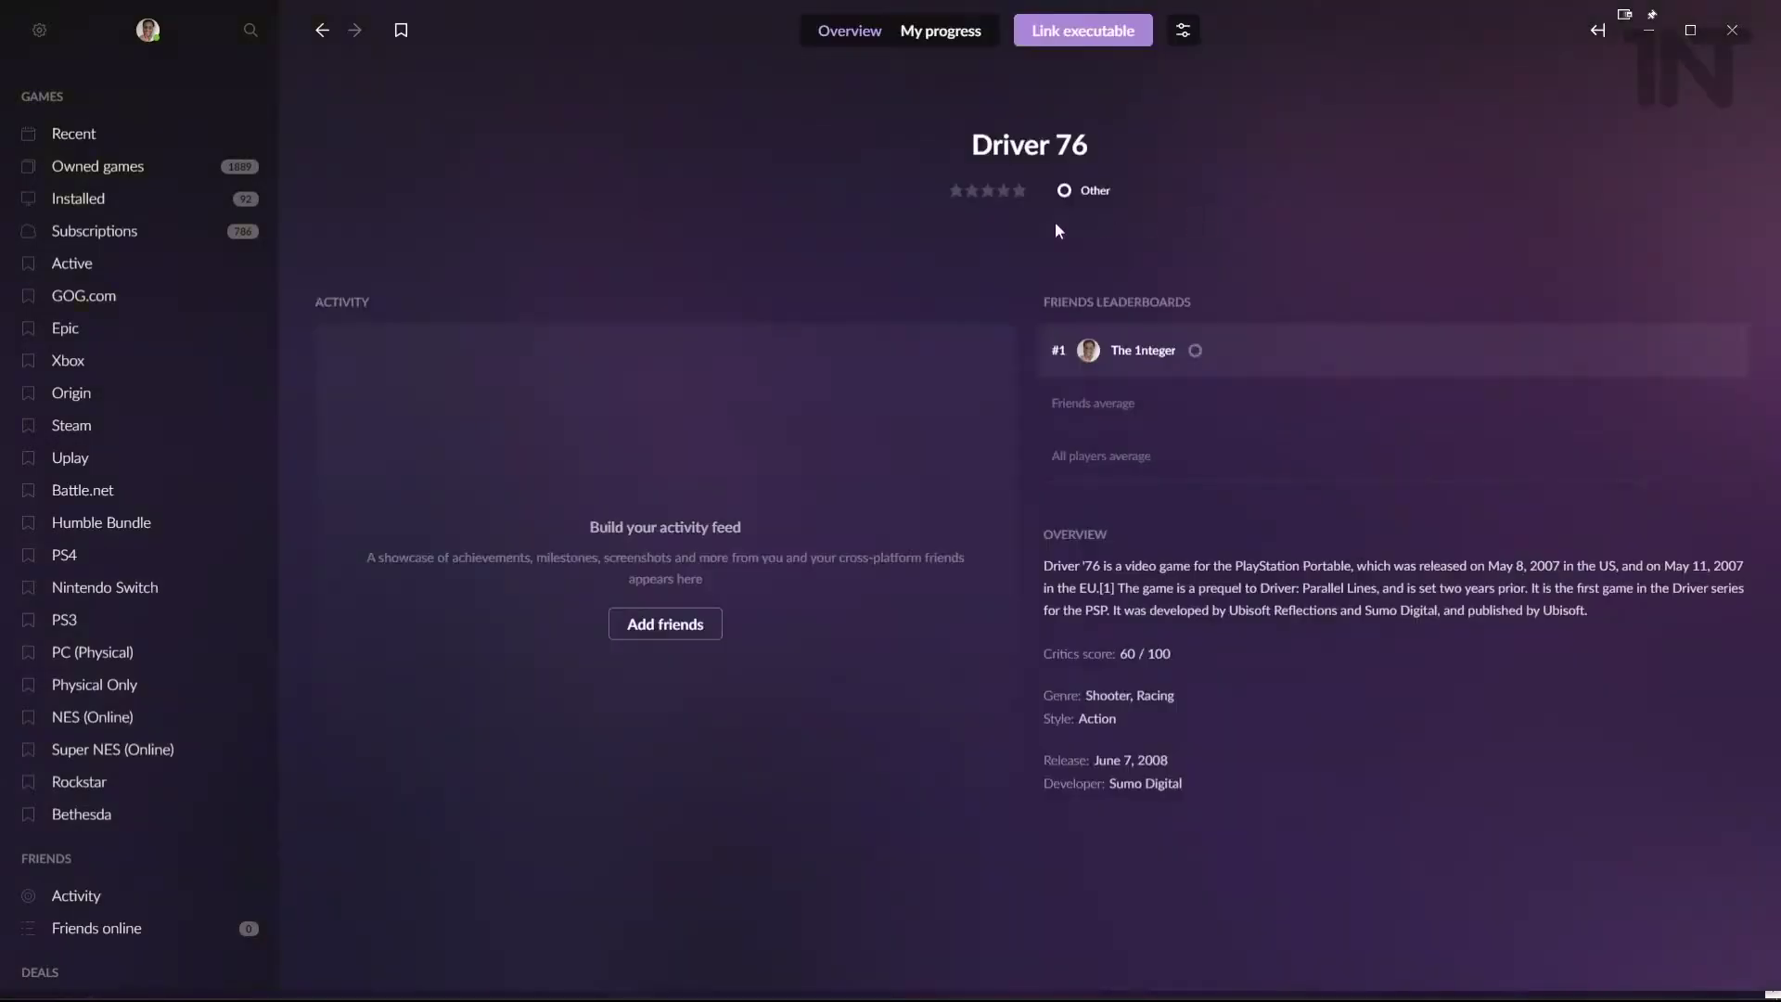
{"action": "left_click", "coordinate": [1180, 33]}
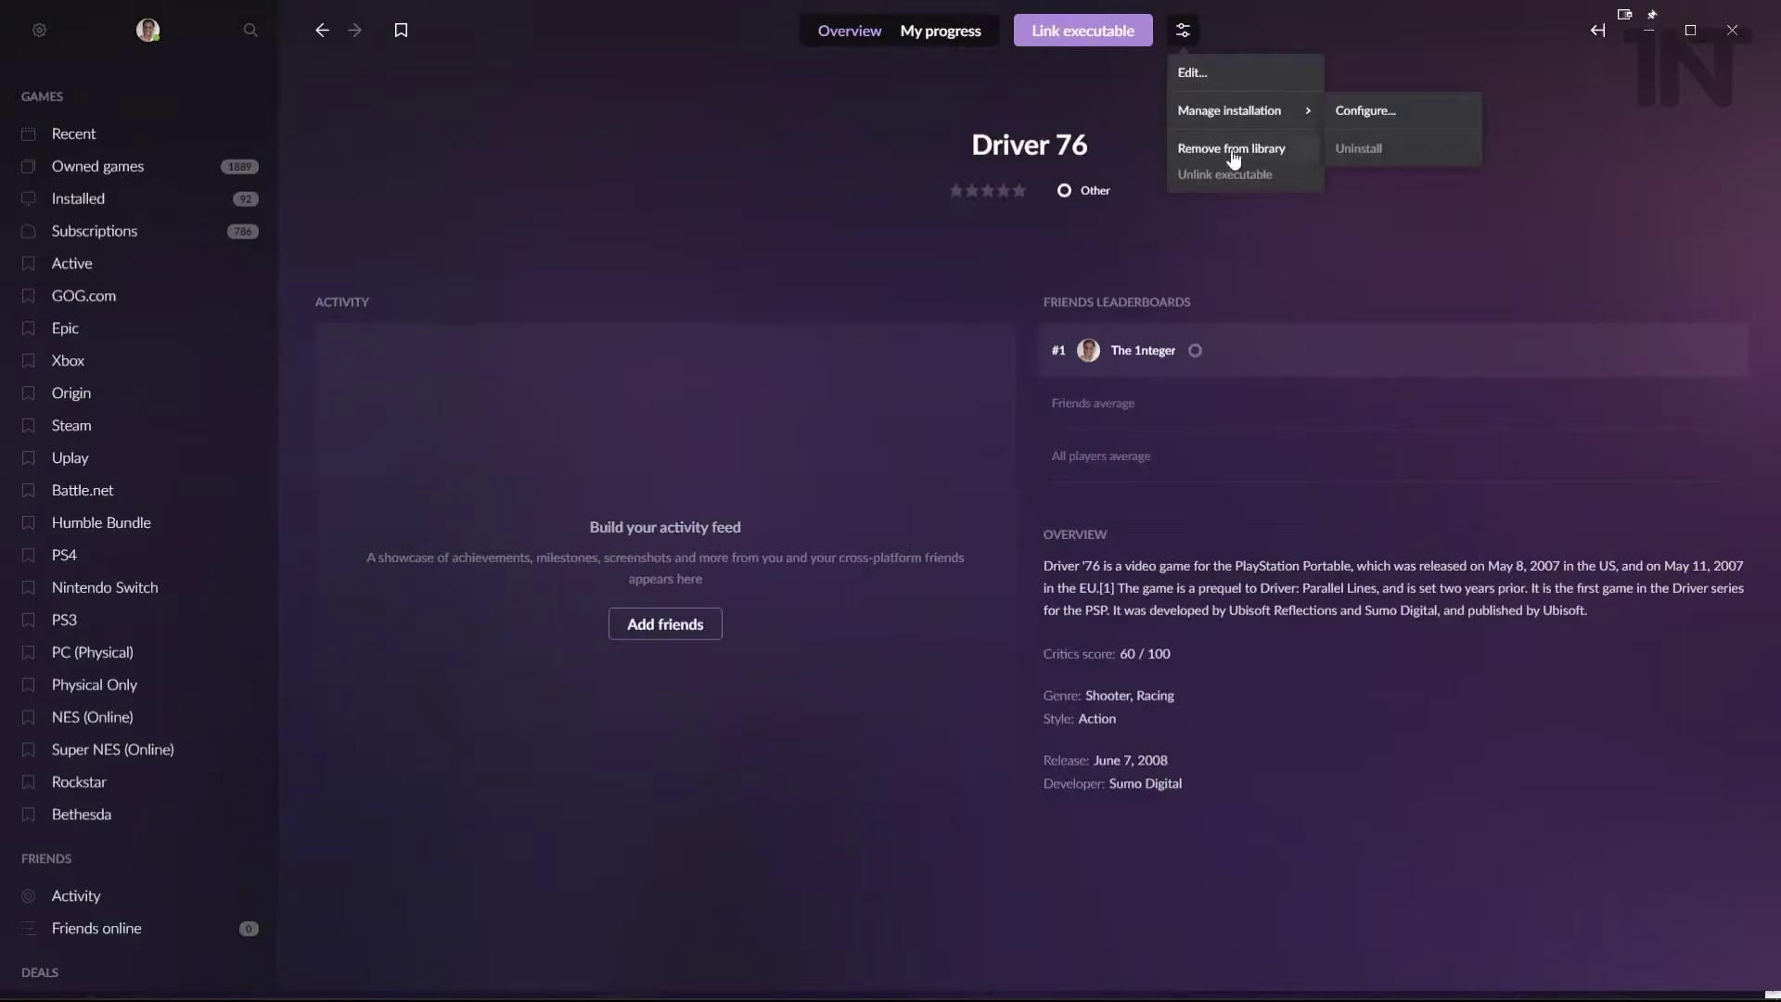
{"action": "left_click", "coordinate": [1176, 75]}
{"action": "type", "text": "ps3 de"}
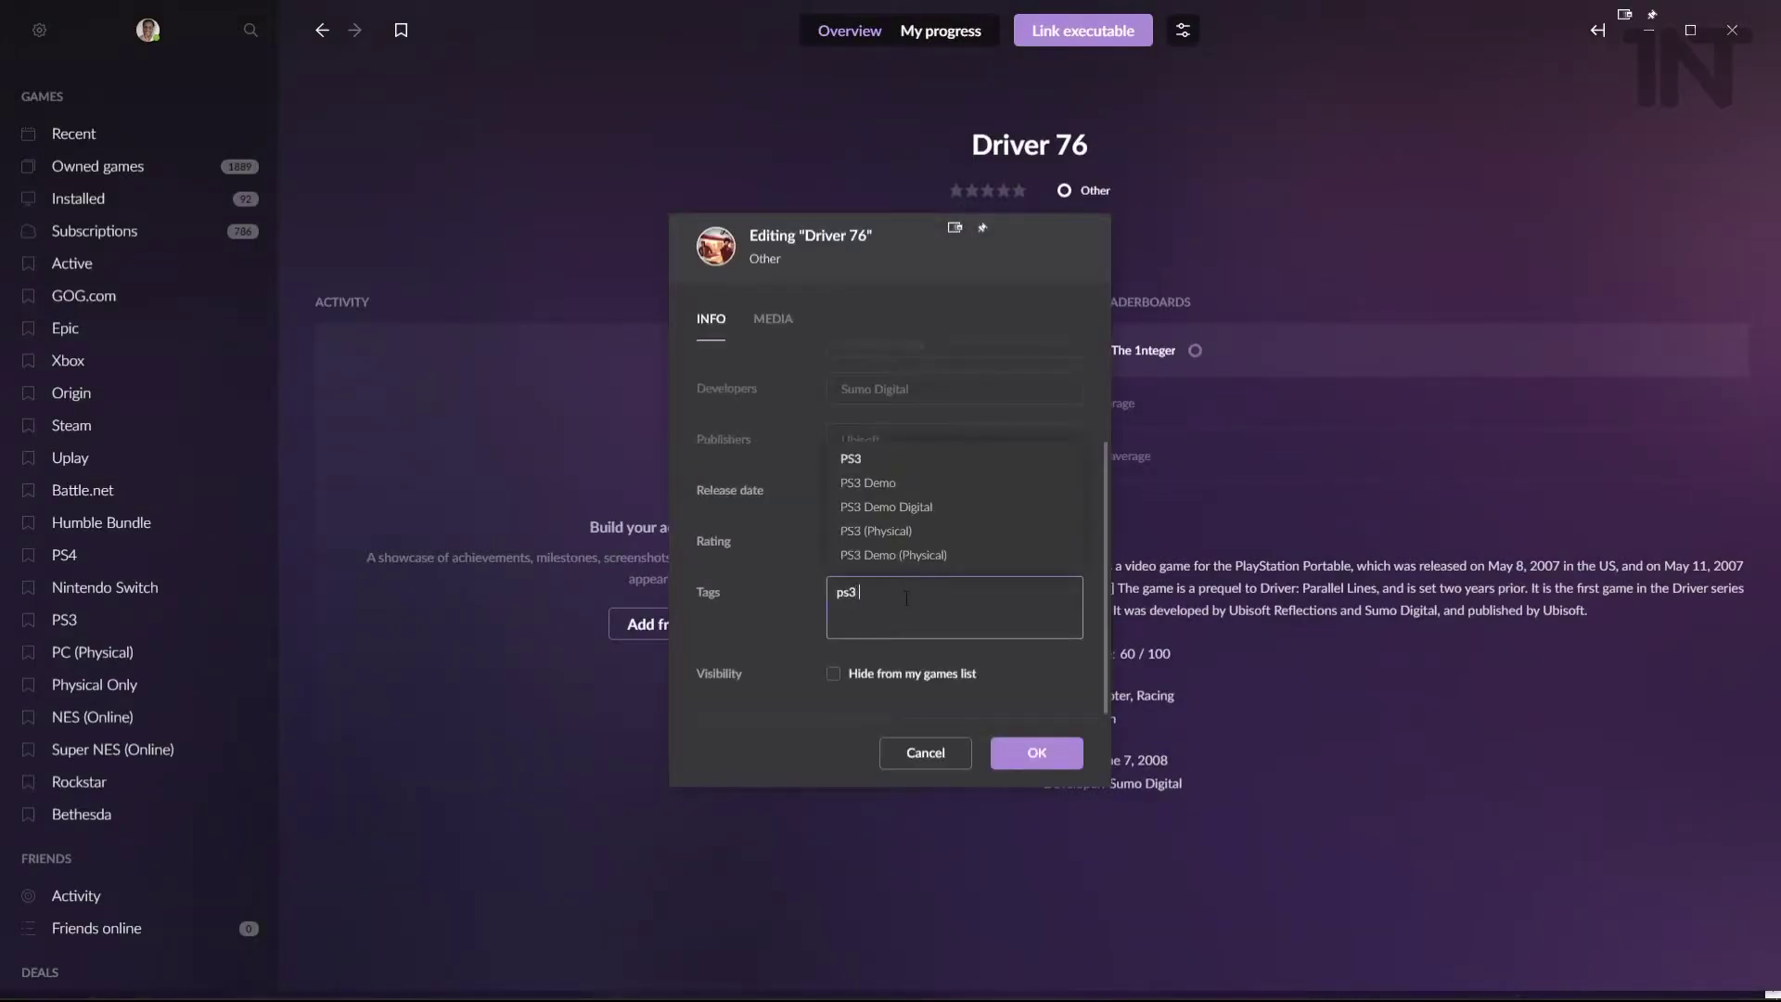
{"action": "left_click", "coordinate": [904, 509]}
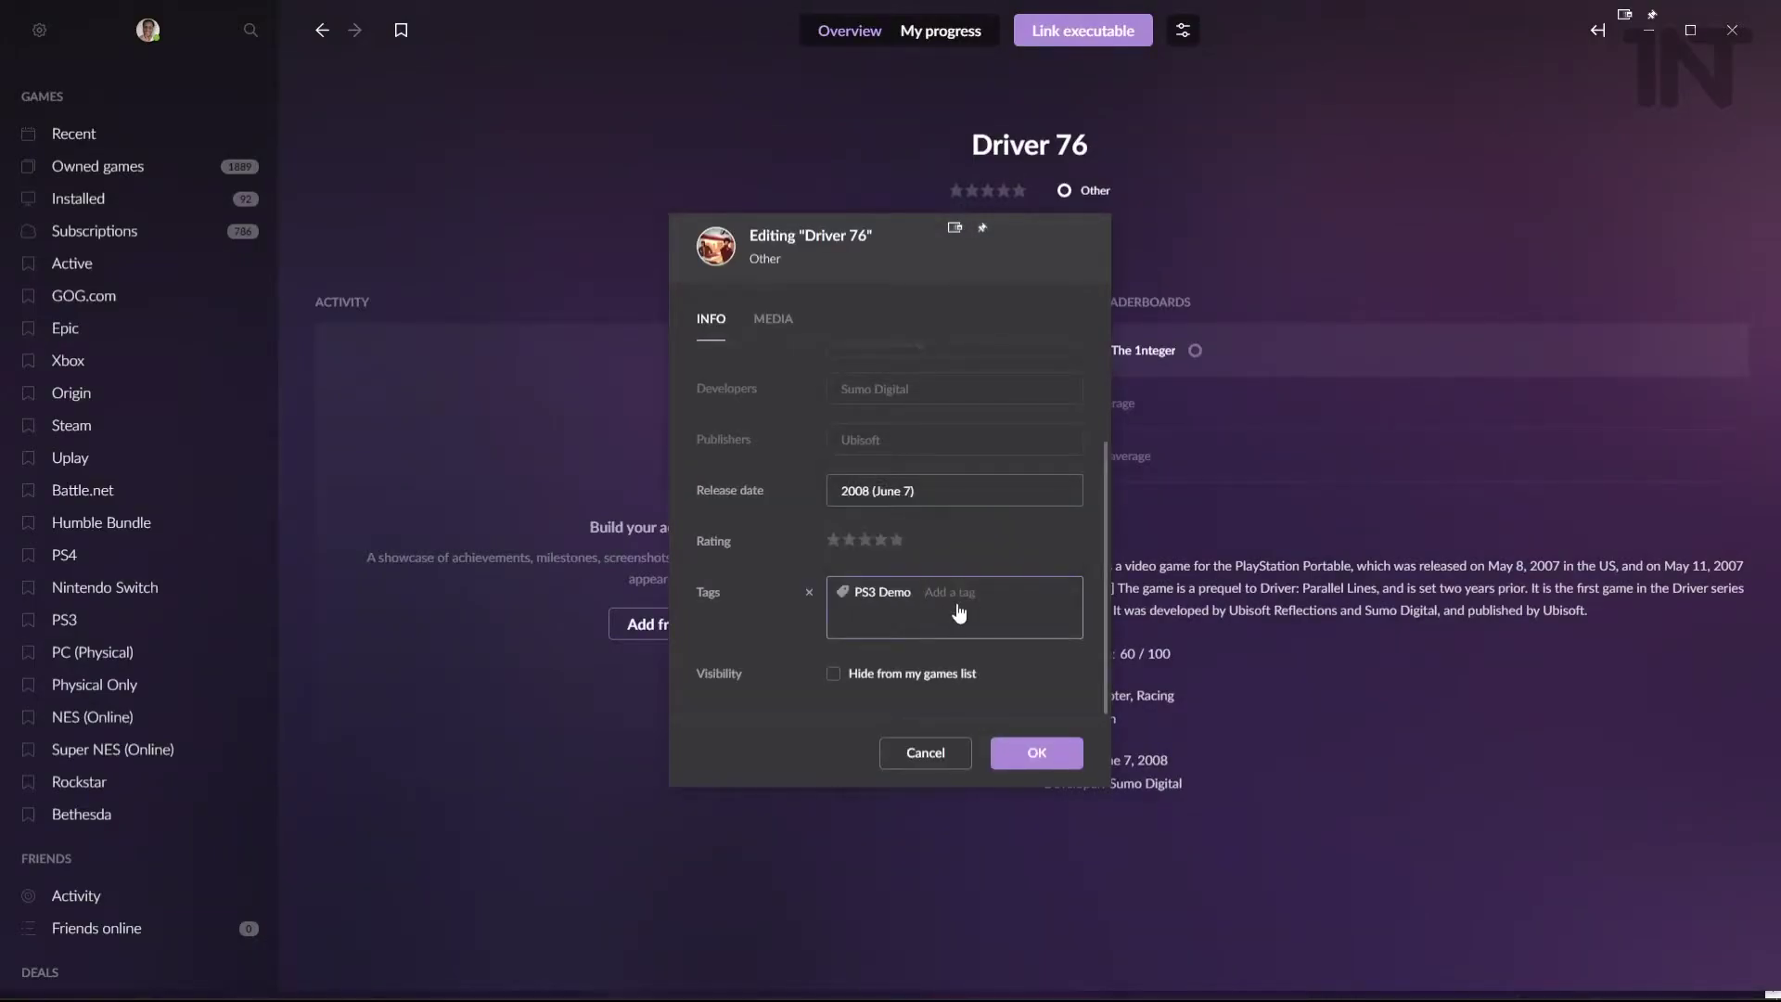
{"action": "type", "text": "ps"}
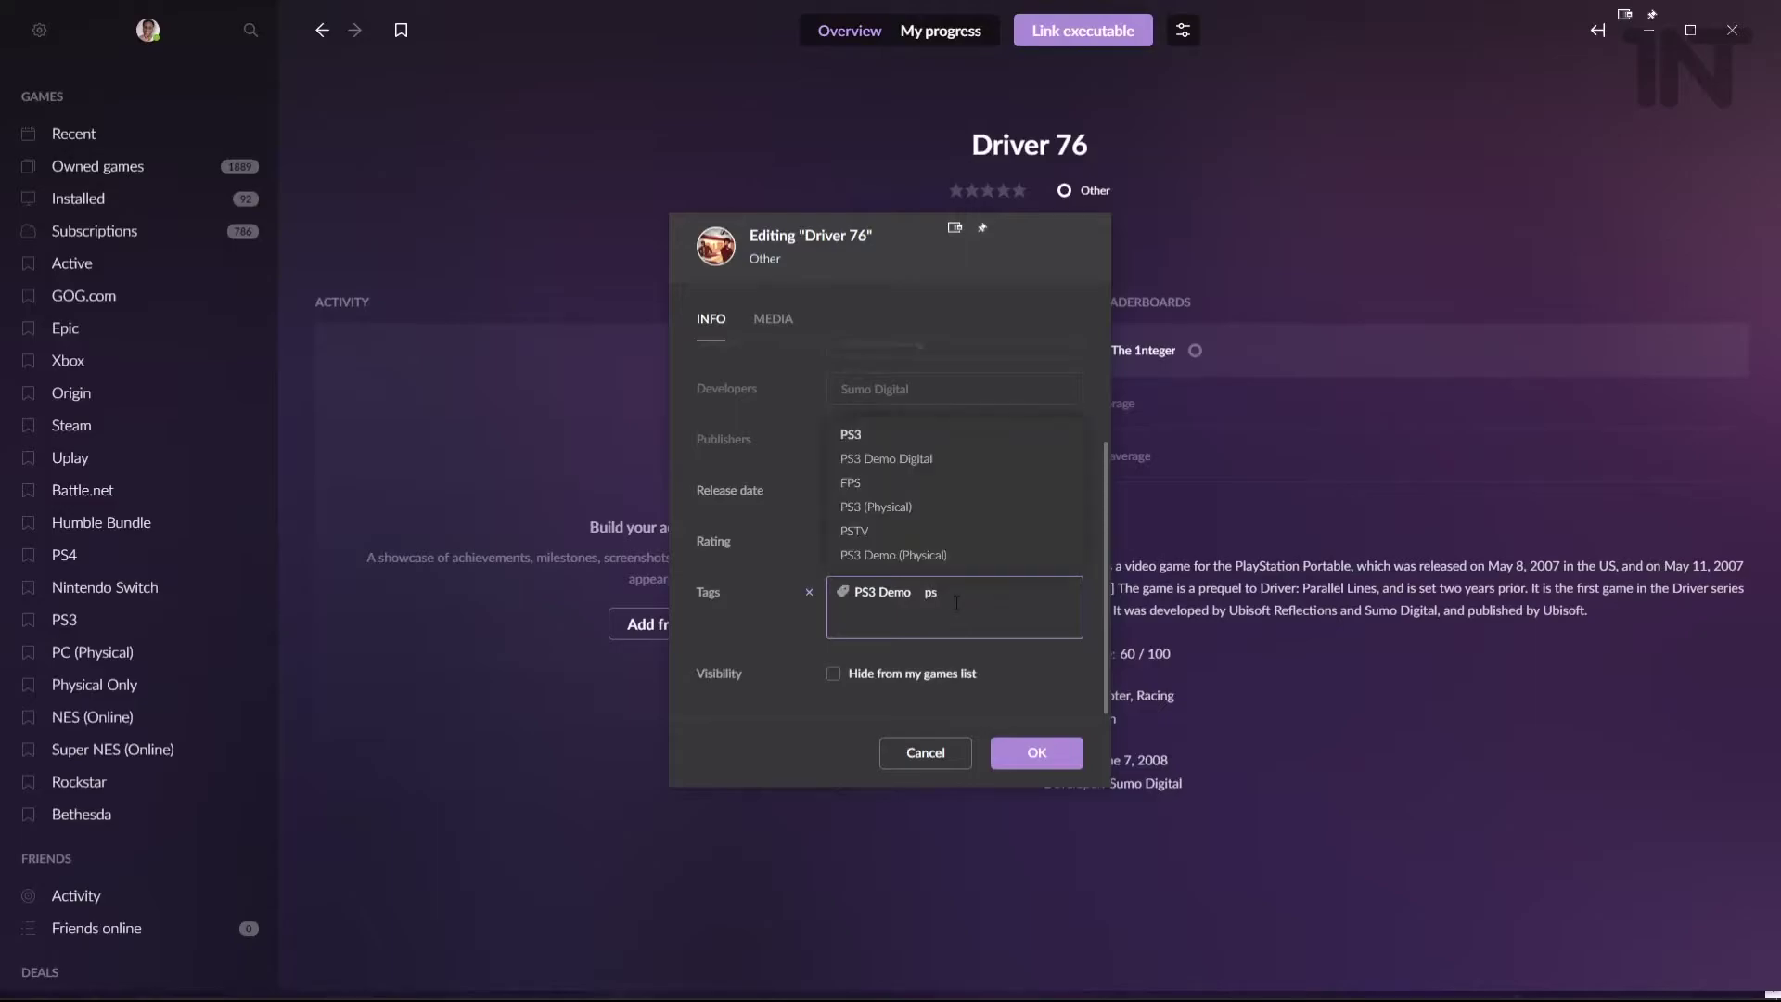
{"action": "left_click", "coordinate": [908, 460]}
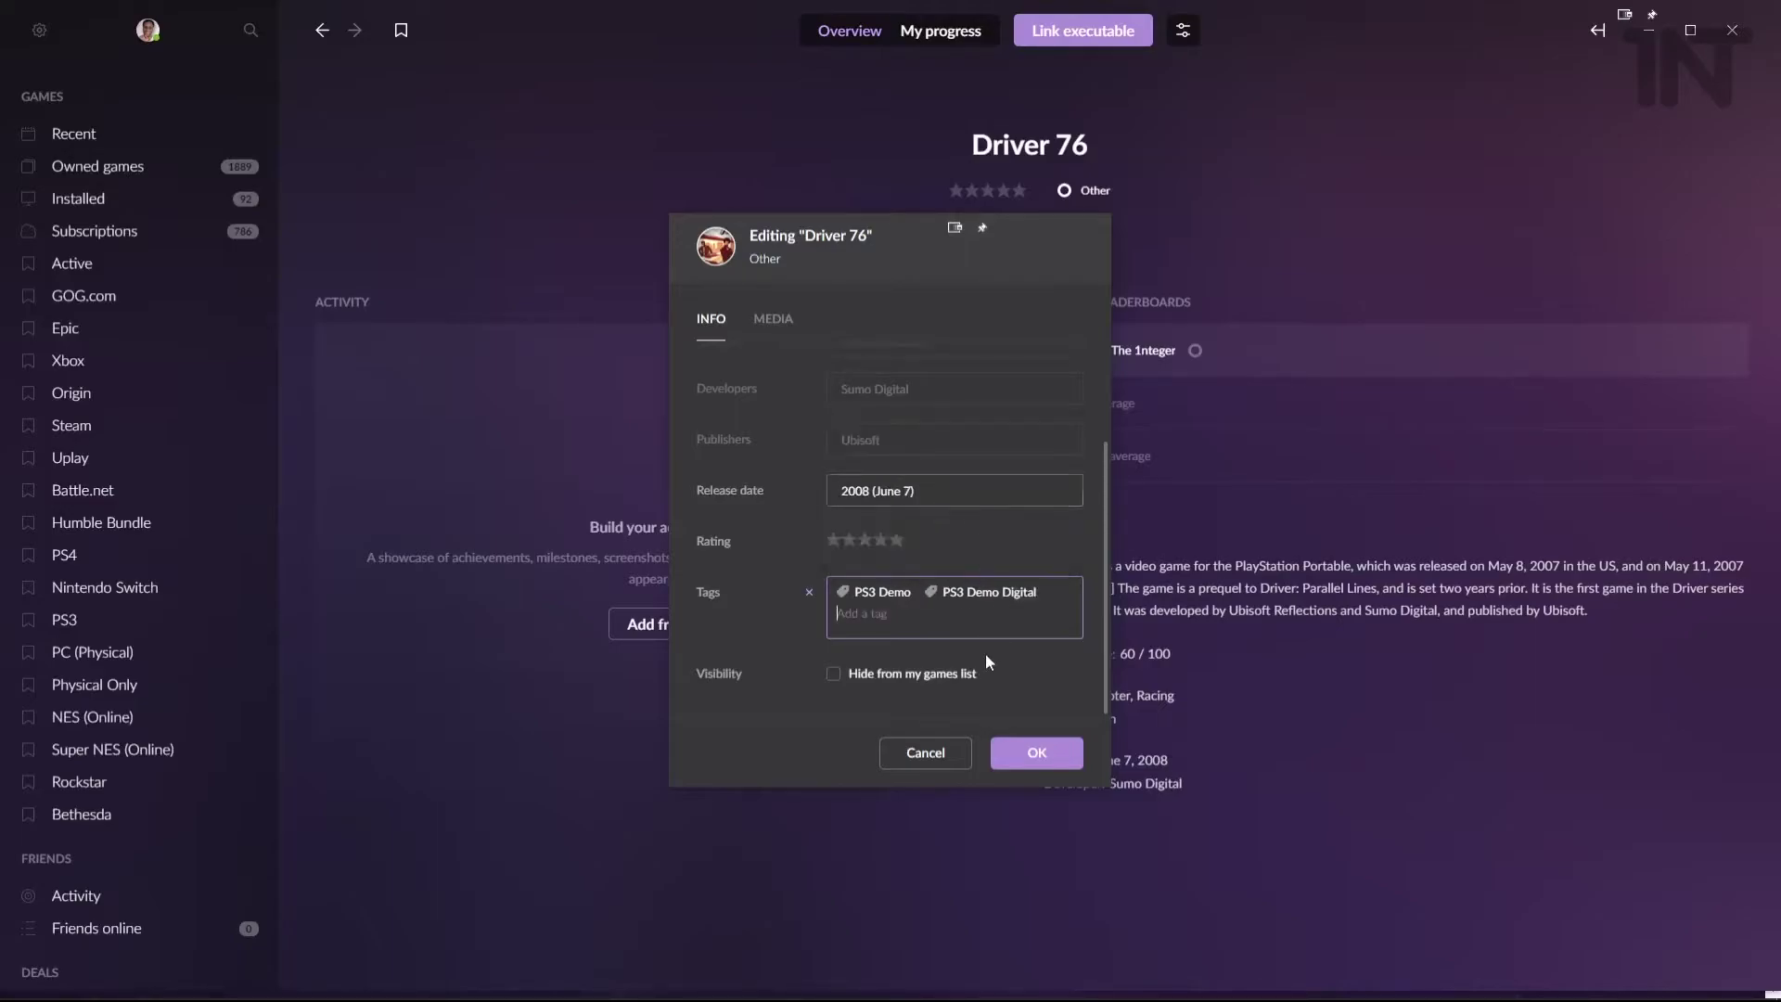
{"action": "left_click", "coordinate": [1014, 753]}
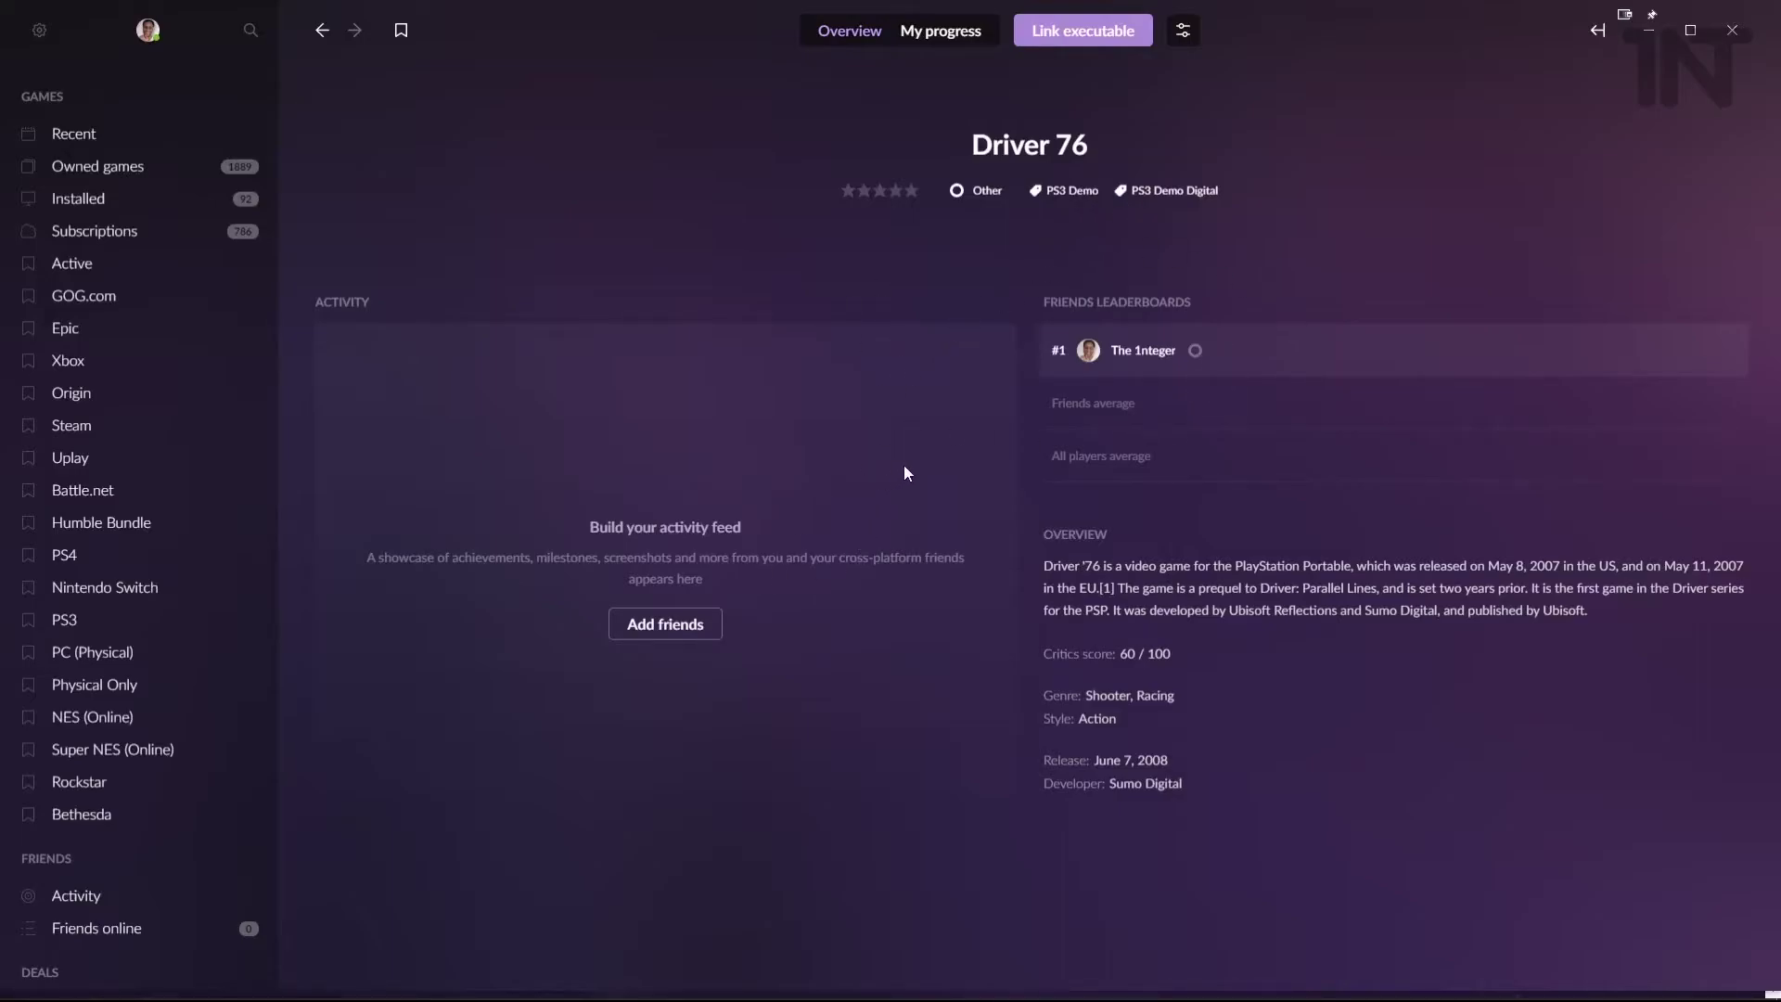
- Return to the recent games overview and move the Xbox bookmark above Epic
{"action": "key", "text": "alt+Left"}
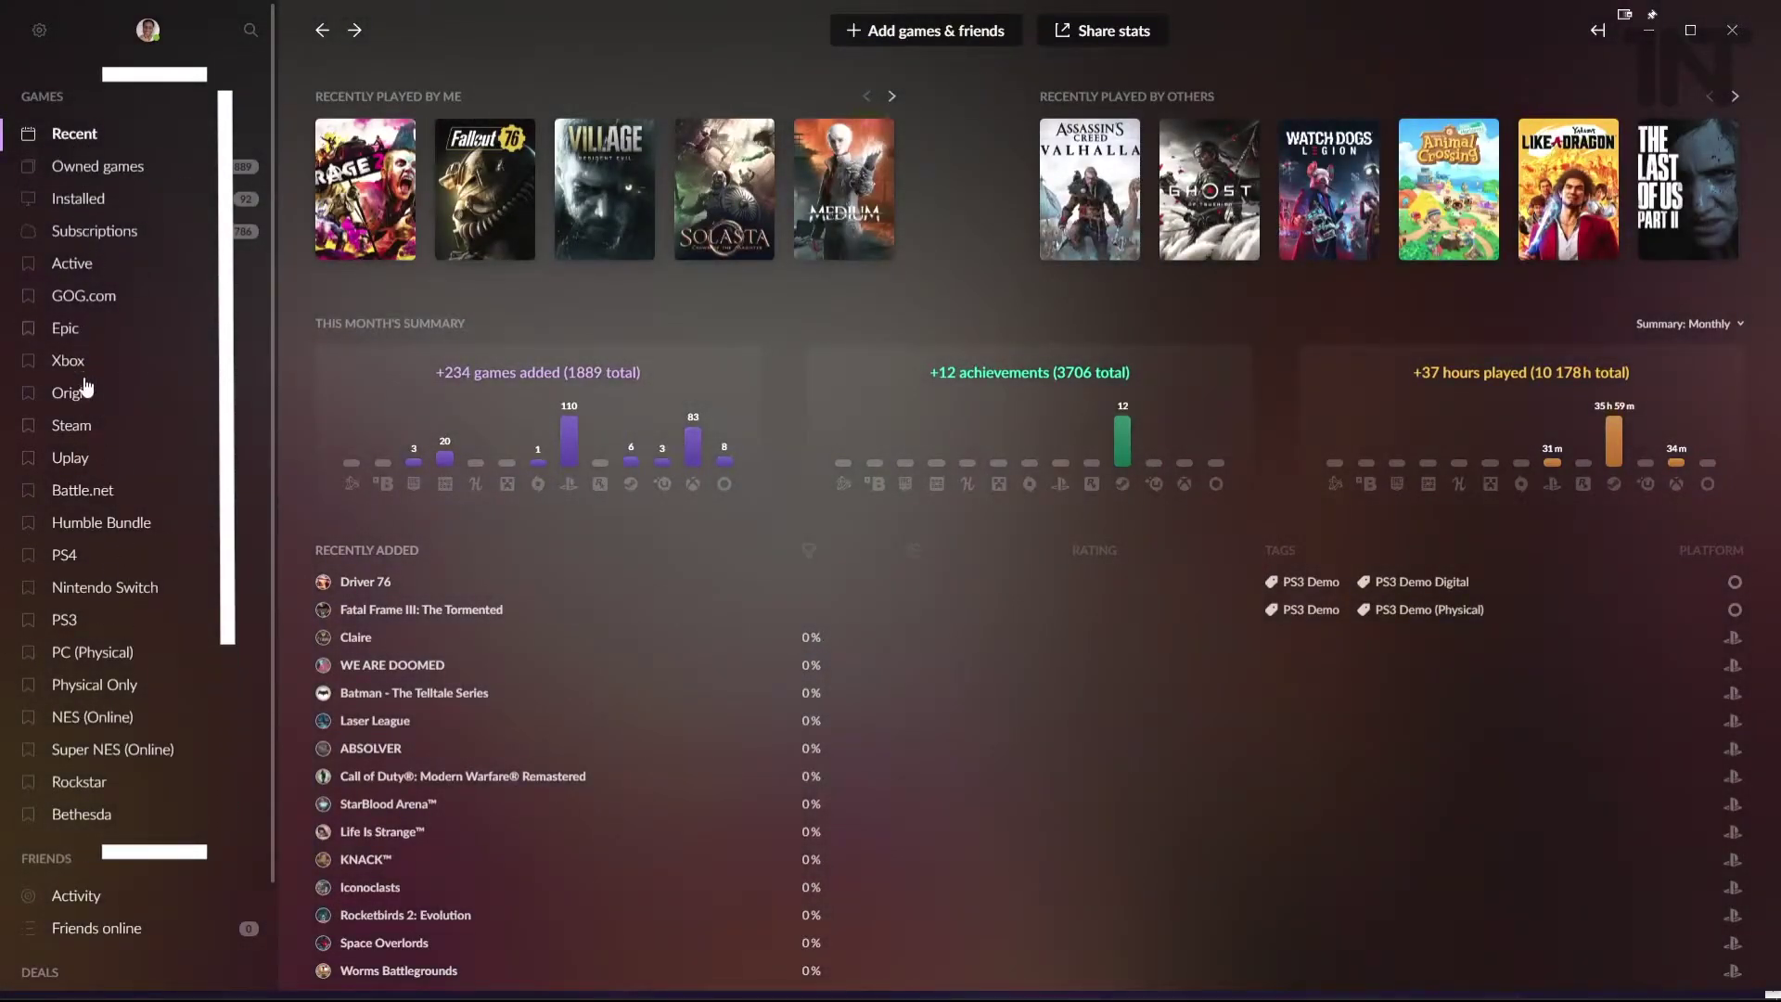
{"action": "mouse_move", "coordinate": [72, 361]}
{"action": "left_mouse_down"}
{"action": "mouse_move", "coordinate": [71, 269]}
{"action": "mouse_move", "coordinate": [74, 436]}
{"action": "mouse_move", "coordinate": [76, 327]}
{"action": "left_mouse_up"}
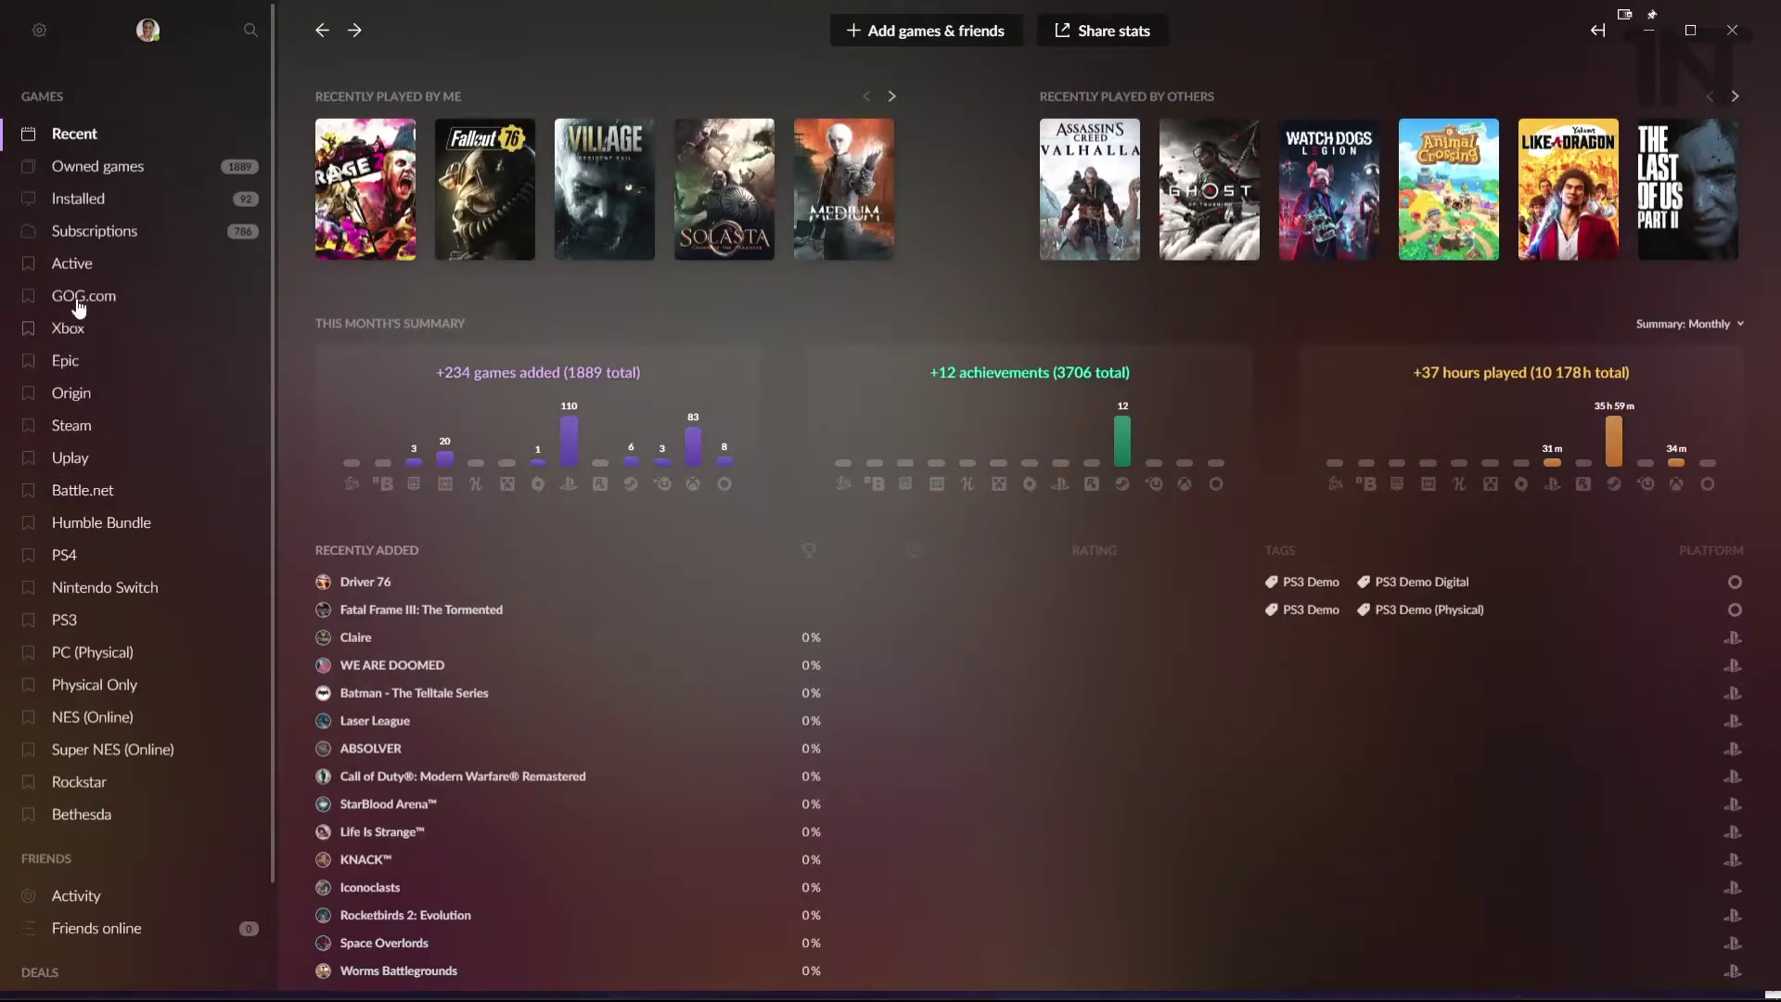
- Search for ps3, open the games tagged PS3 Demo and bookmark that view
{"action": "left_click", "coordinate": [249, 33]}
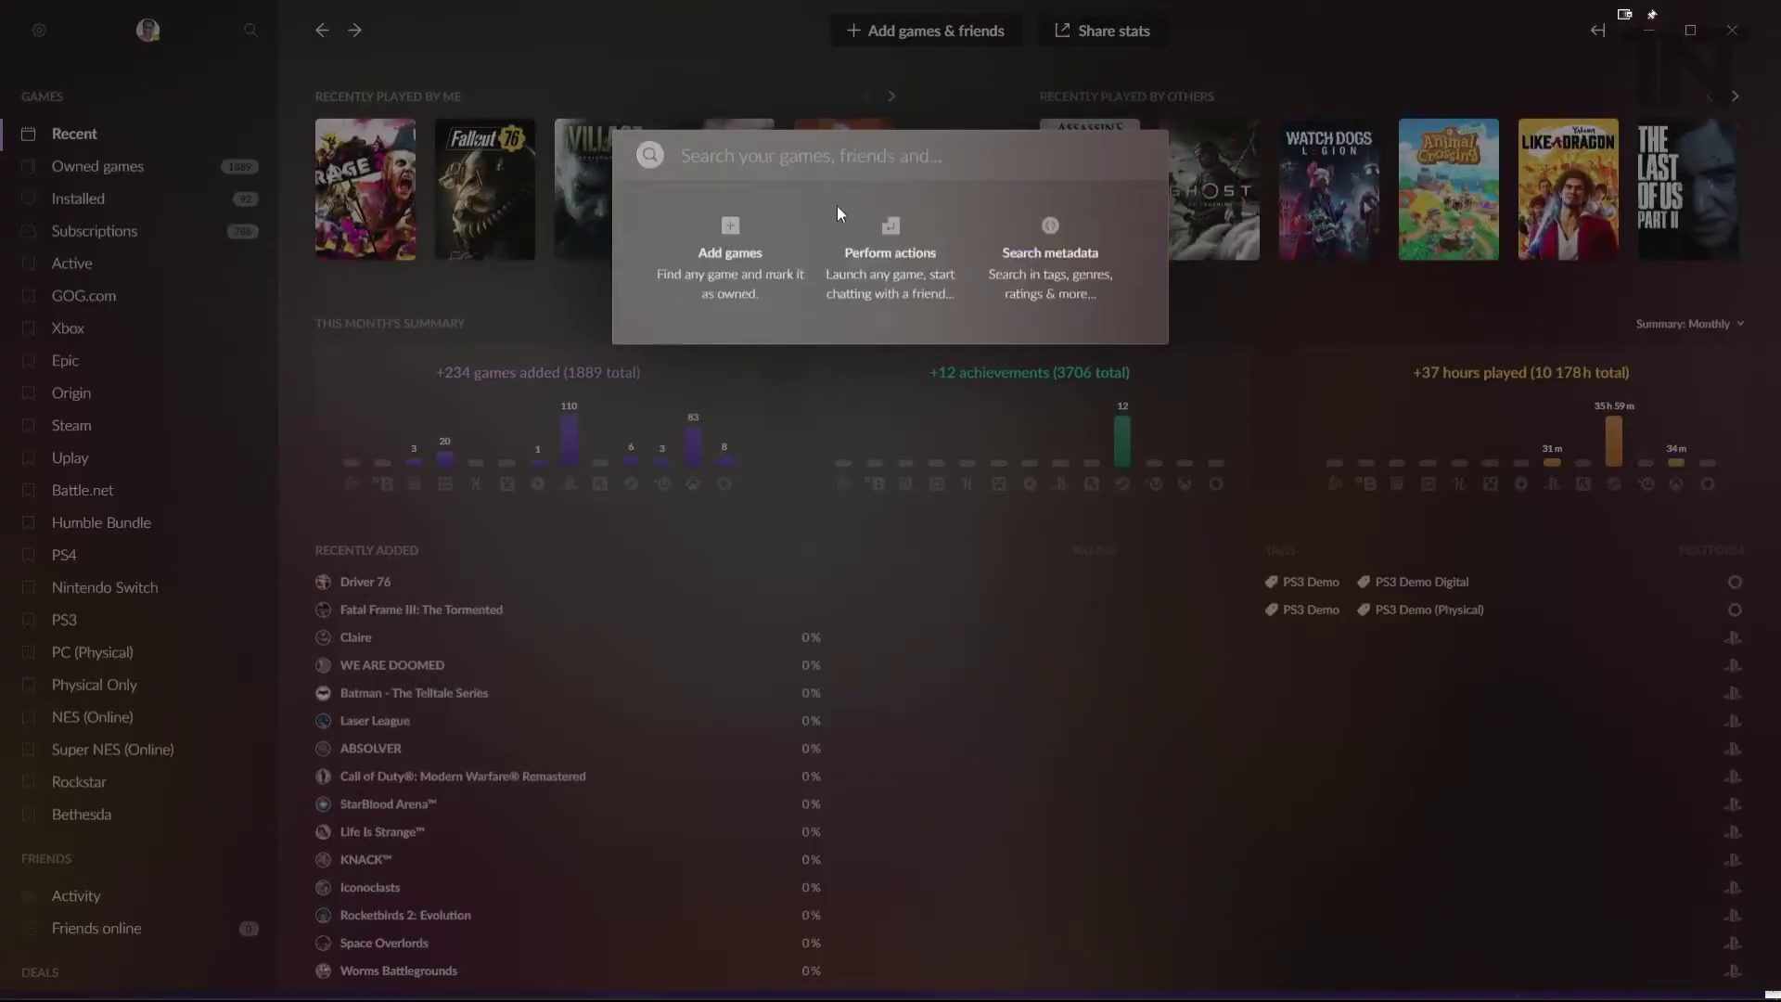
{"action": "type", "text": "ps3"}
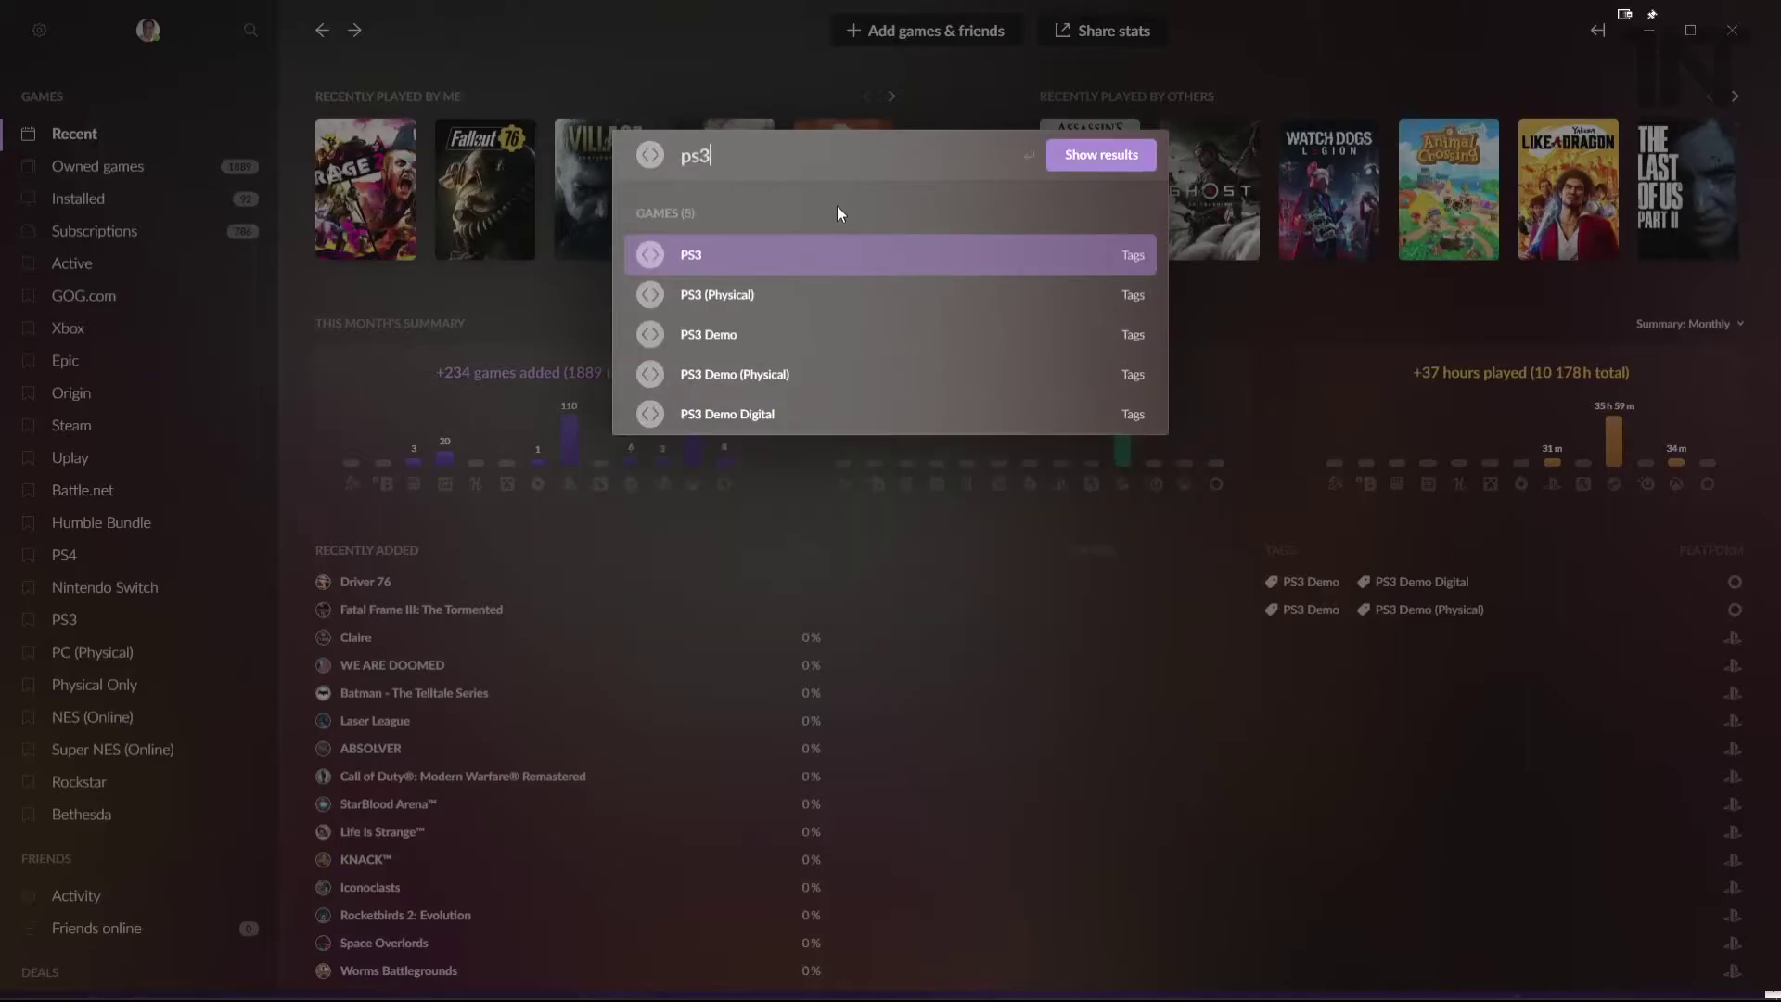
{"action": "left_click", "coordinate": [707, 335]}
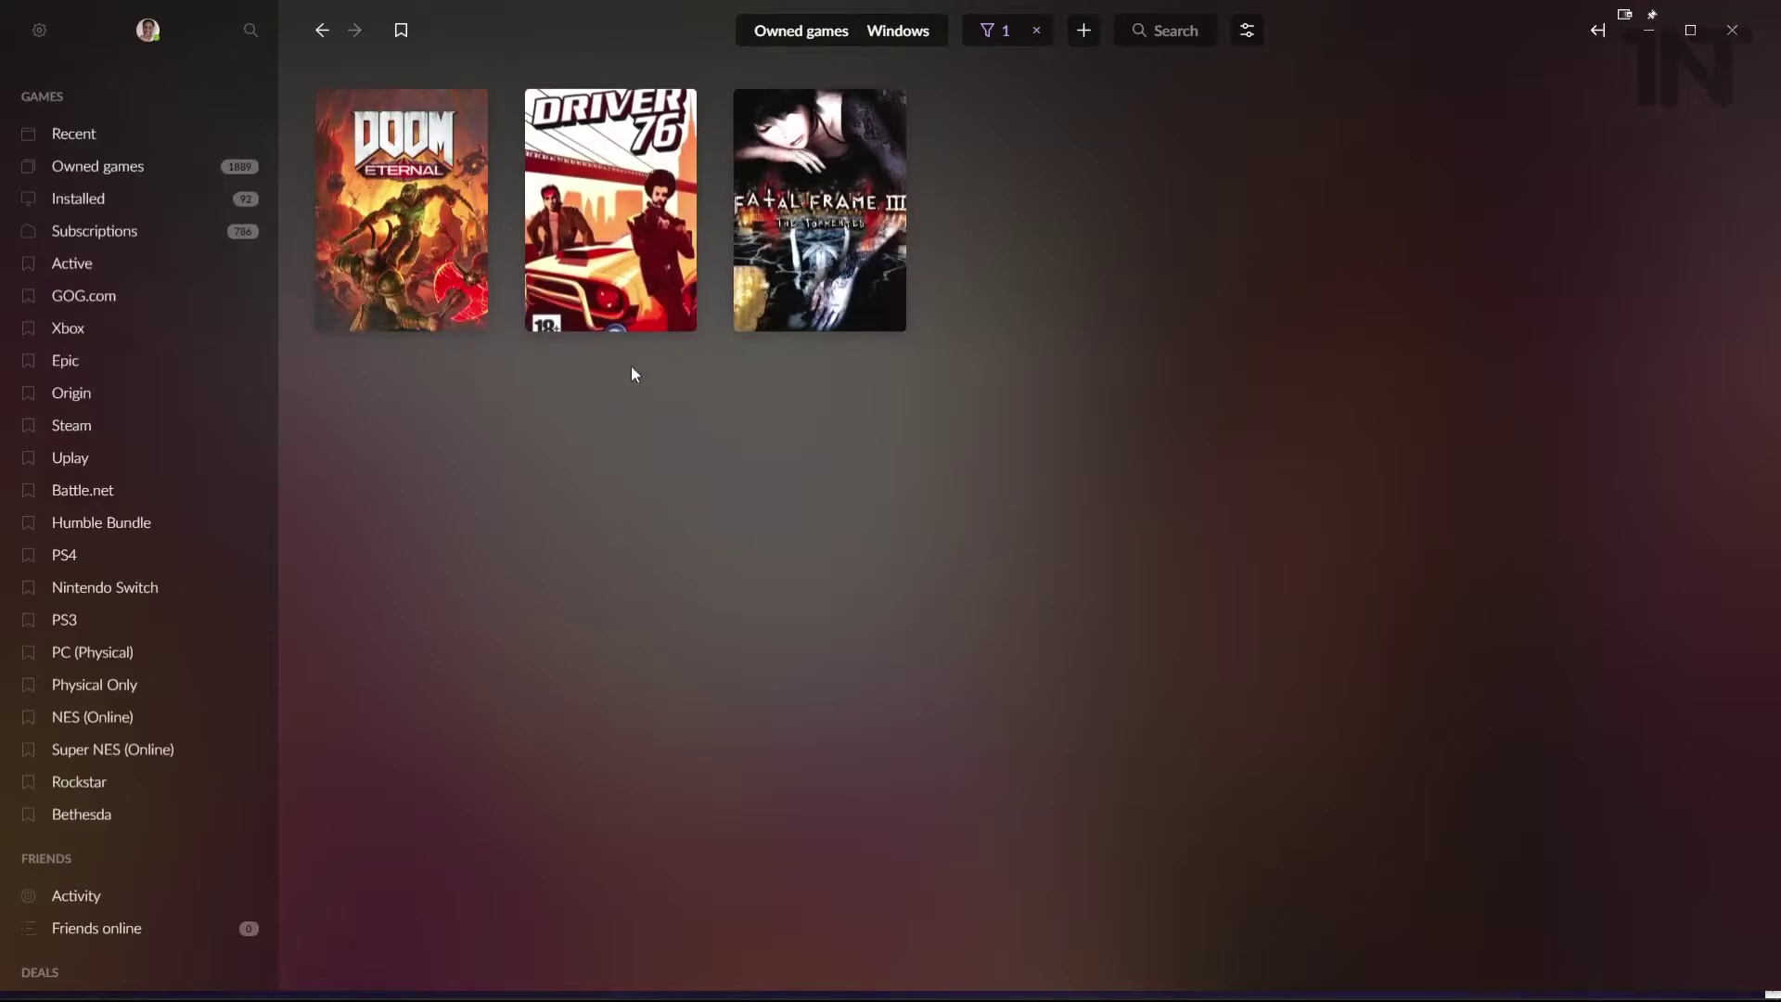
{"action": "left_click", "coordinate": [401, 32]}
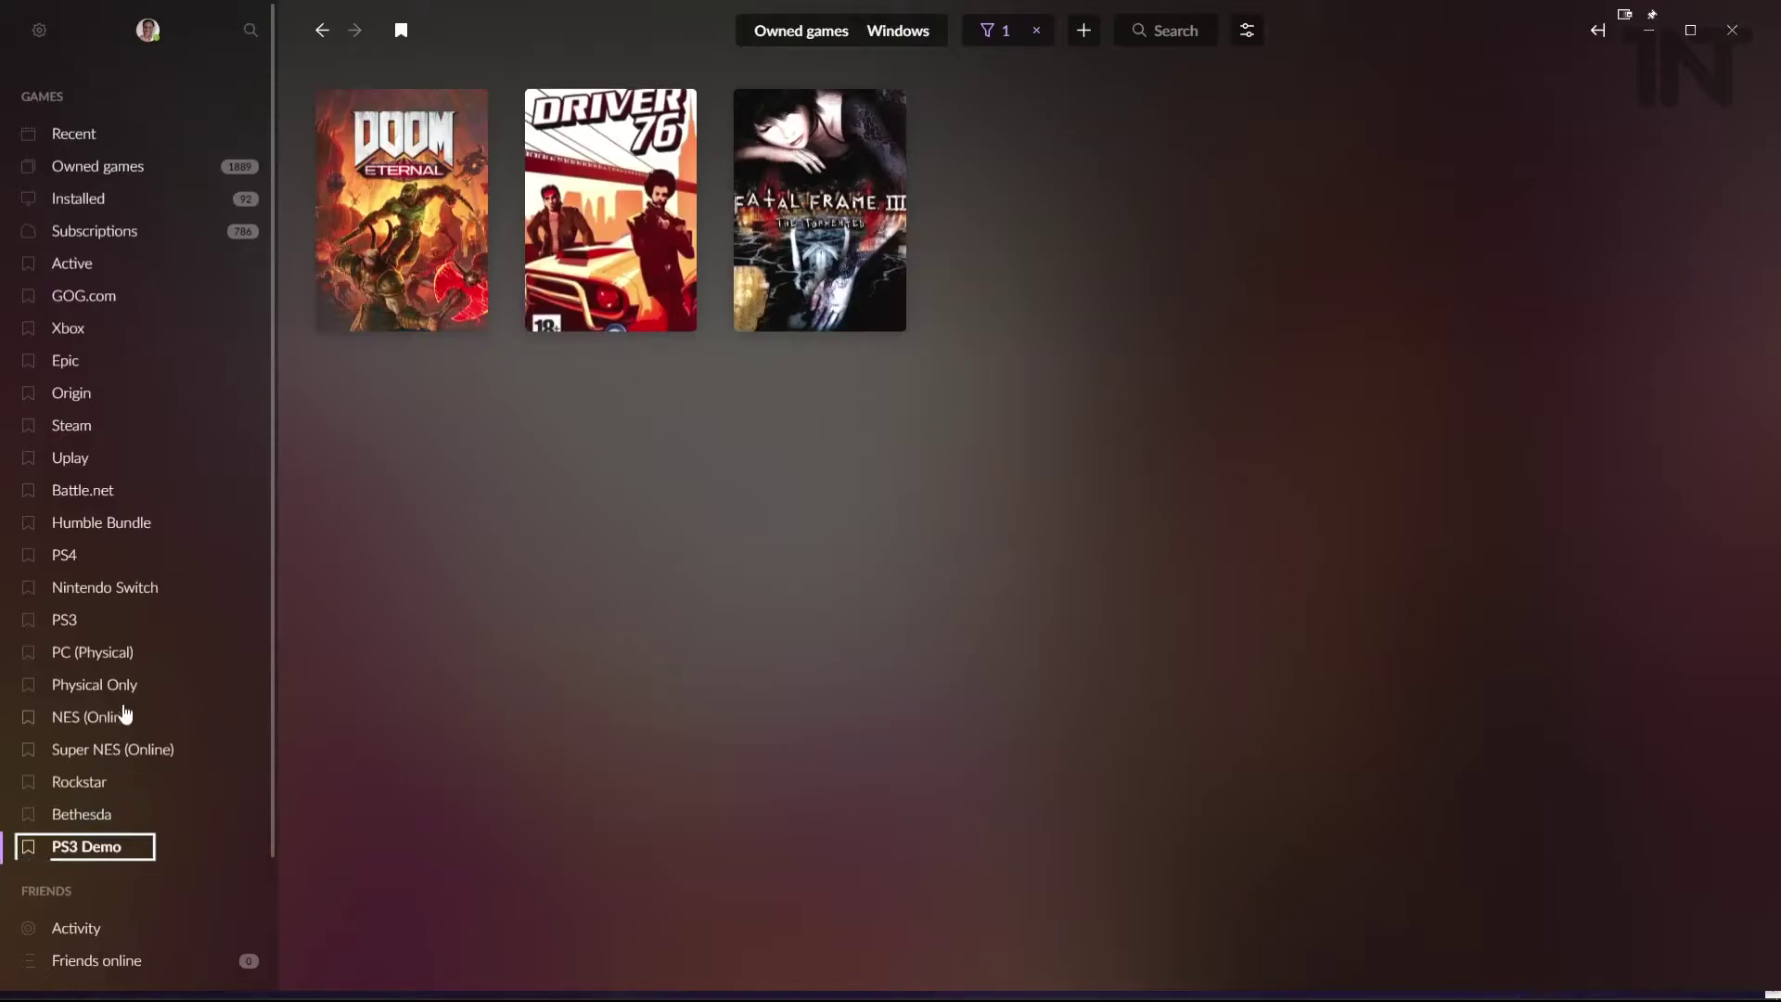
- Look through the games in the NES (Online) and Nintendo Switch bookmarks
{"action": "left_click", "coordinate": [148, 723]}
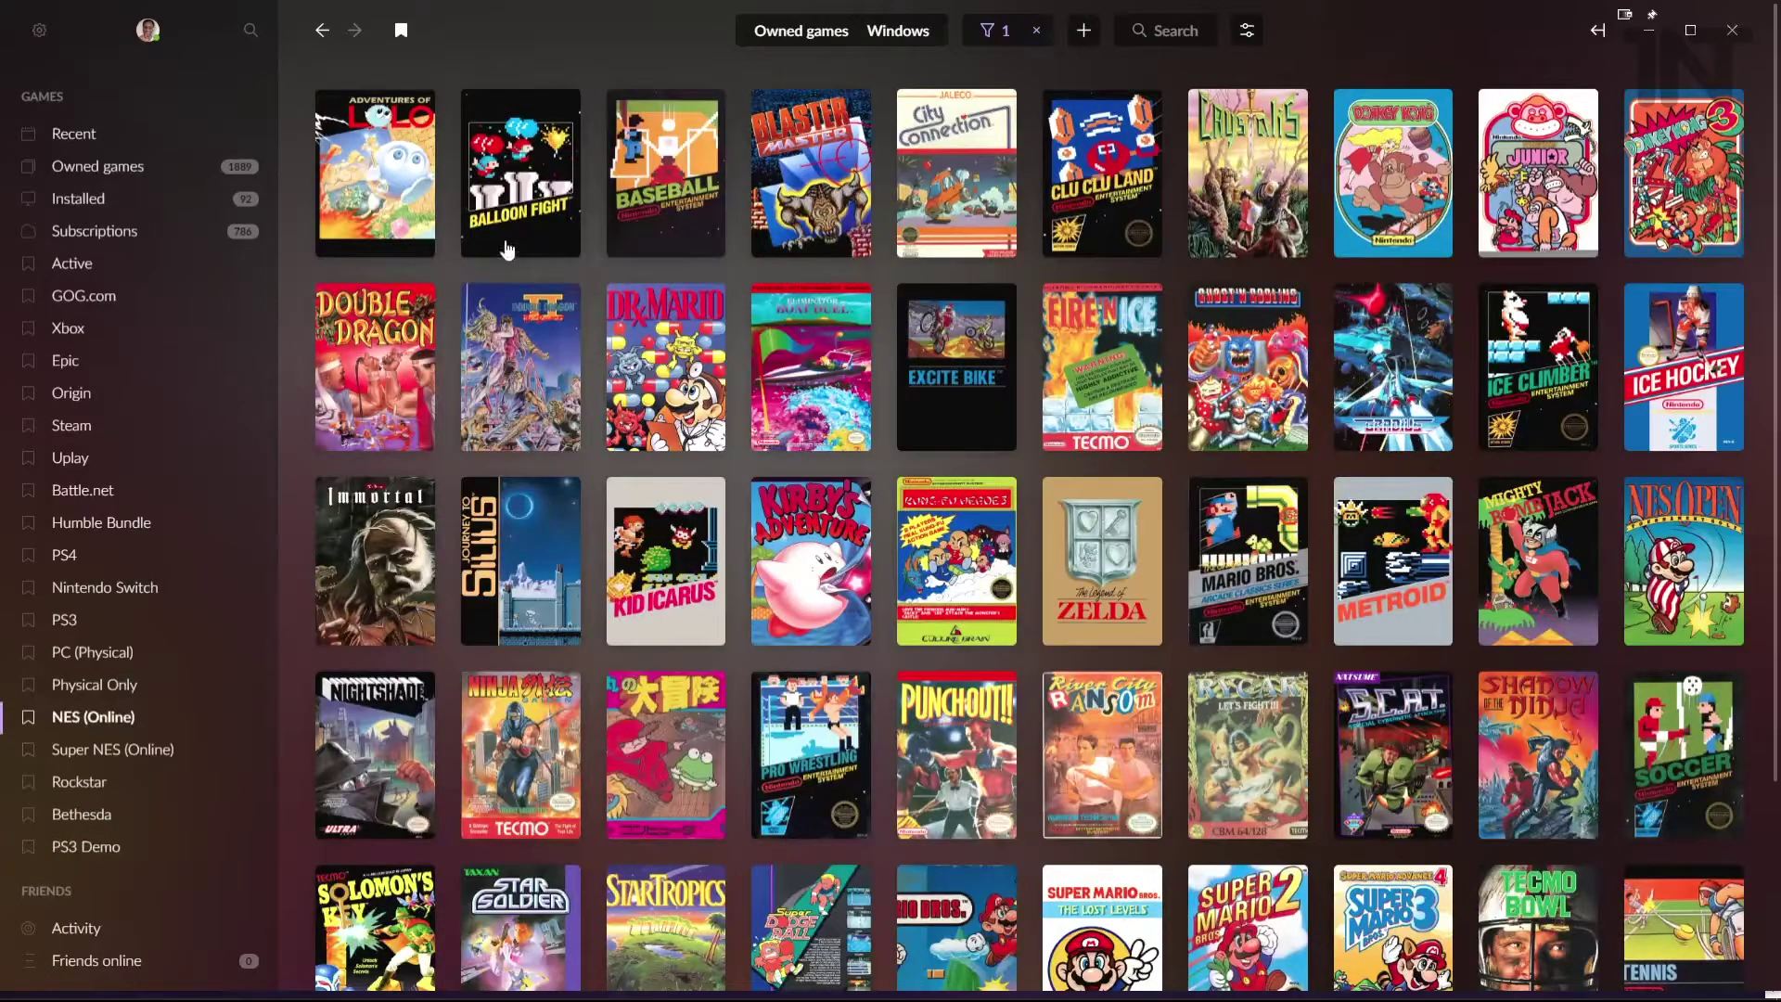
{"action": "scroll", "coordinate": [918, 258], "scroll_direction": "down", "scroll_amount": 3}
{"action": "scroll", "coordinate": [918, 259], "scroll_direction": "up", "scroll_amount": 3}
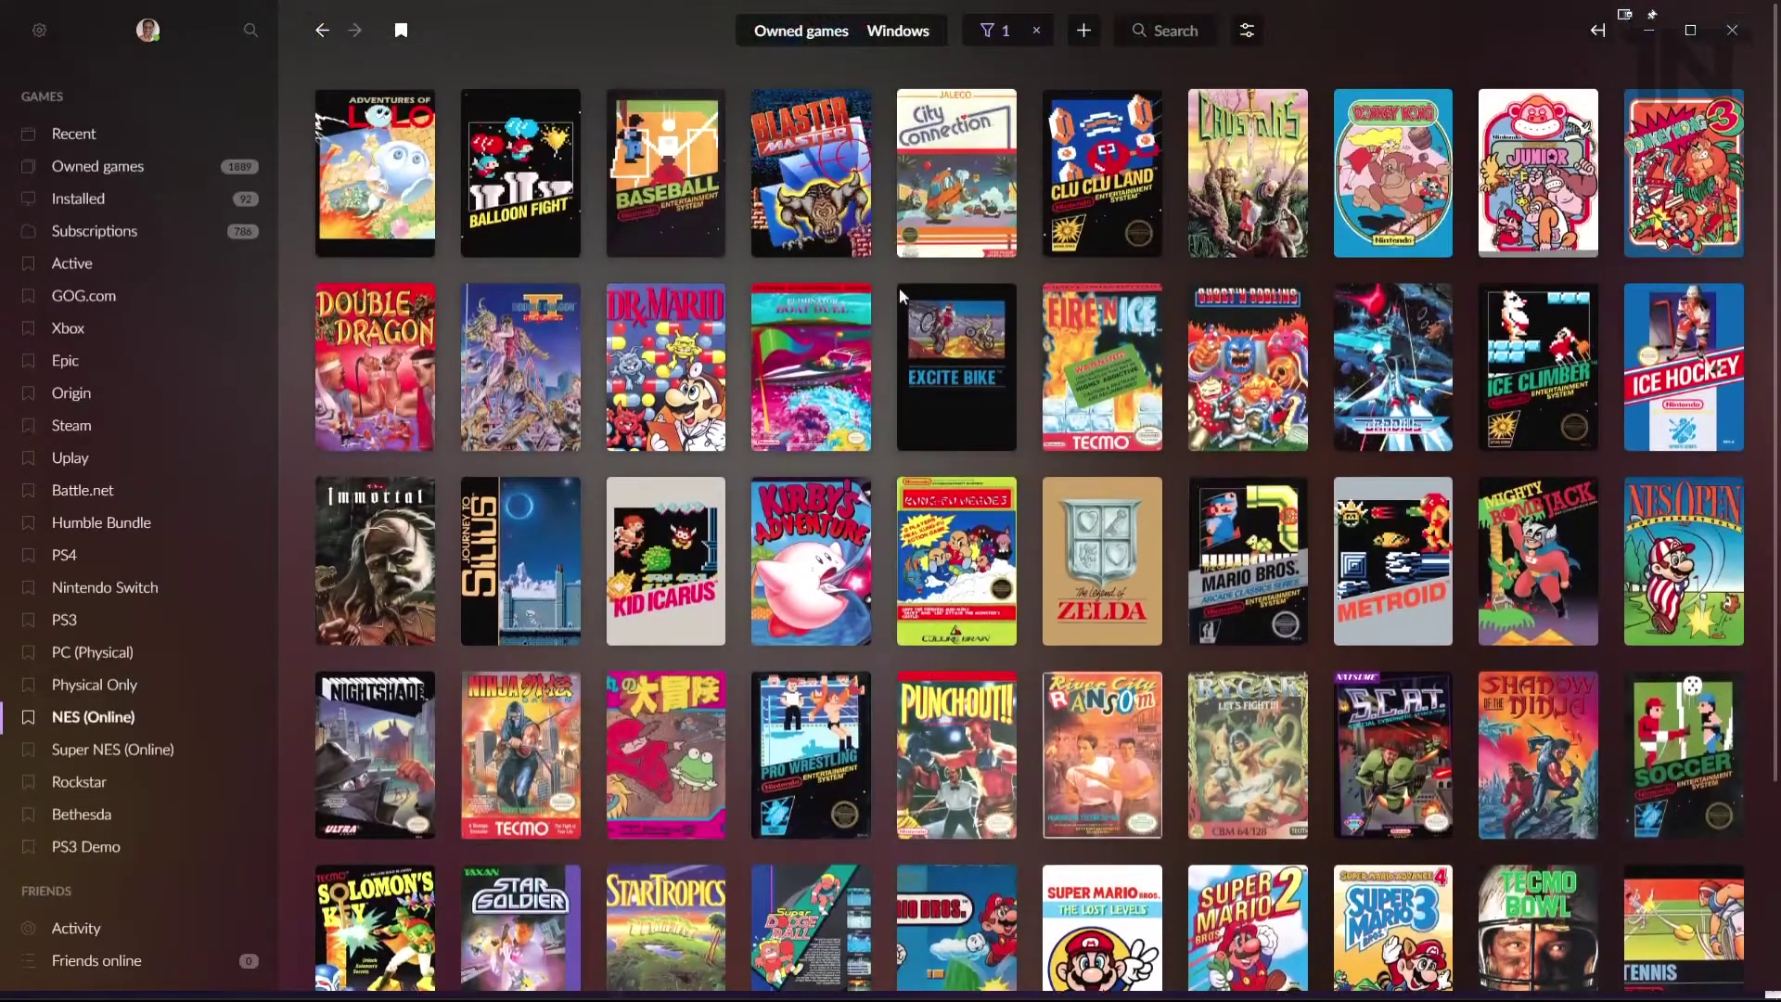
{"action": "left_click", "coordinate": [141, 588]}
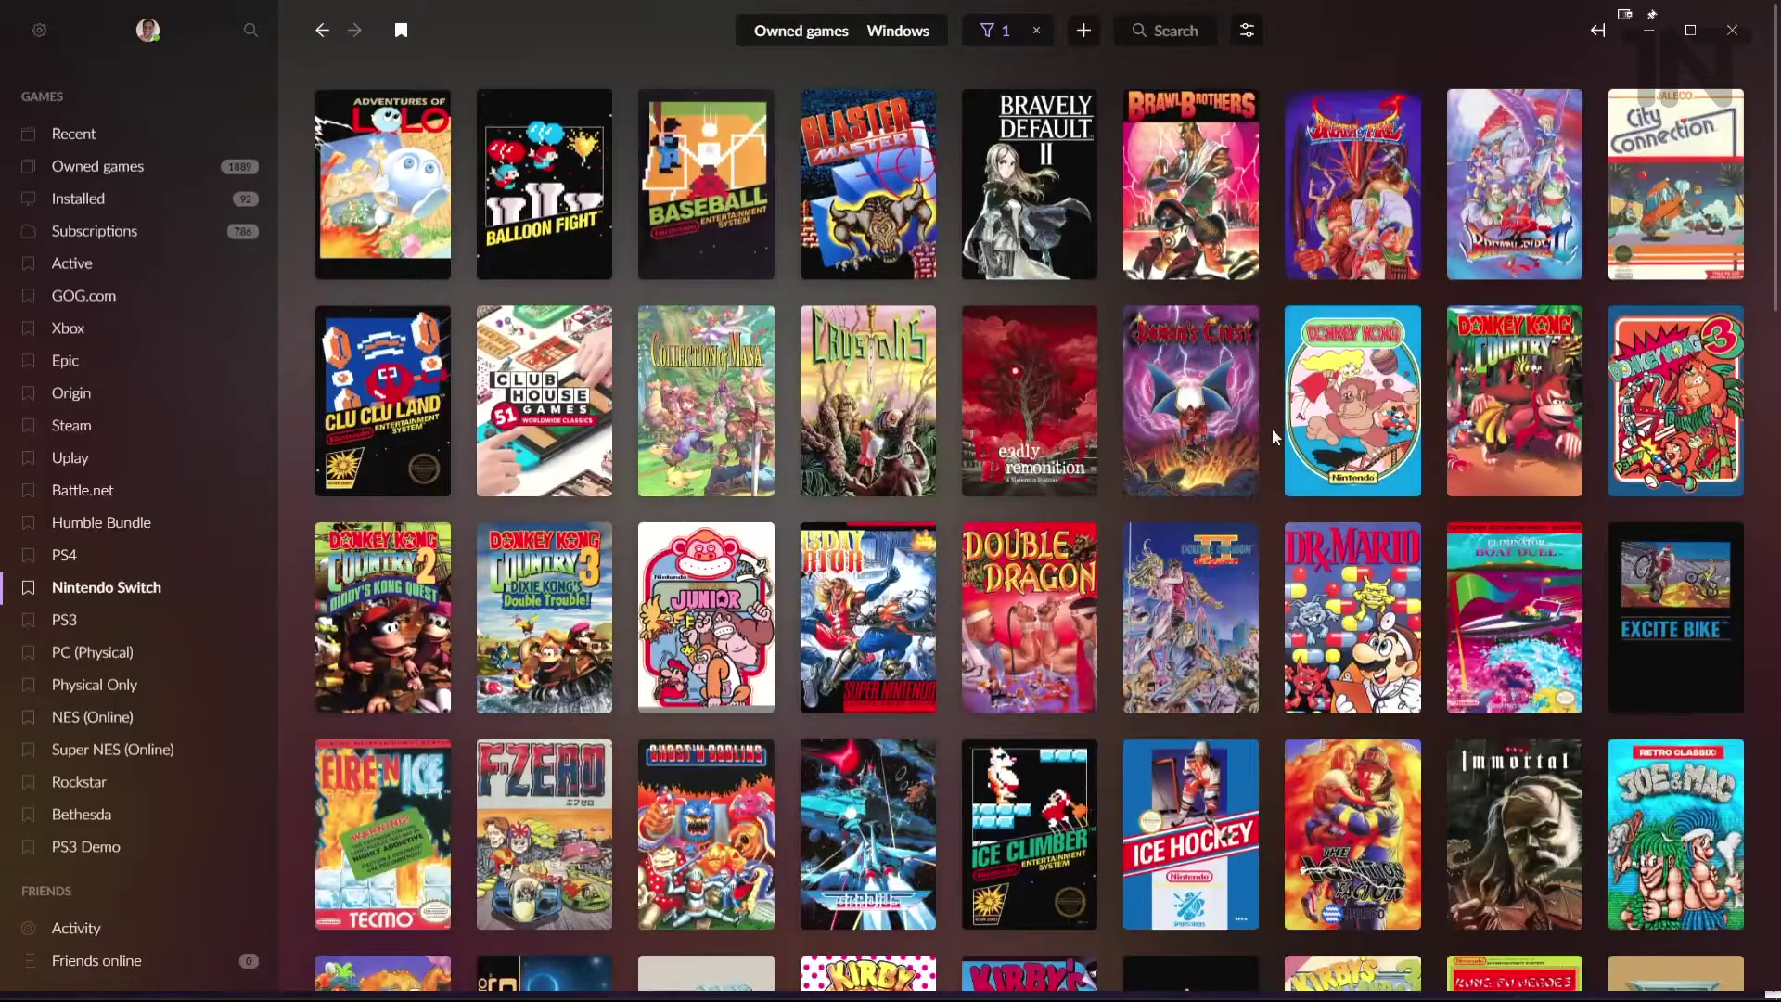
{"action": "scroll", "coordinate": [1272, 429], "scroll_direction": "down", "scroll_amount": 3}
{"action": "scroll", "coordinate": [1345, 352], "scroll_direction": "up", "scroll_amount": 3}
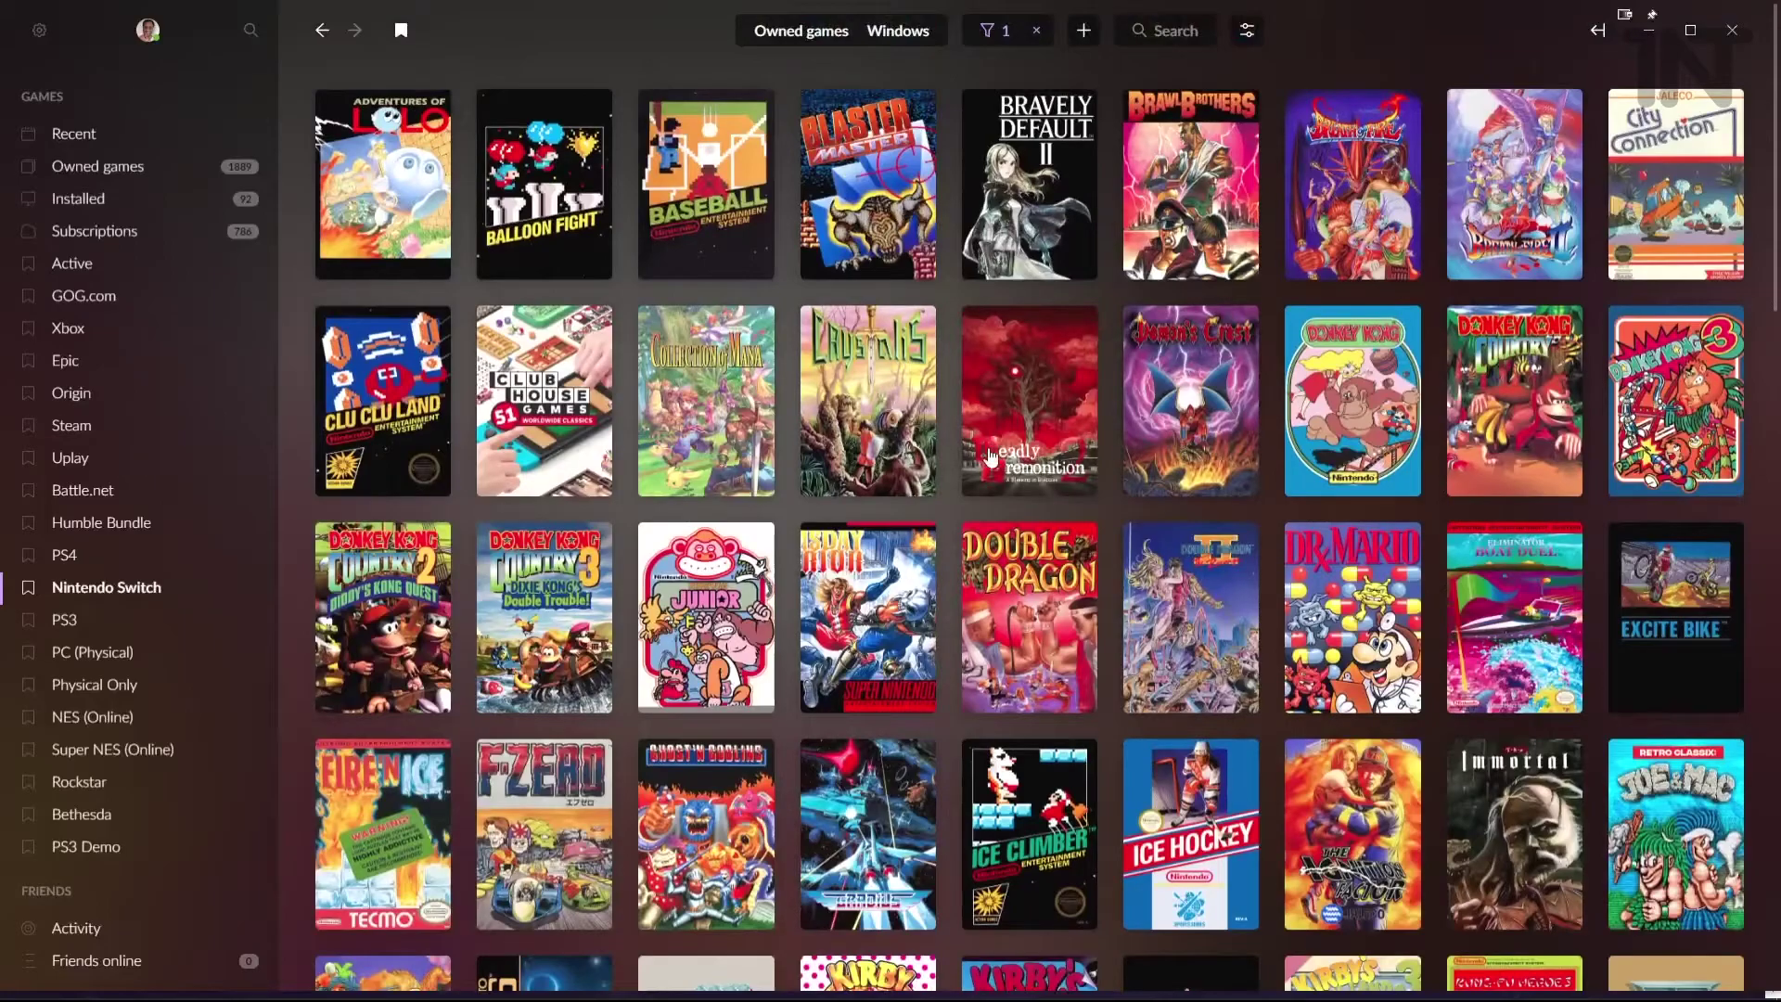
{"action": "scroll", "coordinate": [997, 399], "scroll_direction": "down", "scroll_amount": 3}
{"action": "scroll", "coordinate": [709, 594], "scroll_direction": "up", "scroll_amount": 3}
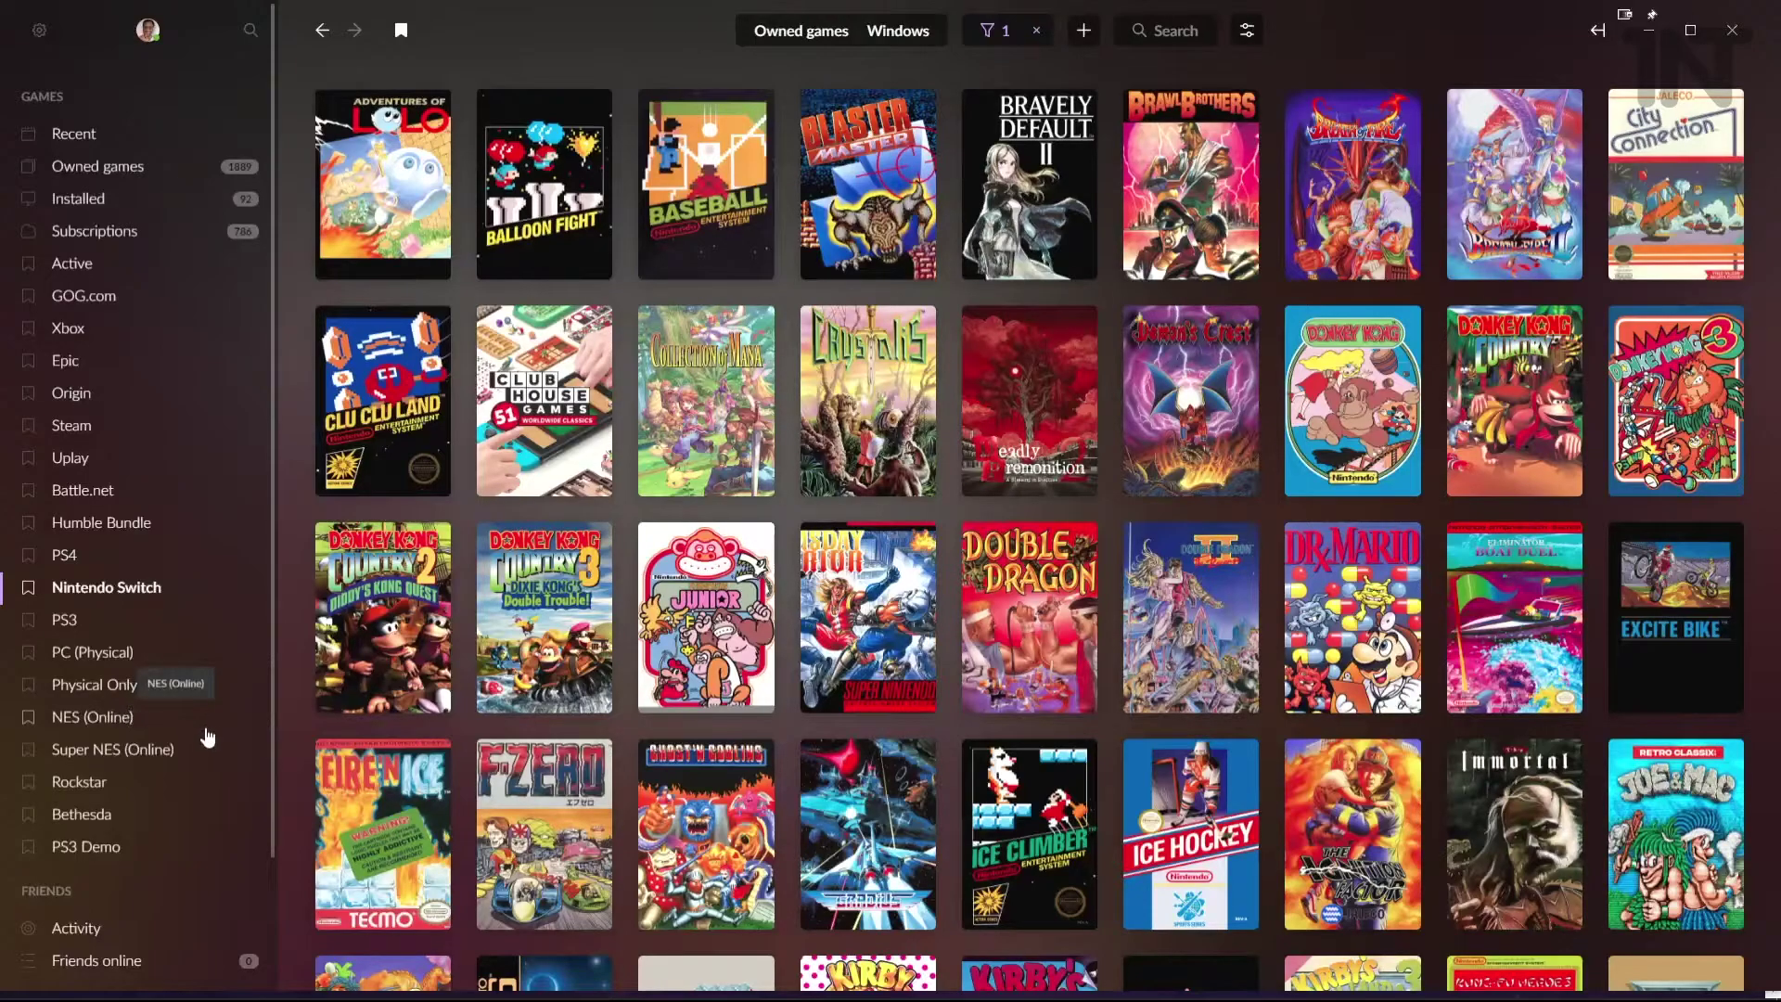
- Open the games tagged PS3 Demo (Physical) through search, bookmark that view, and compare it with the PS3 Demo bookmark
{"action": "left_click", "coordinate": [106, 847]}
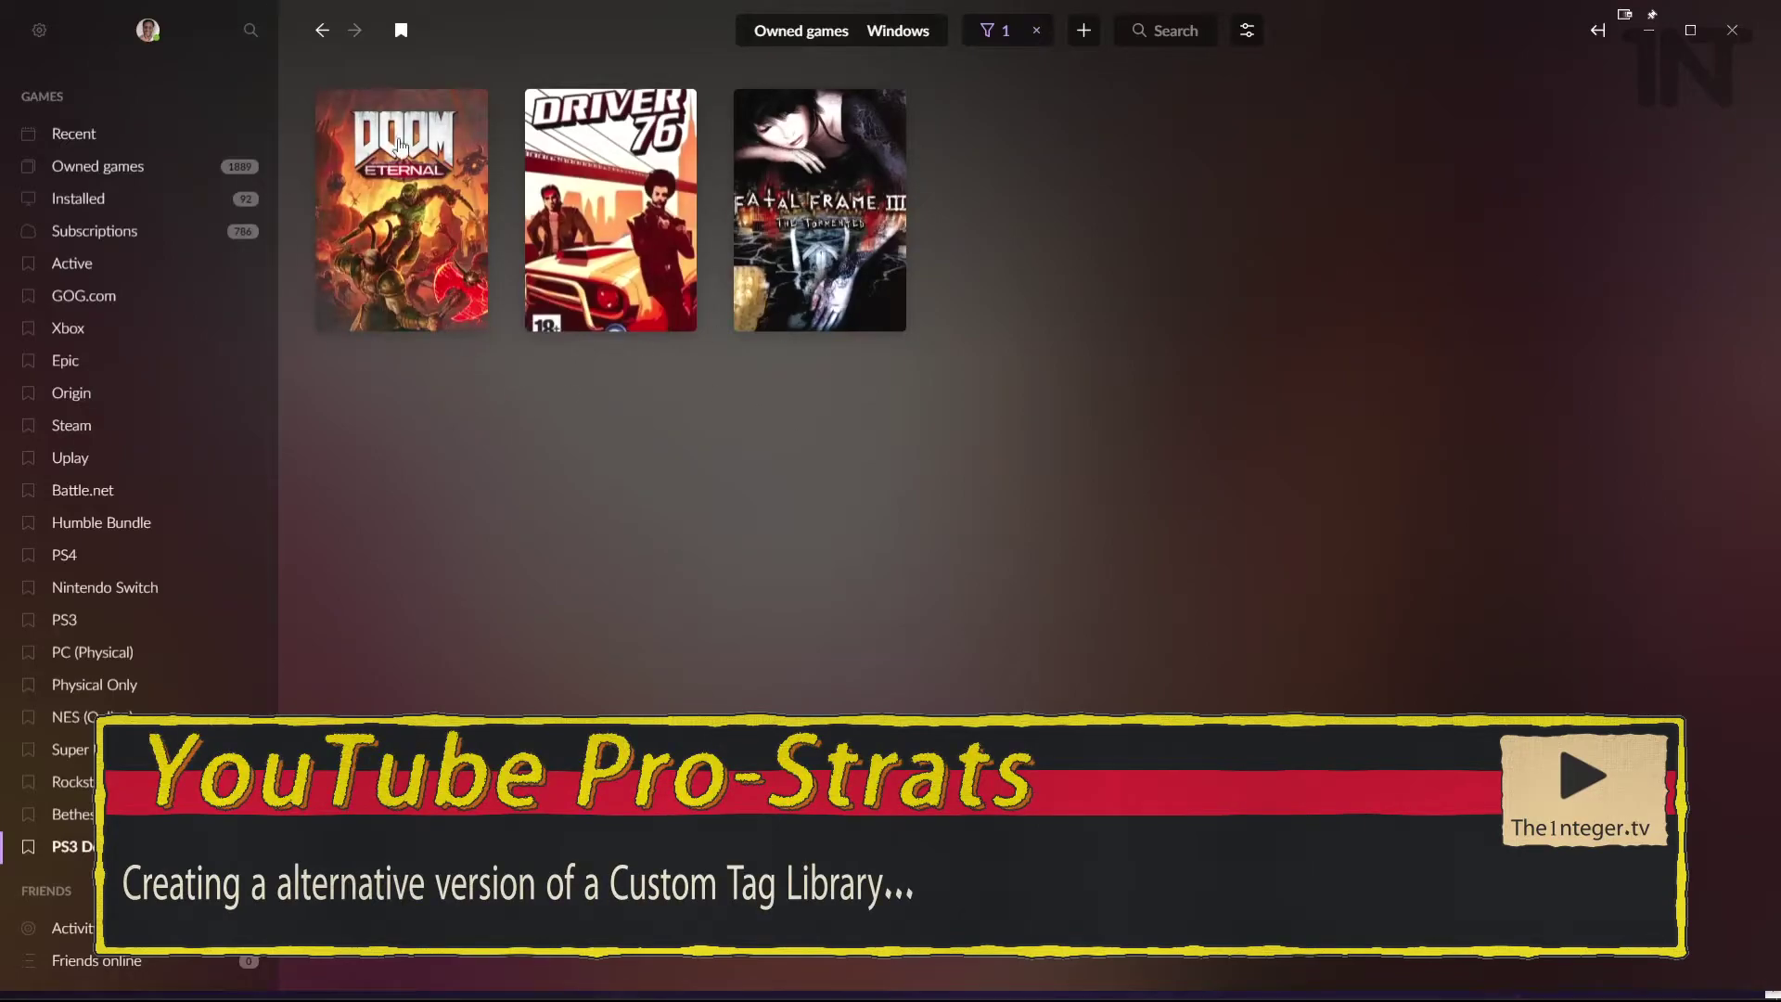
{"action": "left_click", "coordinate": [252, 36]}
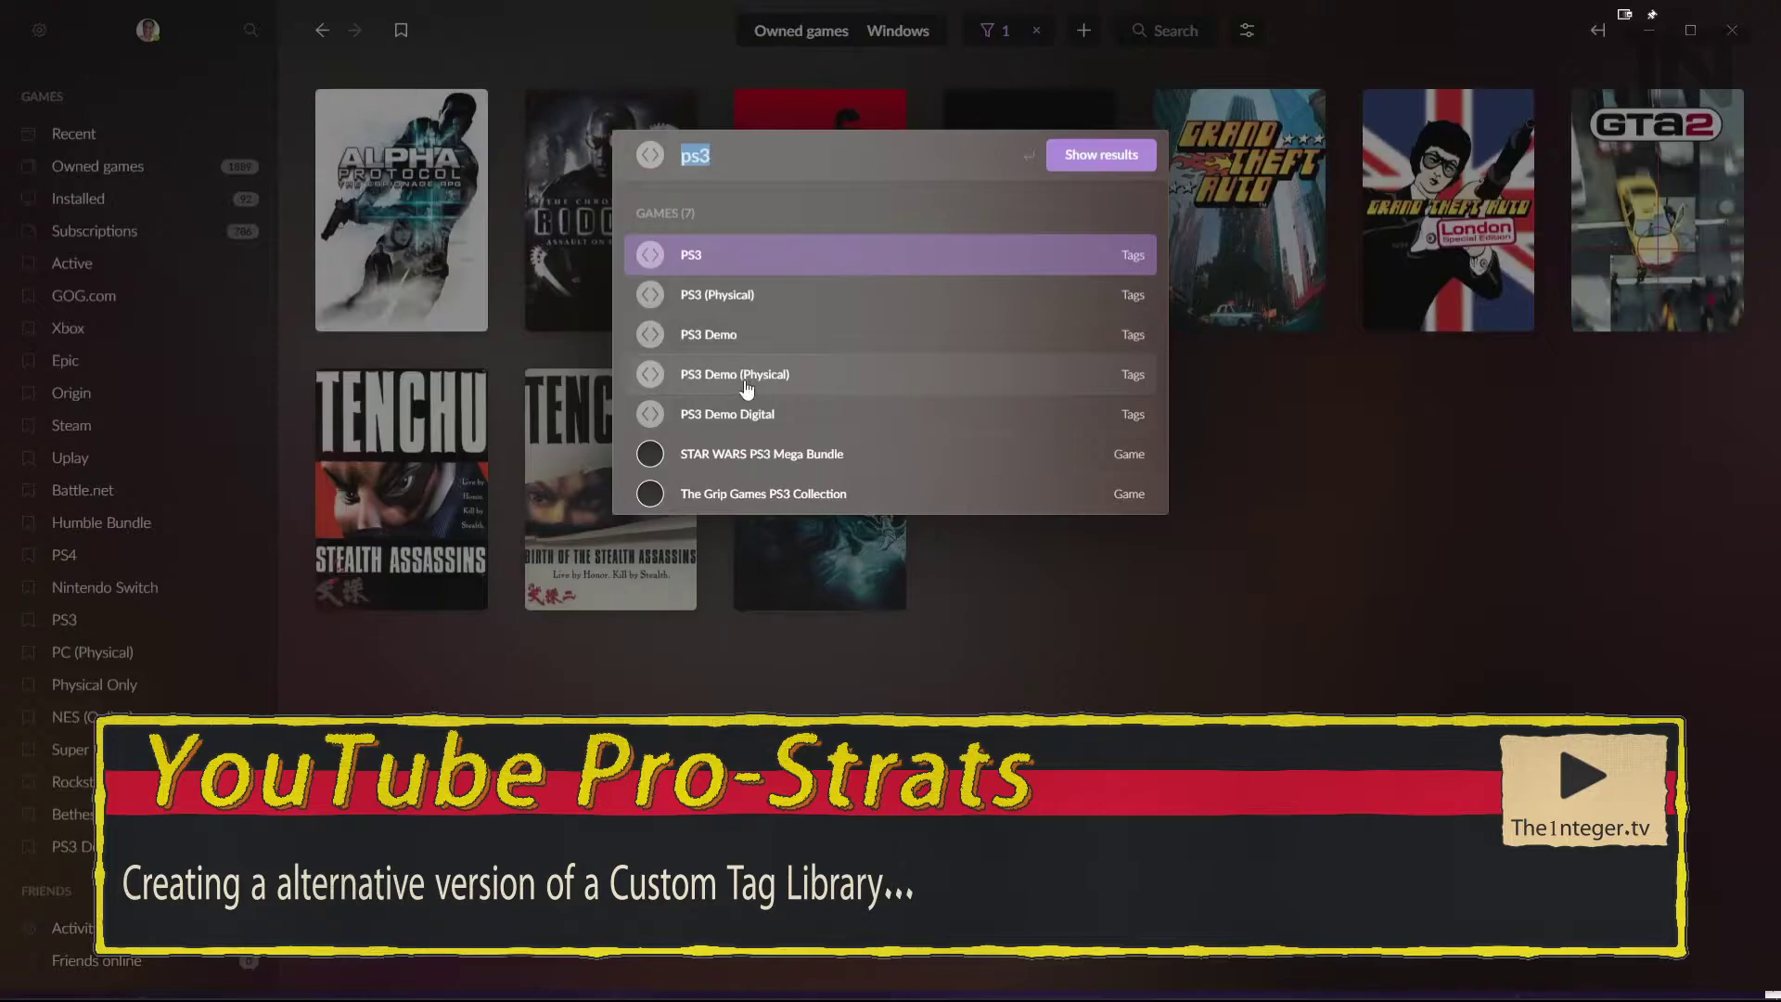
{"action": "left_click", "coordinate": [746, 378]}
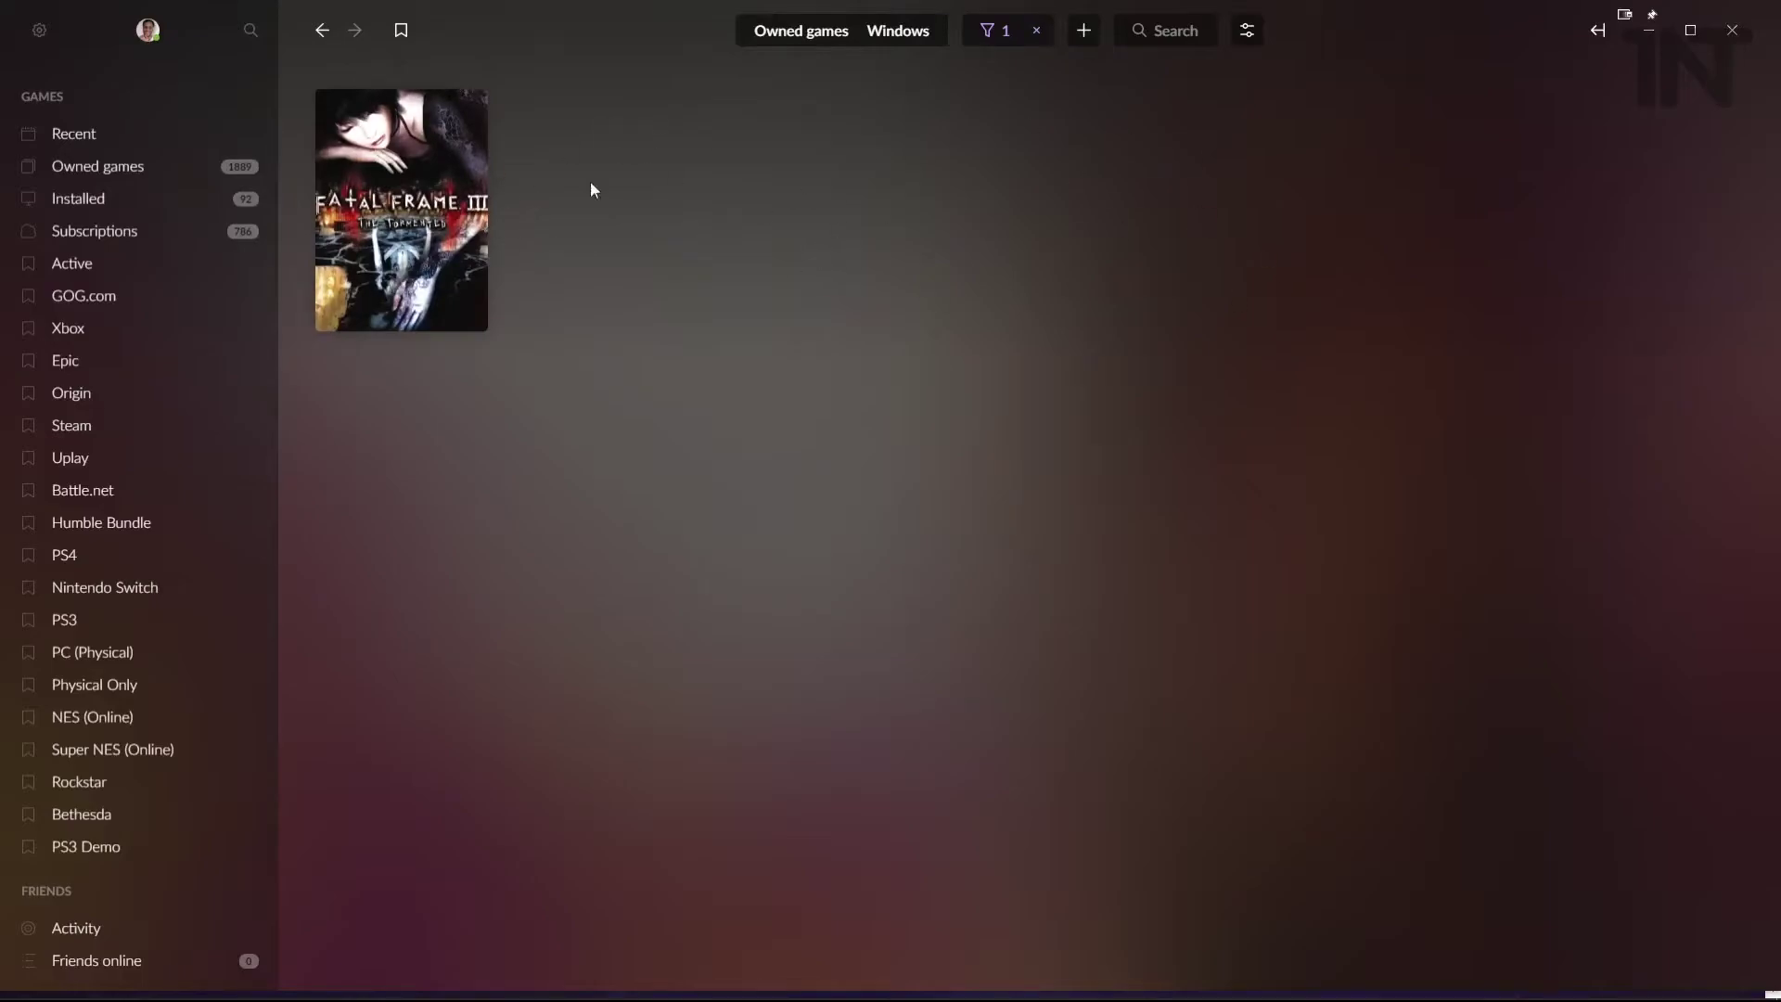
{"action": "left_click", "coordinate": [400, 31]}
{"action": "left_click", "coordinate": [89, 845]}
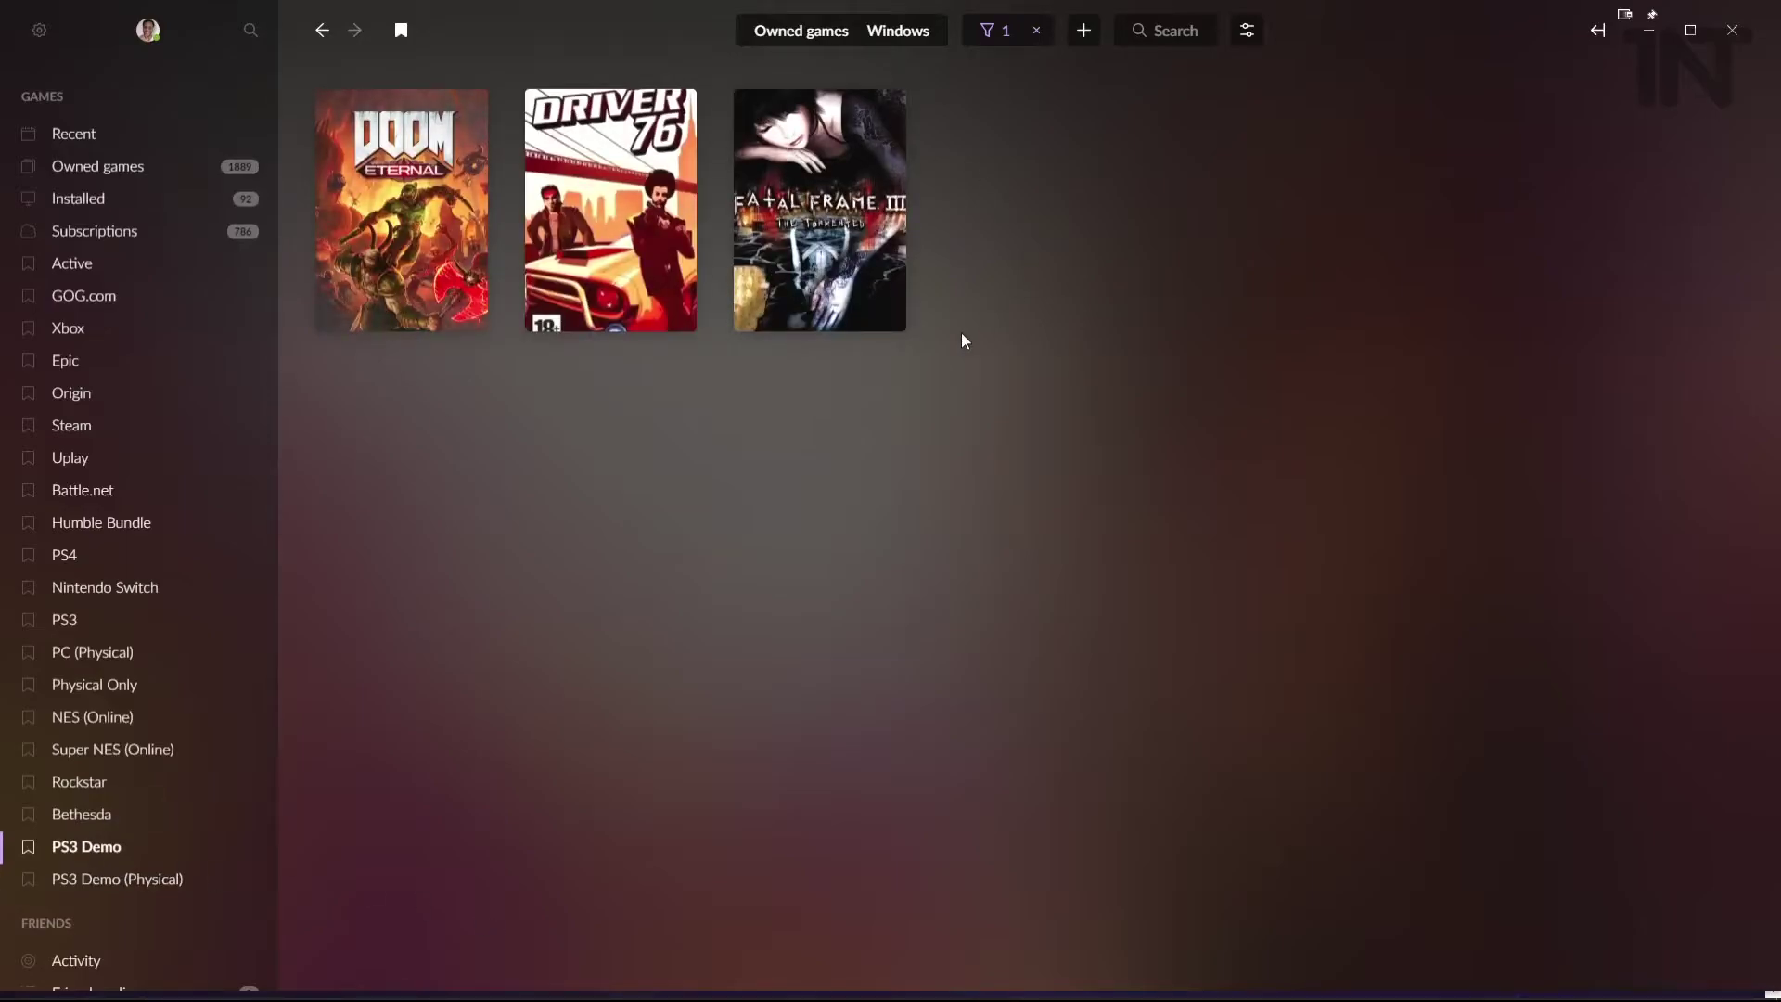
{"action": "left_click", "coordinate": [153, 879]}
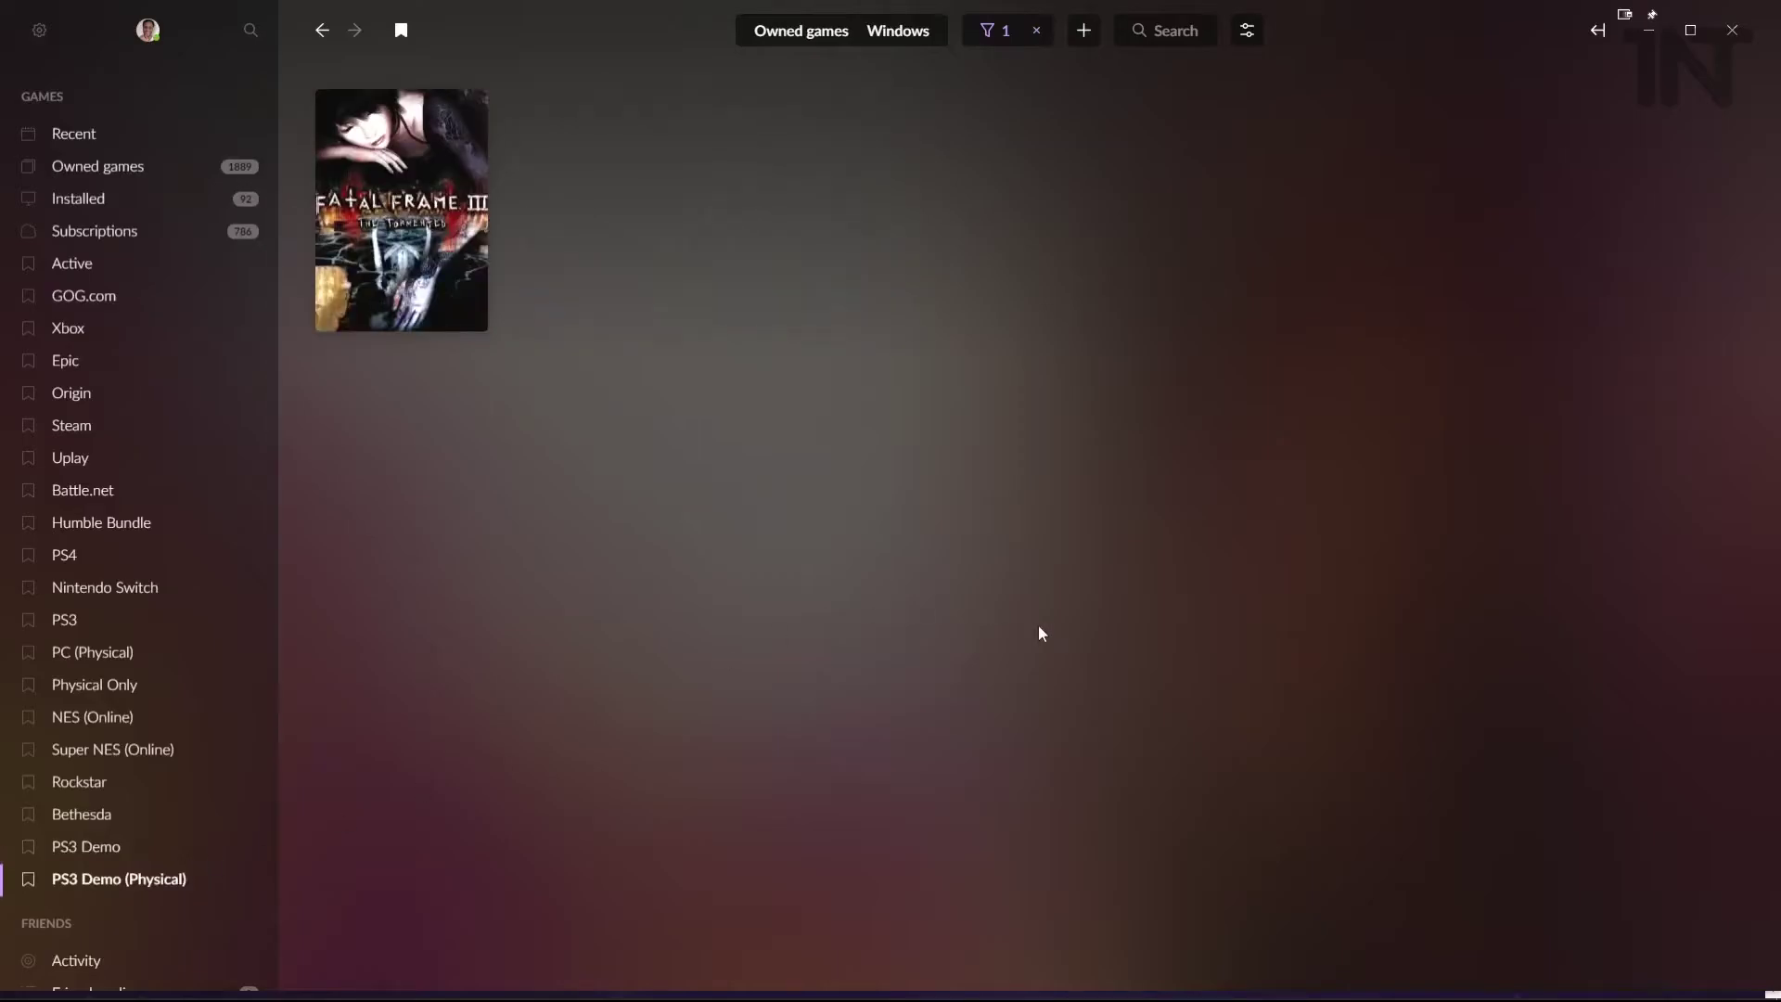
- Open STAR WARS PS3 Mega Bundle from the ps3 search and mark it as owned
{"action": "left_click", "coordinate": [250, 30]}
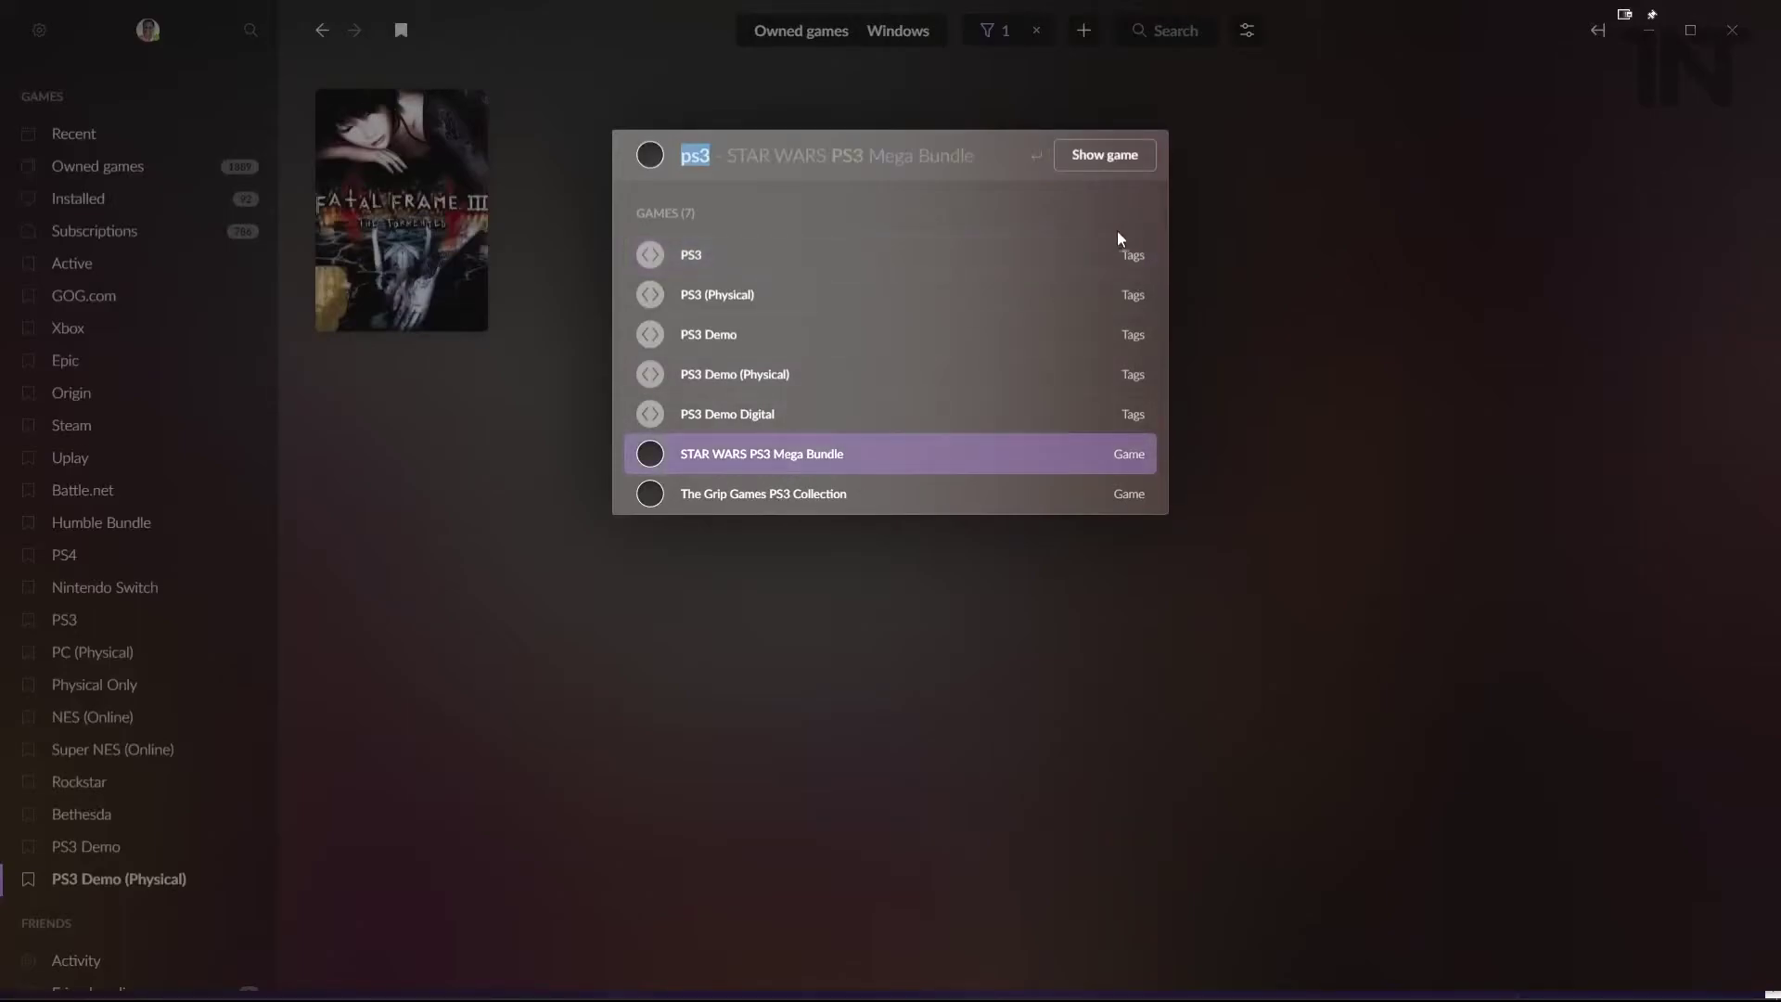
{"action": "key", "text": "Escape"}
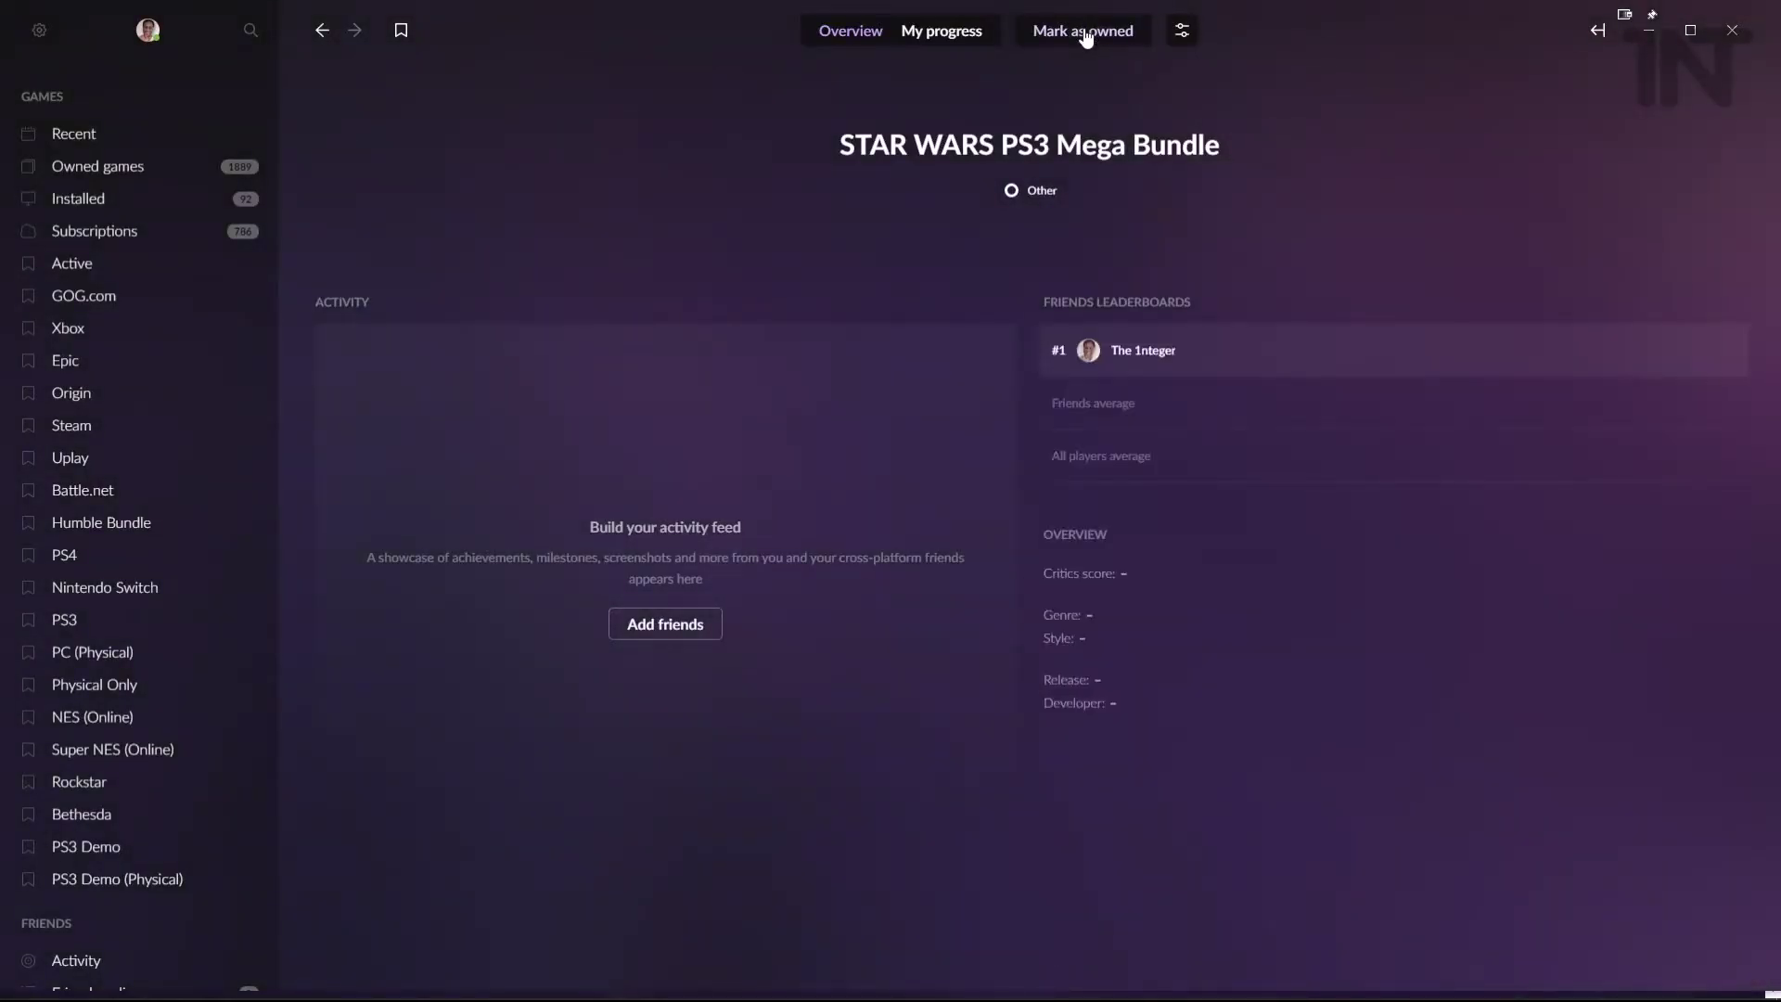
{"action": "left_click", "coordinate": [1081, 33]}
- Add the tags PS3 Demo and PS3 Demo (Physical) to STAR WARS PS3 Mega Bundle, save, and view the PS3 Demo (Physical) bookmark
{"action": "left_click", "coordinate": [1181, 31]}
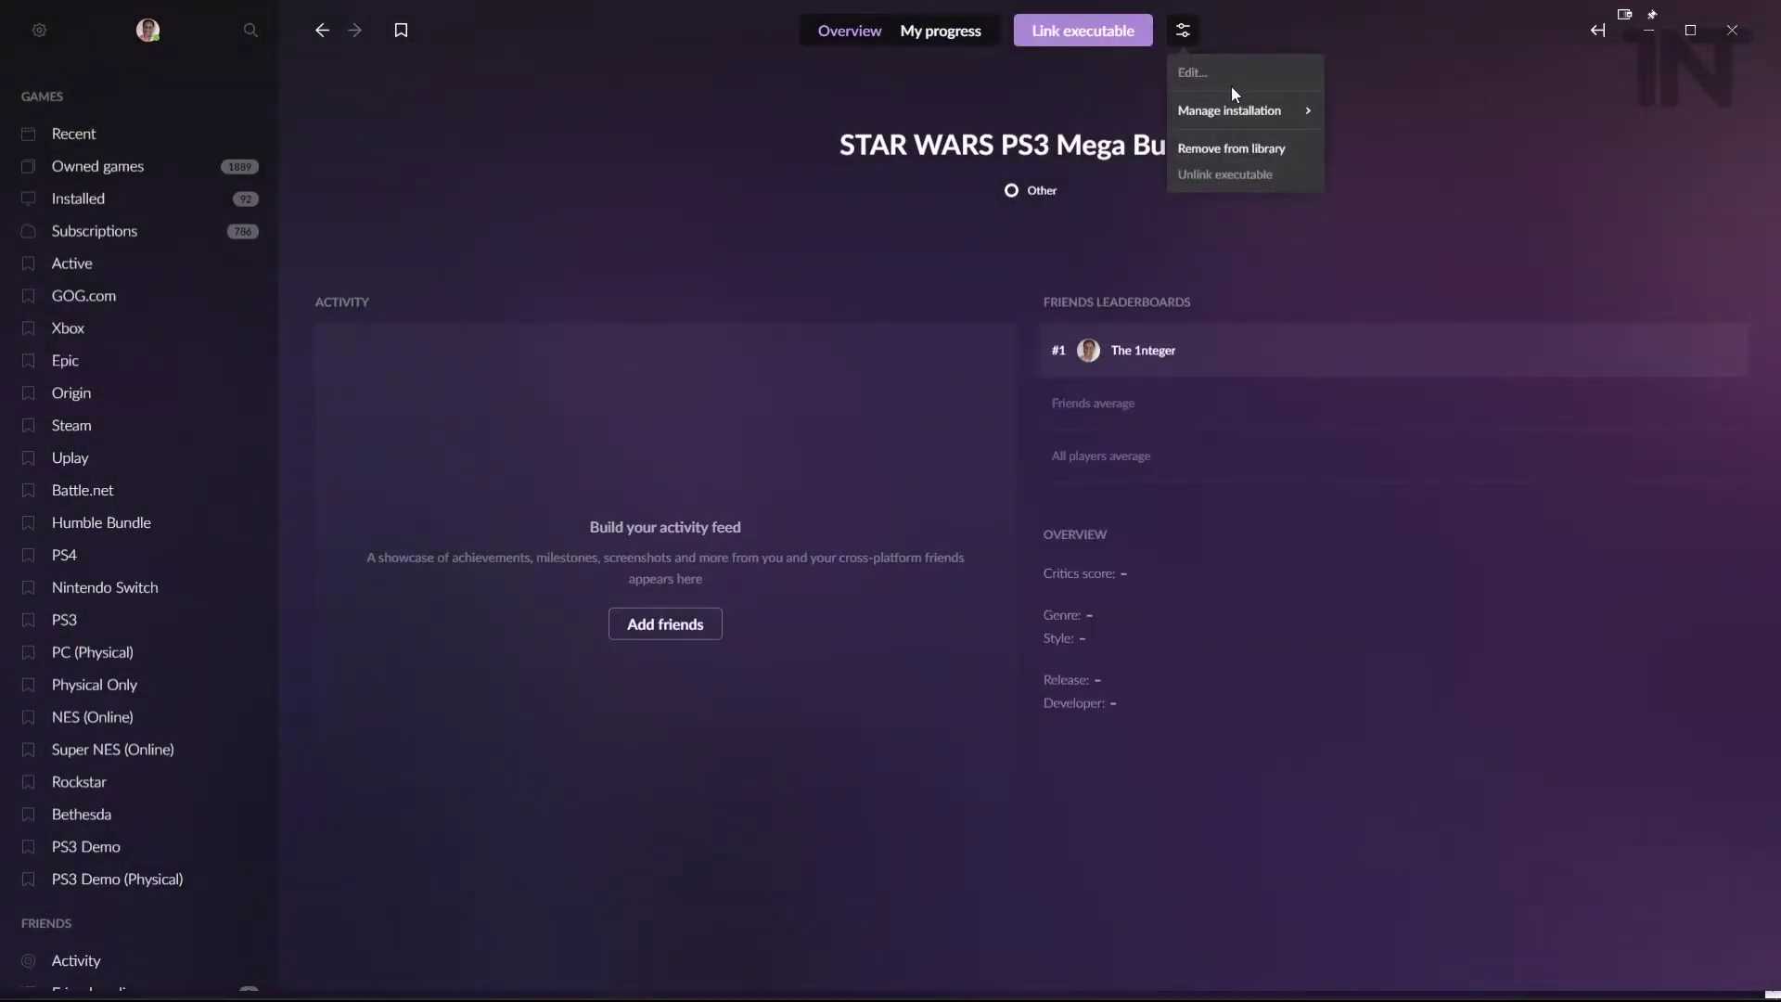
{"action": "left_click", "coordinate": [1189, 73]}
{"action": "scroll", "coordinate": [951, 575], "scroll_direction": "down", "scroll_amount": 3}
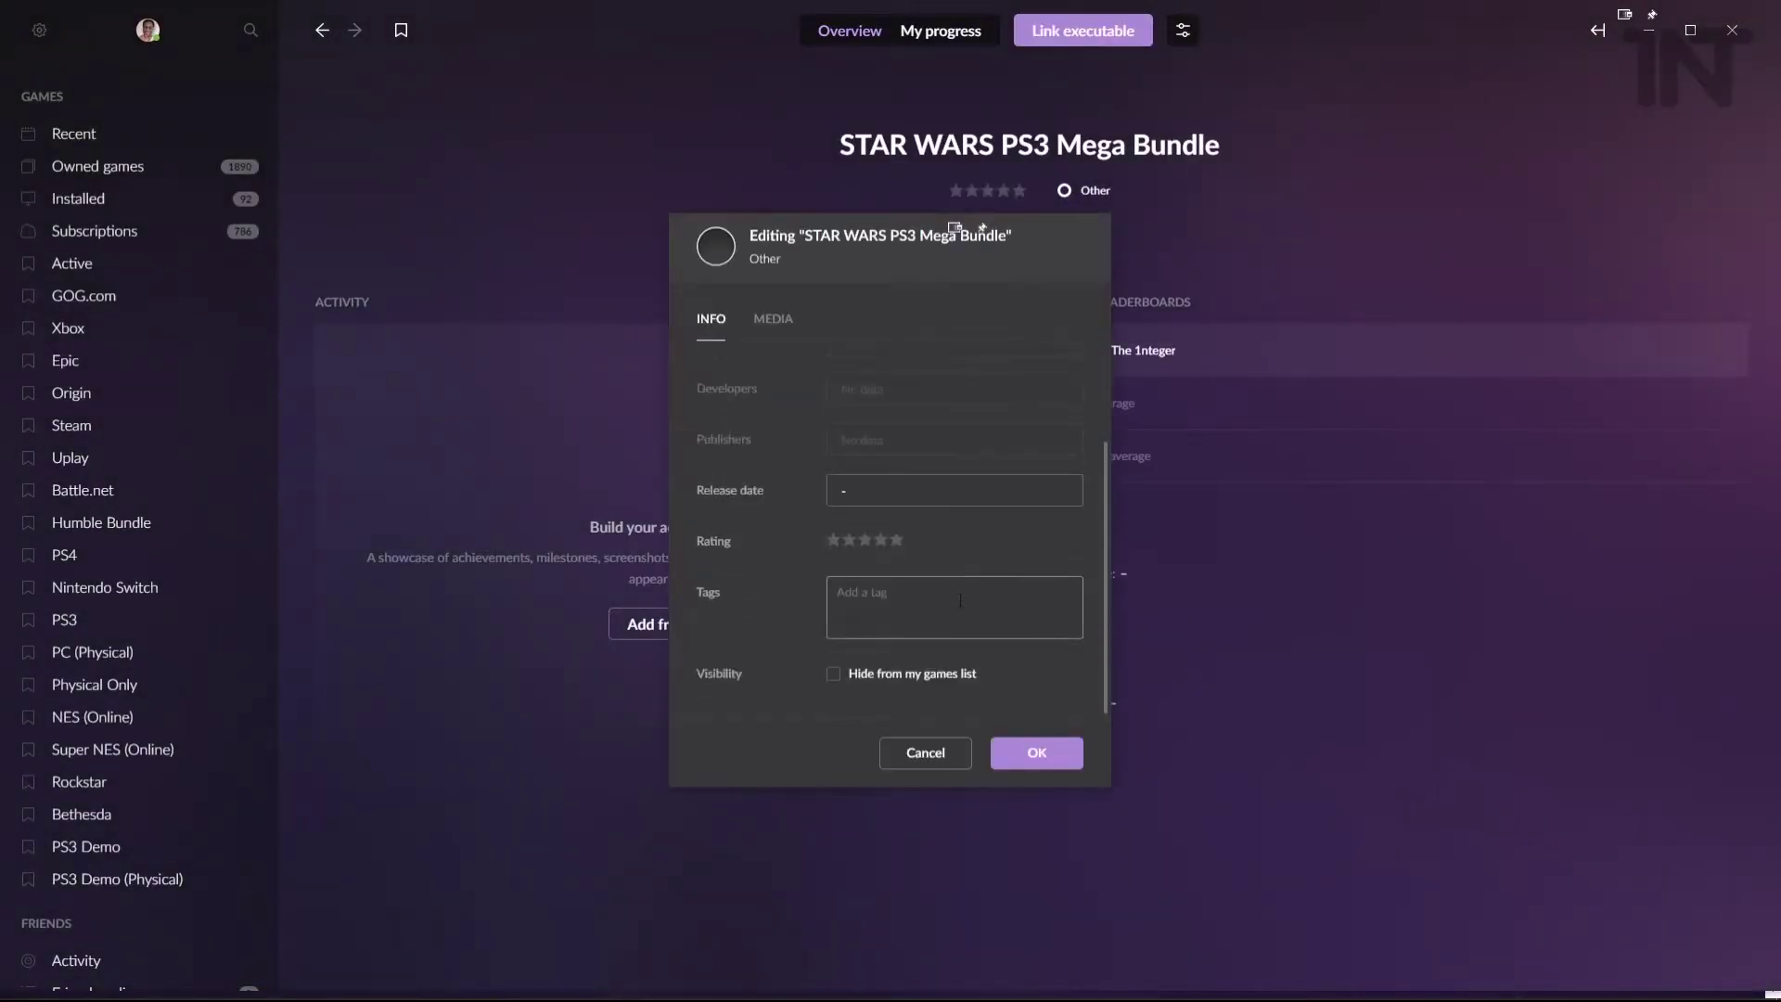
{"action": "left_click", "coordinate": [935, 613]}
{"action": "type", "text": "ps3"}
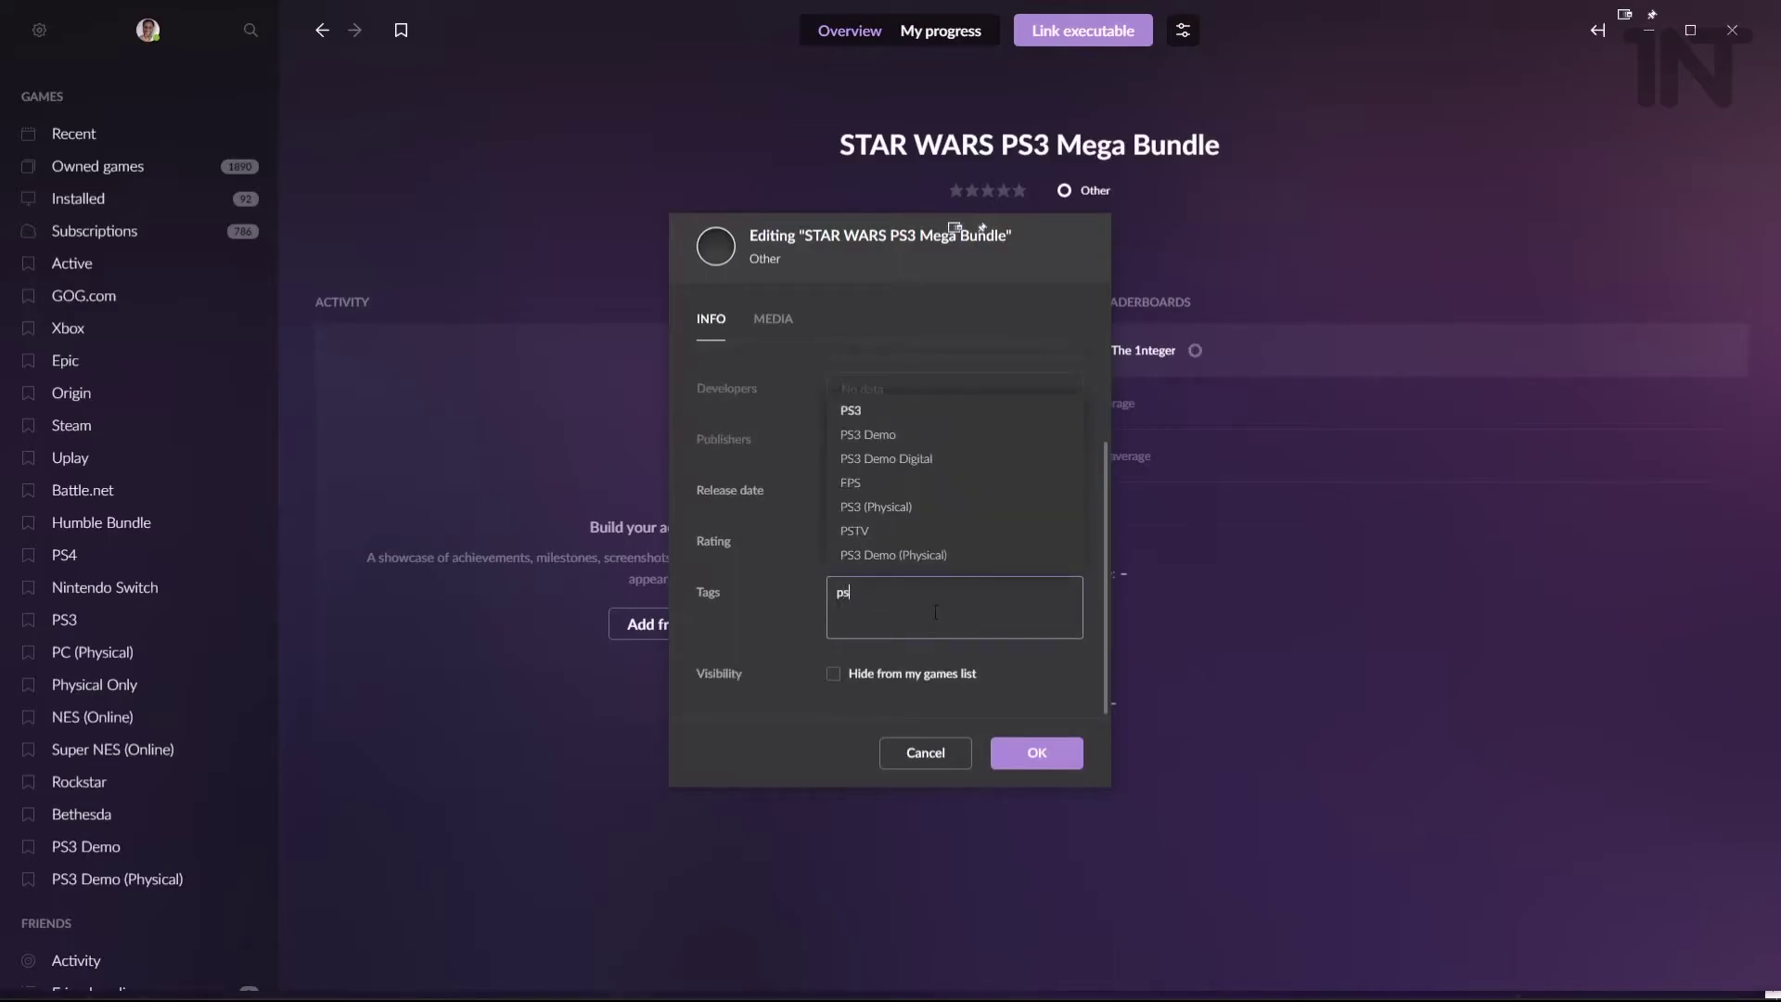
{"action": "left_click", "coordinate": [903, 493]}
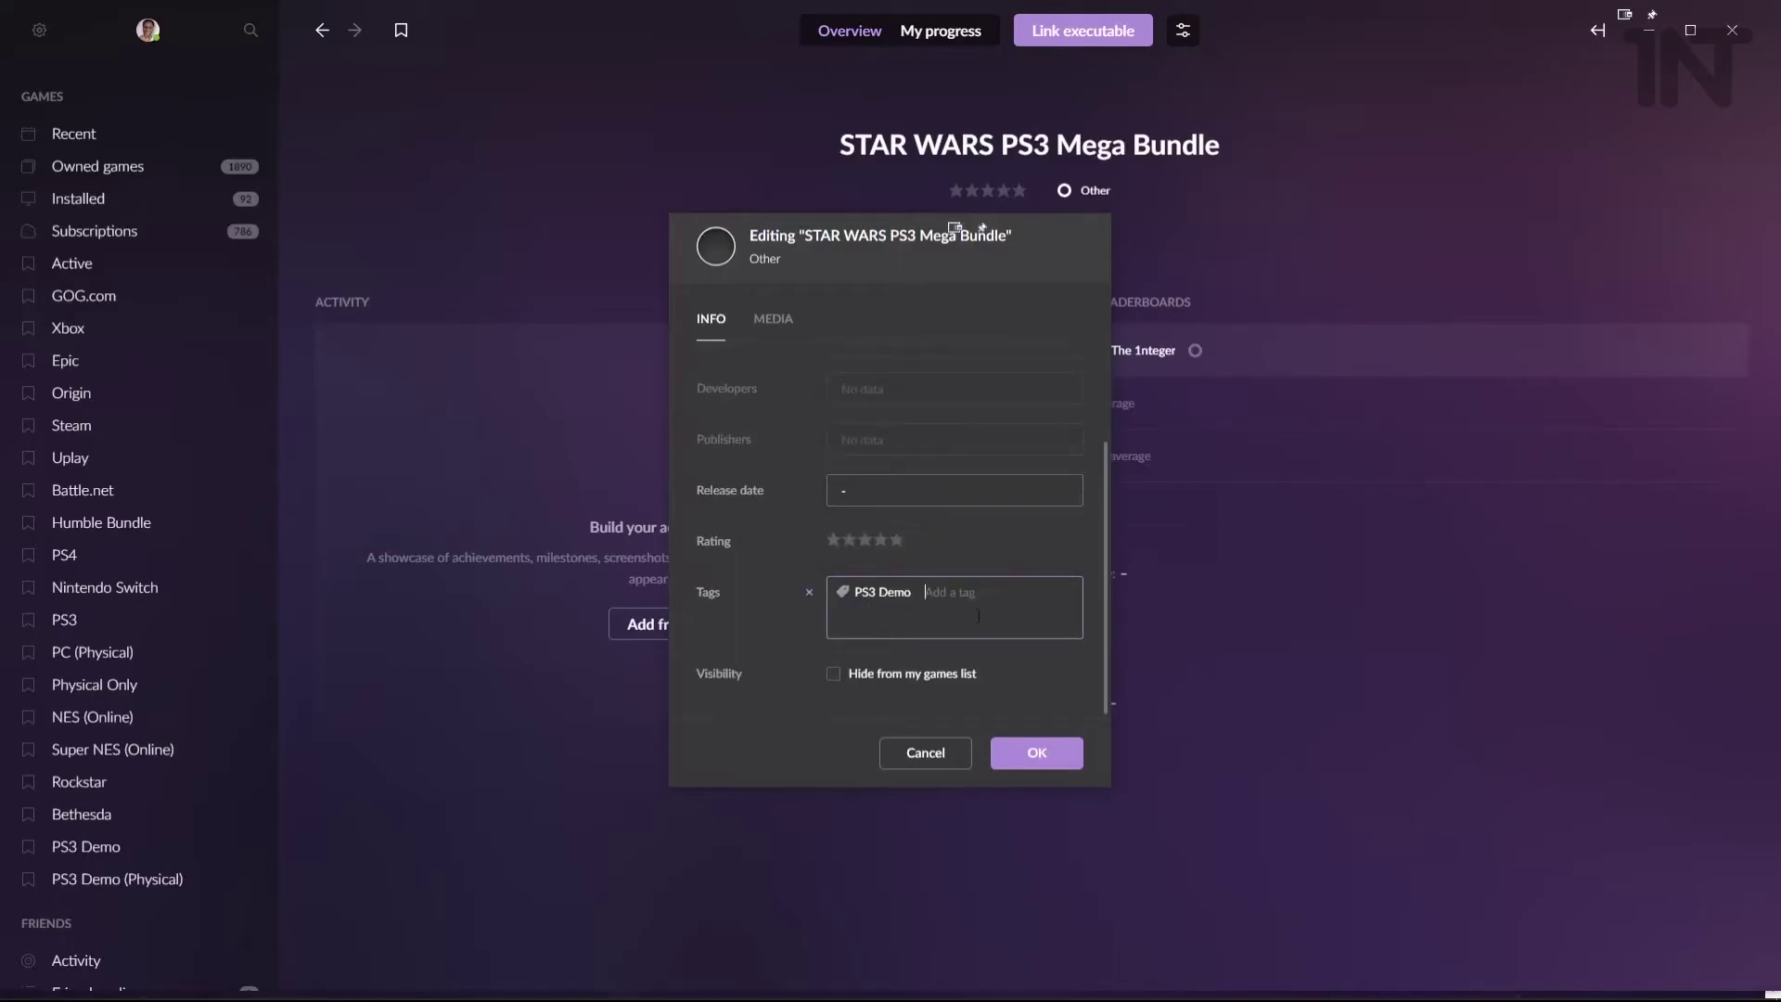
{"action": "type", "text": "ps3"}
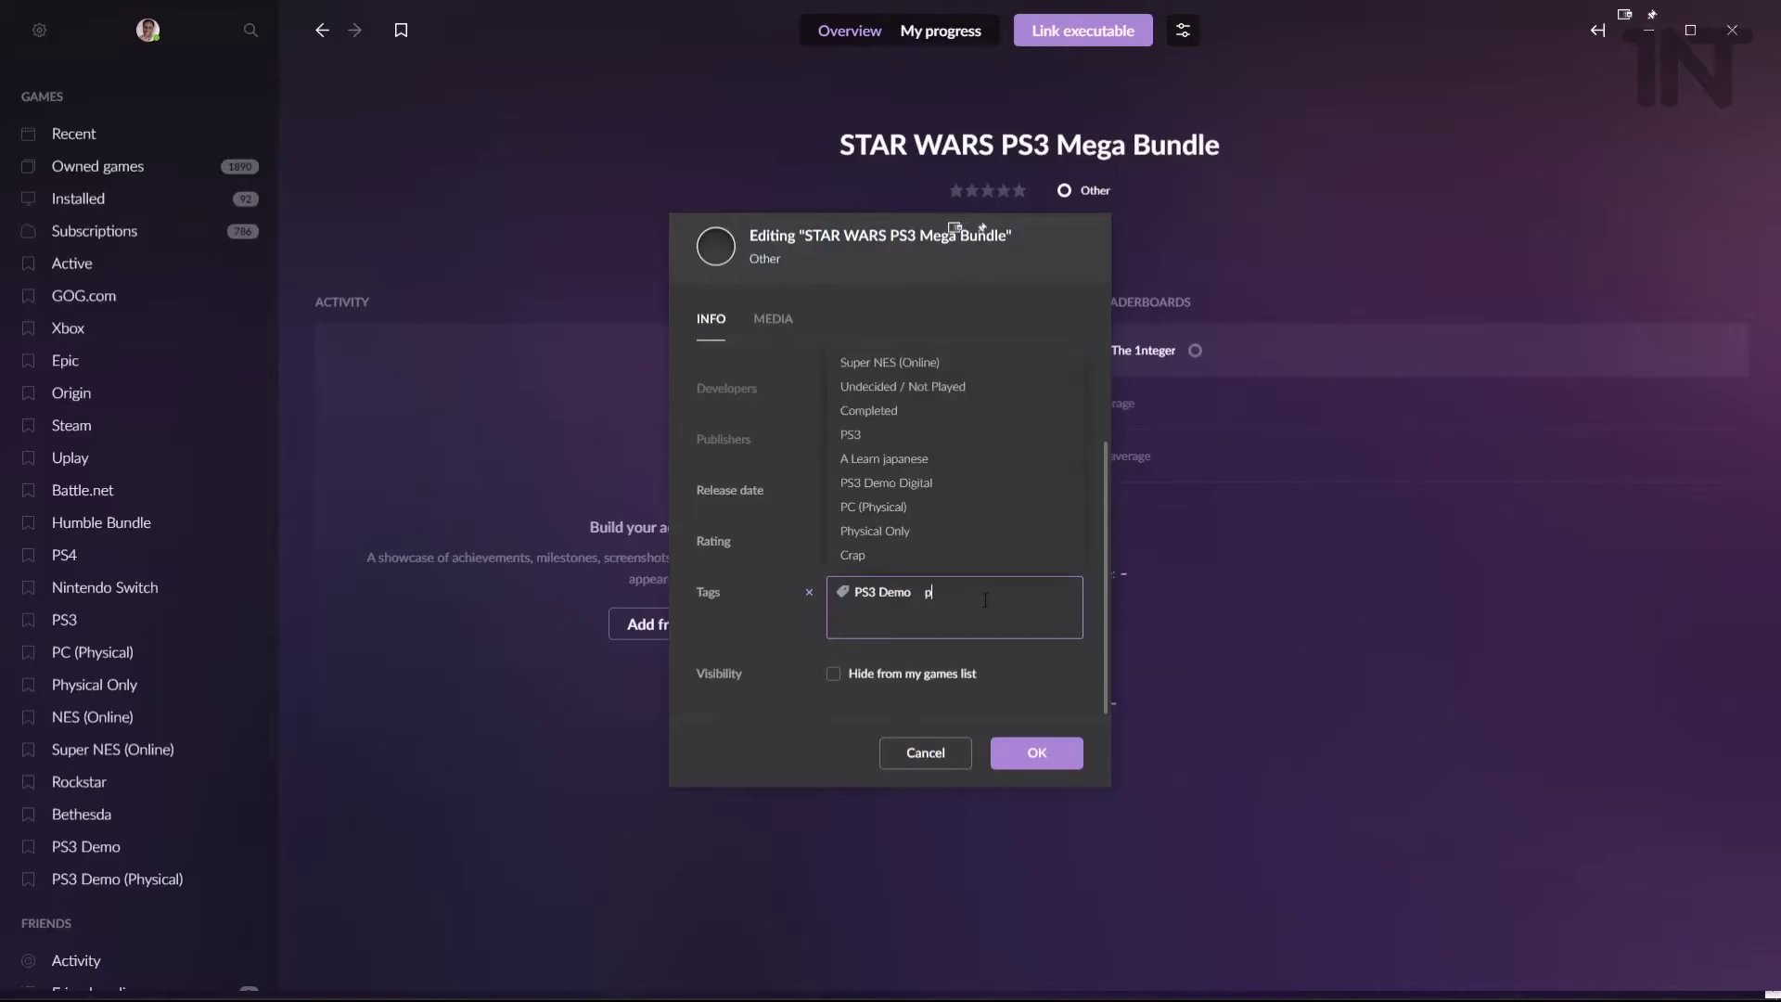
{"action": "left_click", "coordinate": [904, 560]}
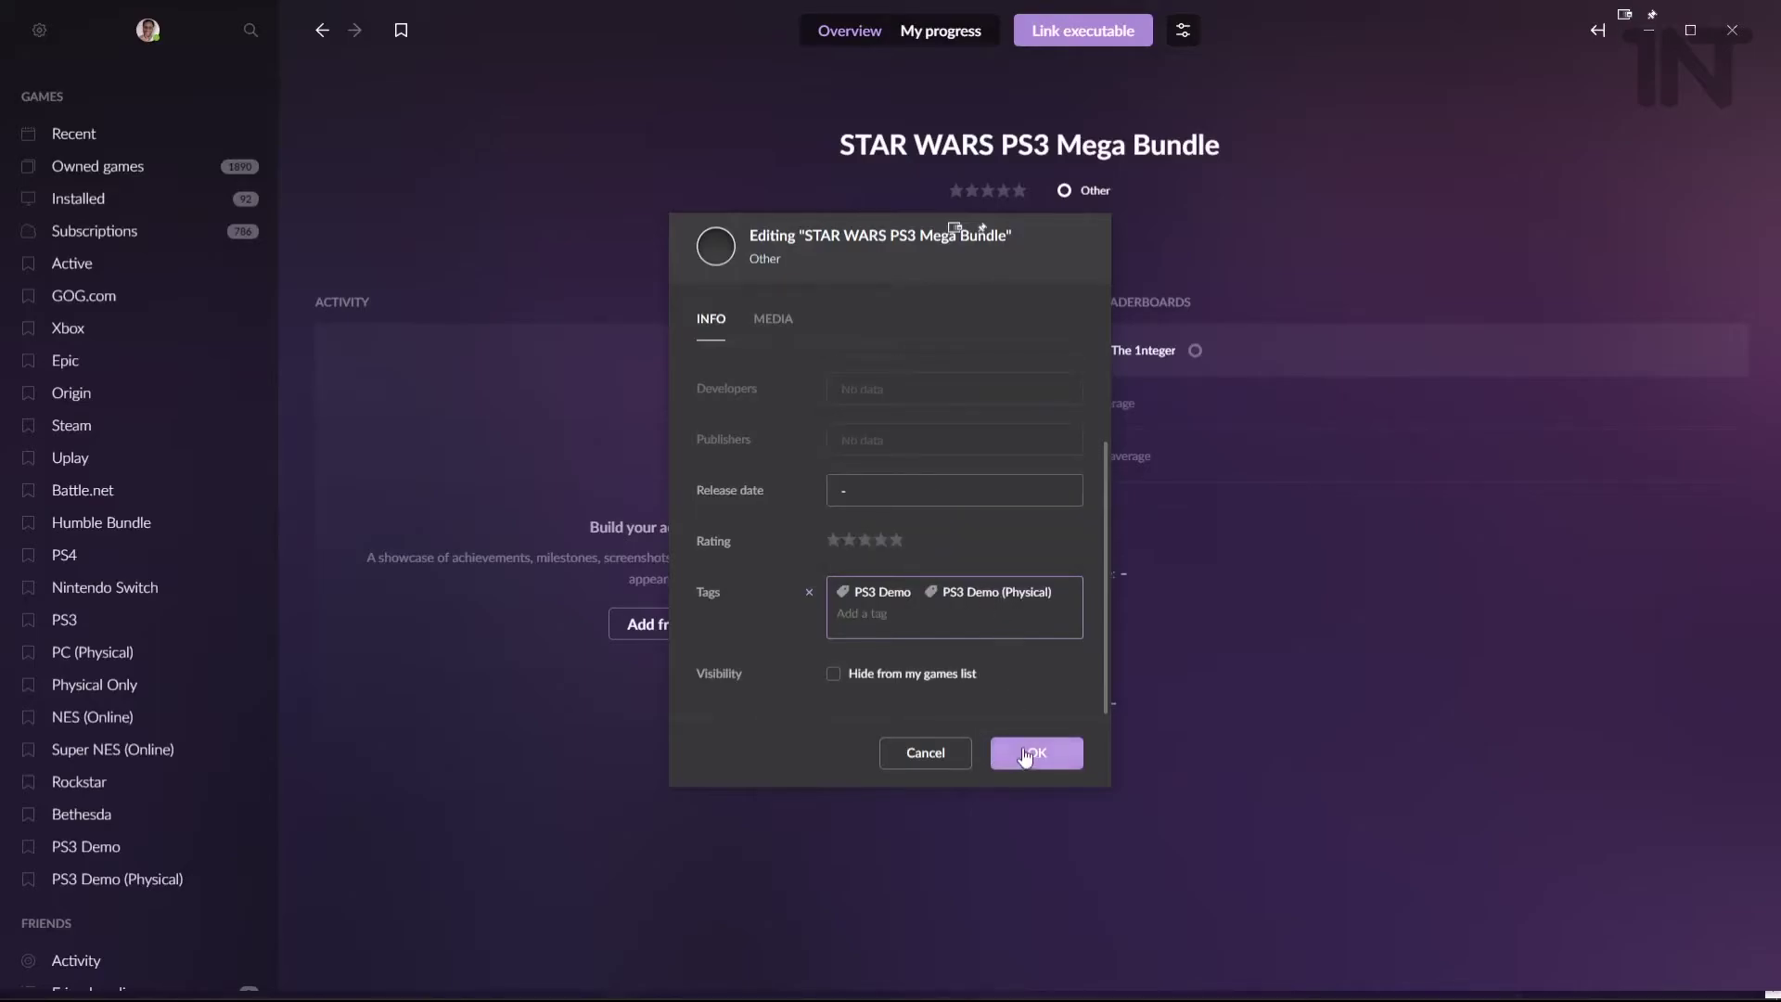
{"action": "left_click", "coordinate": [1035, 752]}
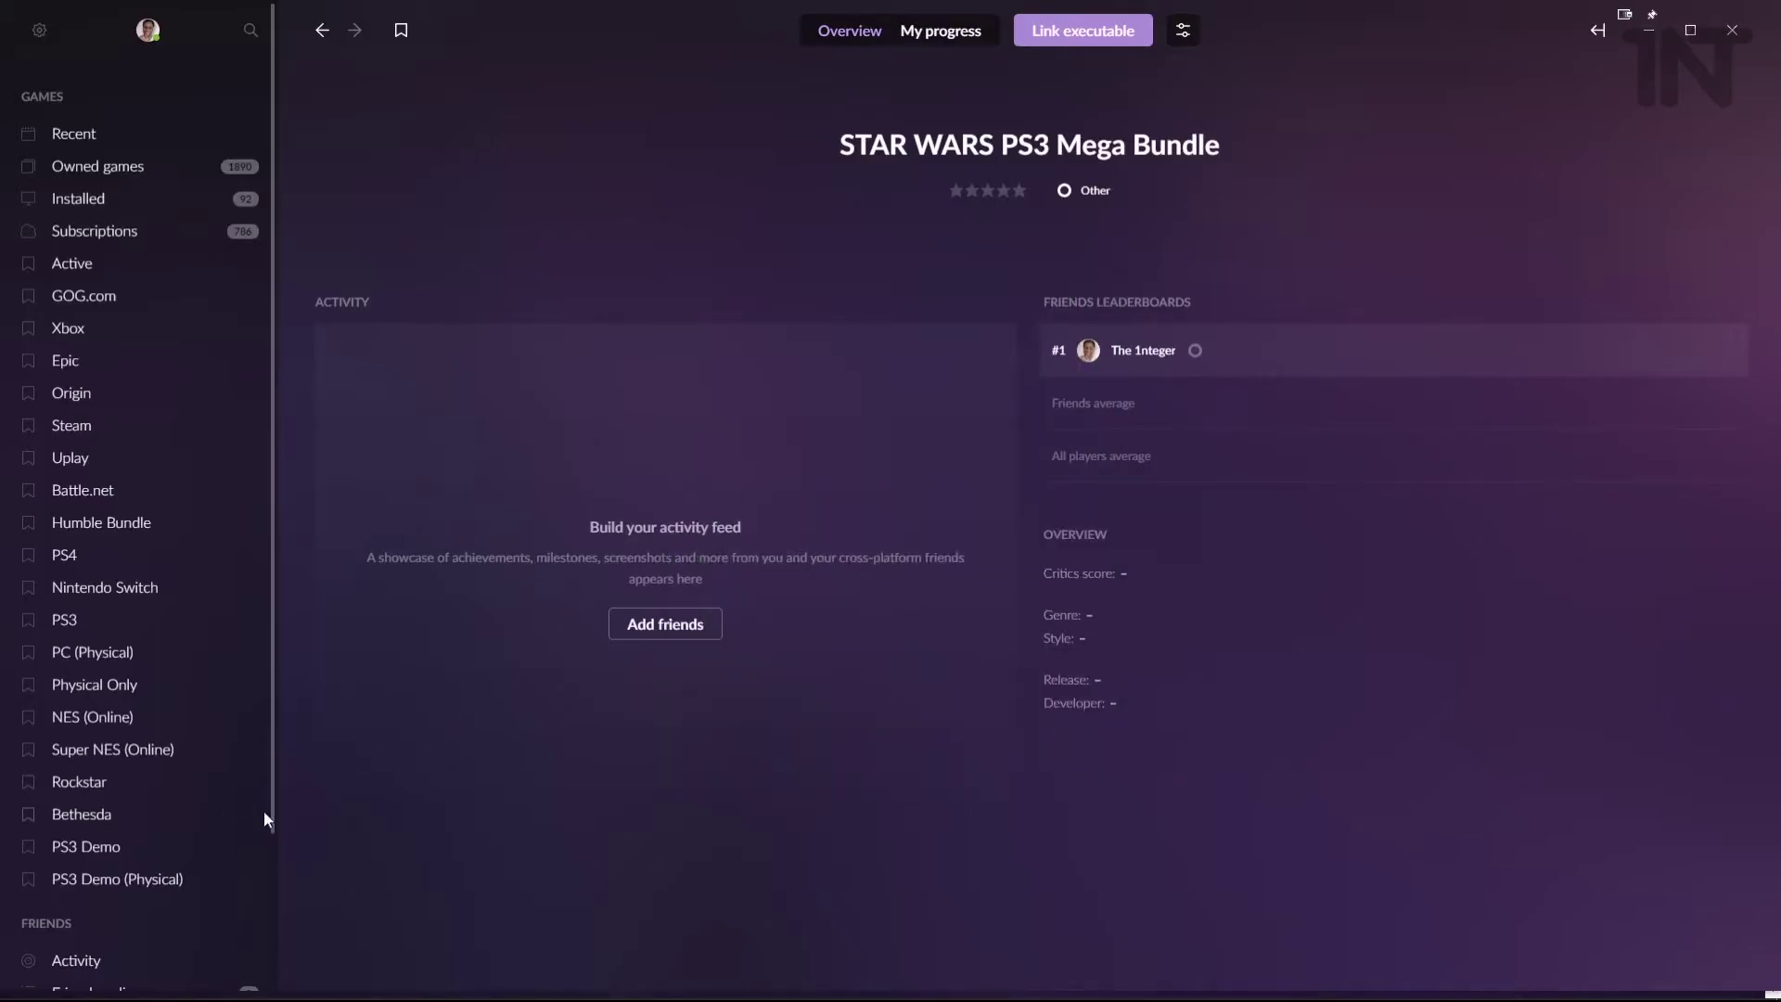
{"action": "left_click", "coordinate": [122, 889]}
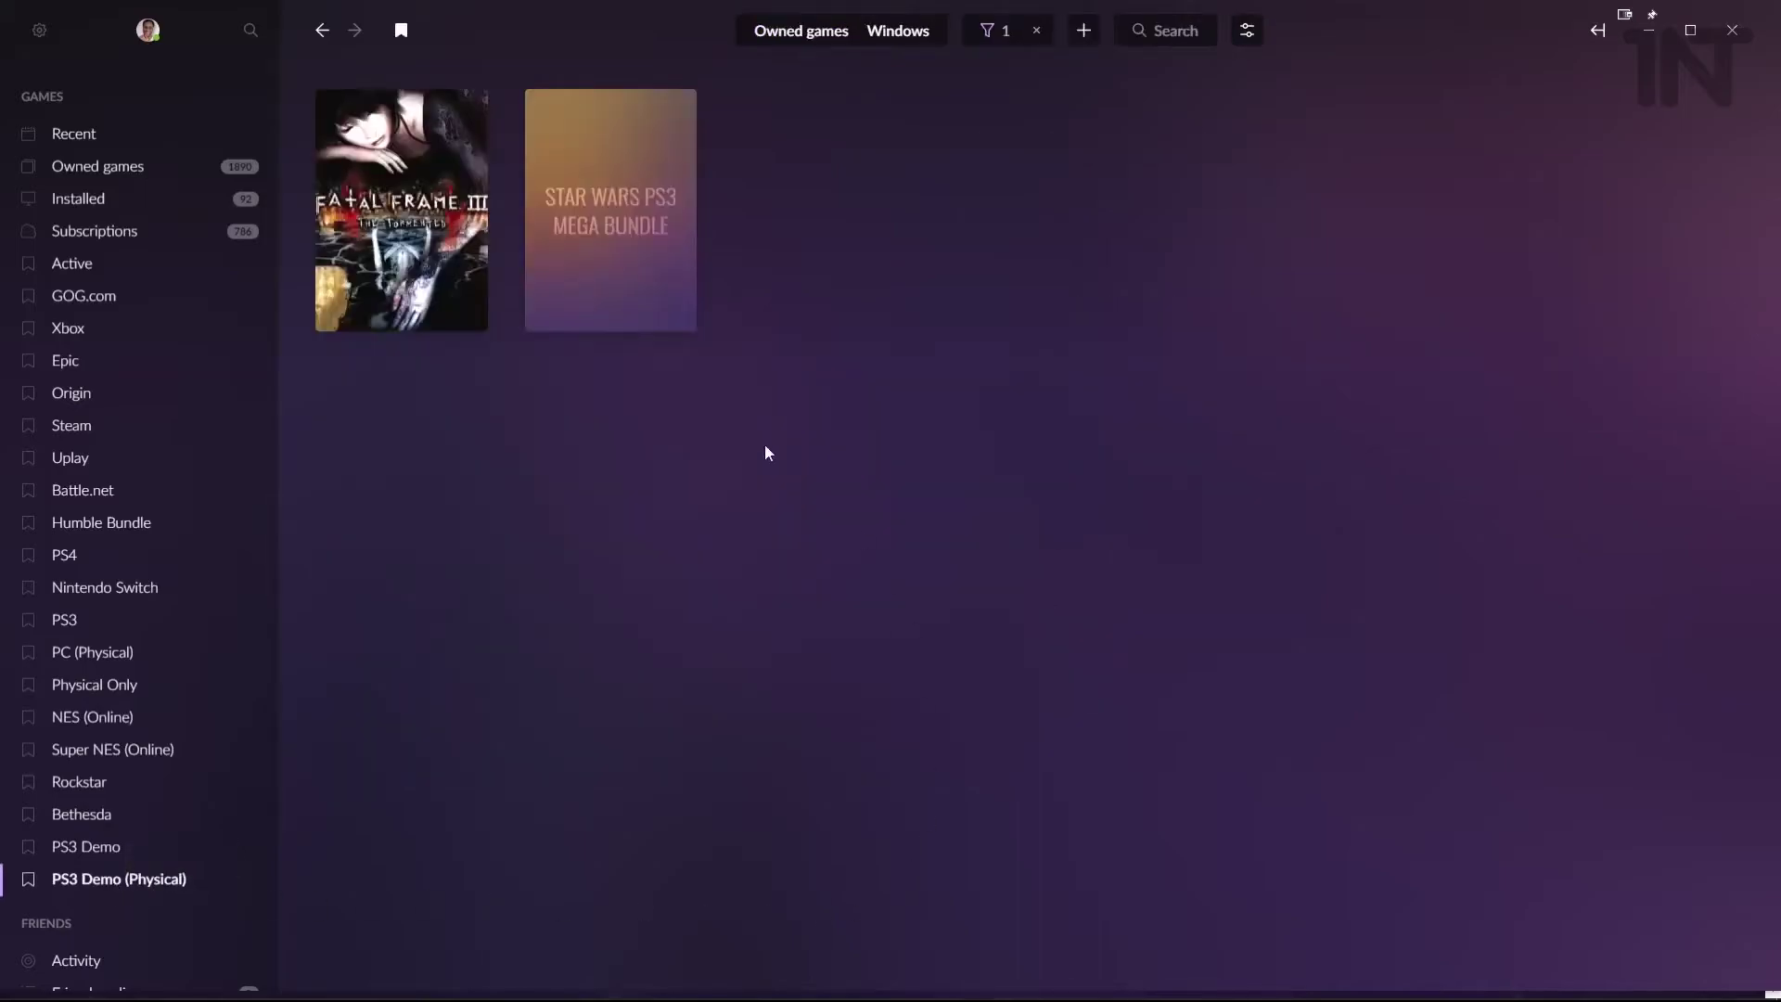
- Remove STAR WARS PS3 Mega Bundle from the library and return to the PS3 Demo bookmark
{"action": "left_click", "coordinate": [81, 859]}
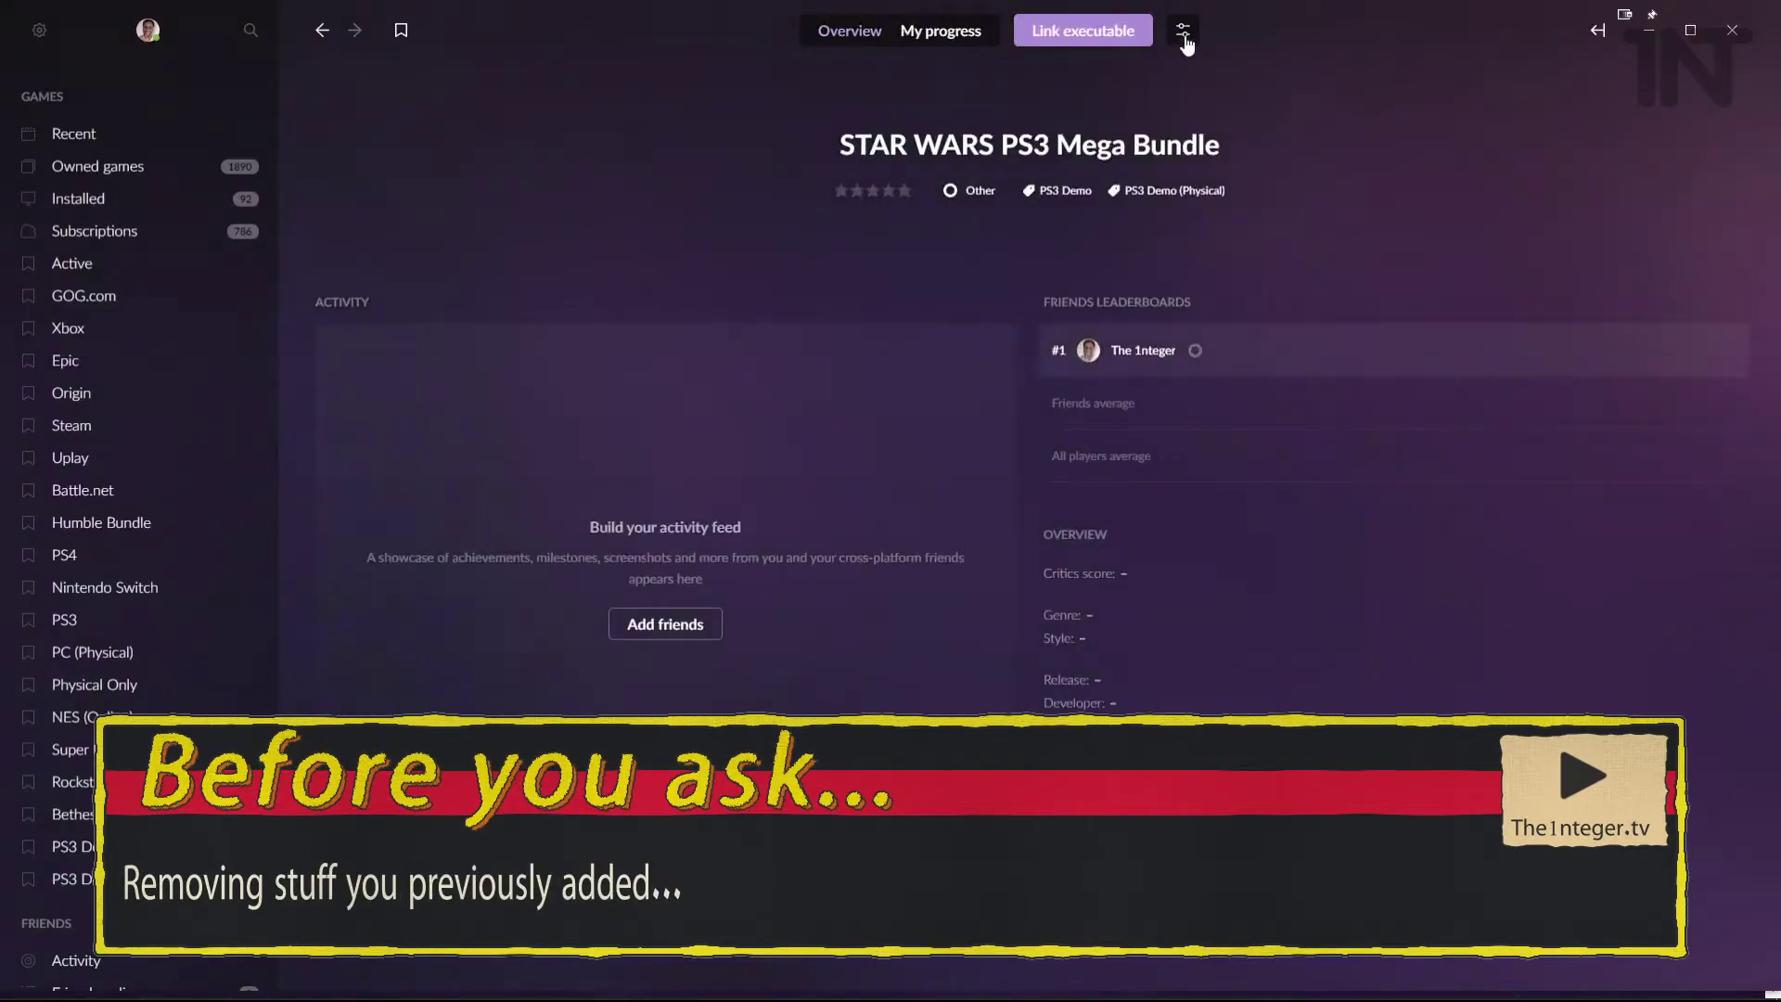
{"action": "left_click", "coordinate": [1184, 34]}
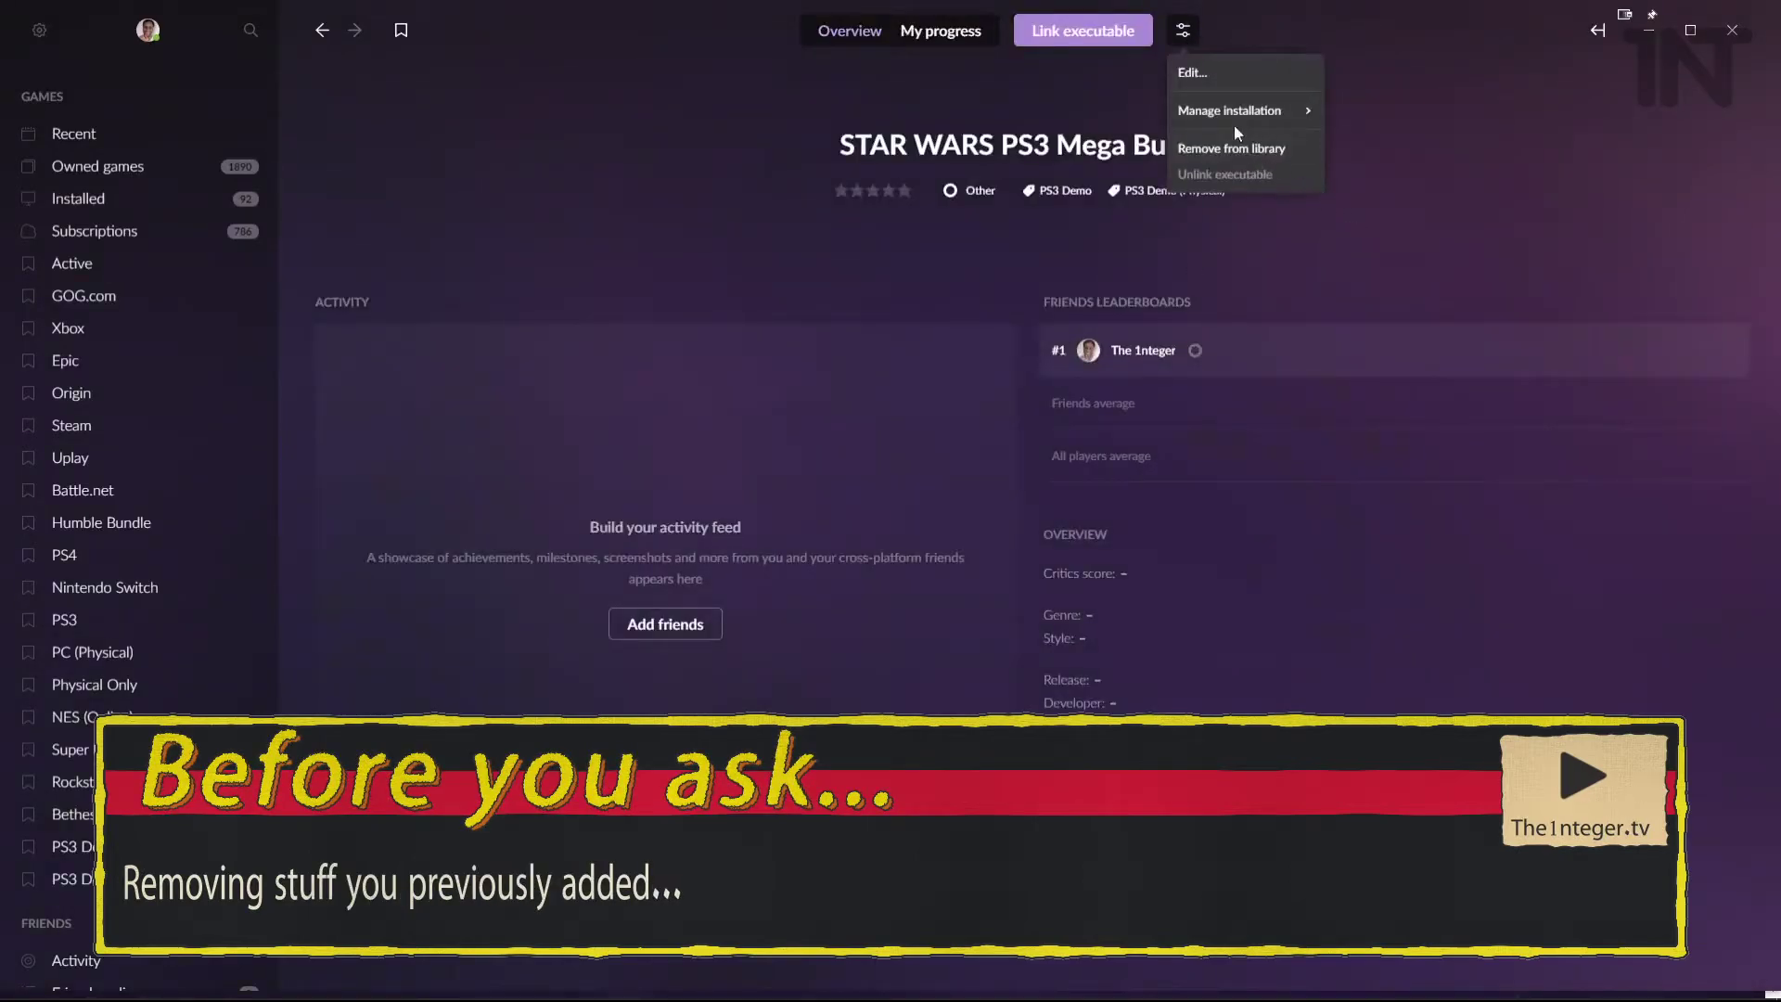
{"action": "left_click", "coordinate": [1244, 152]}
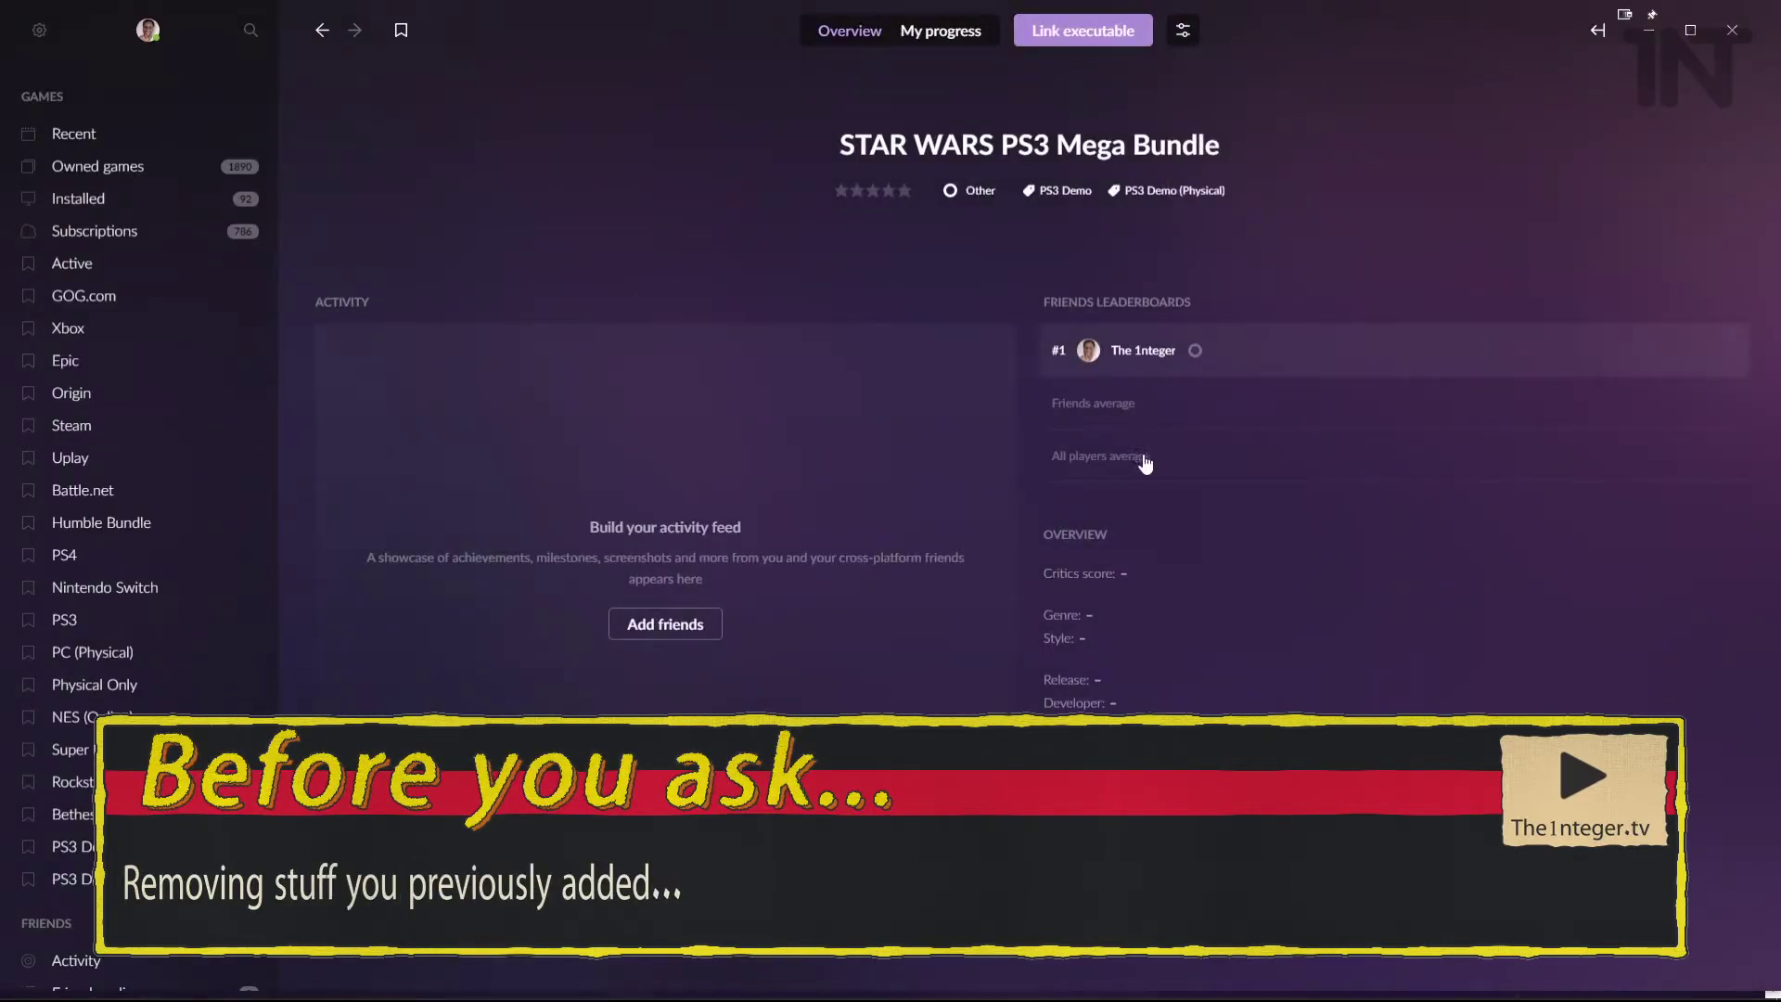
{"action": "key", "text": "alt+Left"}
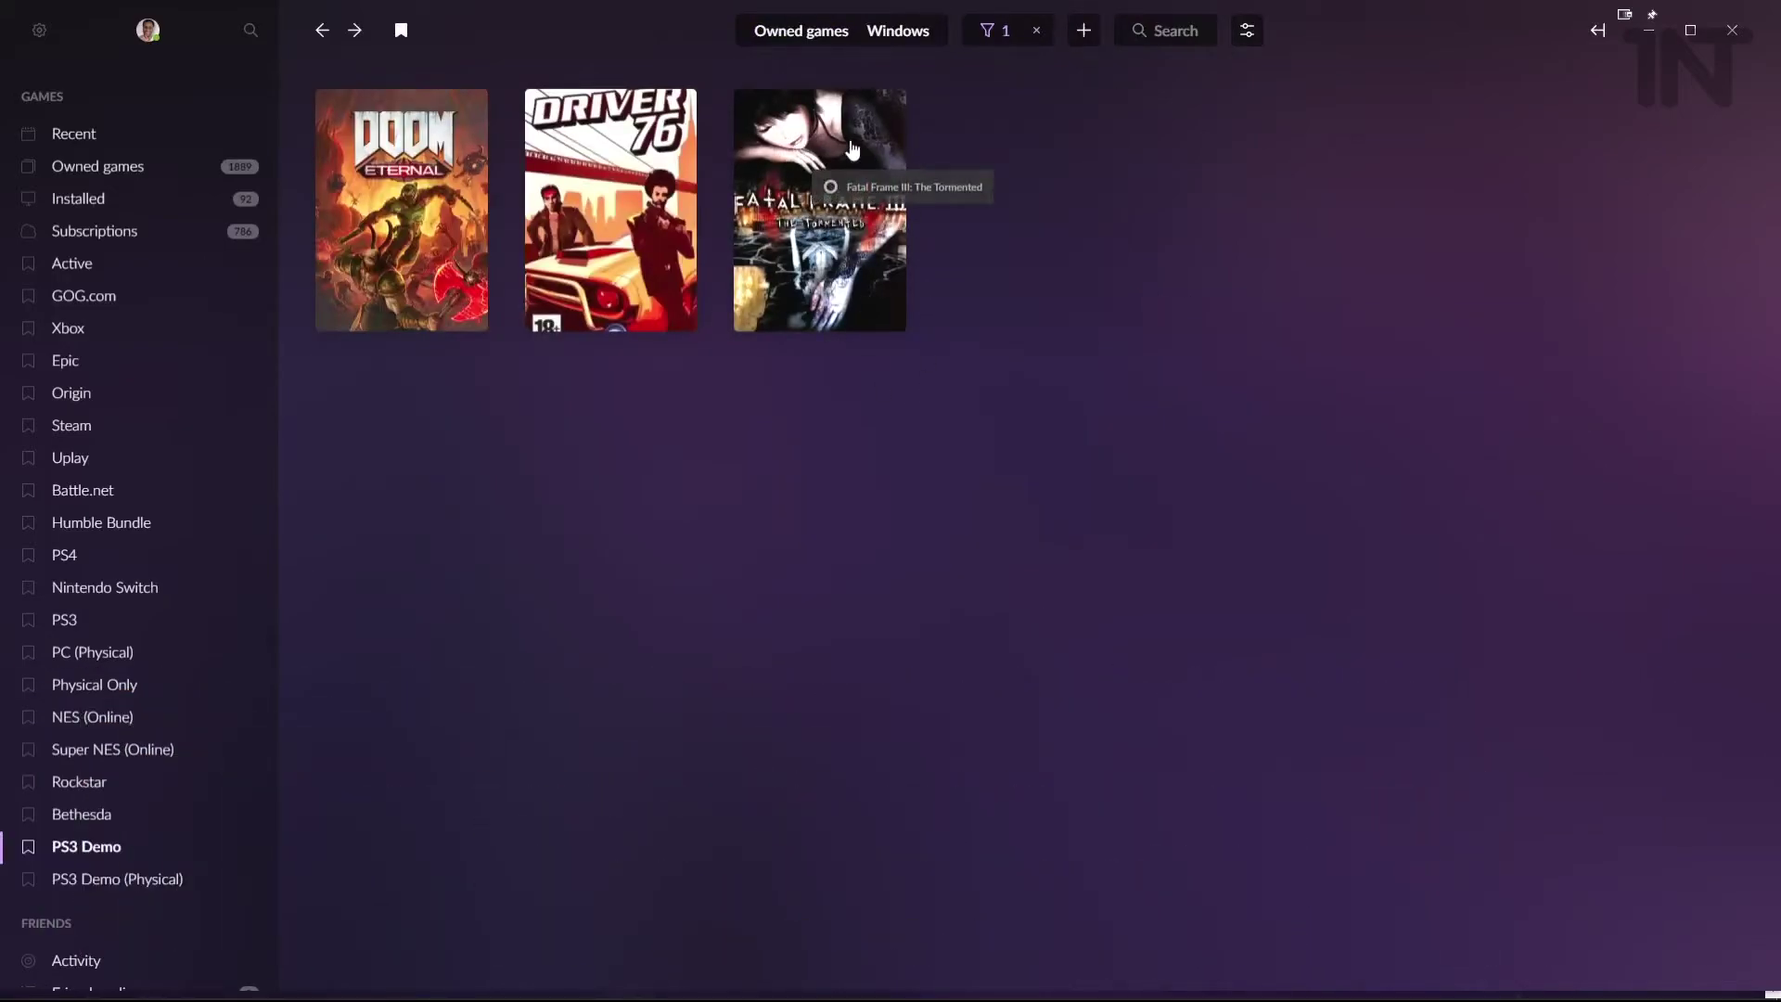
- Open Fatal Frame III: The Tormented from the PS3 Demo games and remove it from the library
{"action": "right_click", "coordinate": [840, 151]}
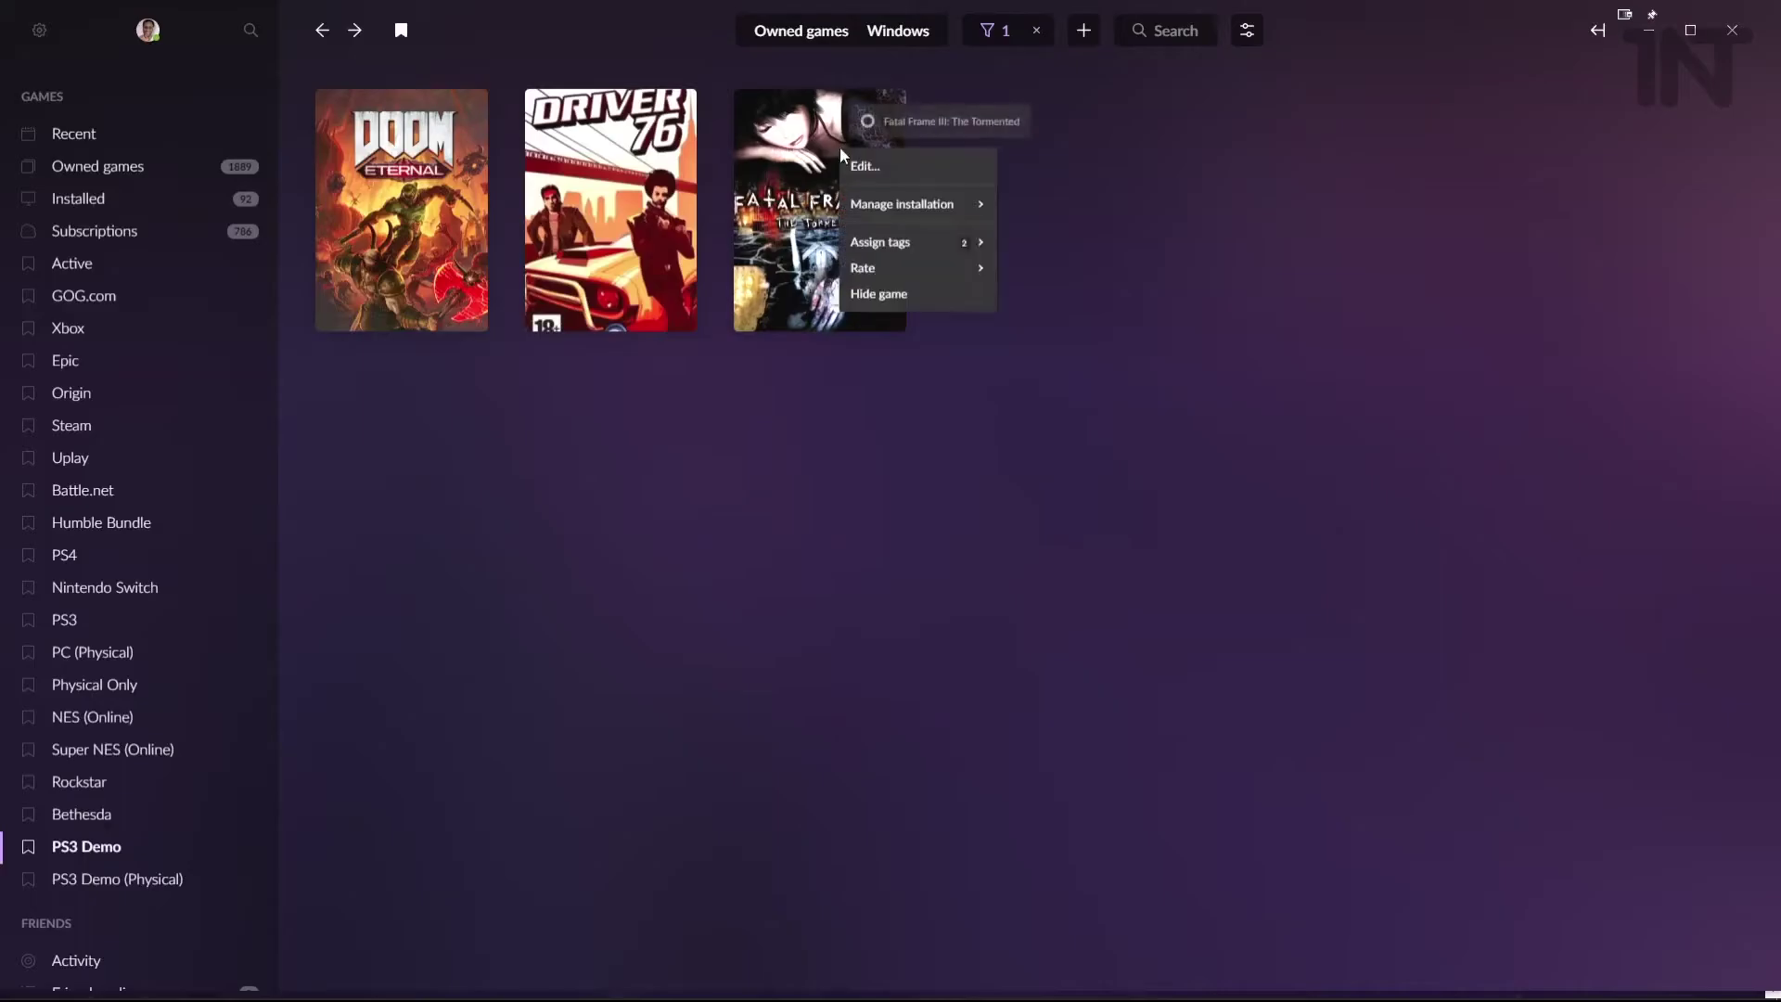
{"action": "left_click", "coordinate": [962, 211]}
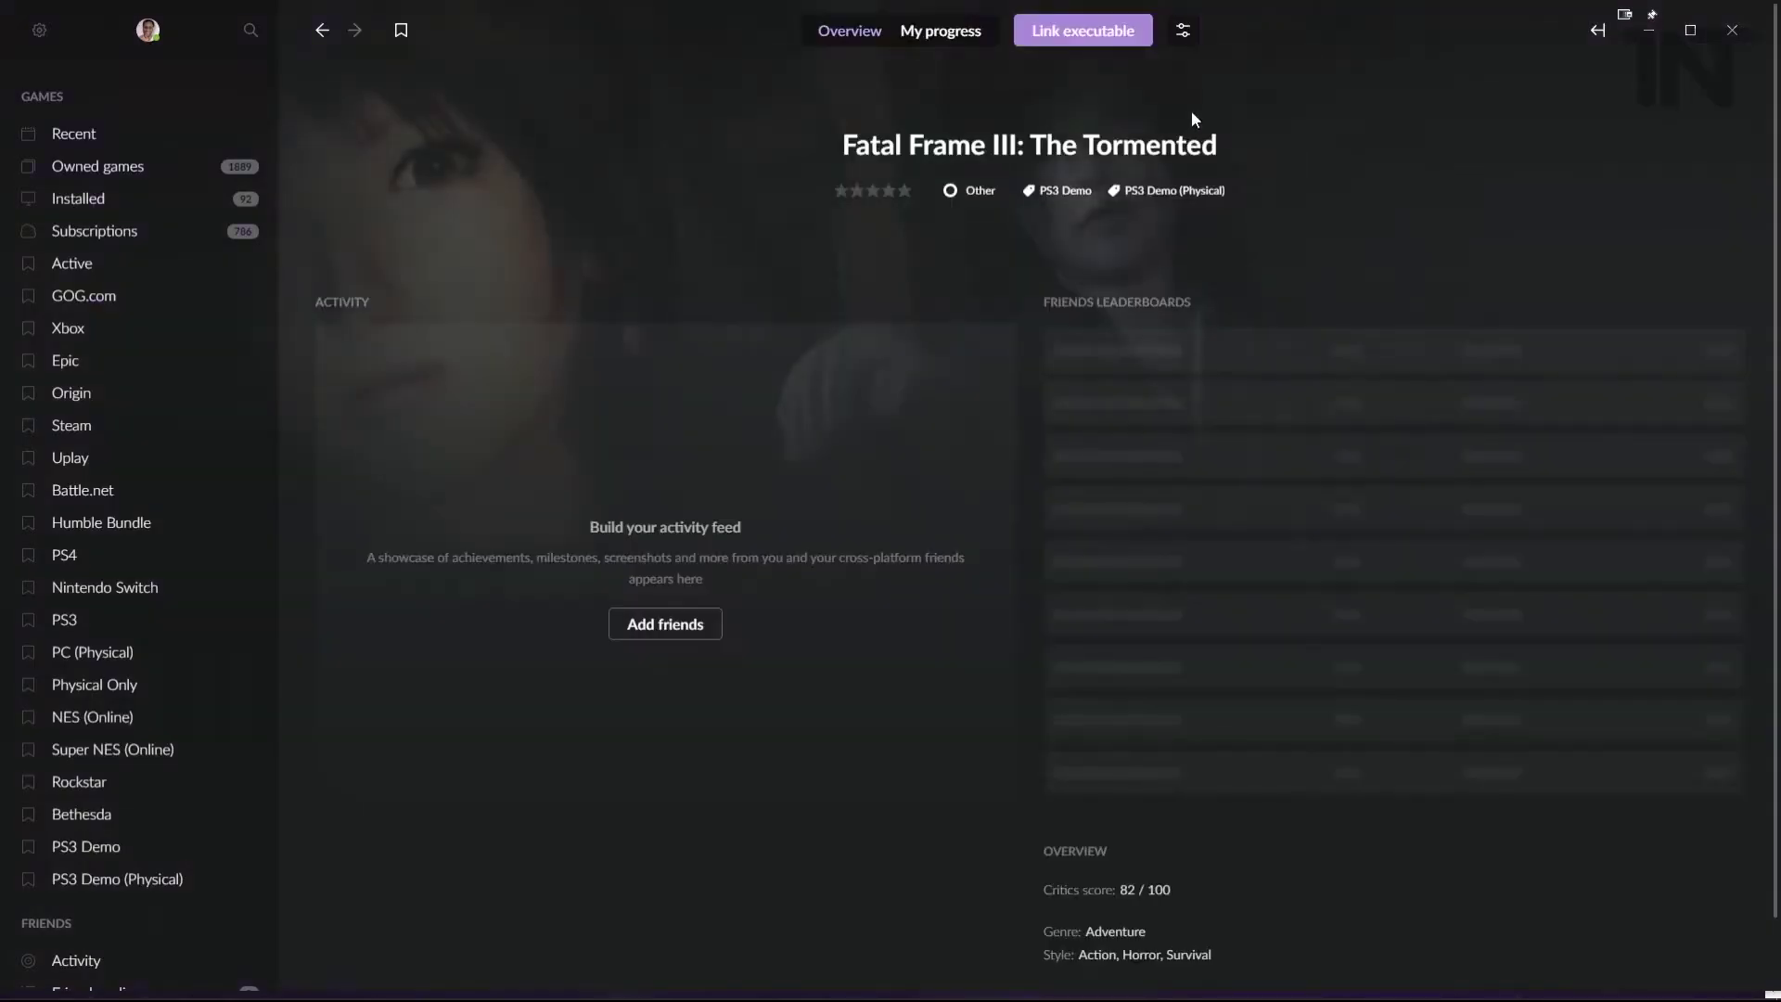
{"action": "left_click", "coordinate": [1182, 30]}
{"action": "left_click", "coordinate": [1253, 151]}
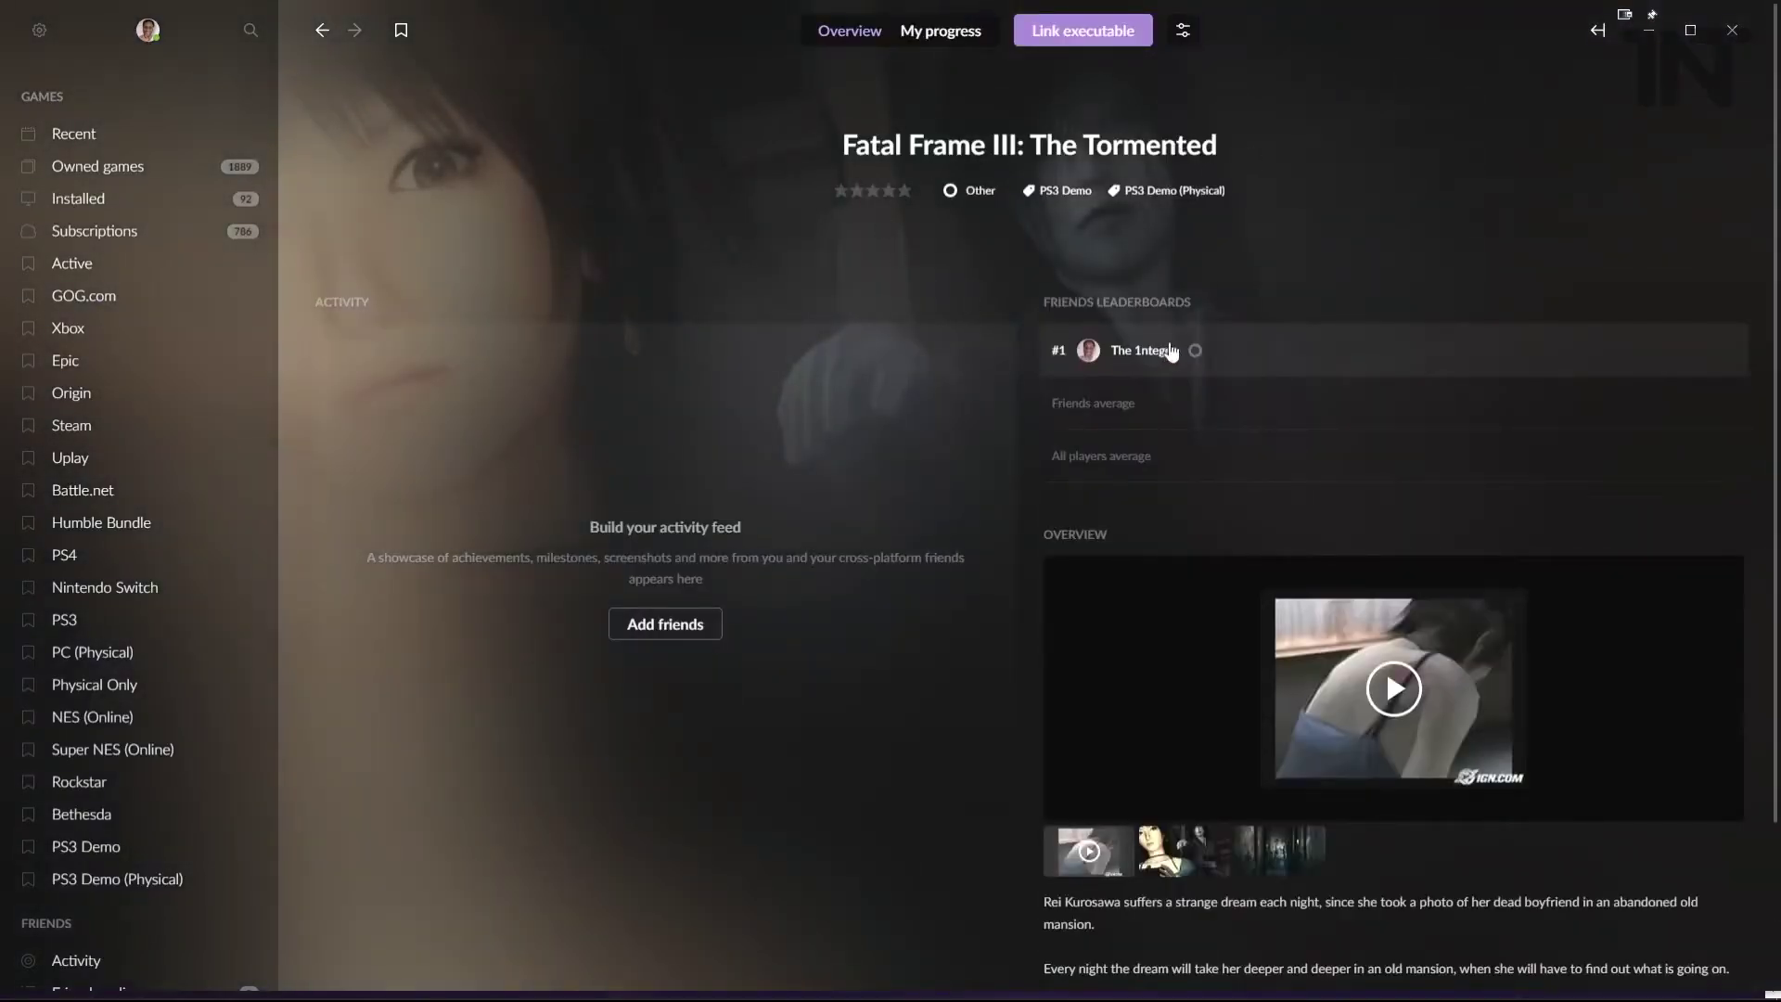
{"action": "key", "text": "alt+Left"}
- Remove Driver 76 and DOOM Eternal from the library and return to the PS3 Demo games
{"action": "right_click", "coordinate": [562, 167]}
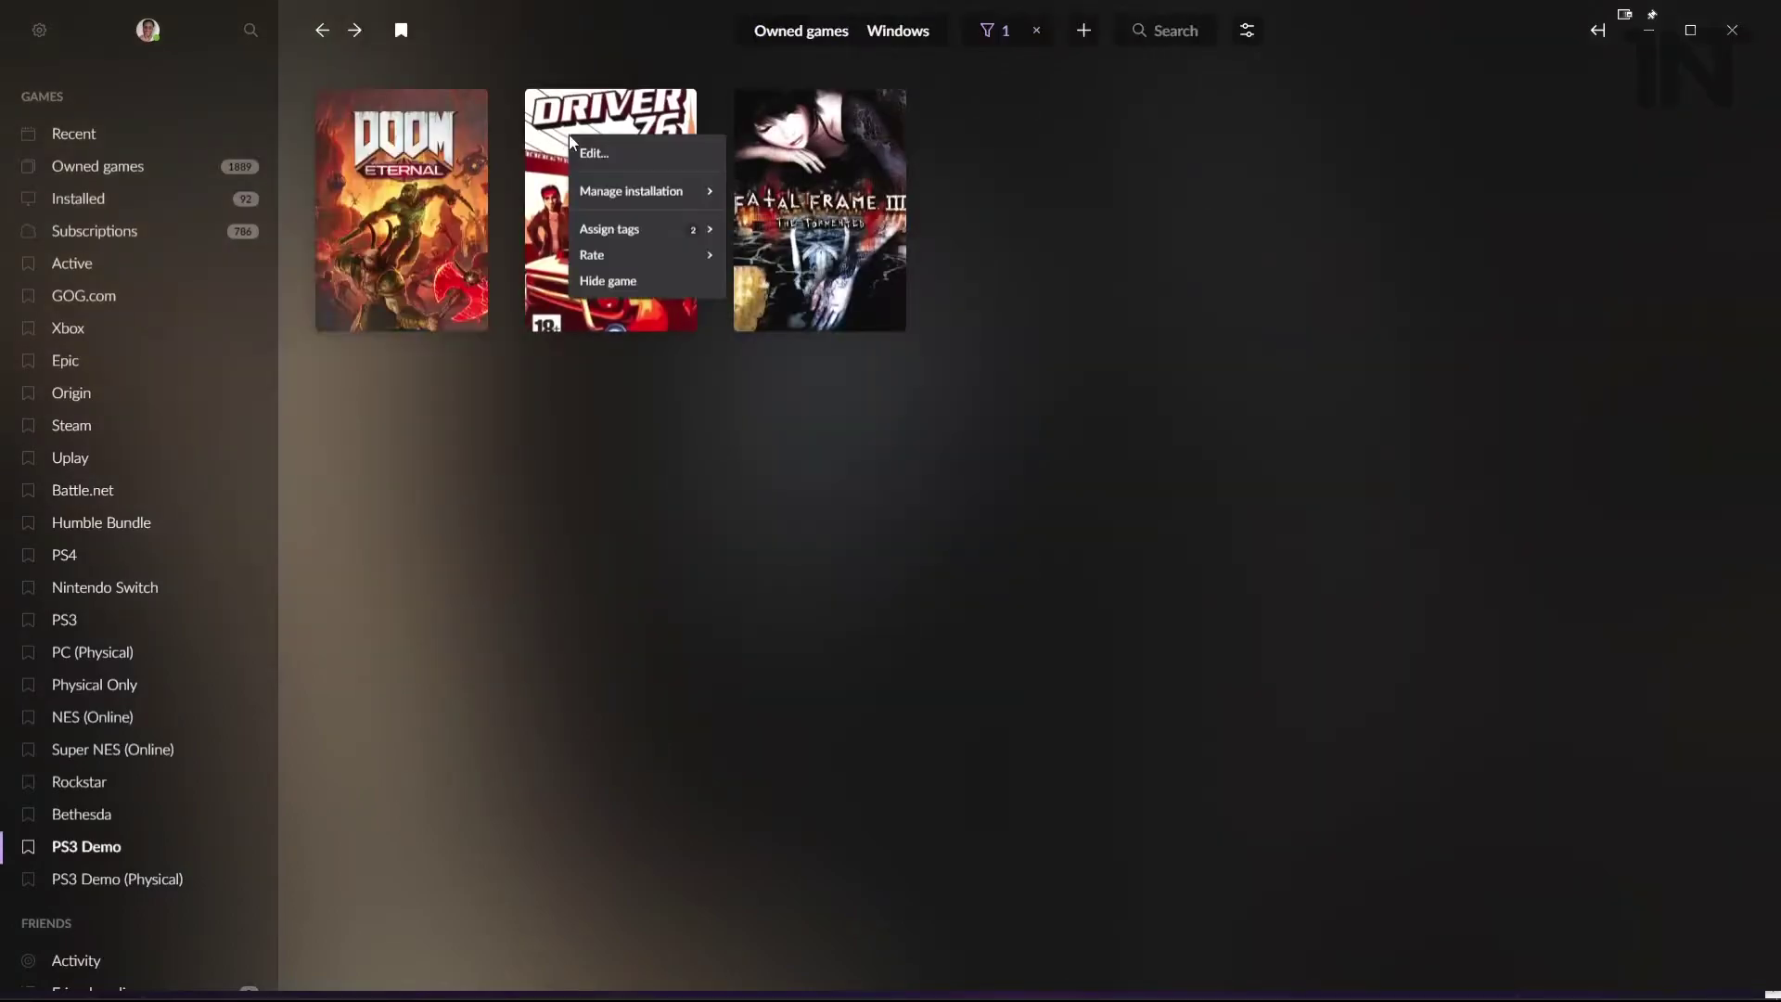
{"action": "left_click", "coordinate": [582, 115]}
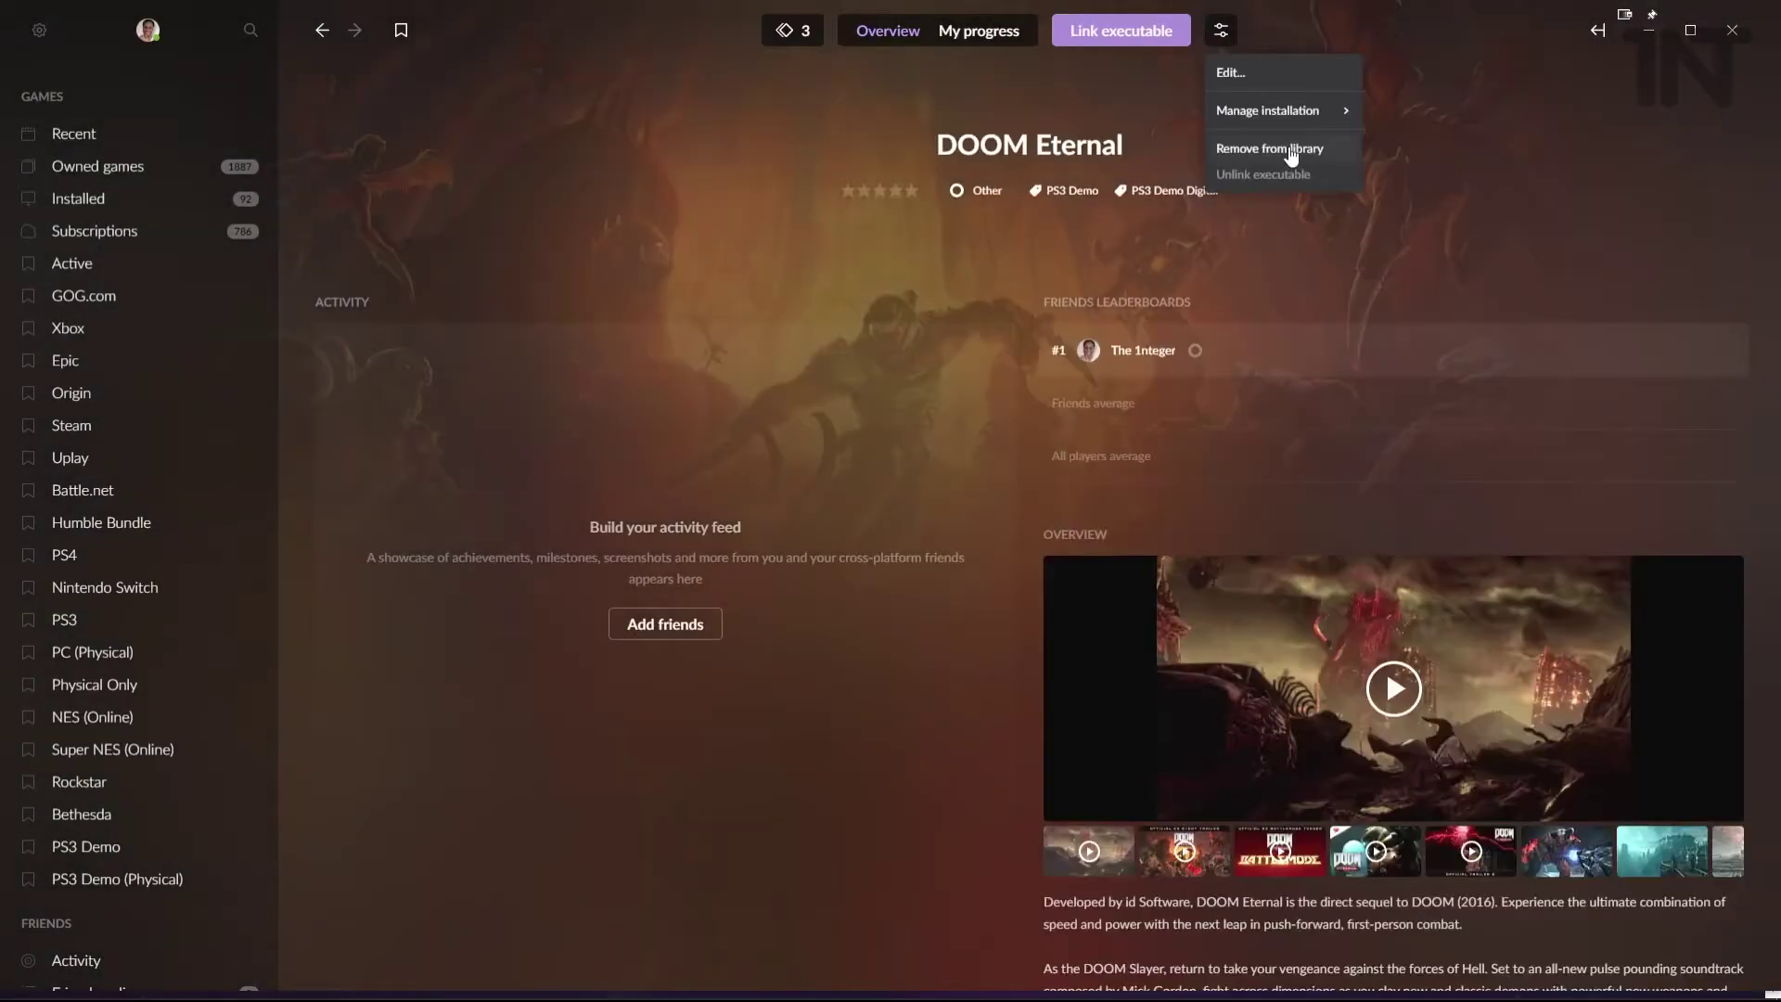
{"action": "left_click", "coordinate": [1290, 151]}
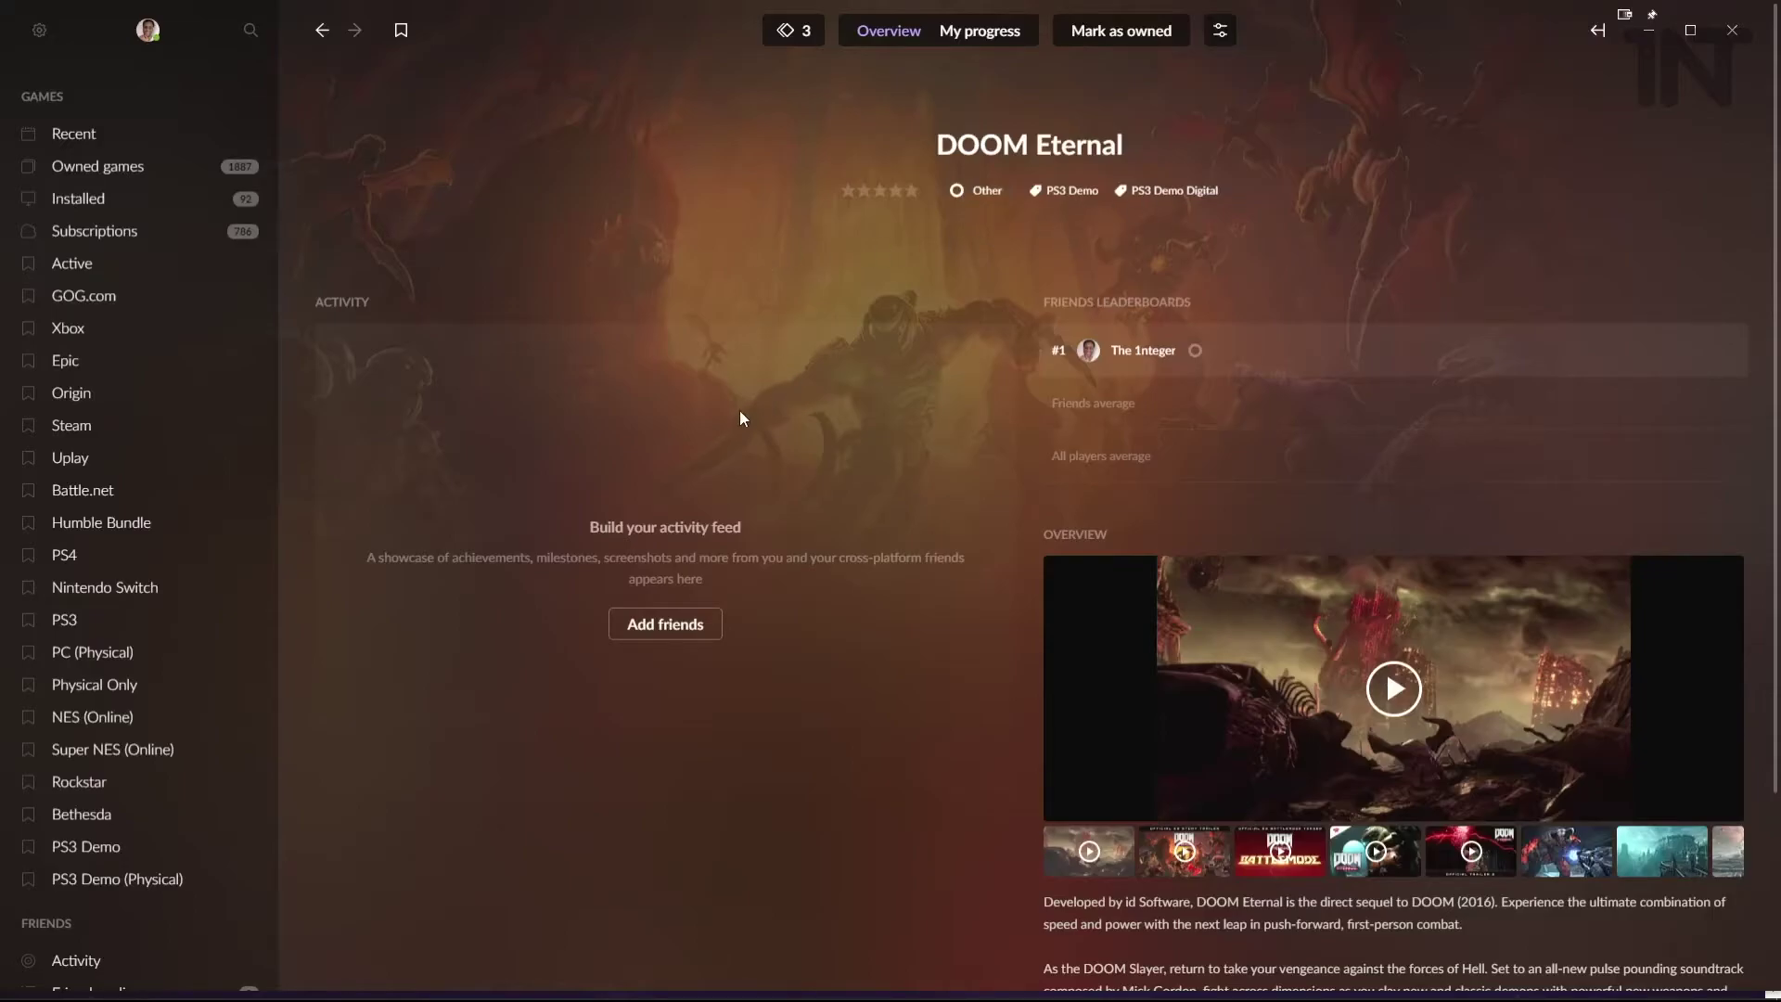
{"action": "key", "text": "alt+Left"}
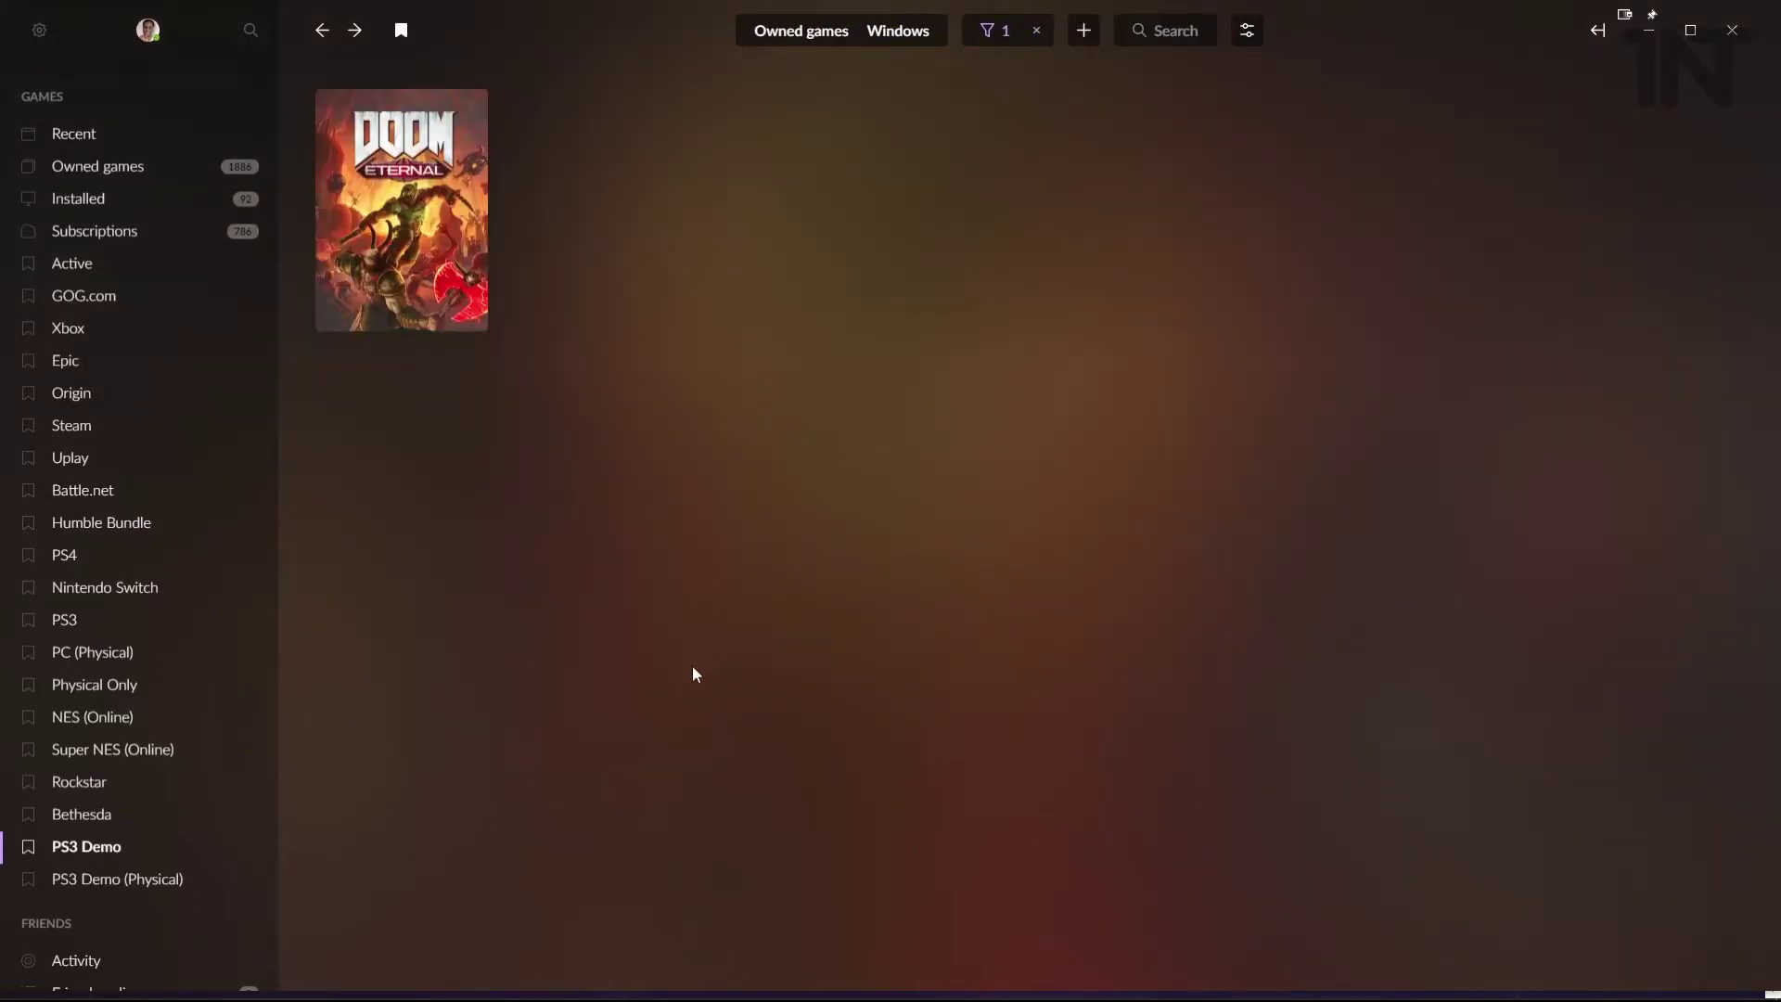
- Clear the PS3 Demo and PS3 Demo Digital tags from the remaining DOOM Eternal entry
{"action": "right_click", "coordinate": [409, 192]}
{"action": "mouse_move", "coordinate": [560, 409]}
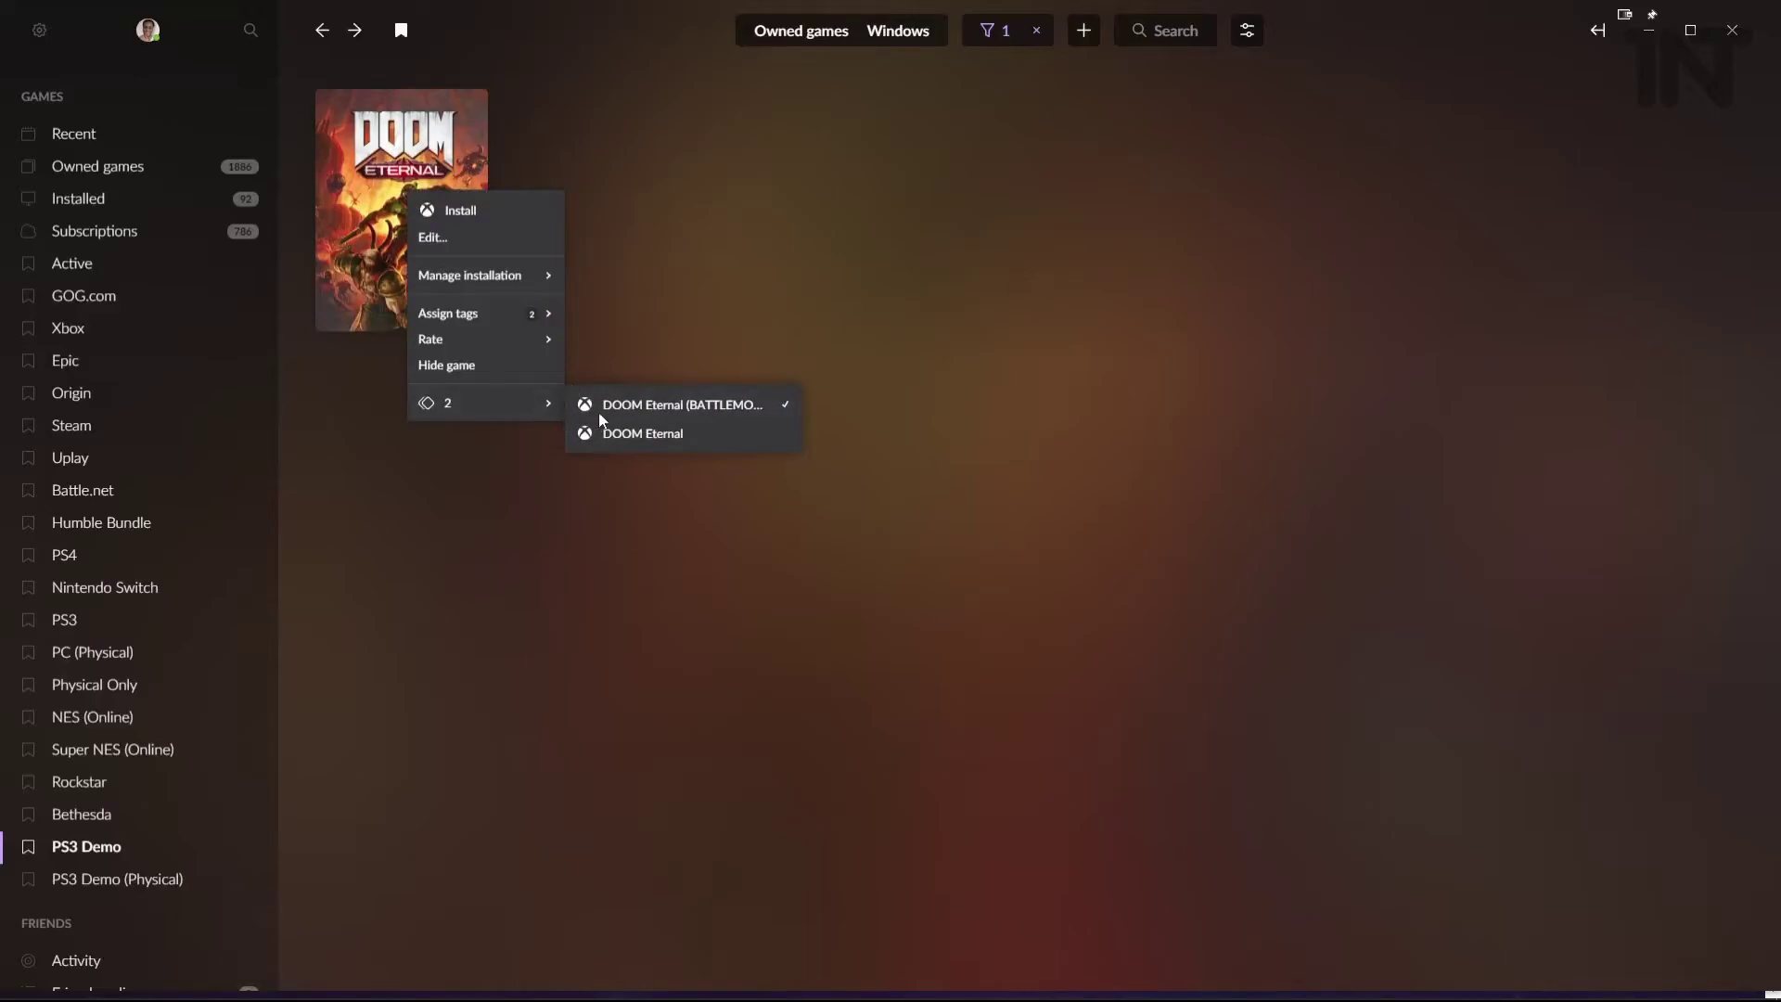
{"action": "mouse_move", "coordinate": [480, 317]}
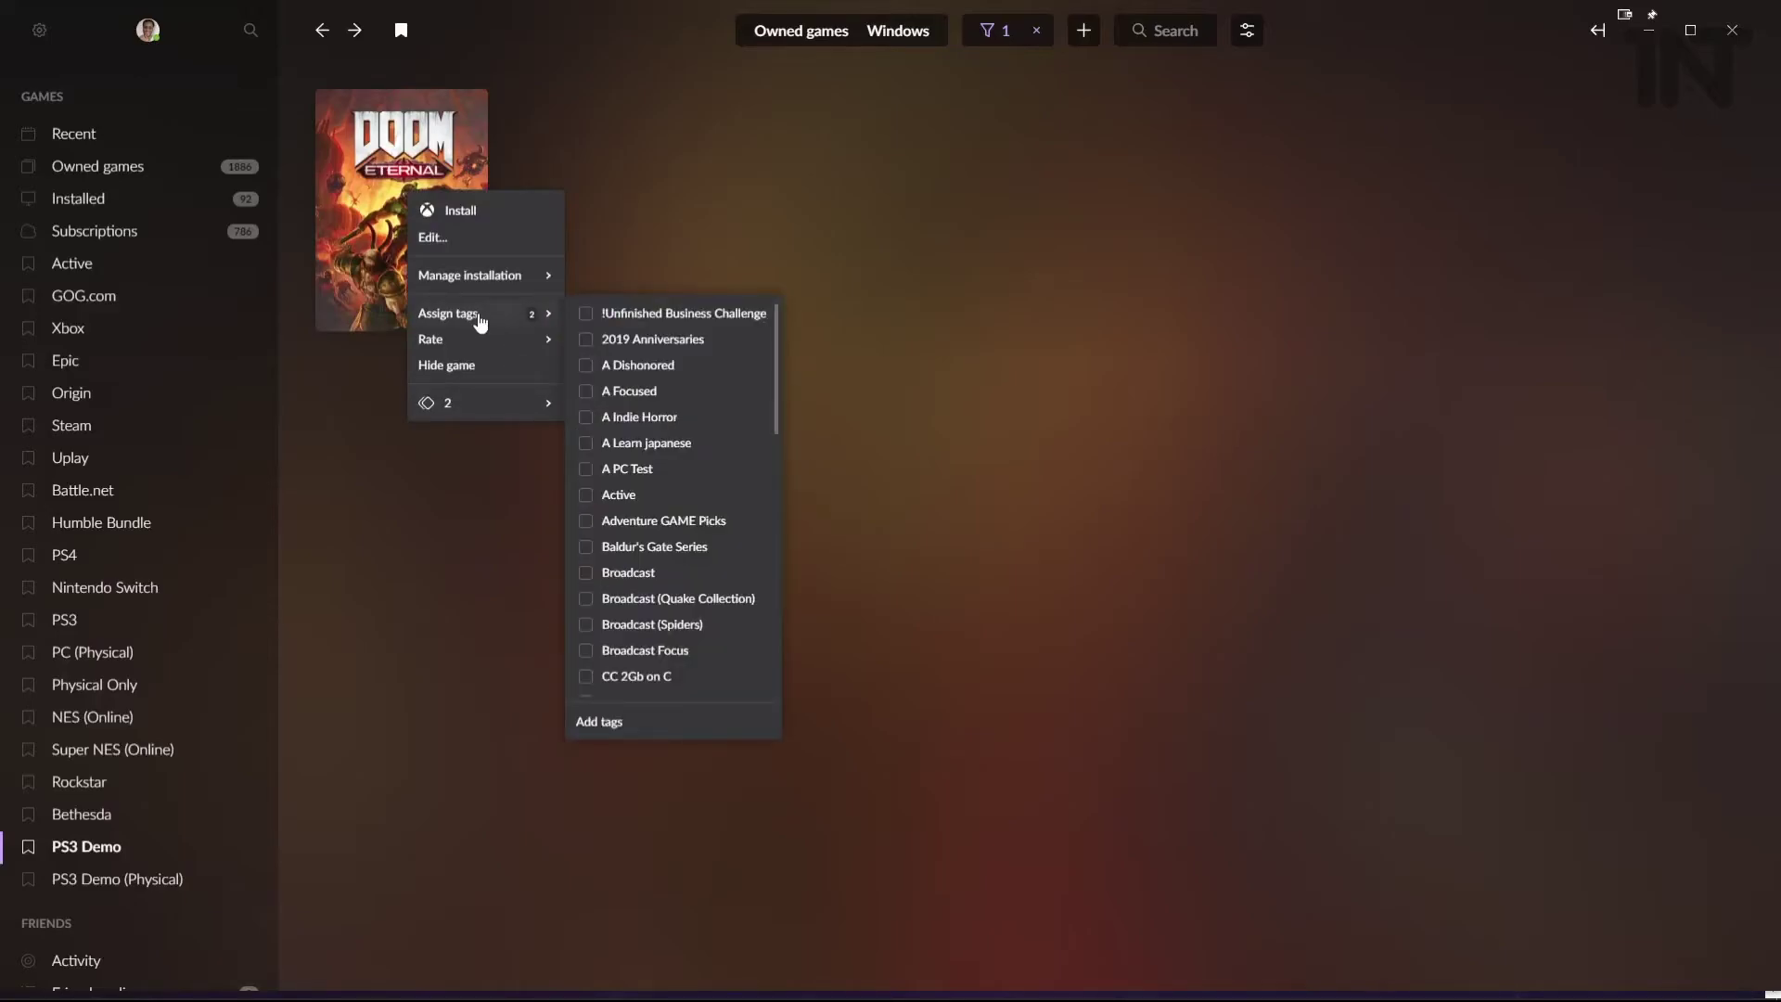
{"action": "scroll", "coordinate": [655, 422], "scroll_direction": "down", "scroll_amount": 10}
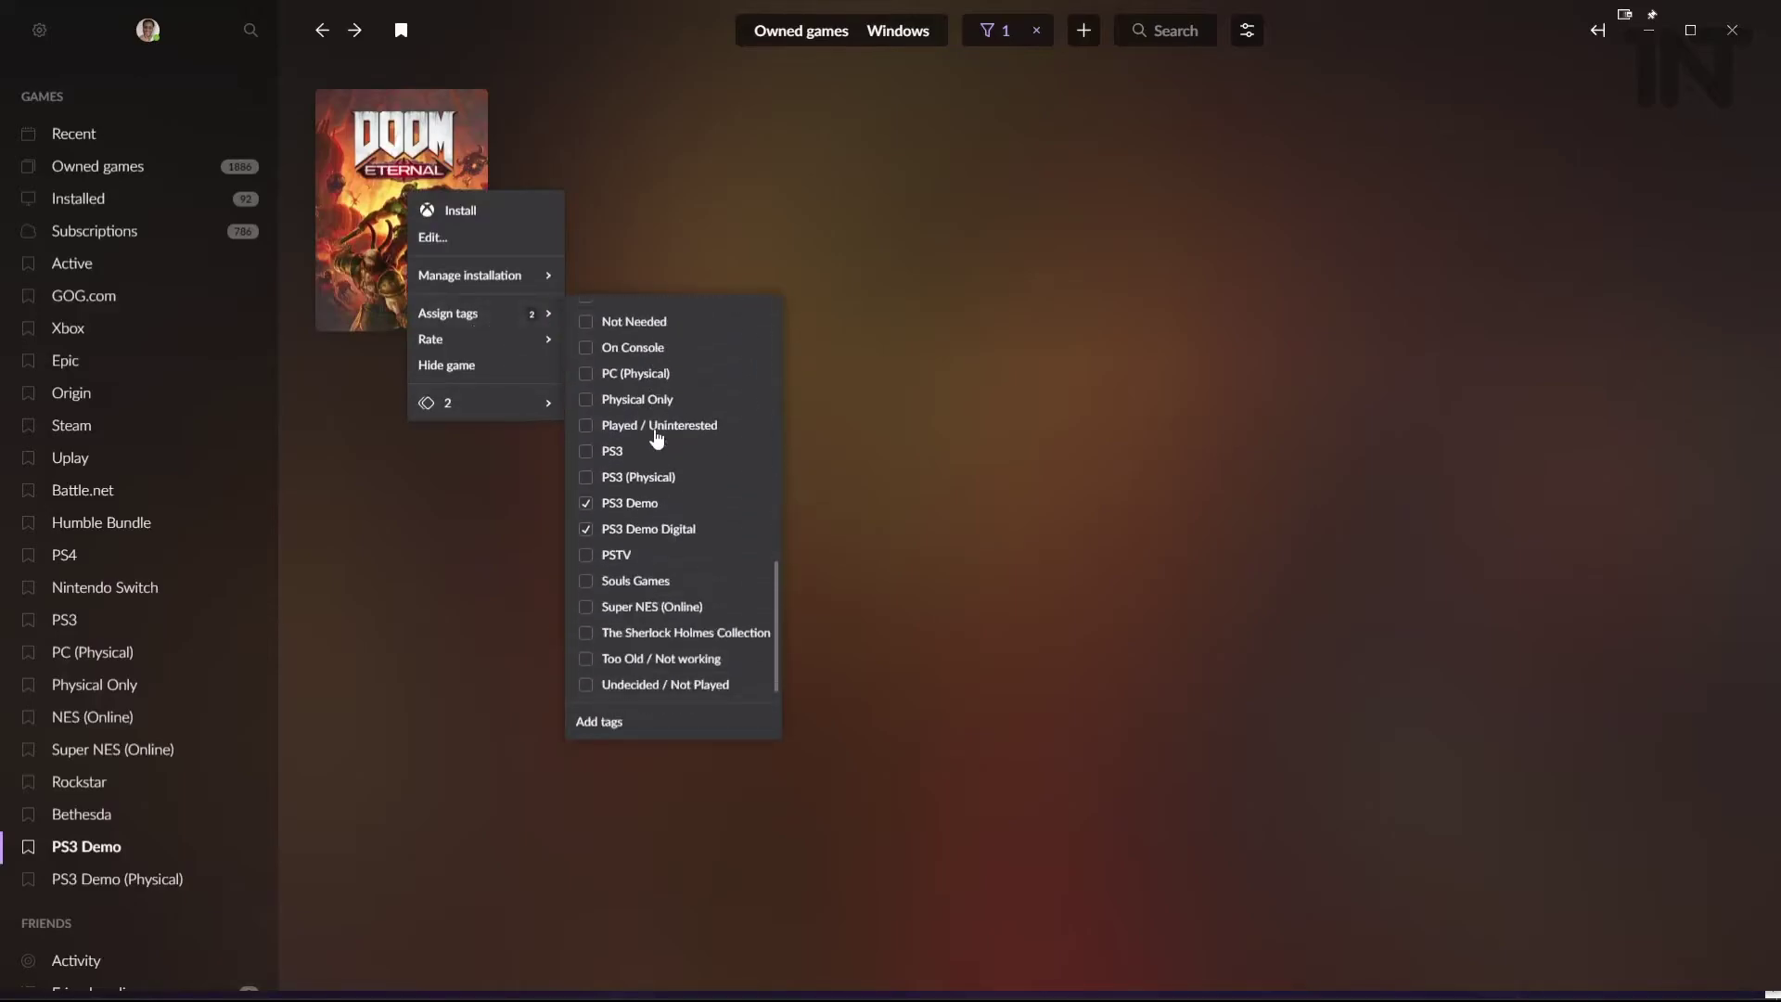
{"action": "left_click", "coordinate": [587, 505]}
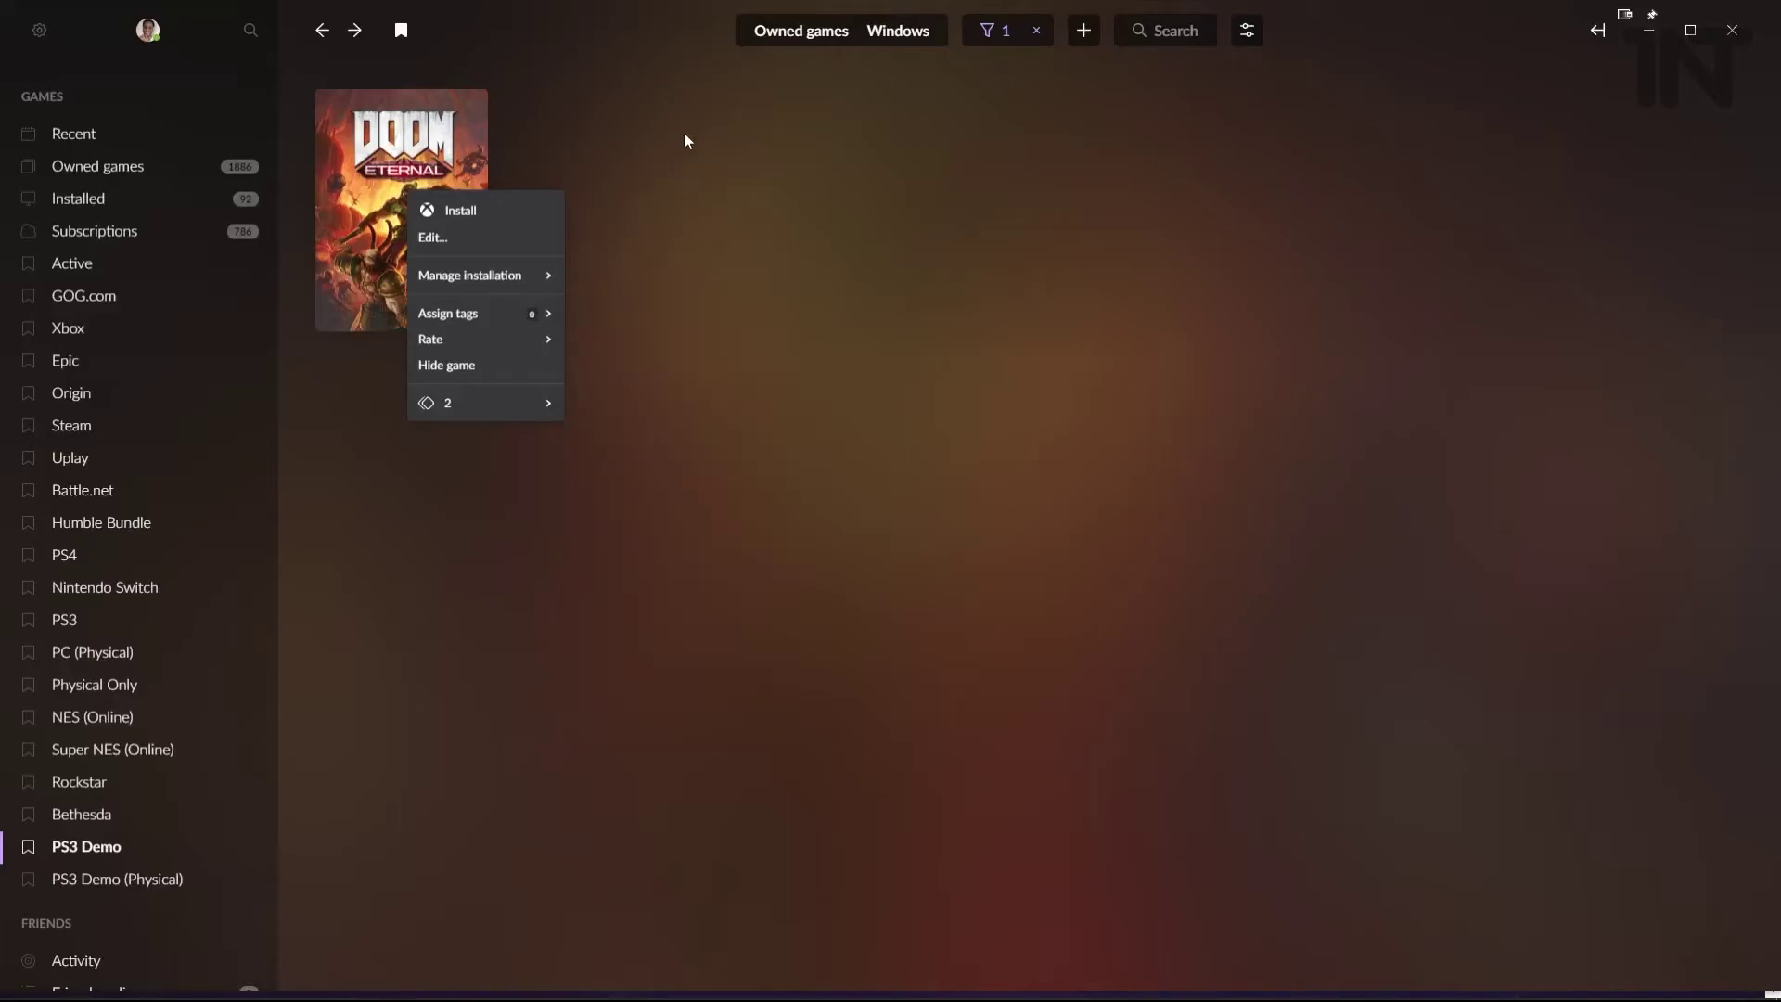
{"action": "left_click", "coordinate": [704, 187]}
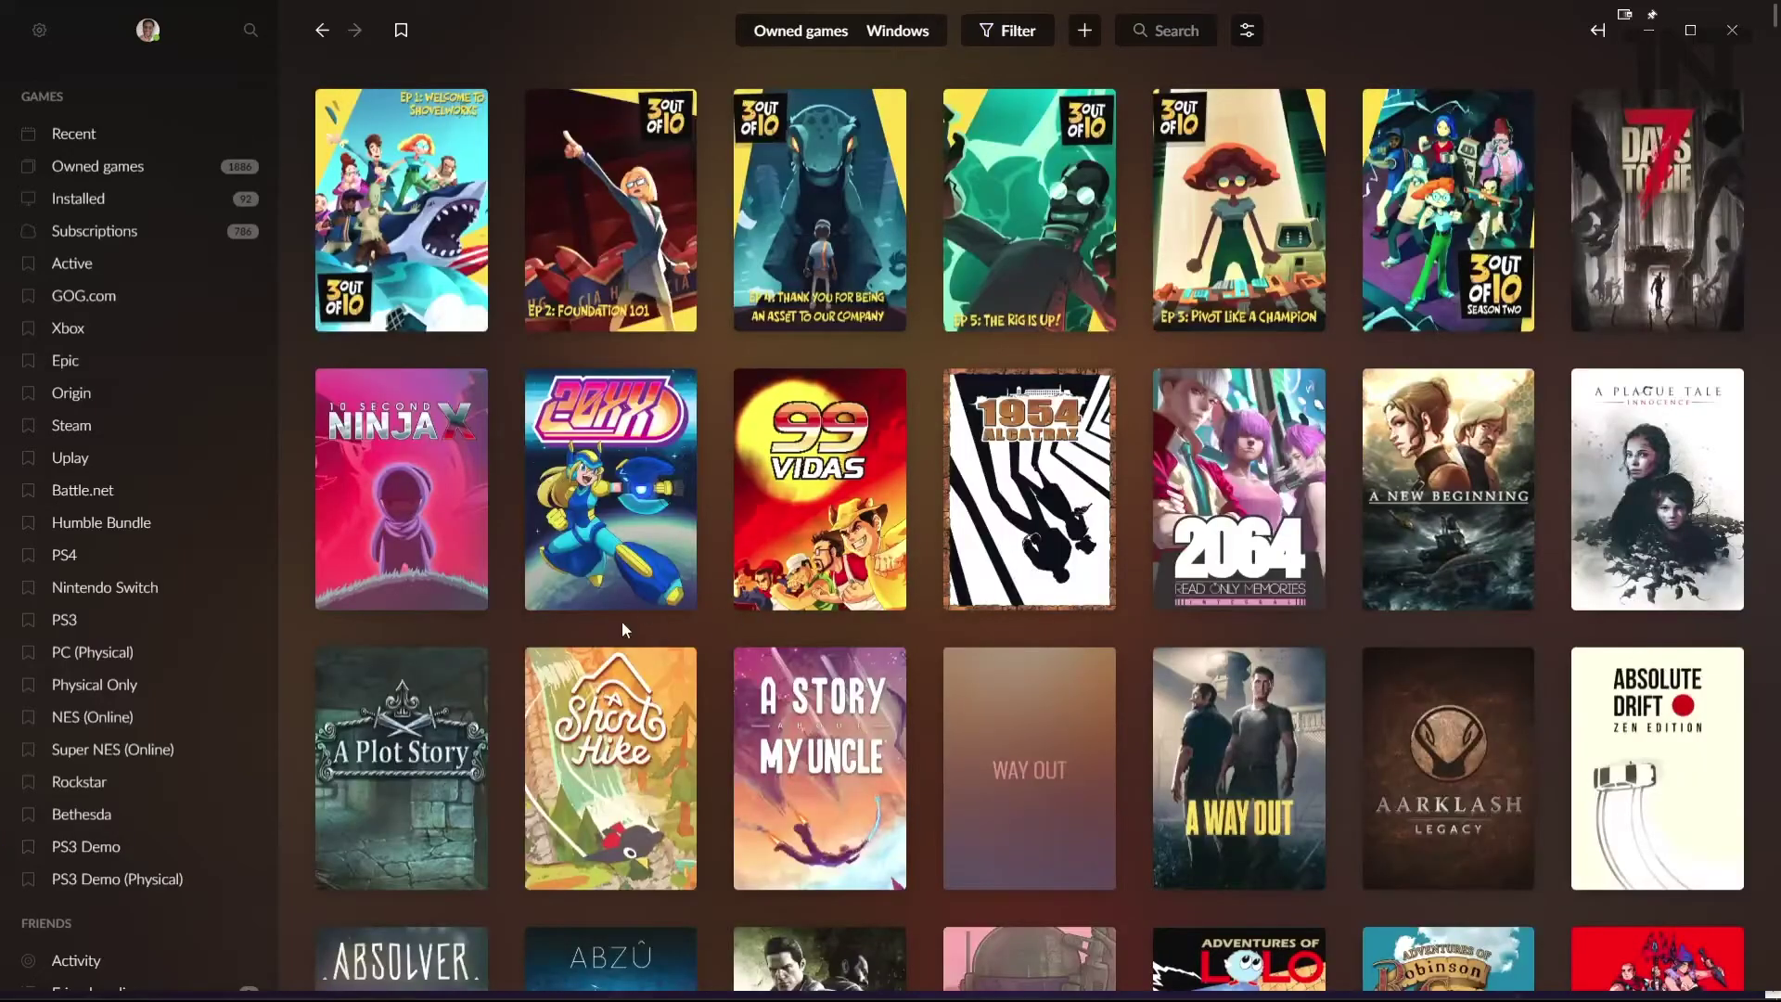
- Check the PS3 Demo bookmark for remaining games, and delete both the PS3 Demo and PS3 Demo (Physical) bookmarks
{"action": "left_click", "coordinate": [111, 846]}
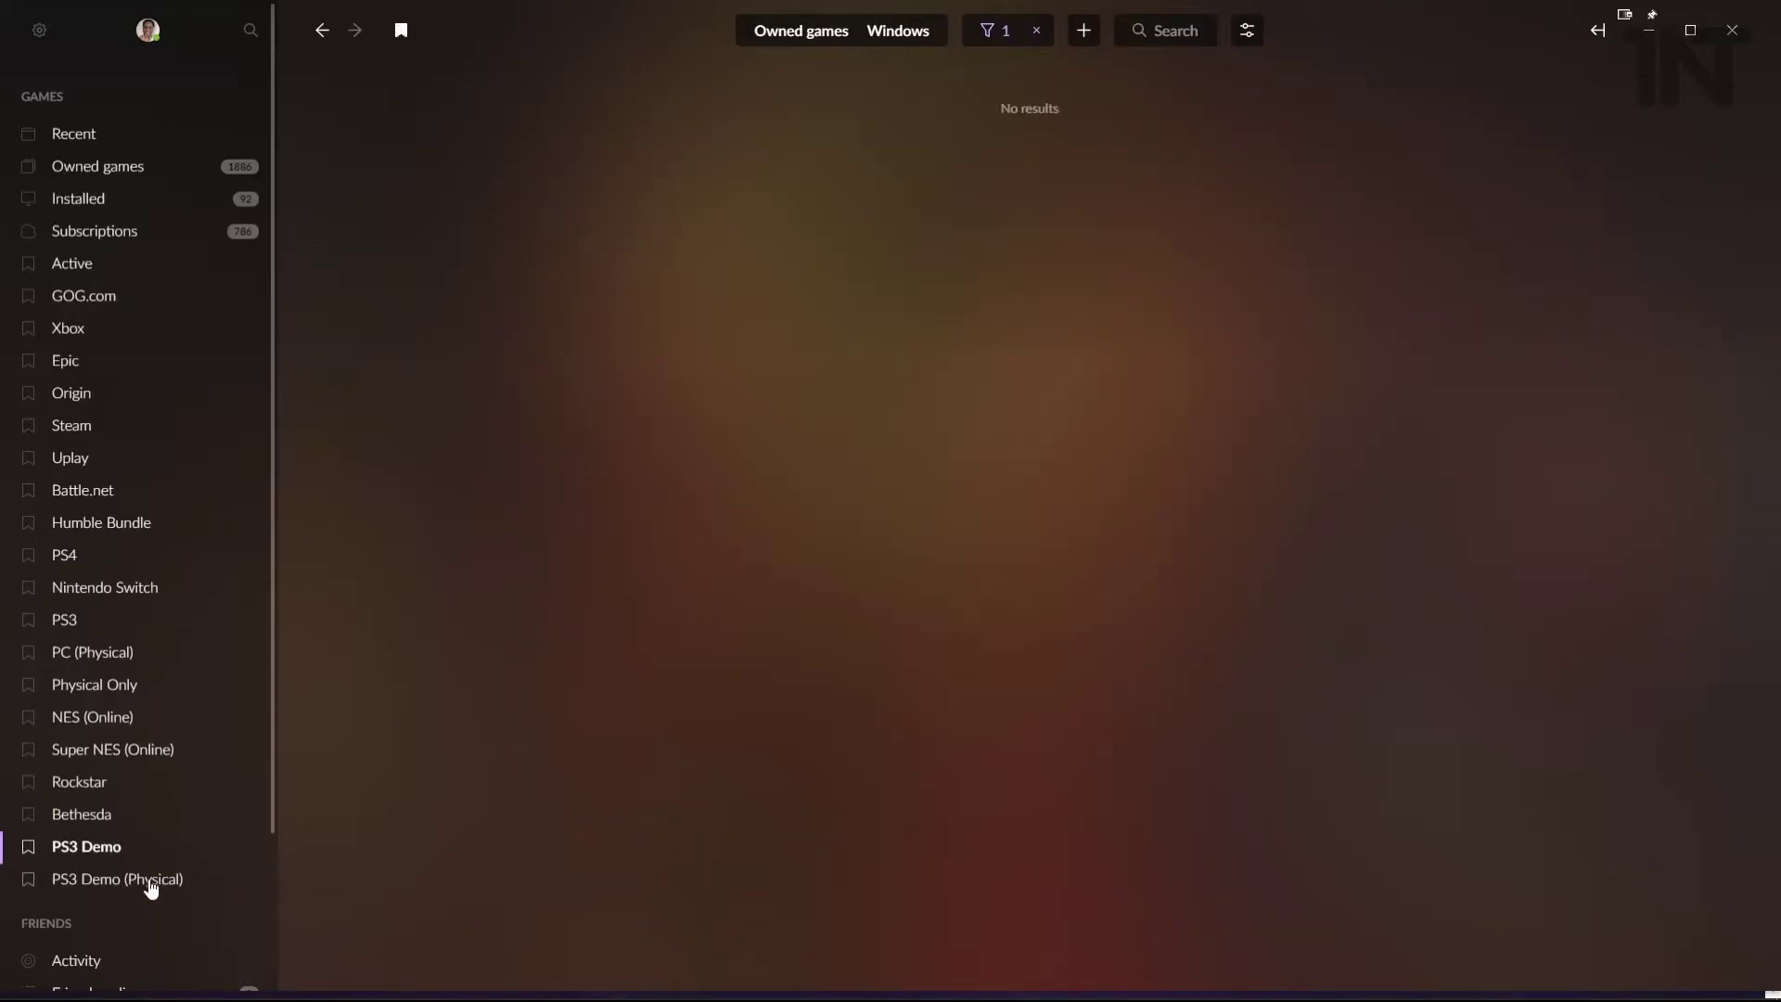
{"action": "right_click", "coordinate": [97, 851]}
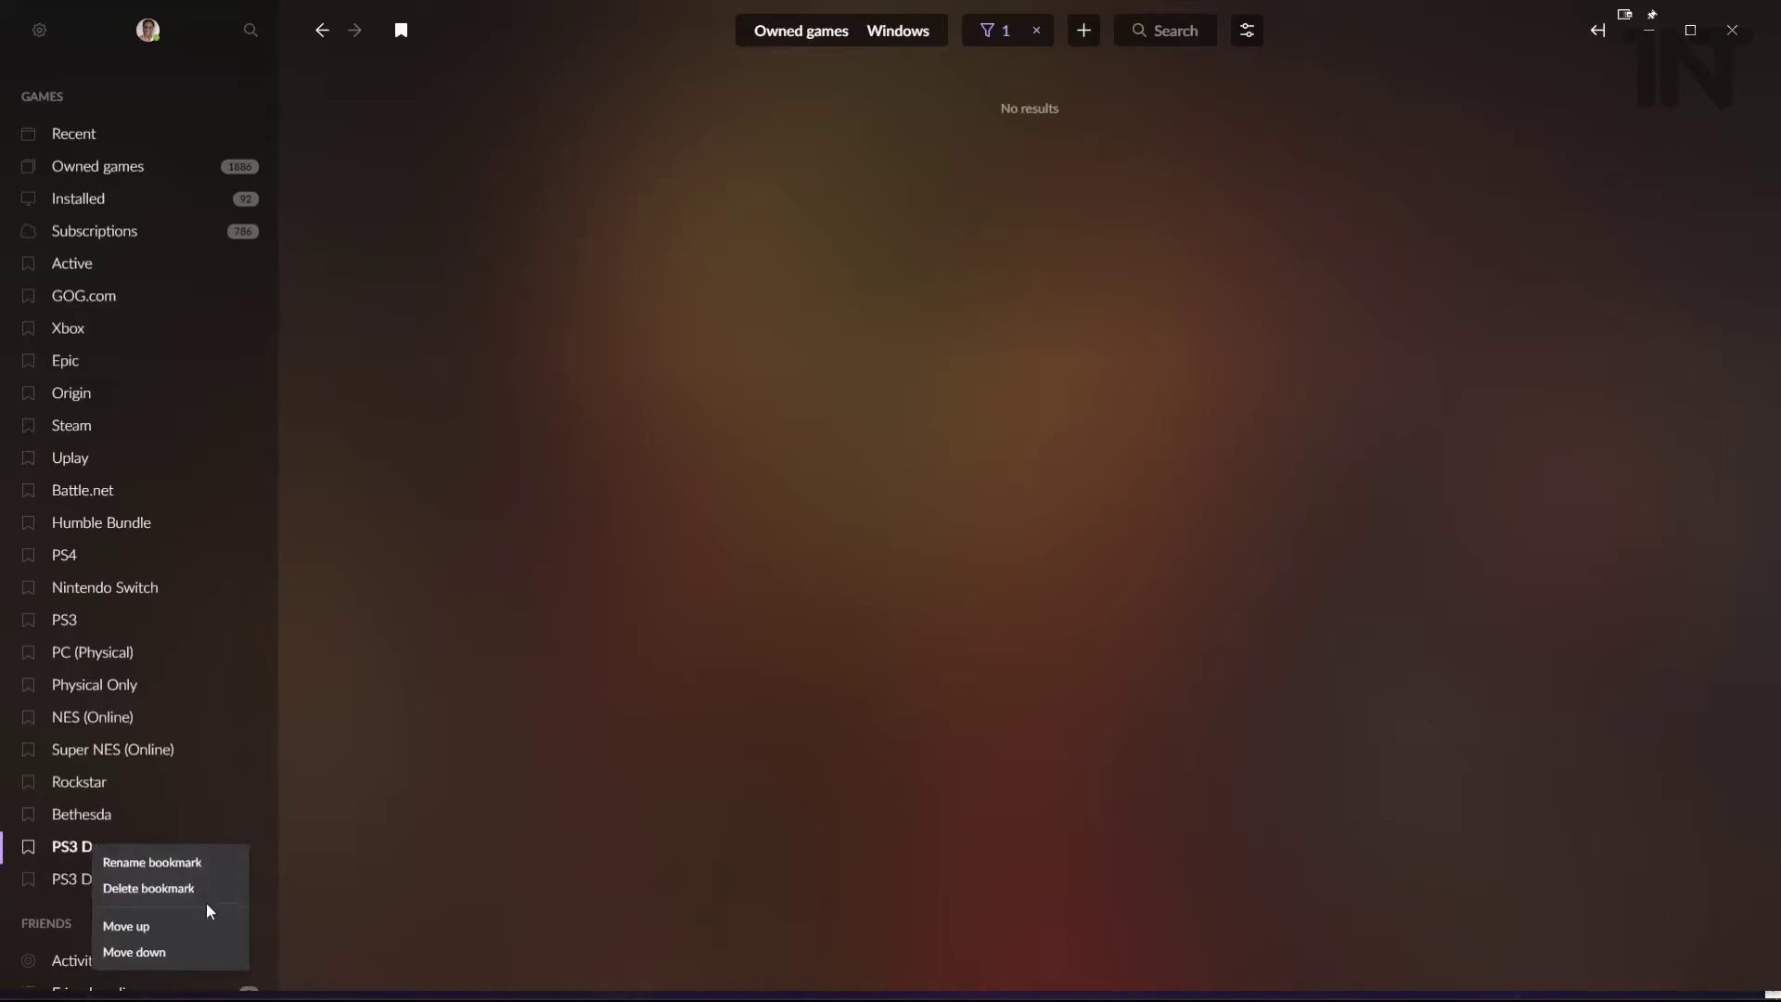
{"action": "left_click", "coordinate": [148, 888]}
{"action": "right_click", "coordinate": [97, 861]}
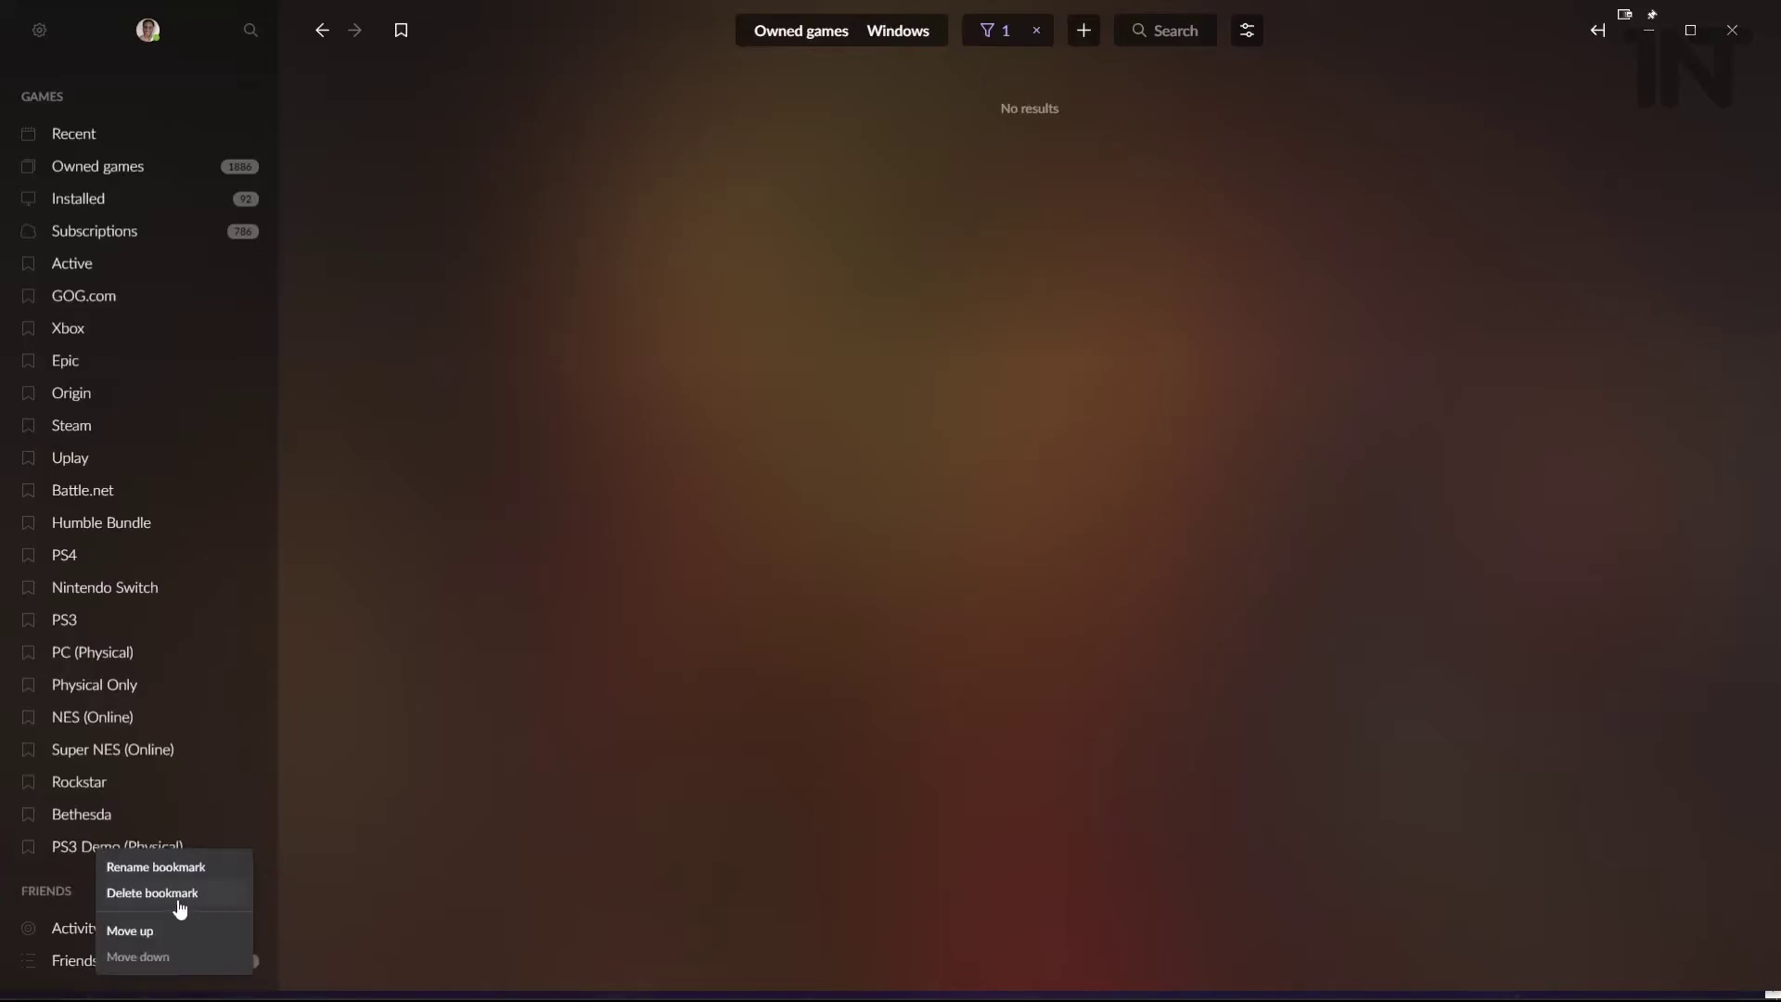
{"action": "left_click", "coordinate": [129, 892]}
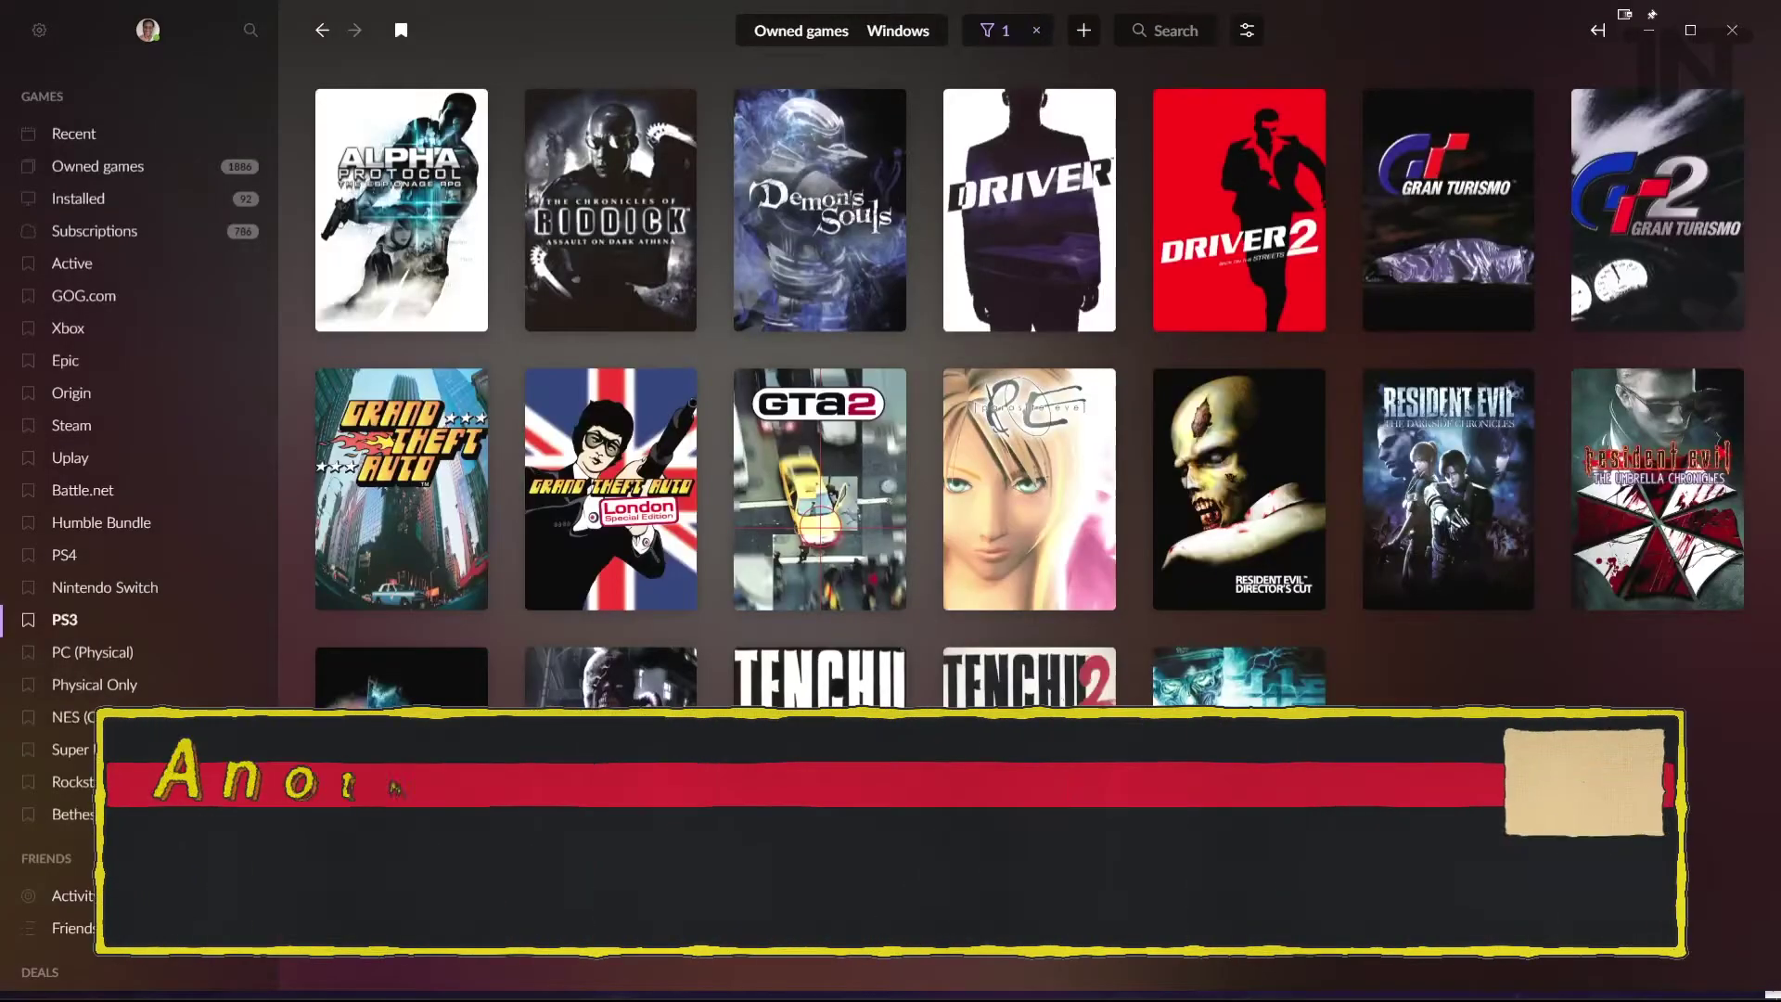
{"action": "left_click", "coordinate": [1085, 35]}
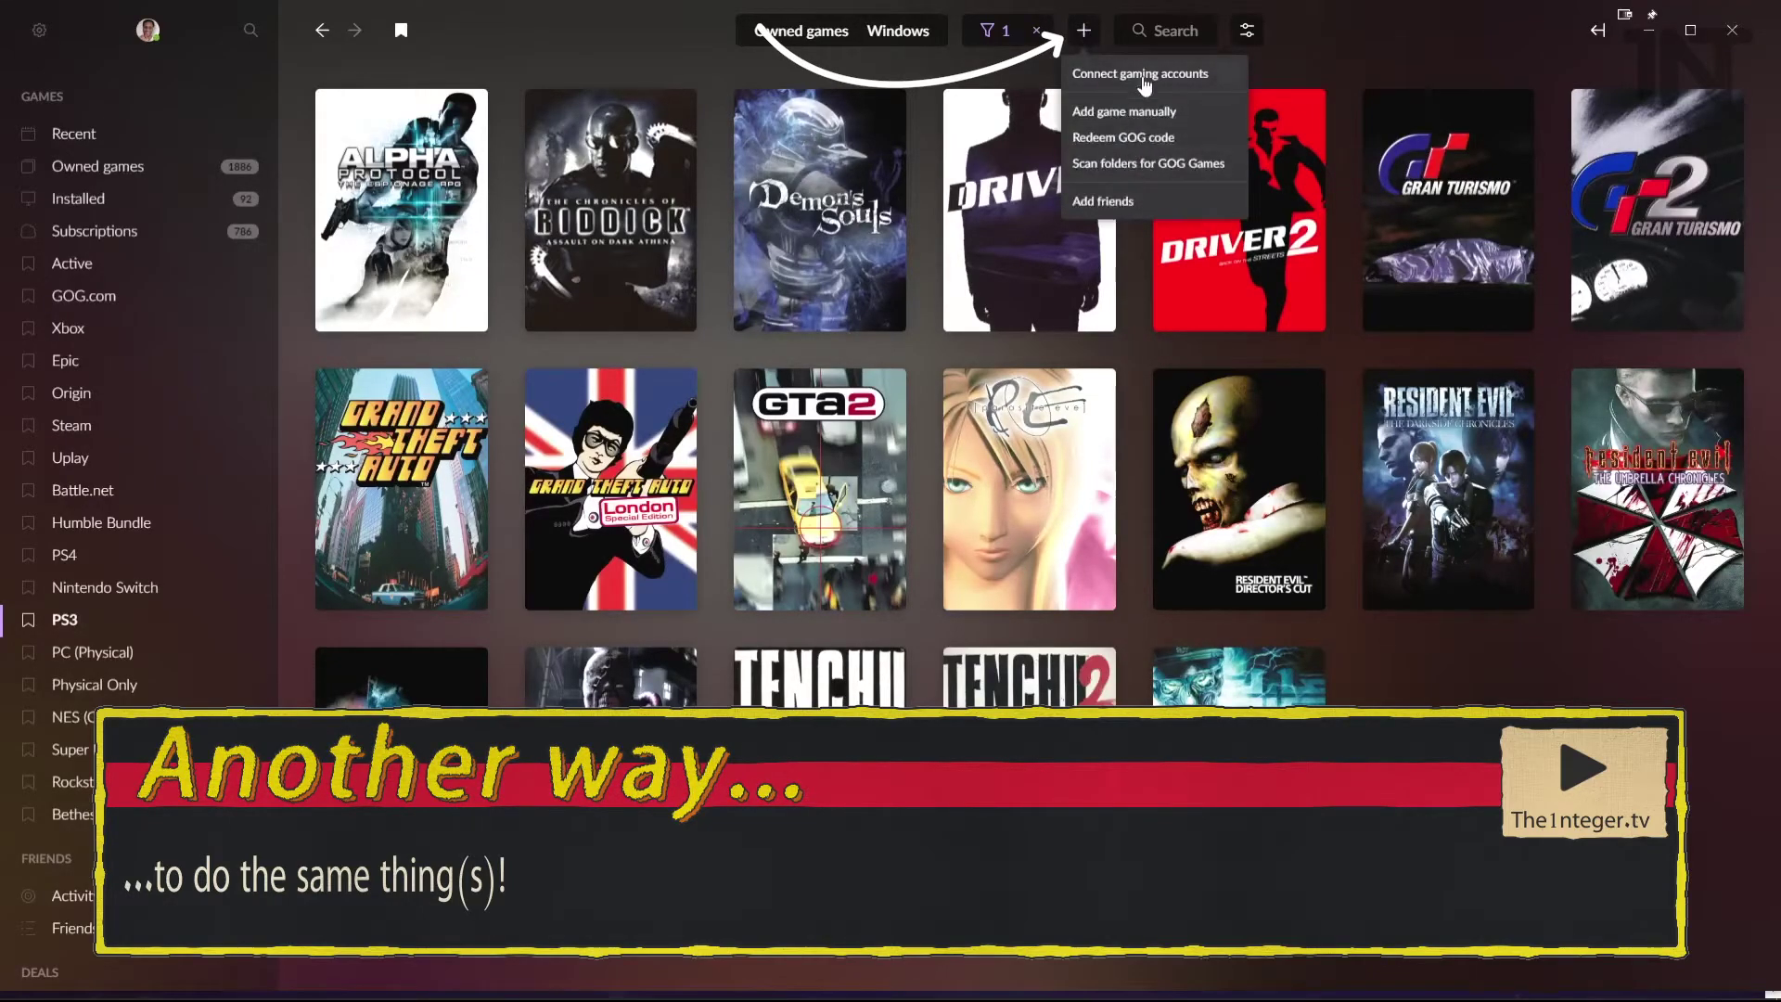
{"action": "left_click", "coordinate": [39, 30]}
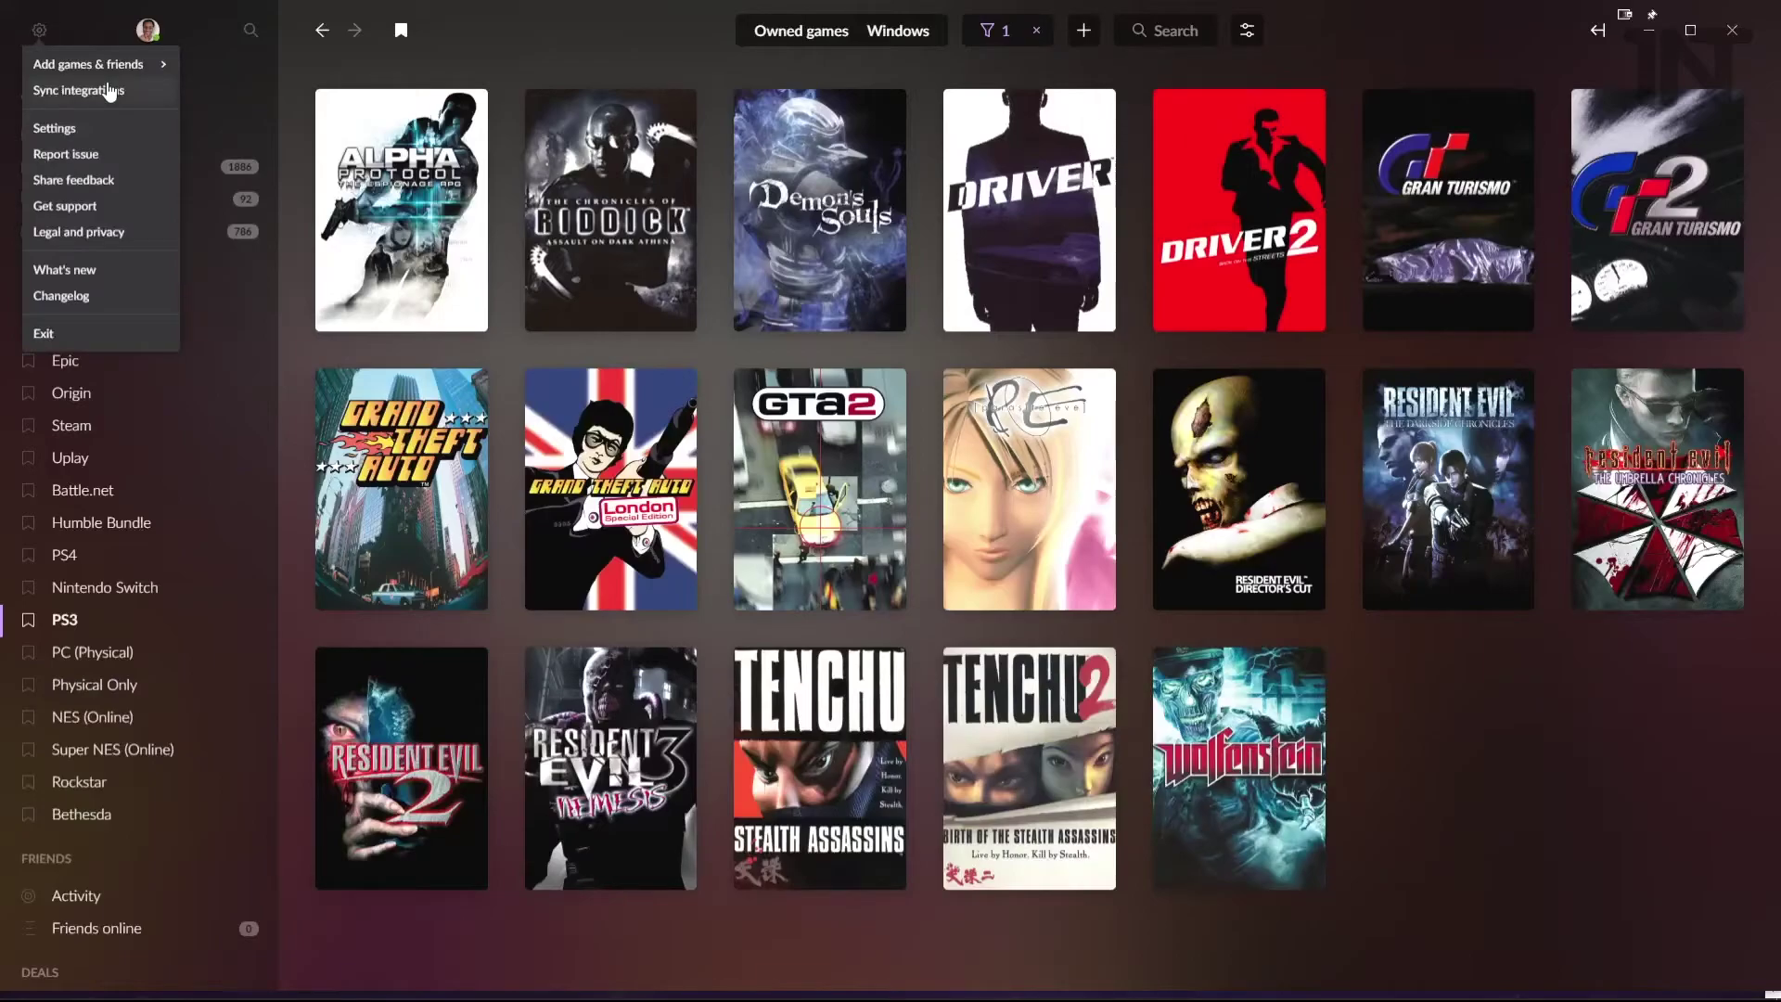
{"action": "mouse_move", "coordinate": [115, 70]}
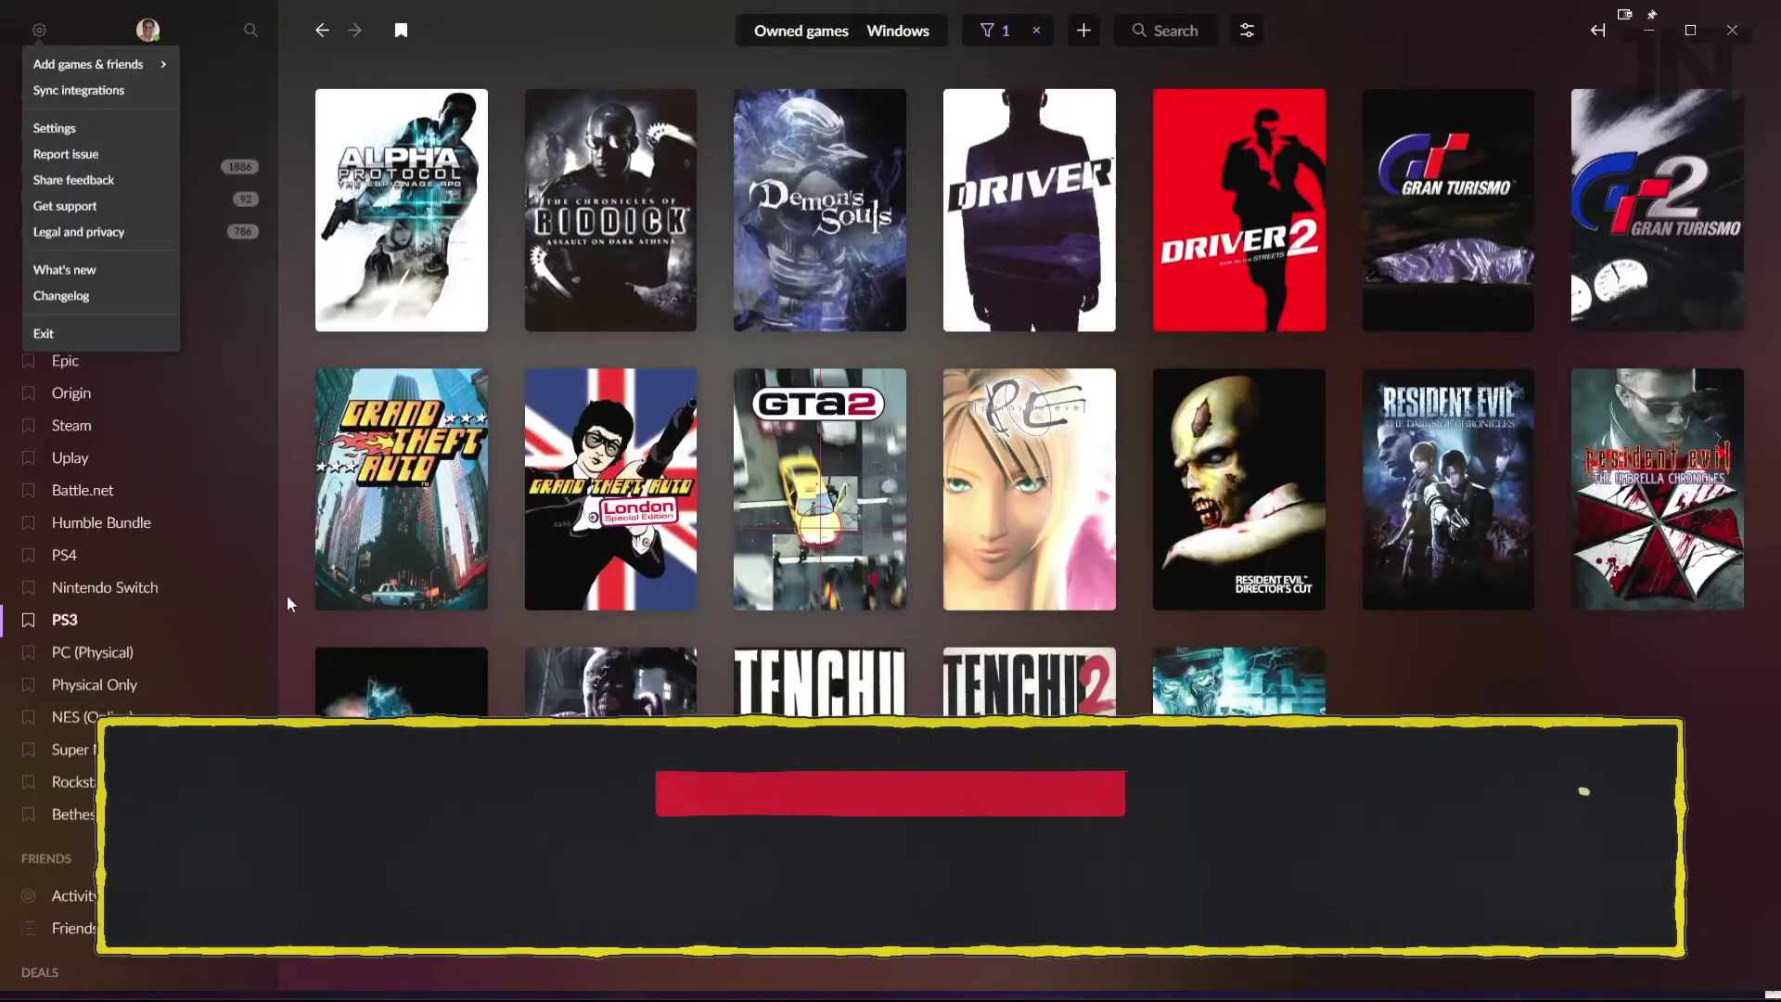
{"action": "key", "text": "Escape"}
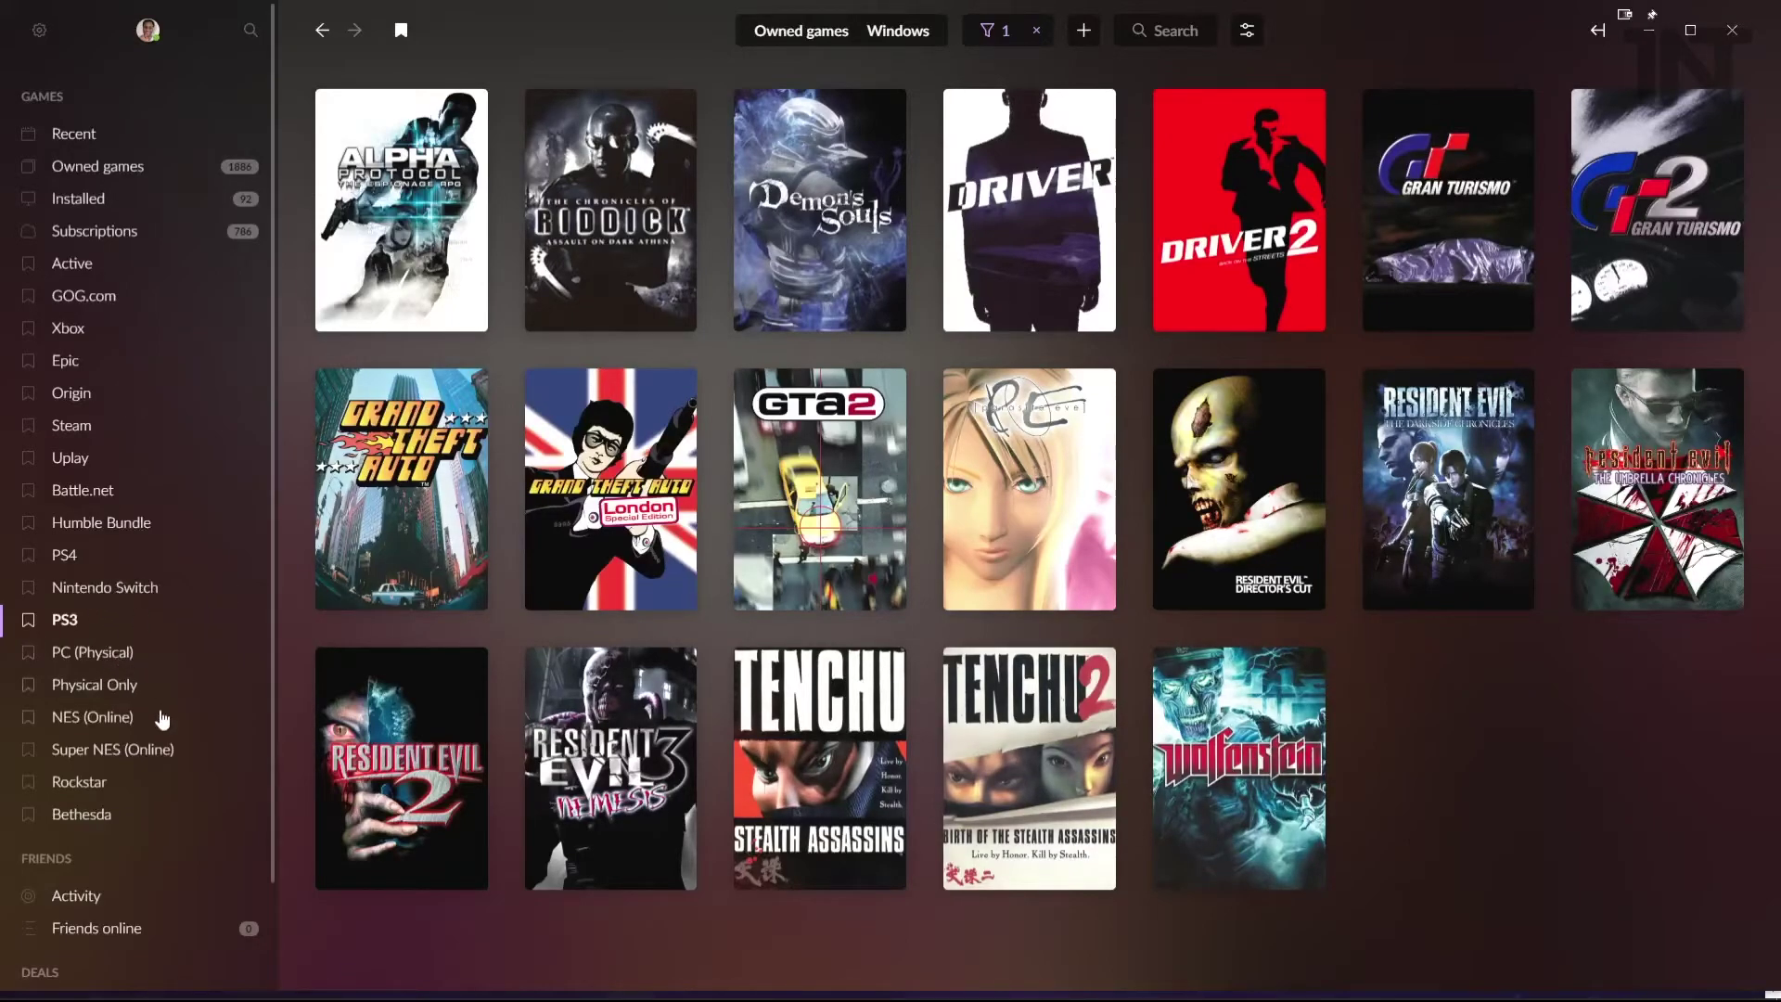
- Open the Physical Only games and check which tags are assigned to Bravely Default II
{"action": "left_click", "coordinate": [121, 694]}
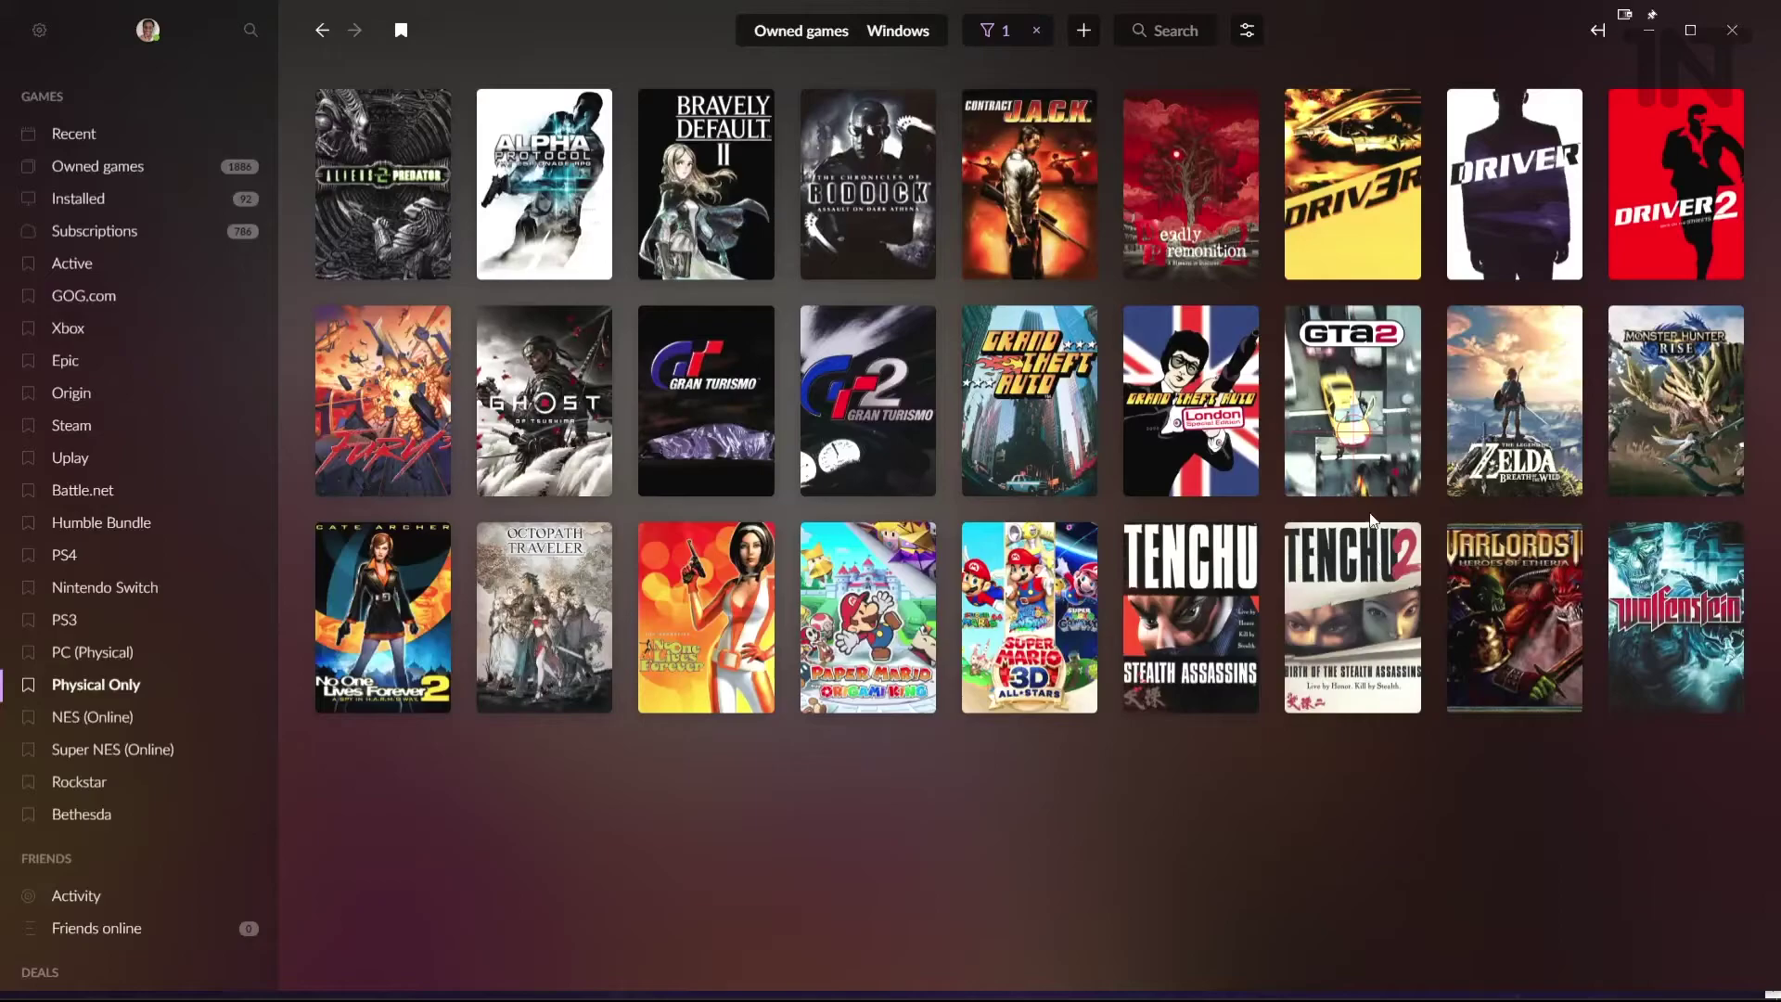
{"action": "right_click", "coordinate": [675, 185]}
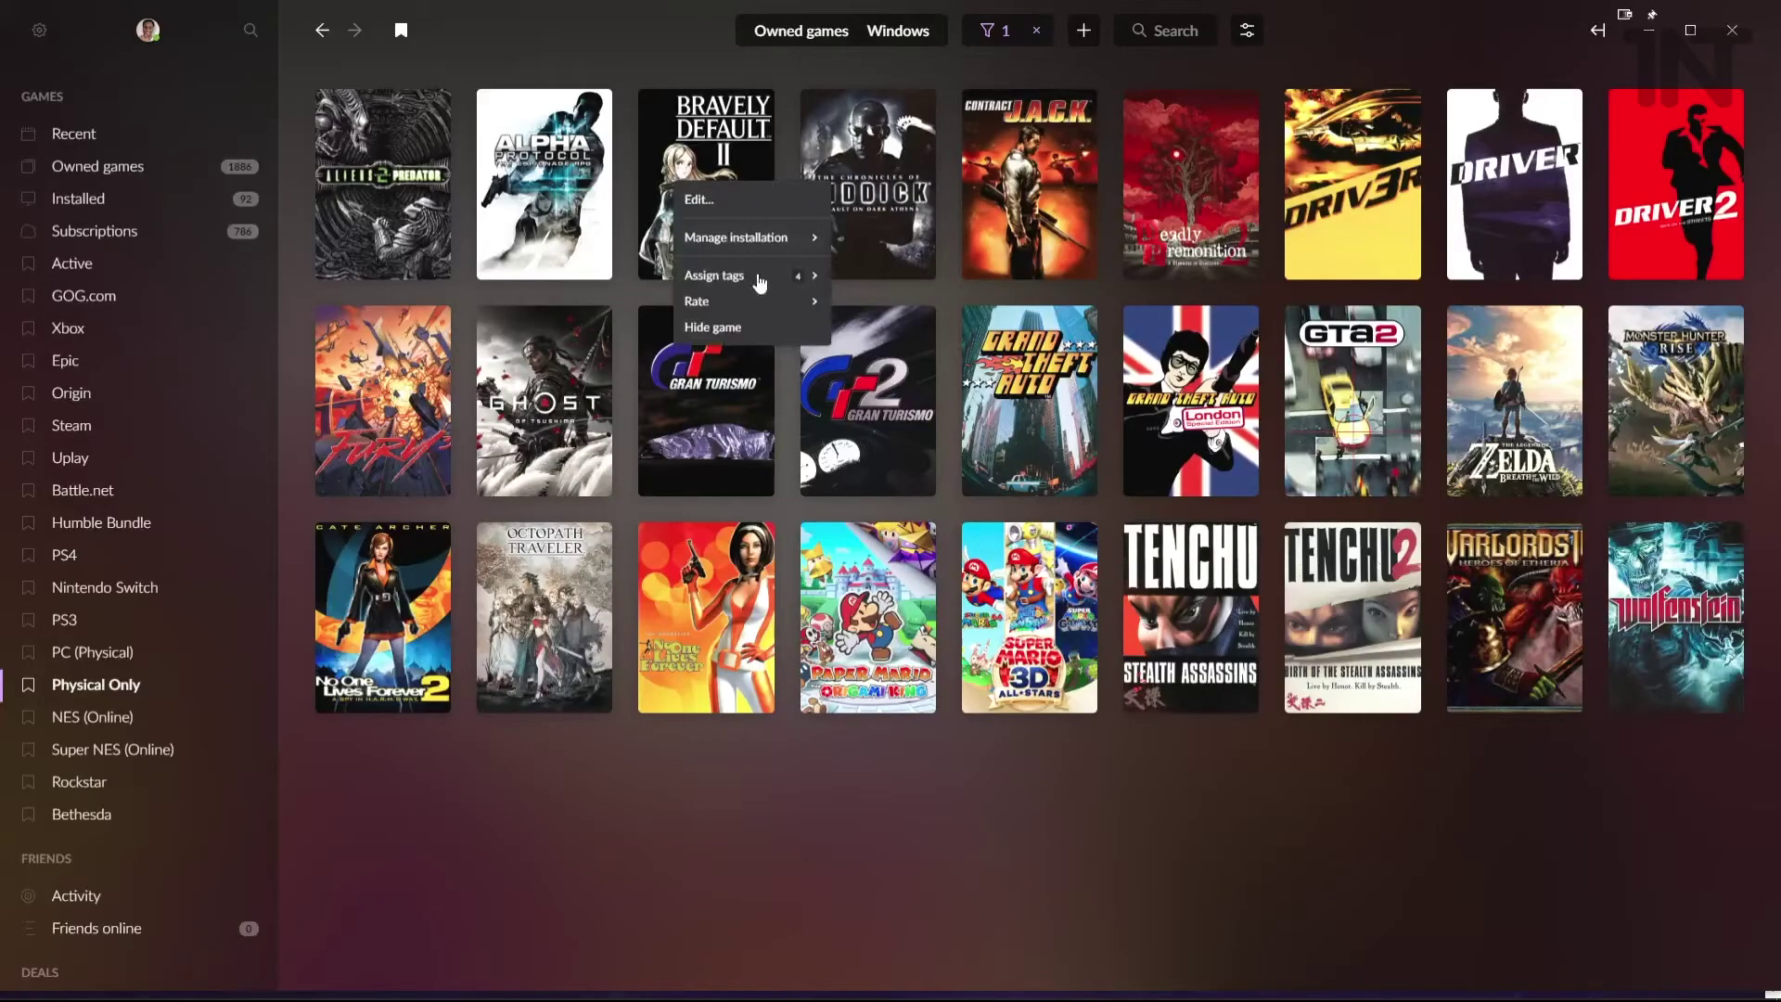
{"action": "mouse_move", "coordinate": [788, 289]}
{"action": "scroll", "coordinate": [931, 468], "scroll_direction": "down", "scroll_amount": 8}
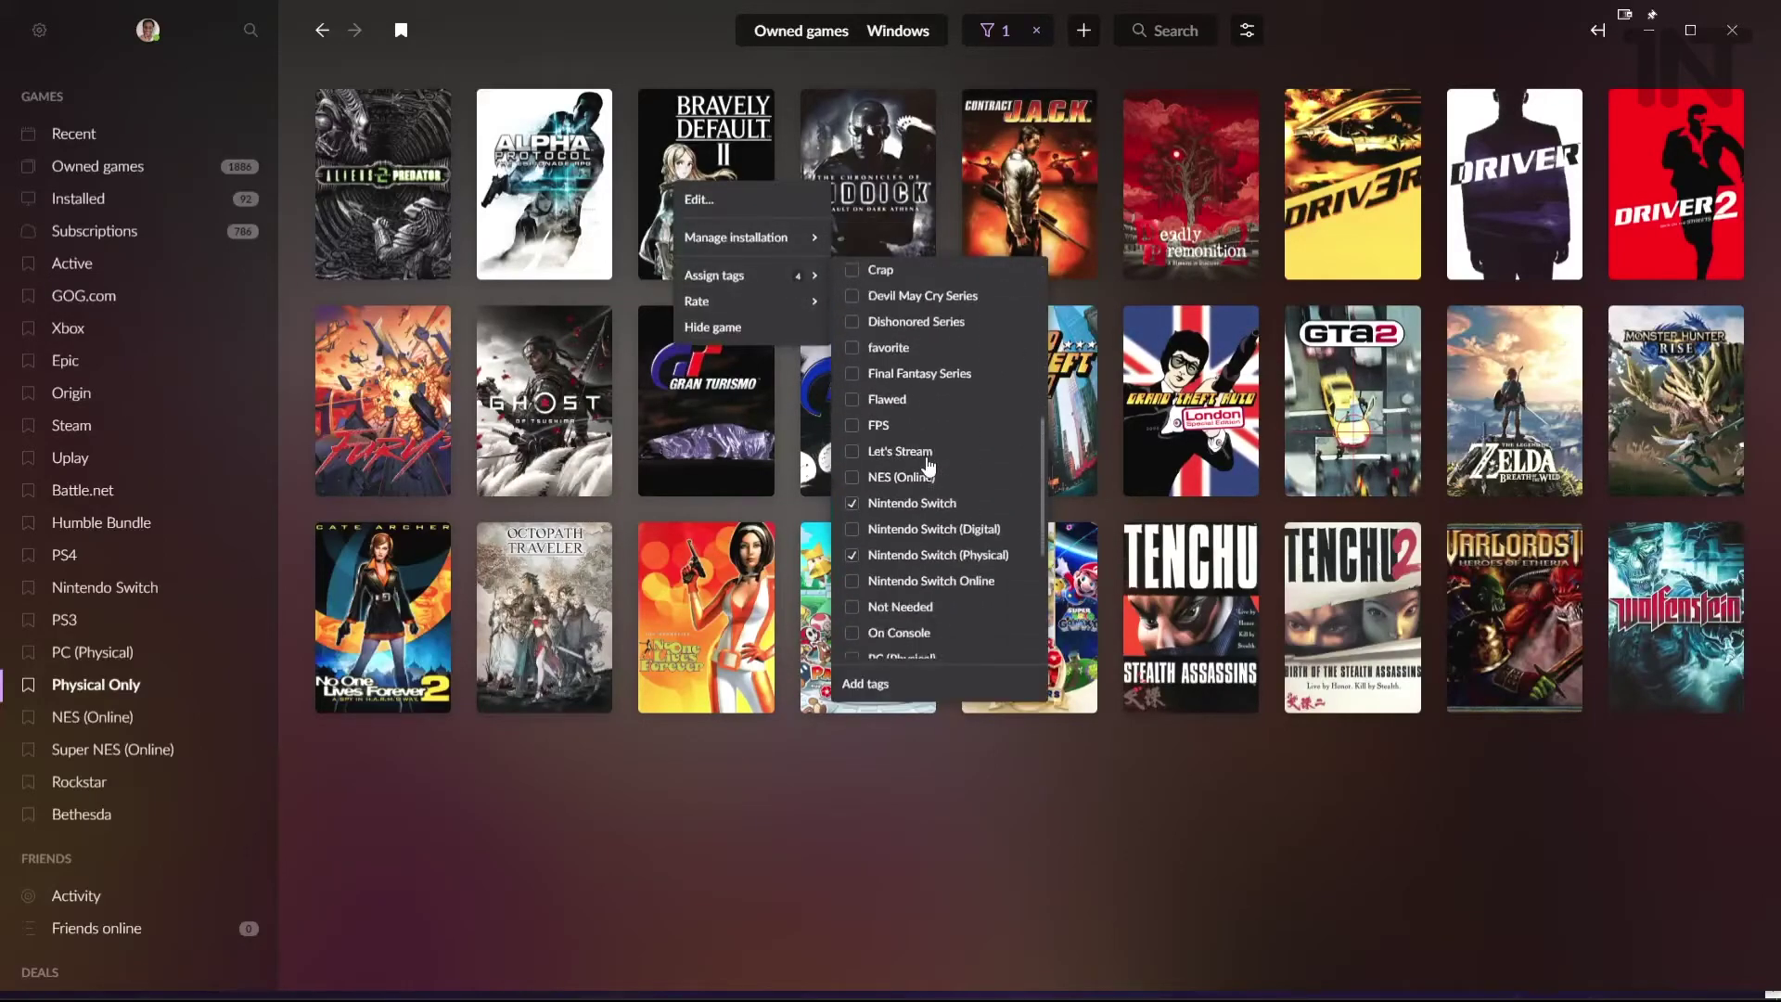
{"action": "scroll", "coordinate": [961, 466], "scroll_direction": "up", "scroll_amount": 1}
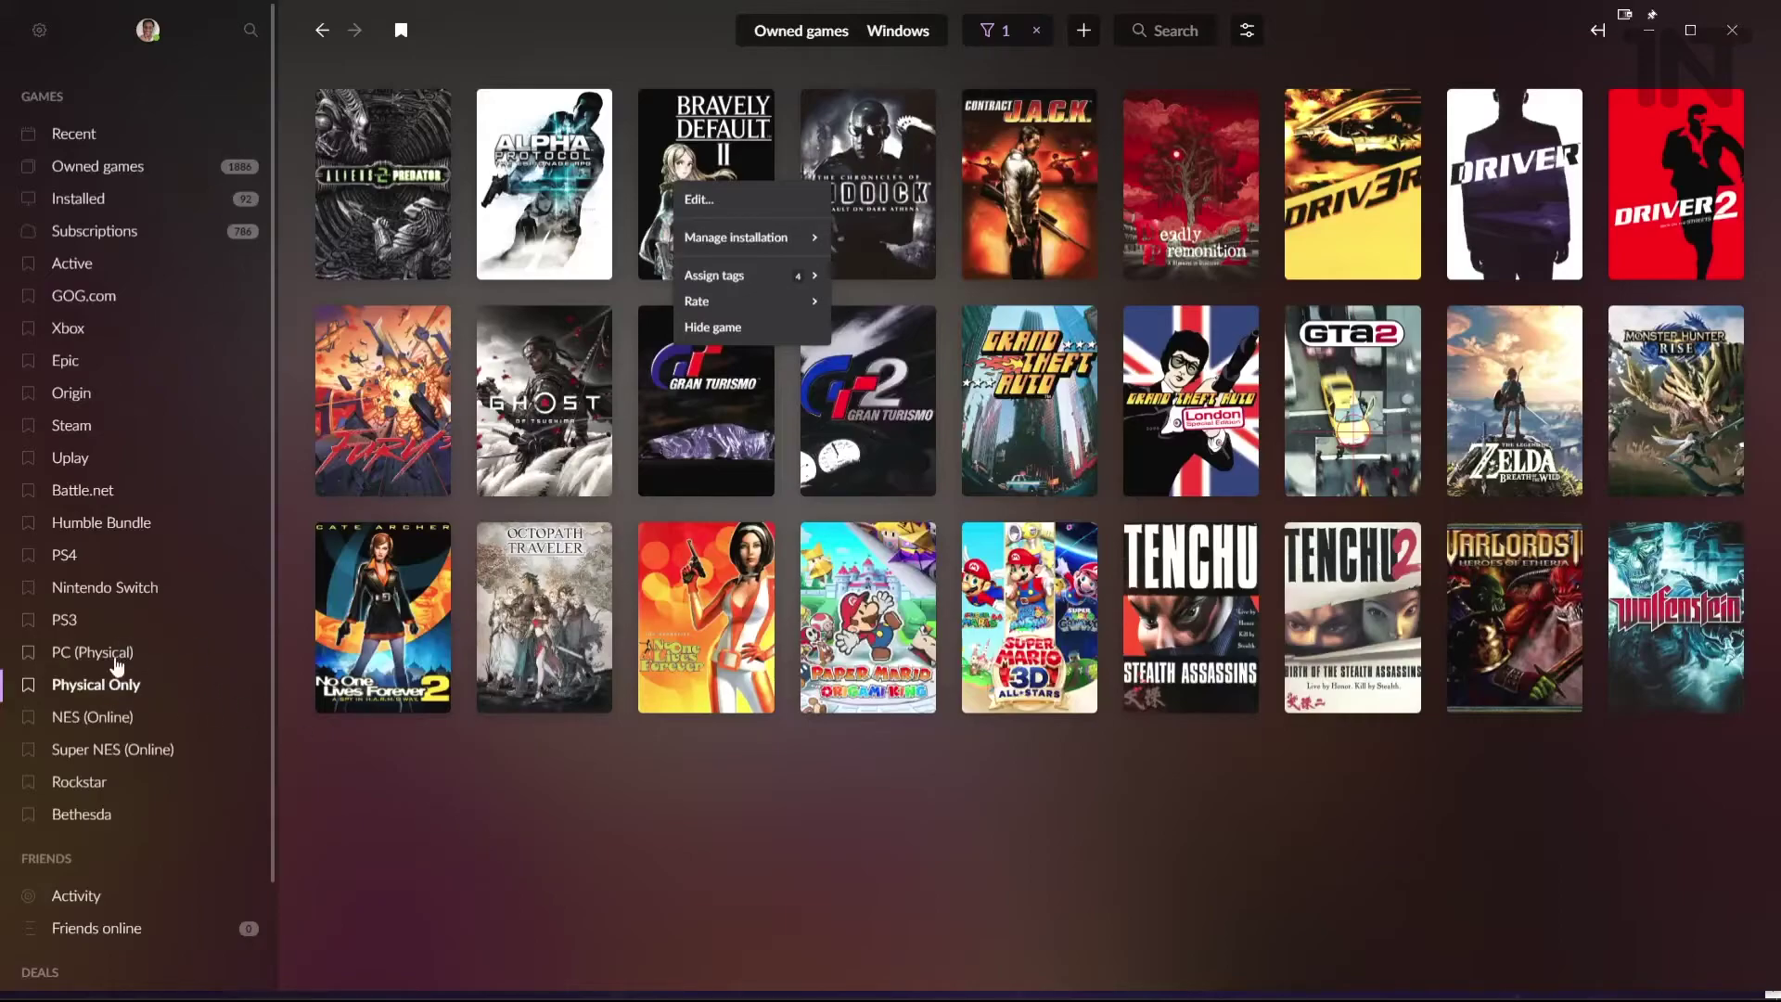
- Find the games tagged PS3 (Physical), bookmark that view and place the bookmark directly below PS3
{"action": "left_click", "coordinate": [69, 620]}
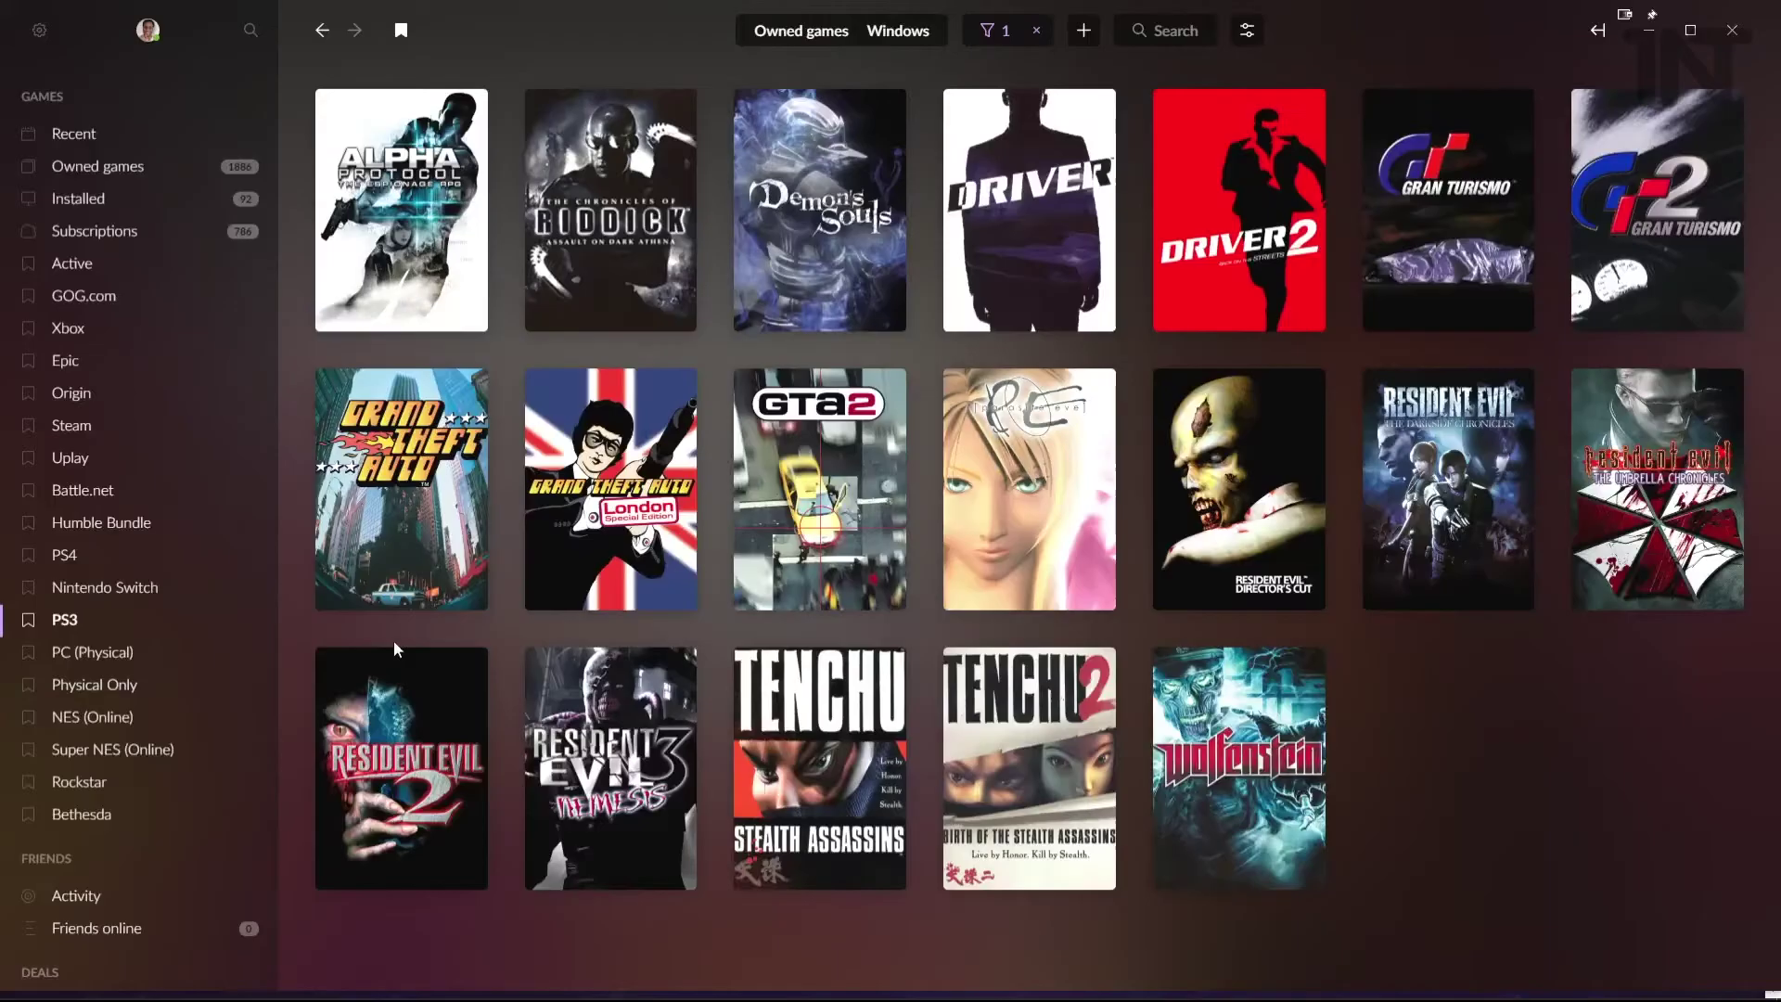
{"action": "left_click", "coordinate": [250, 32]}
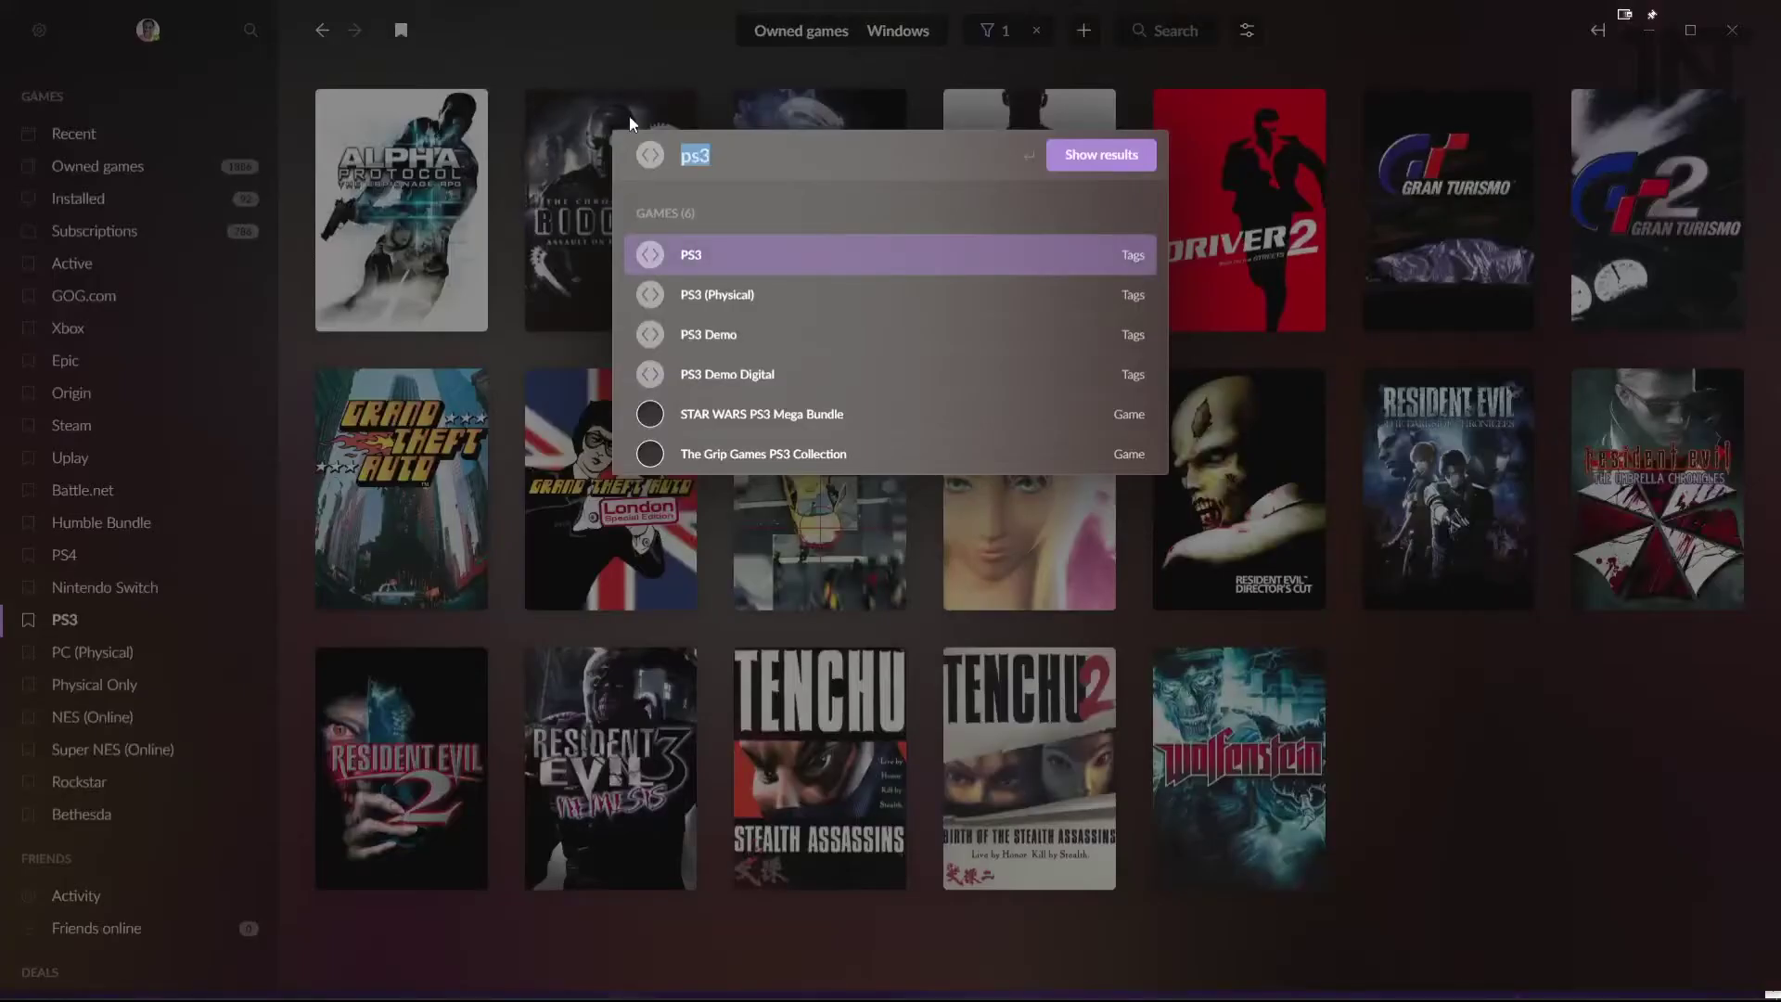
{"action": "left_click", "coordinate": [732, 302]}
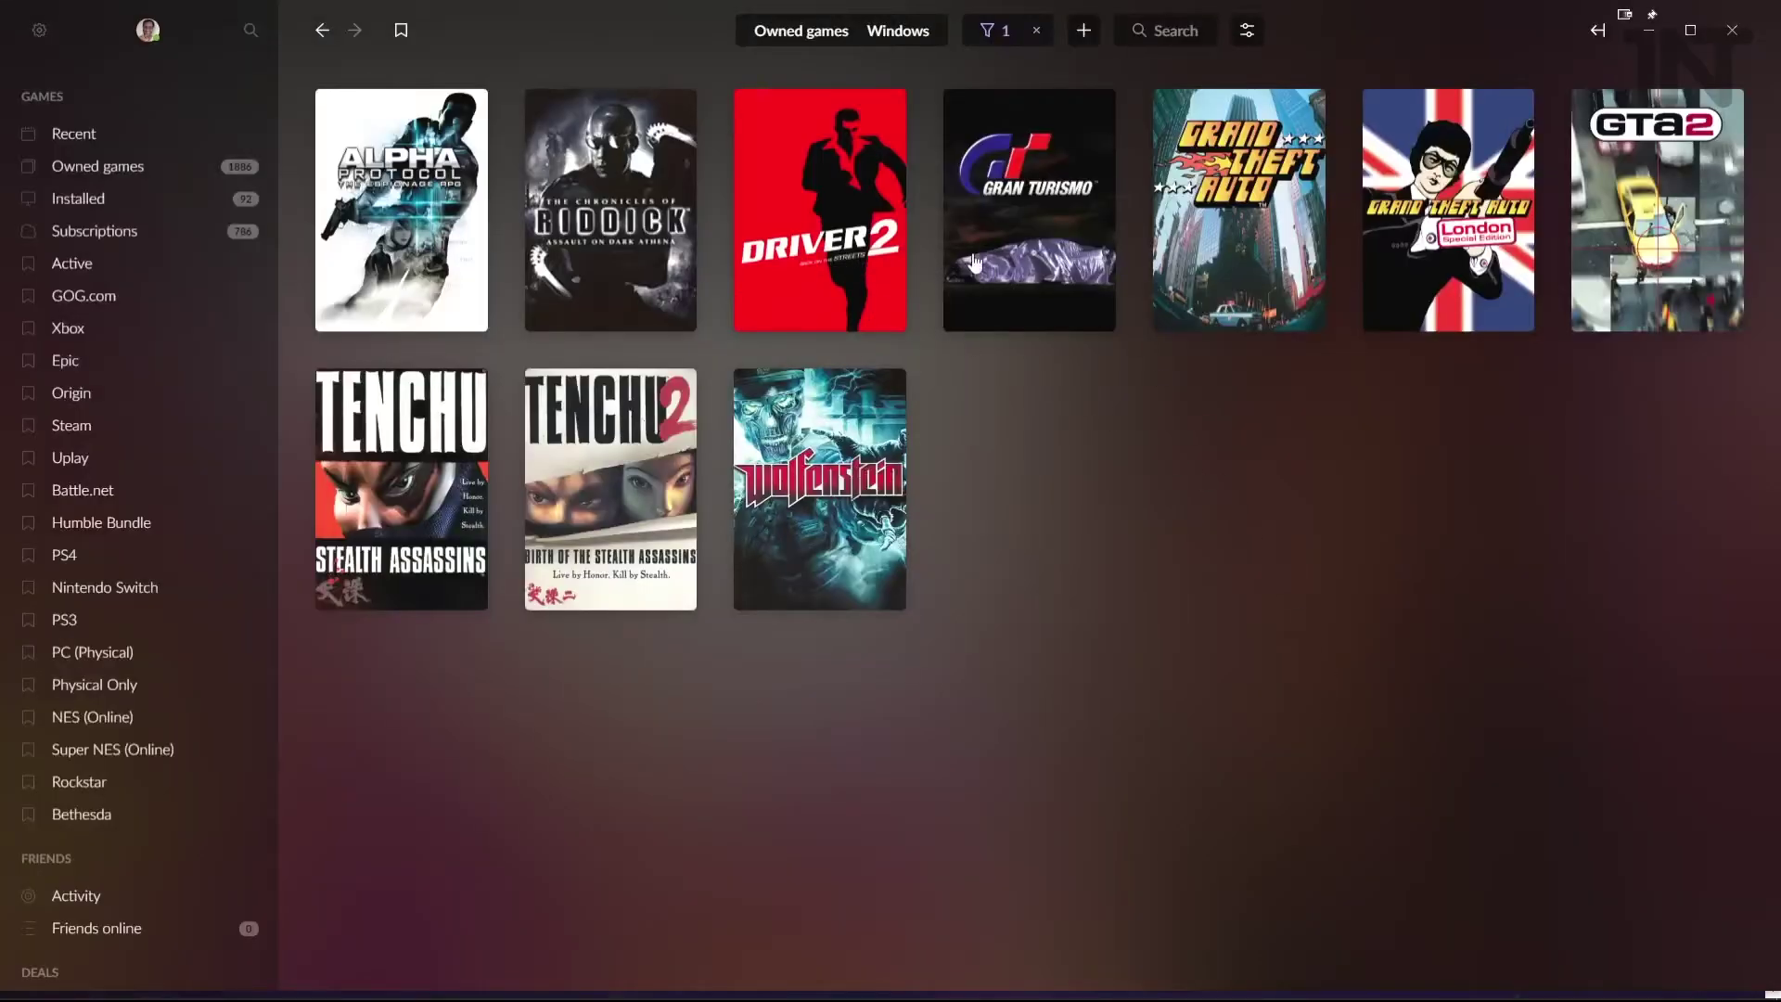
{"action": "left_click", "coordinate": [400, 33]}
{"action": "left_click_drag", "start_coordinate": [128, 851], "coordinate": [115, 640]}
- Return to the PS3 games and add a new PS3 (Digital) tag to Demon's Souls
{"action": "left_click", "coordinate": [73, 622]}
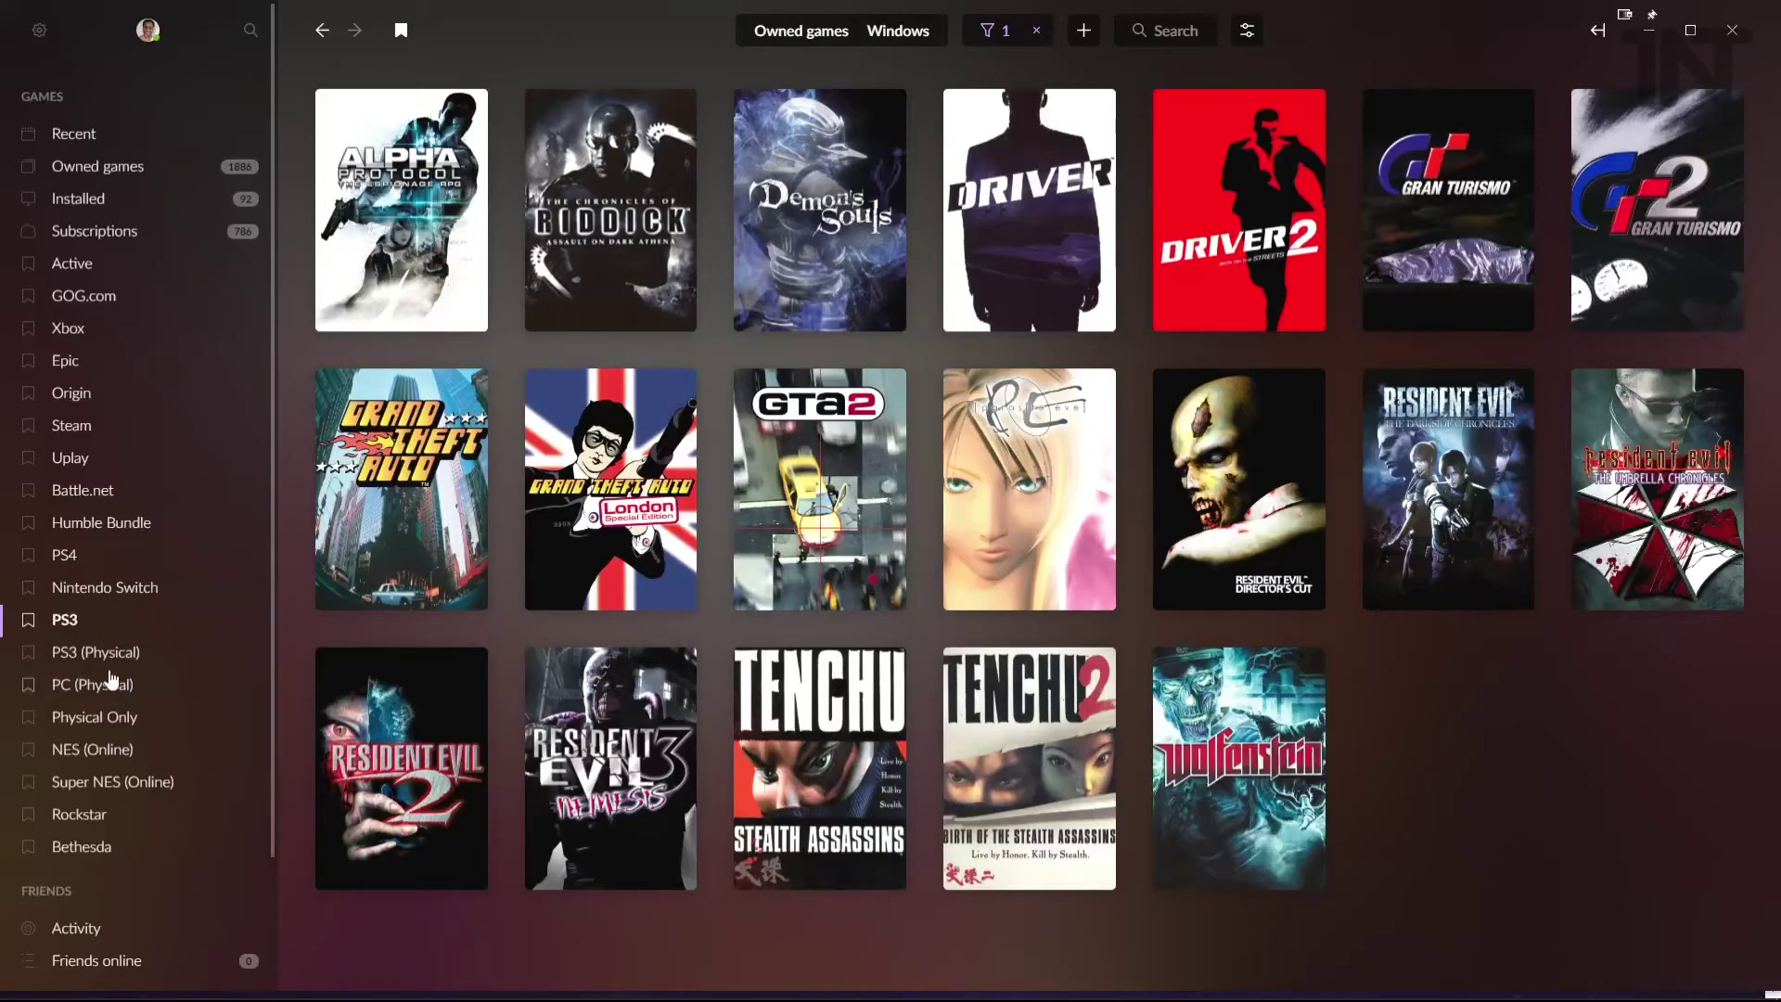
{"action": "right_click", "coordinate": [811, 236]}
{"action": "mouse_move", "coordinate": [938, 327]}
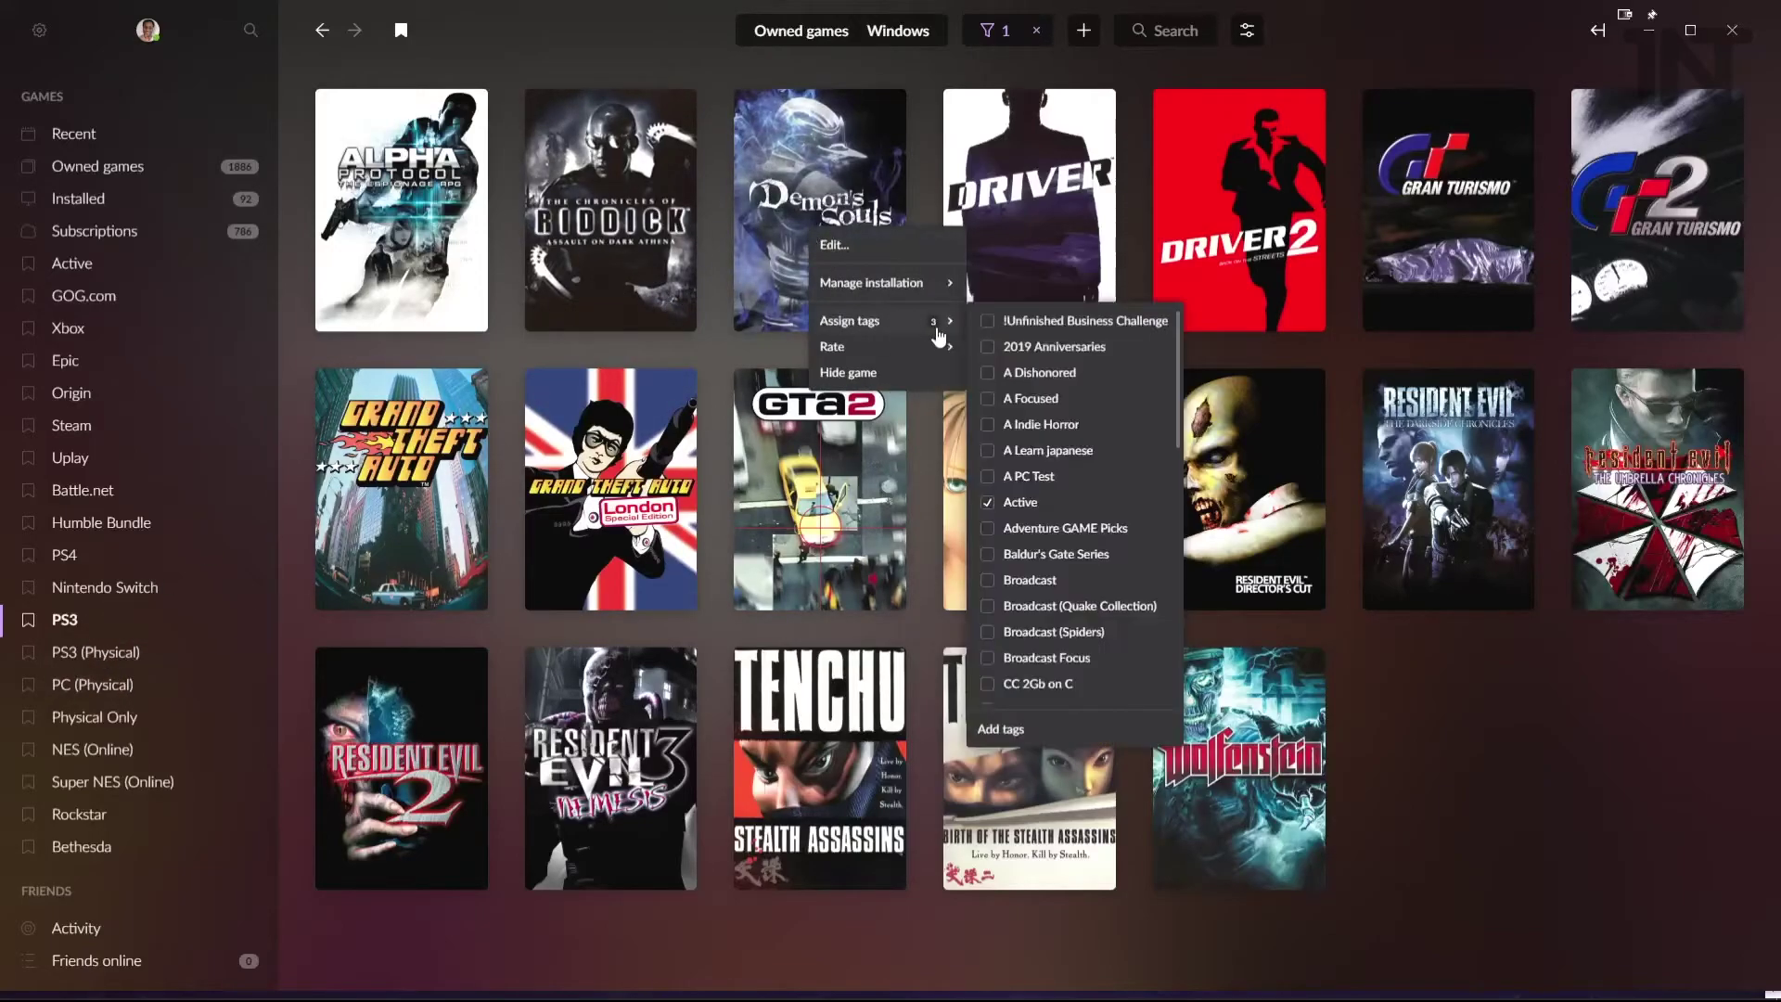
{"action": "scroll", "coordinate": [1159, 501], "scroll_direction": "down", "scroll_amount": 15}
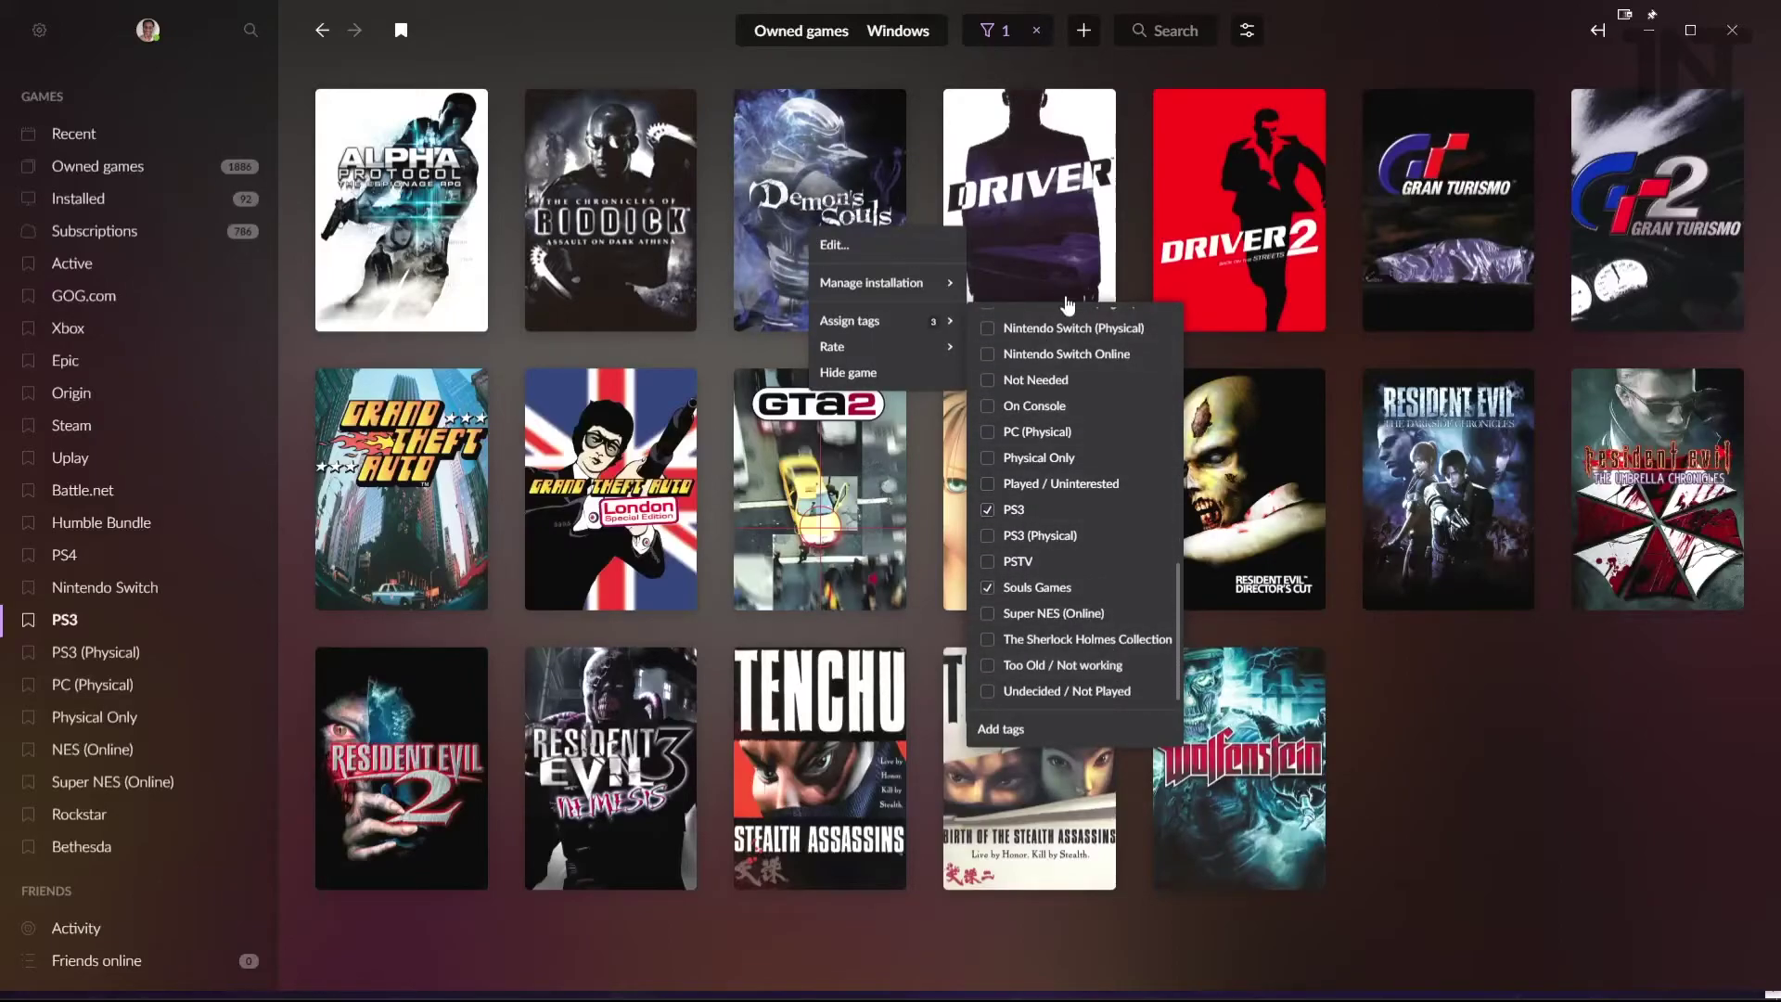
{"action": "left_click", "coordinate": [1001, 729]}
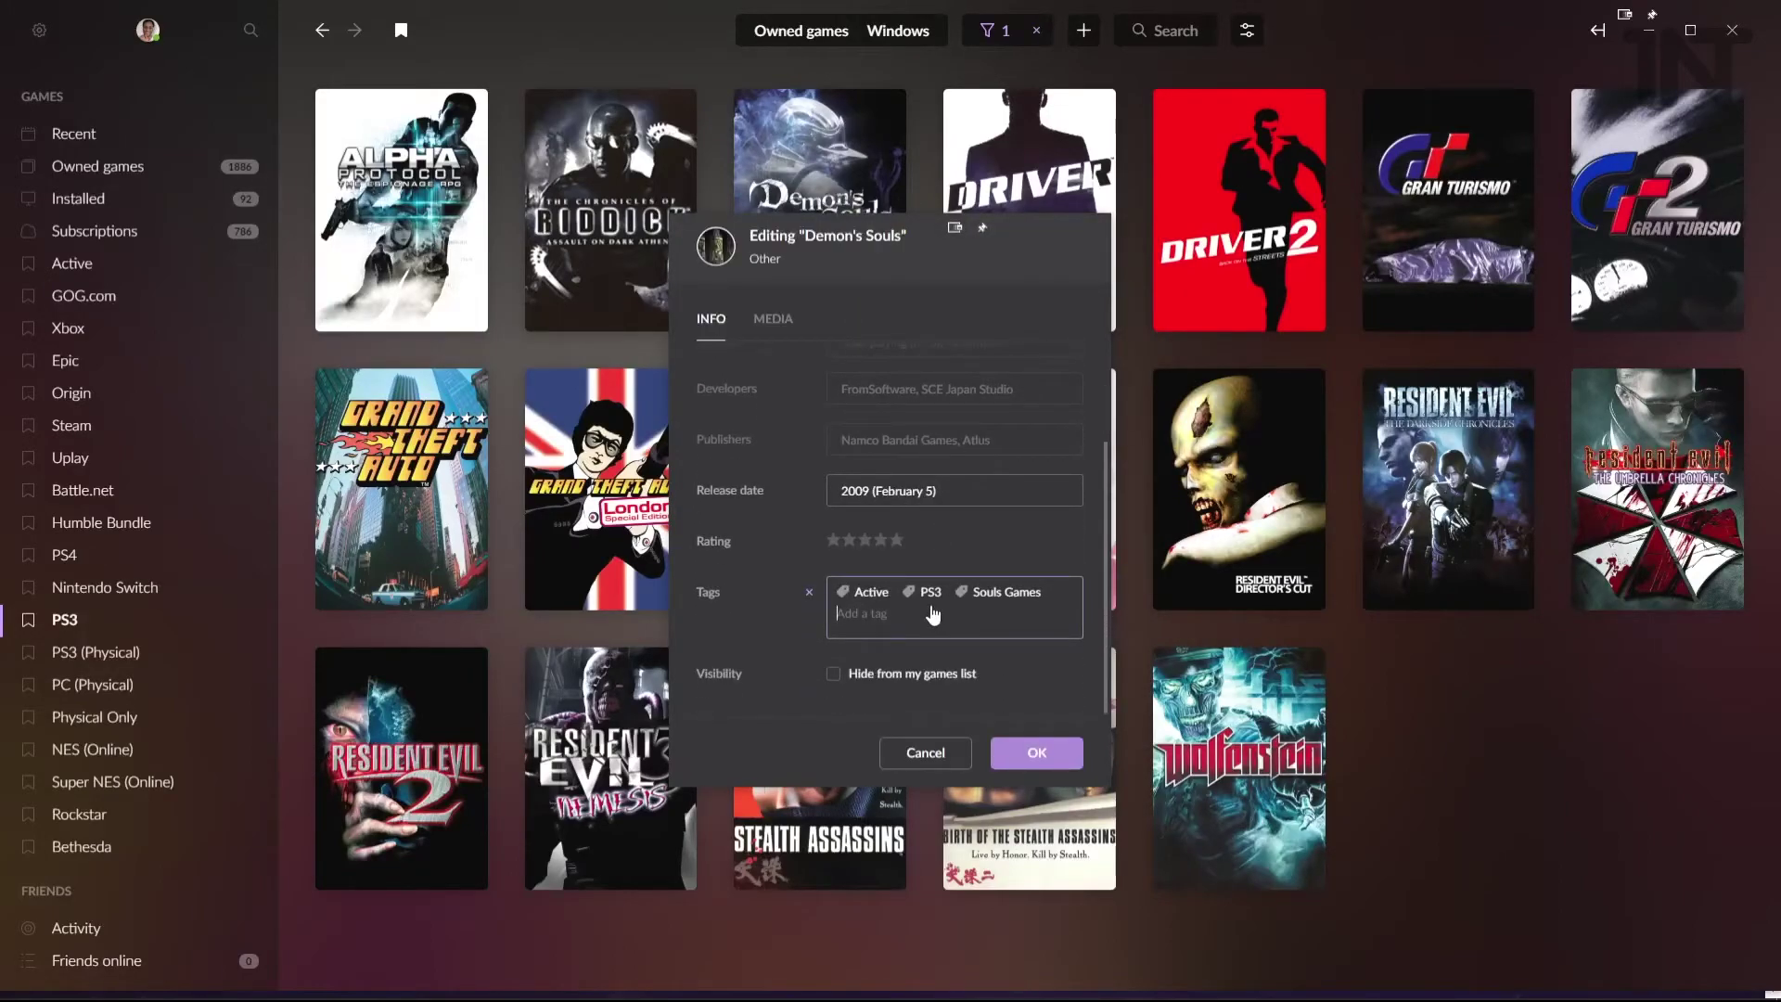
{"action": "type", "text": "PS3 ("}
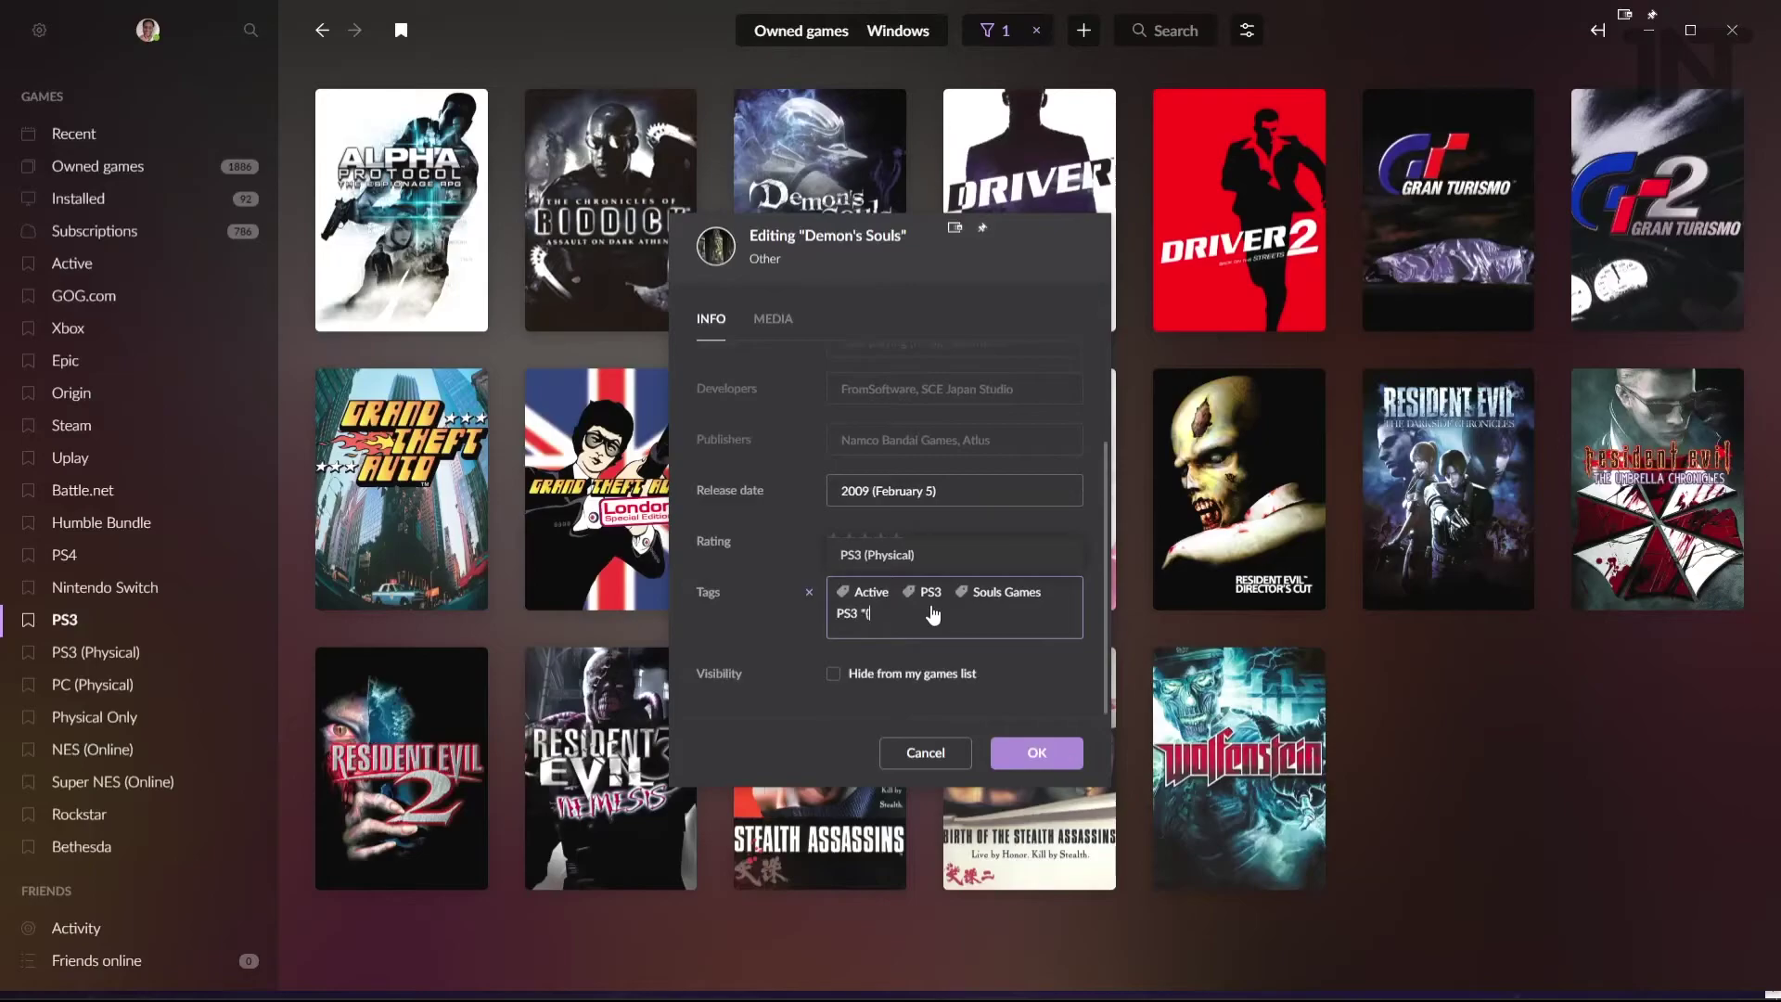
{"action": "key", "text": "BackSpace"}
{"action": "key", "text": "BackSpace"}
{"action": "type", "text": "(Digital)"}
{"action": "key", "text": "Return"}
{"action": "left_click", "coordinate": [1028, 742]}
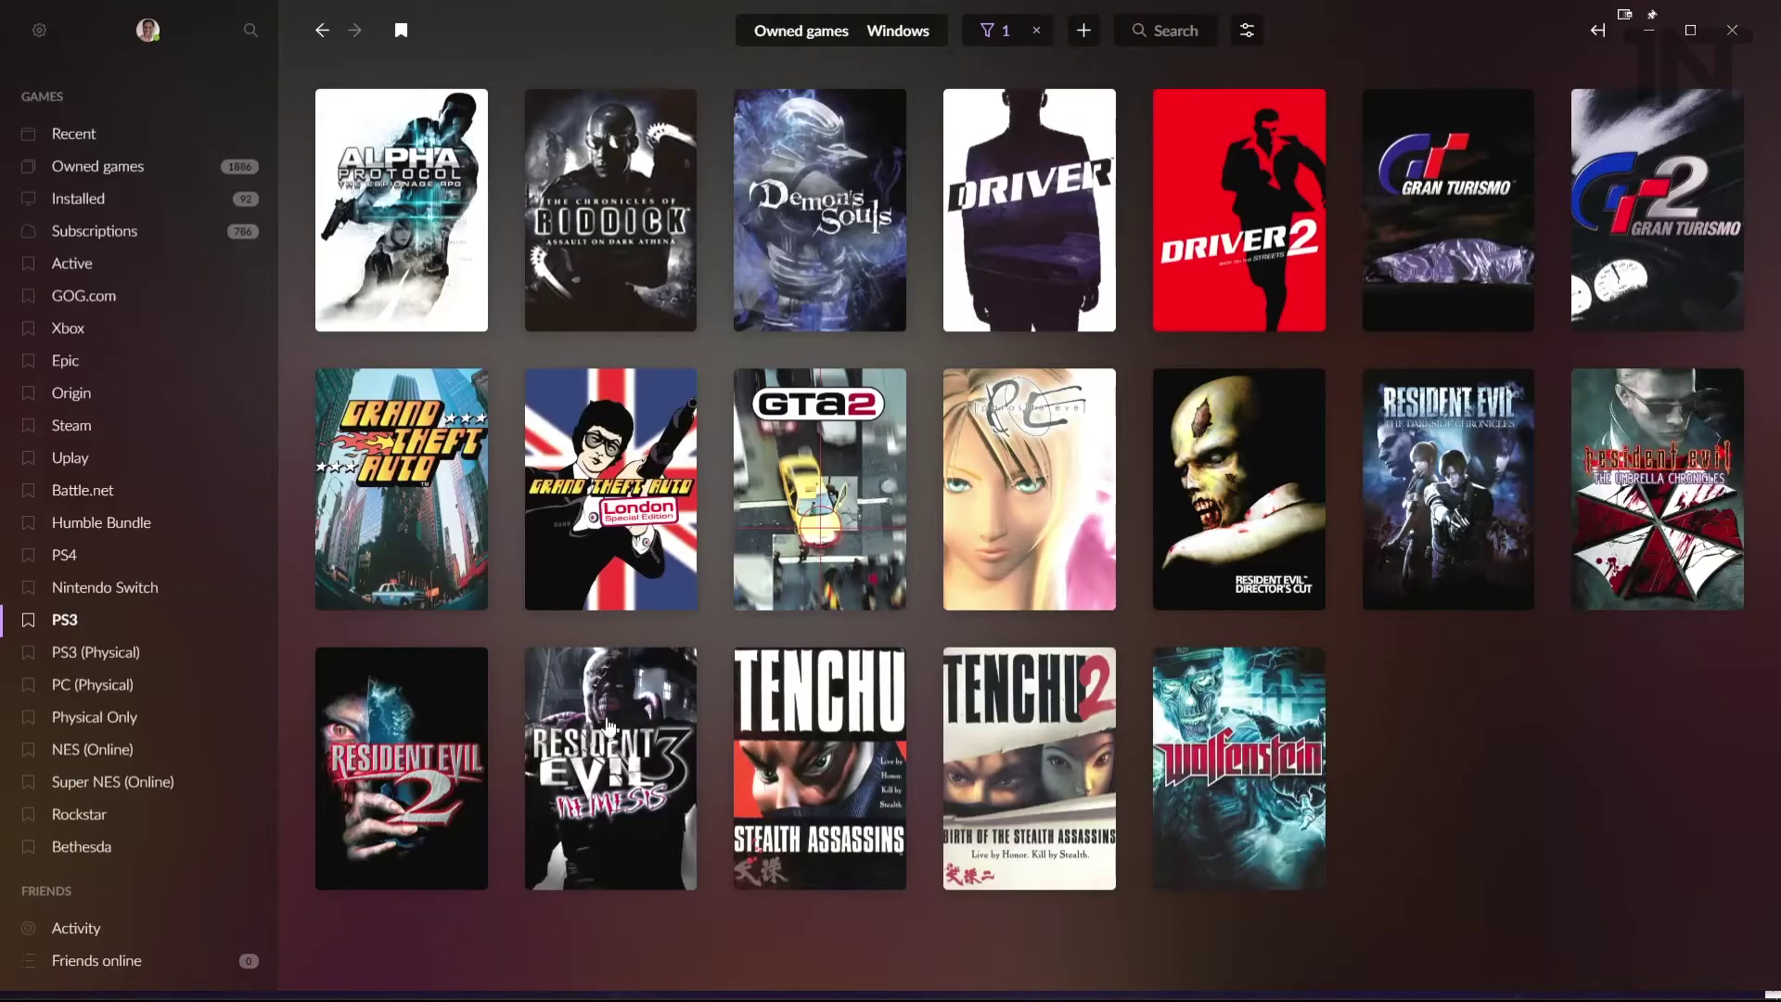
- Assign the PS3 (Digital) tag to both Resident Evil Chronicles games, Parasite Eve, Resident Evil 2 and Resident Evil 3
{"action": "right_click", "coordinate": [1461, 431]}
{"action": "mouse_move", "coordinate": [1552, 525]}
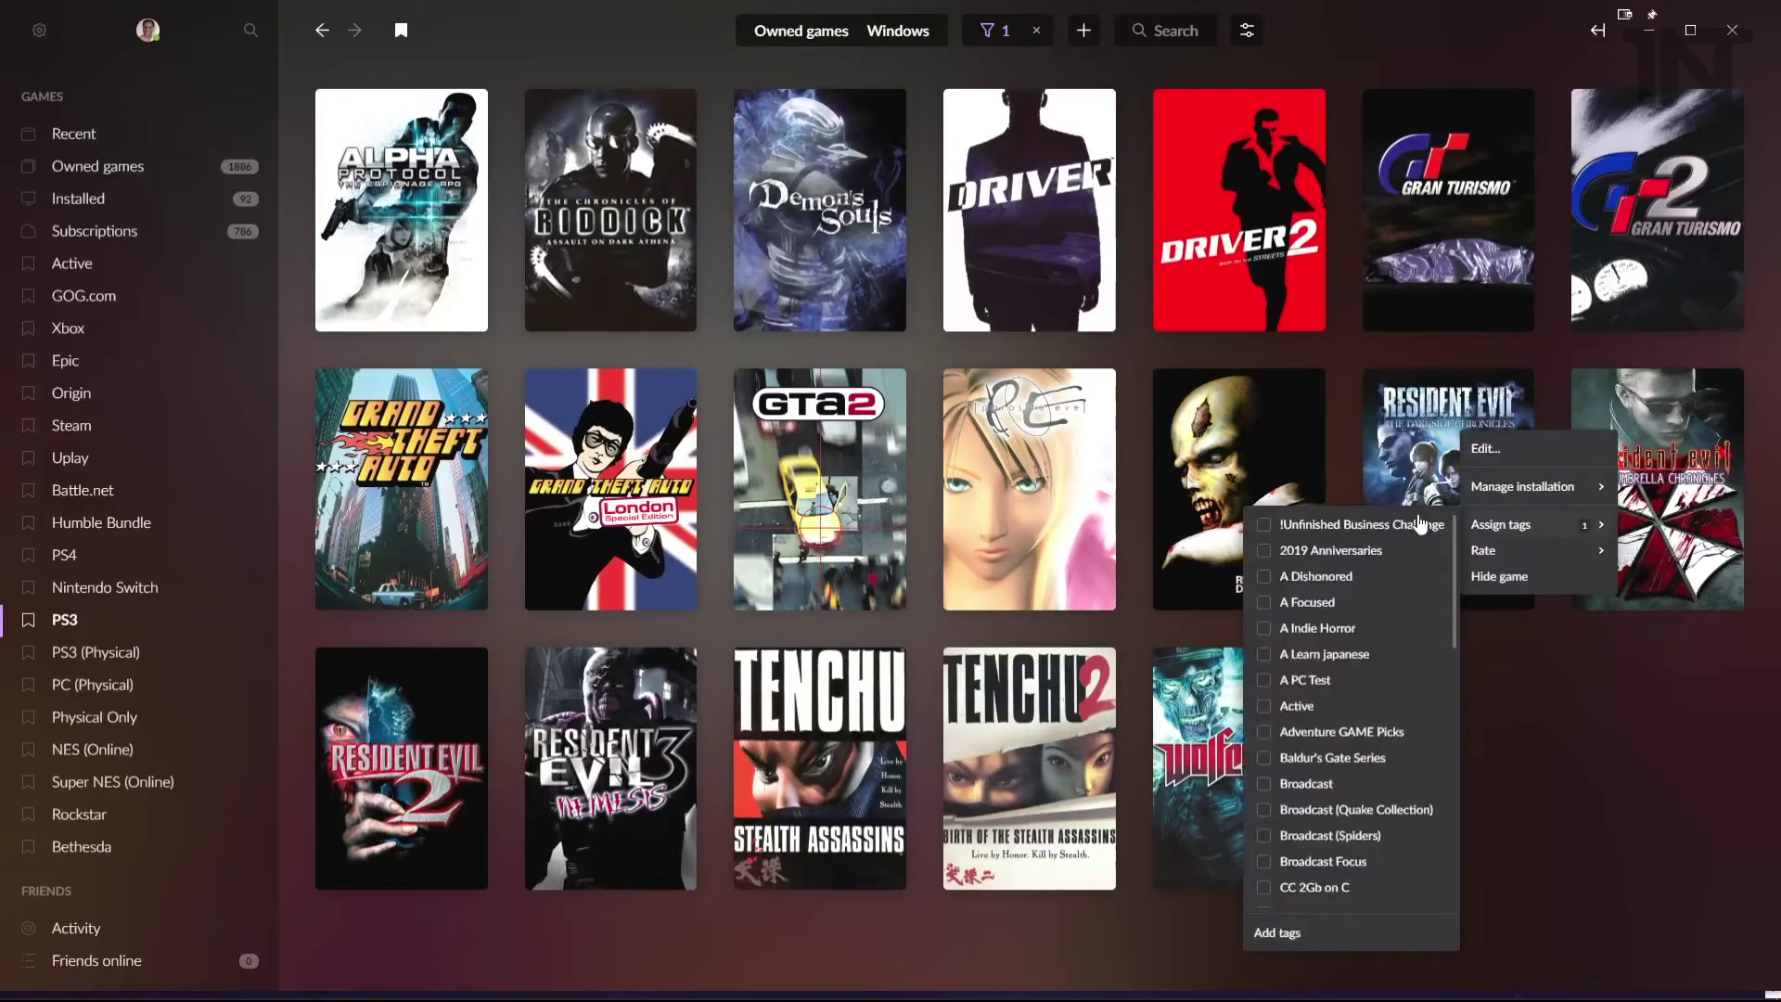
{"action": "scroll", "coordinate": [1420, 524], "scroll_direction": "down", "scroll_amount": 10}
{"action": "left_click", "coordinate": [1338, 785]}
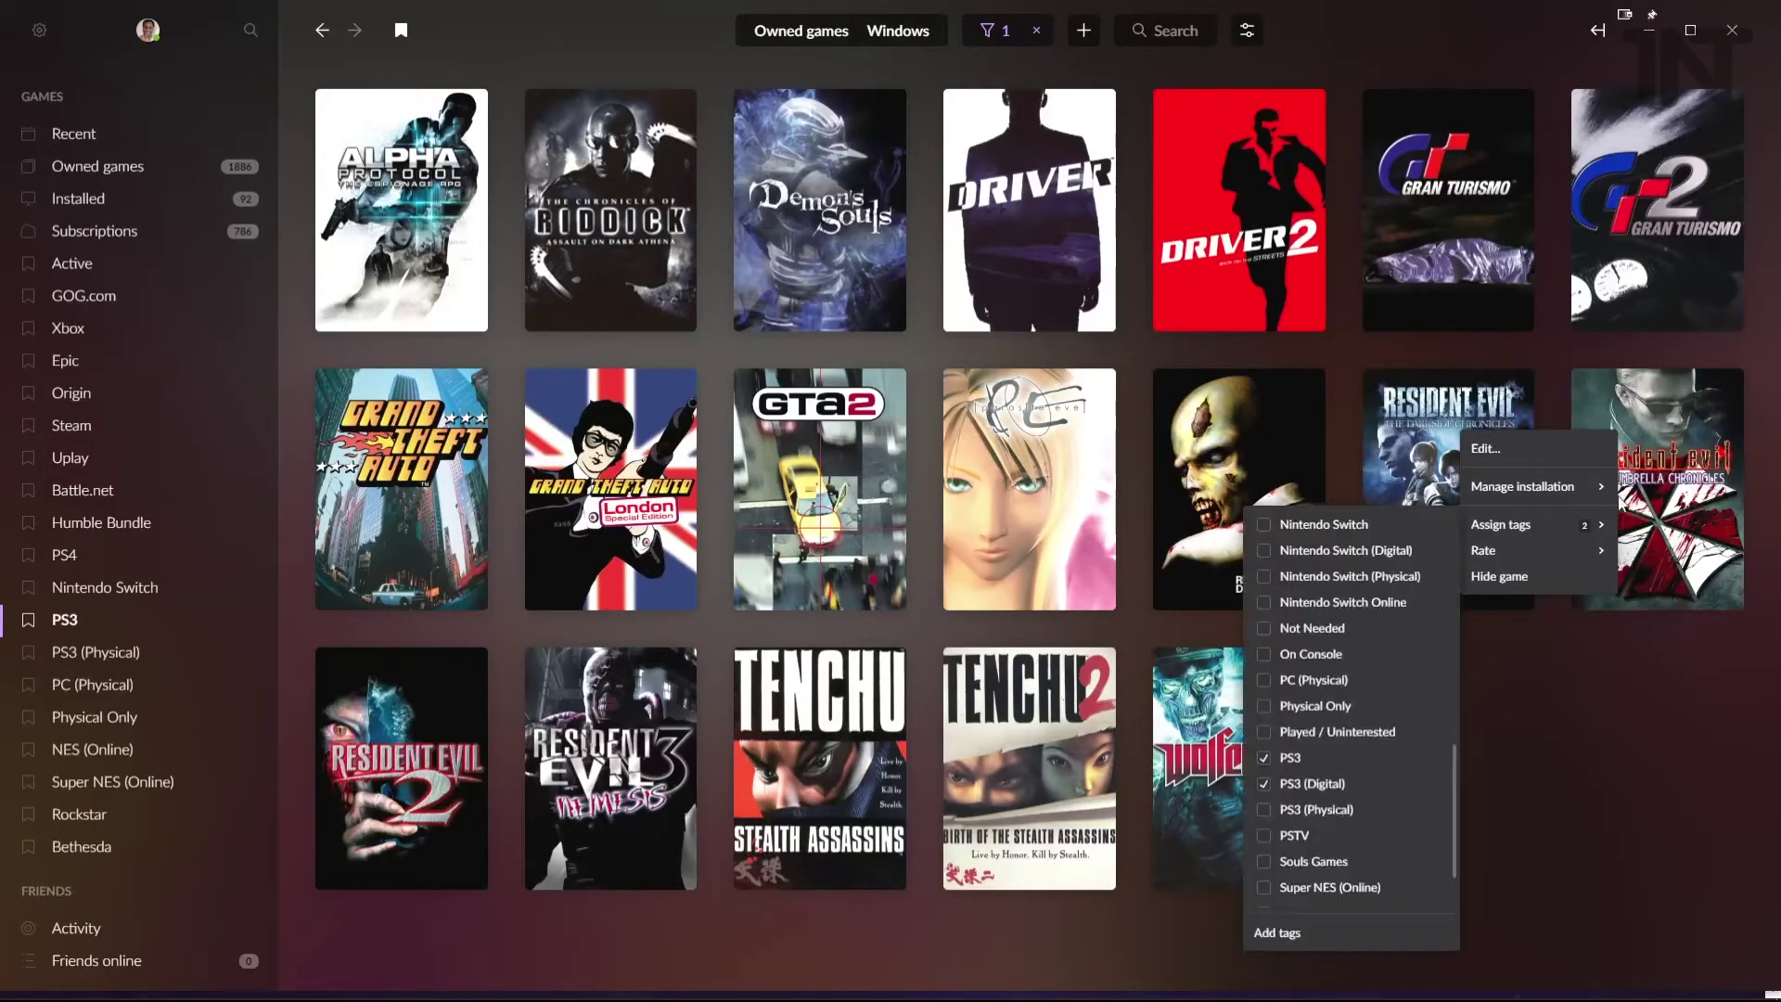
{"action": "right_click", "coordinate": [1531, 410]}
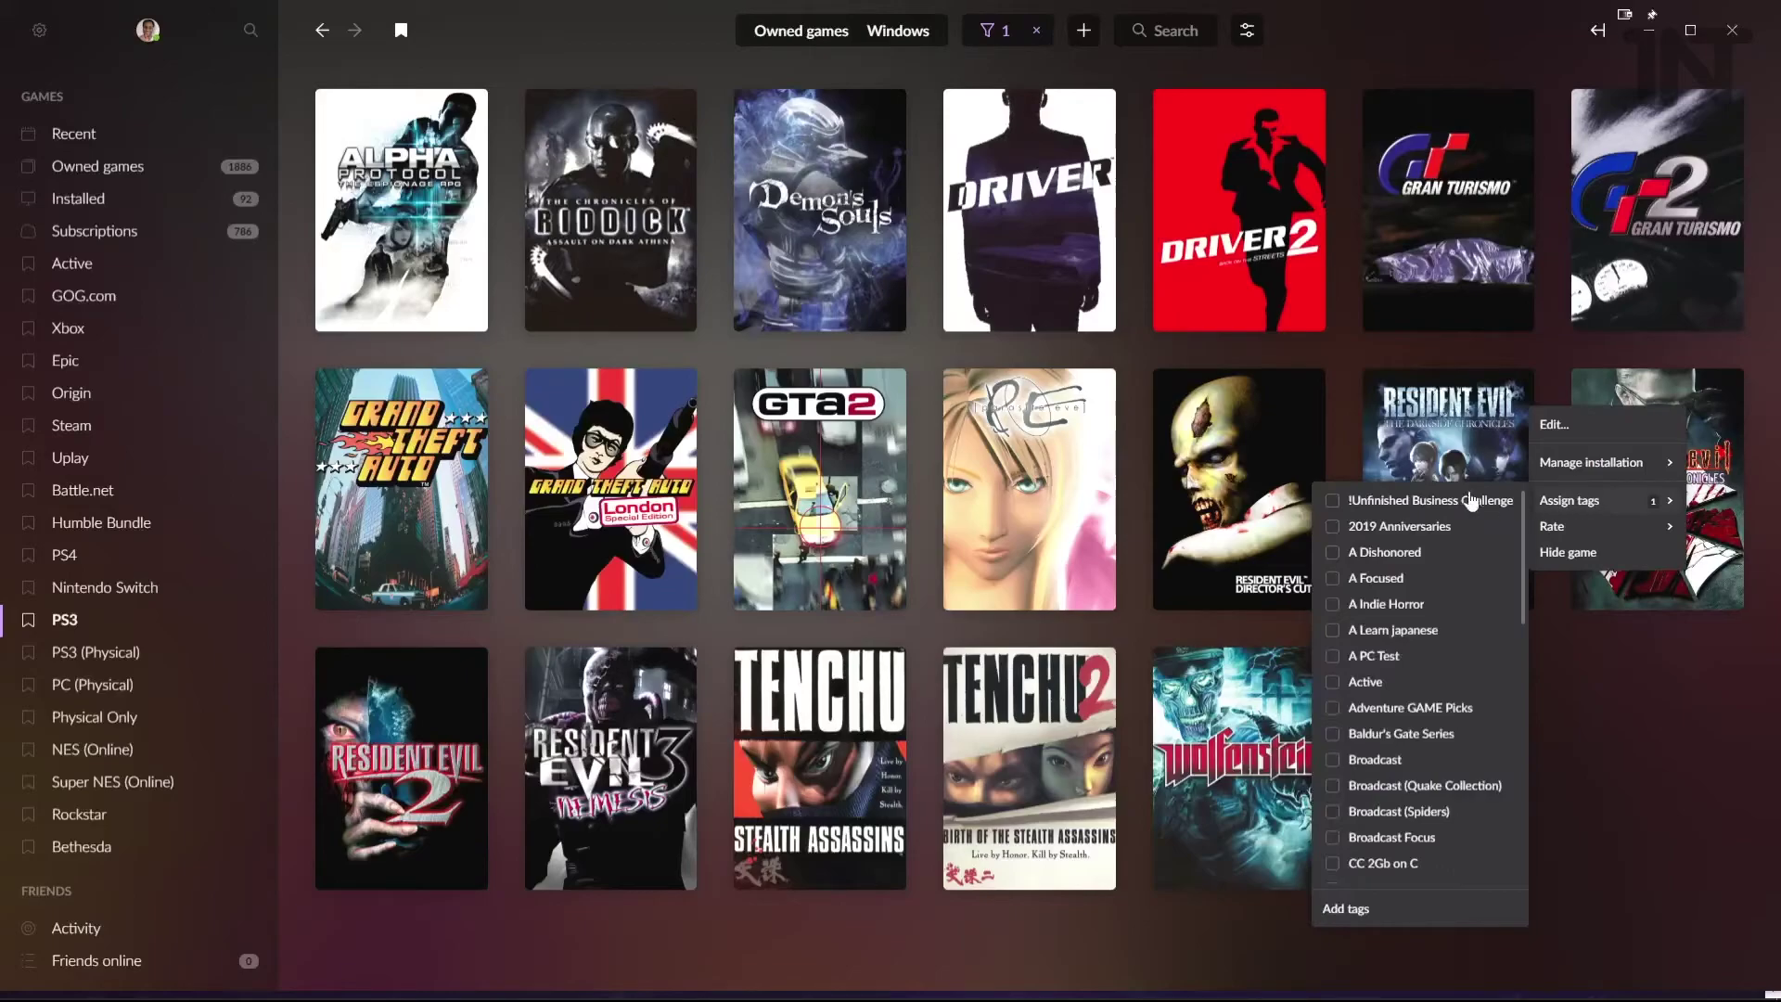
{"action": "right_click", "coordinate": [1017, 463]}
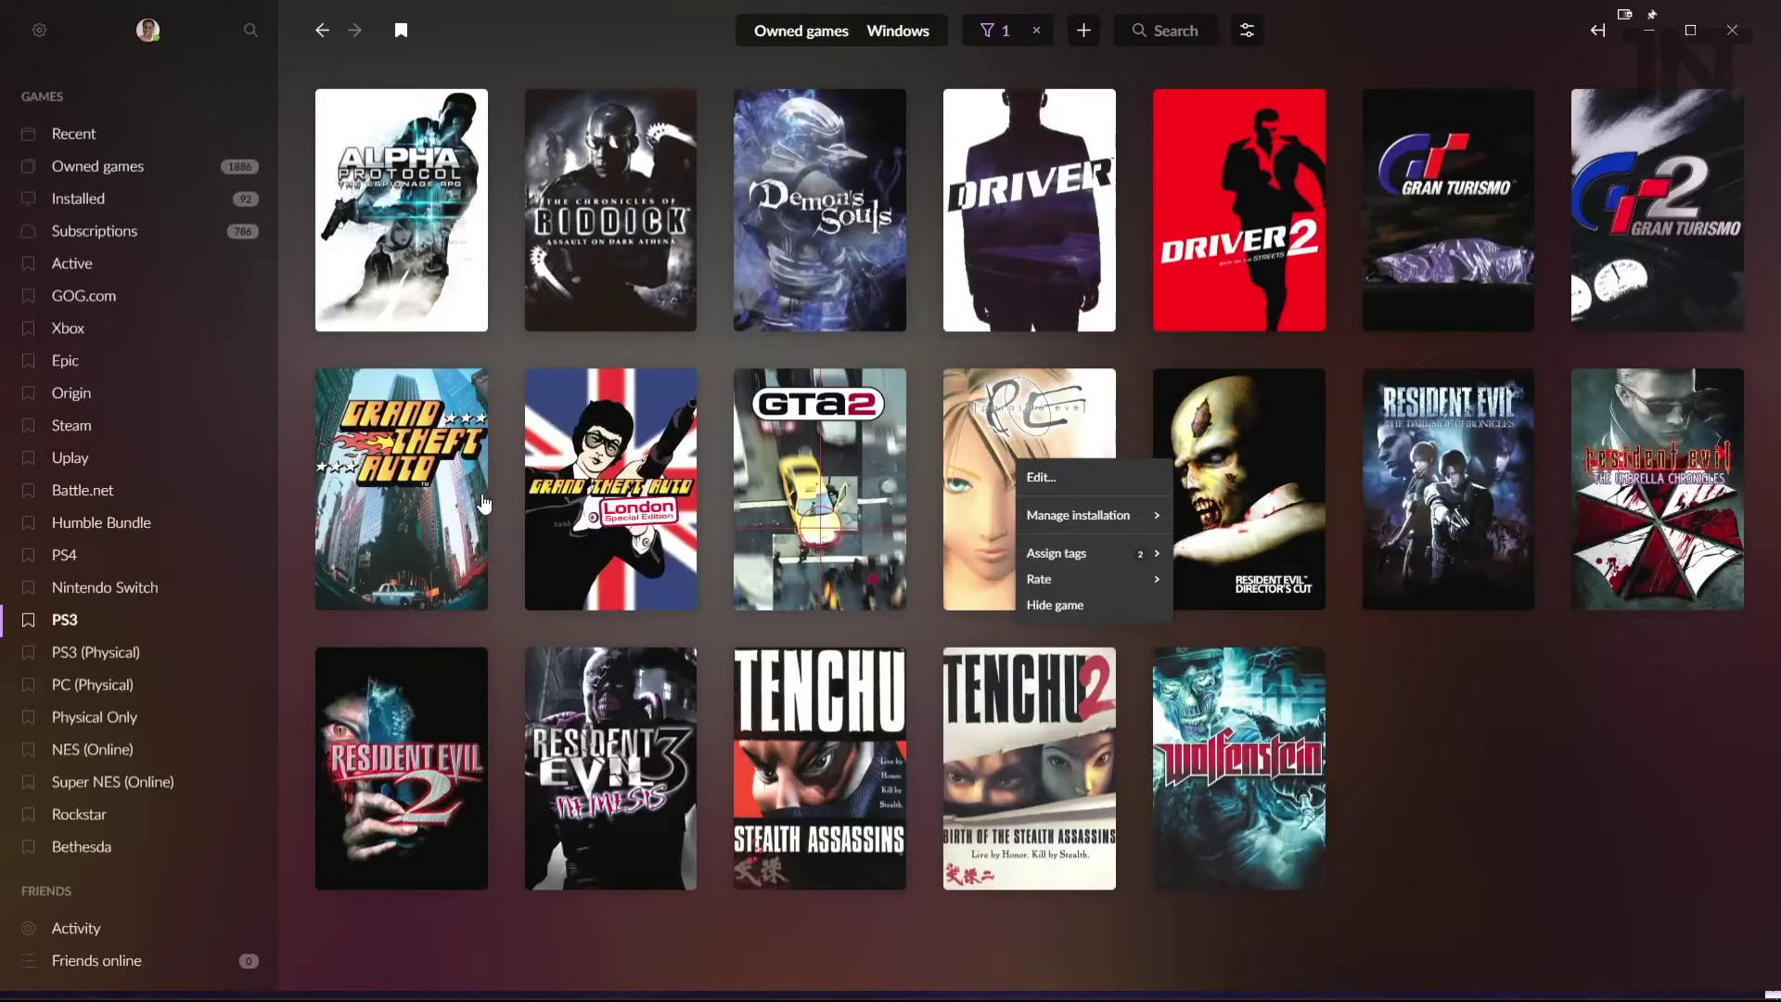
{"action": "left_click", "coordinate": [1540, 791]}
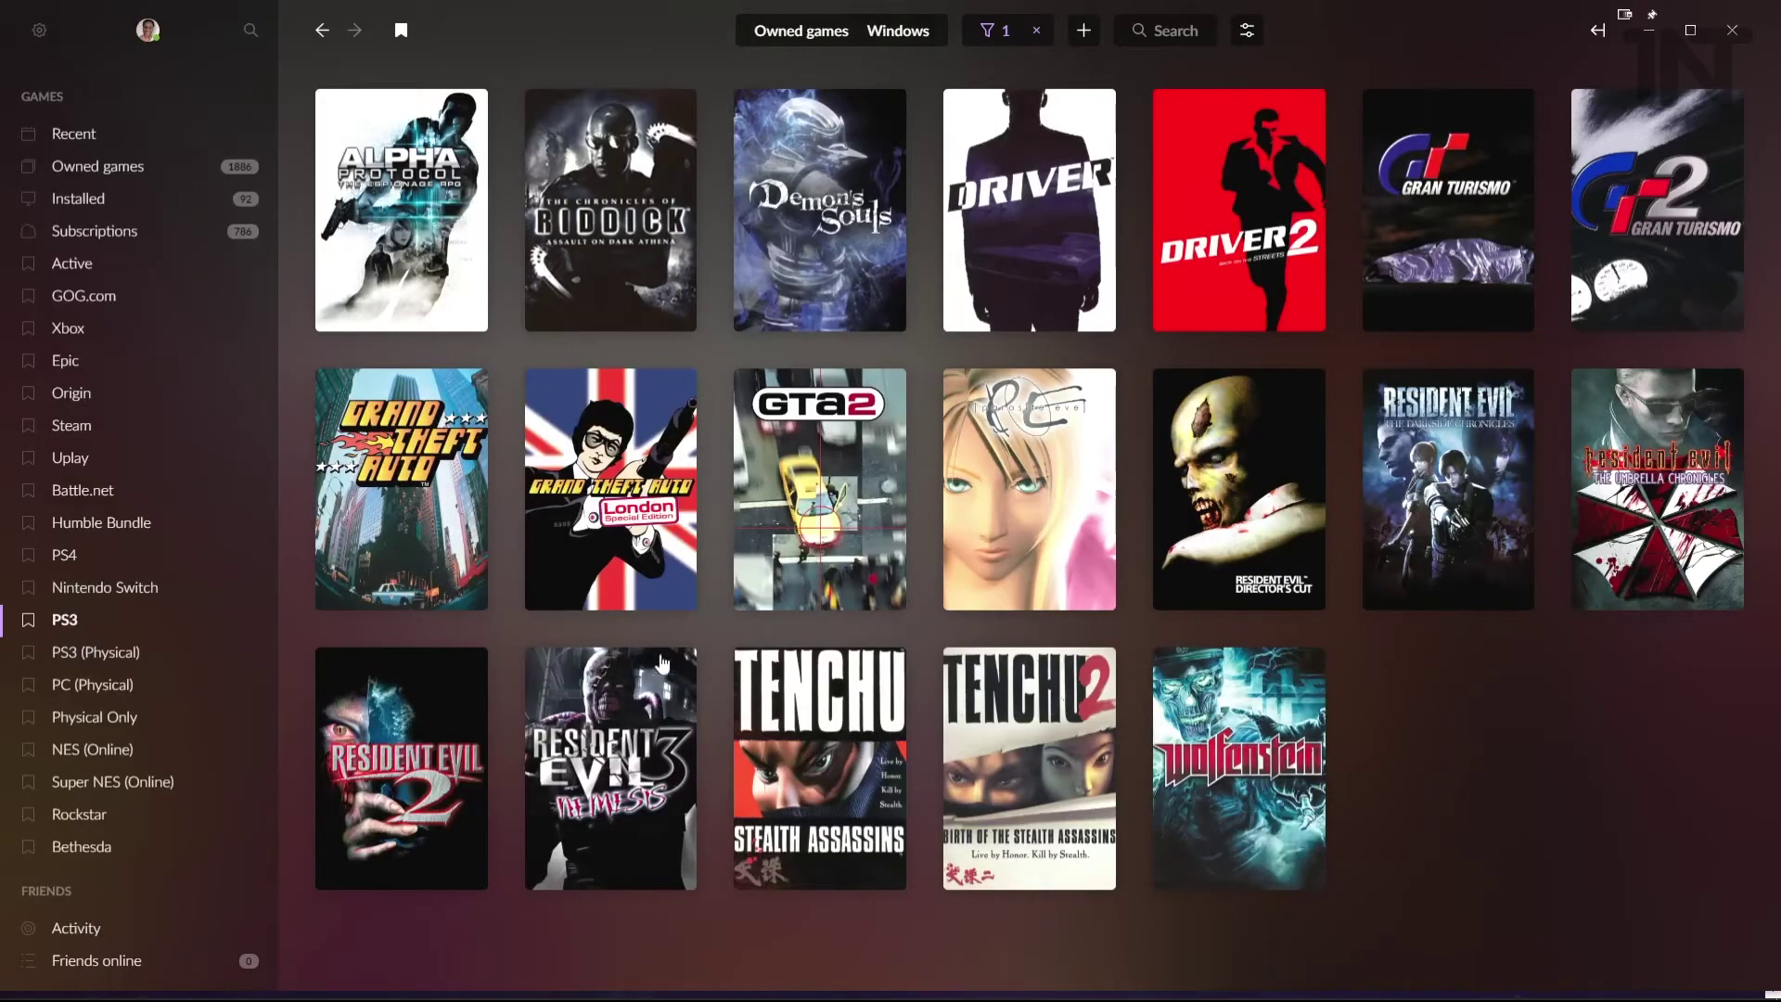
- Bookmark the games tagged PS3 (Digital) directly below PS3, and check the PS3 (Physical) and PS3 bookmarks
{"action": "left_click", "coordinate": [252, 32]}
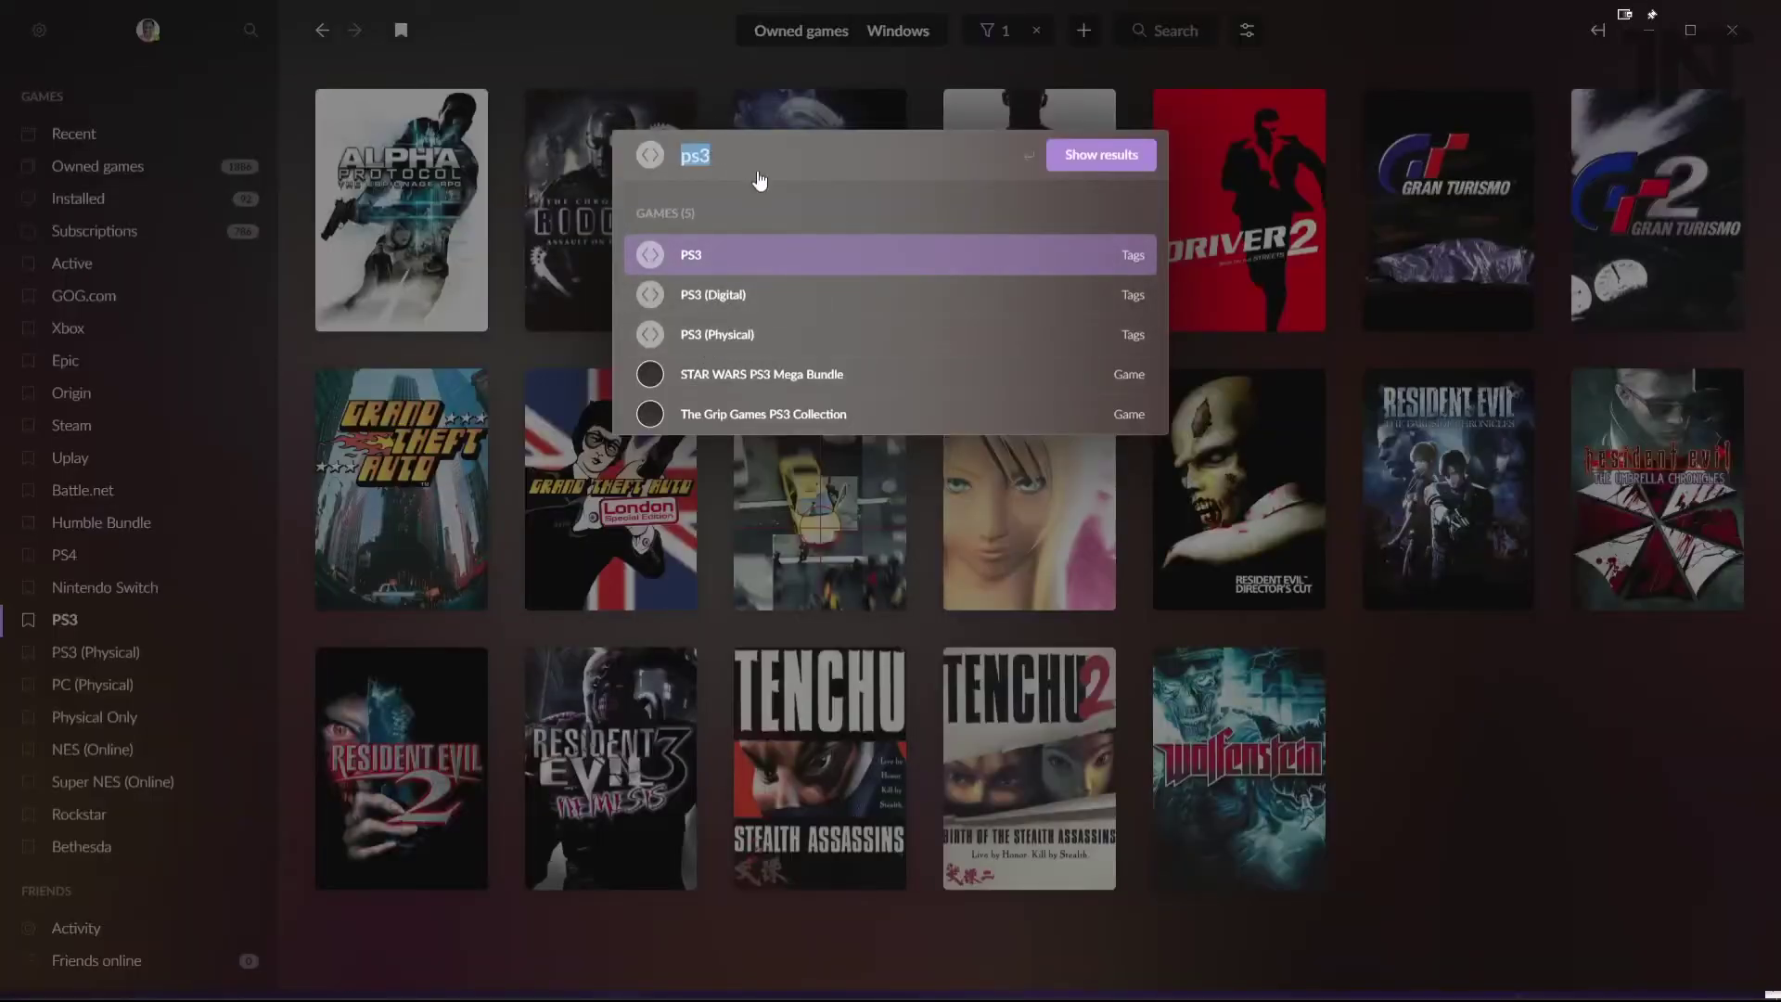
{"action": "left_click", "coordinate": [719, 297]}
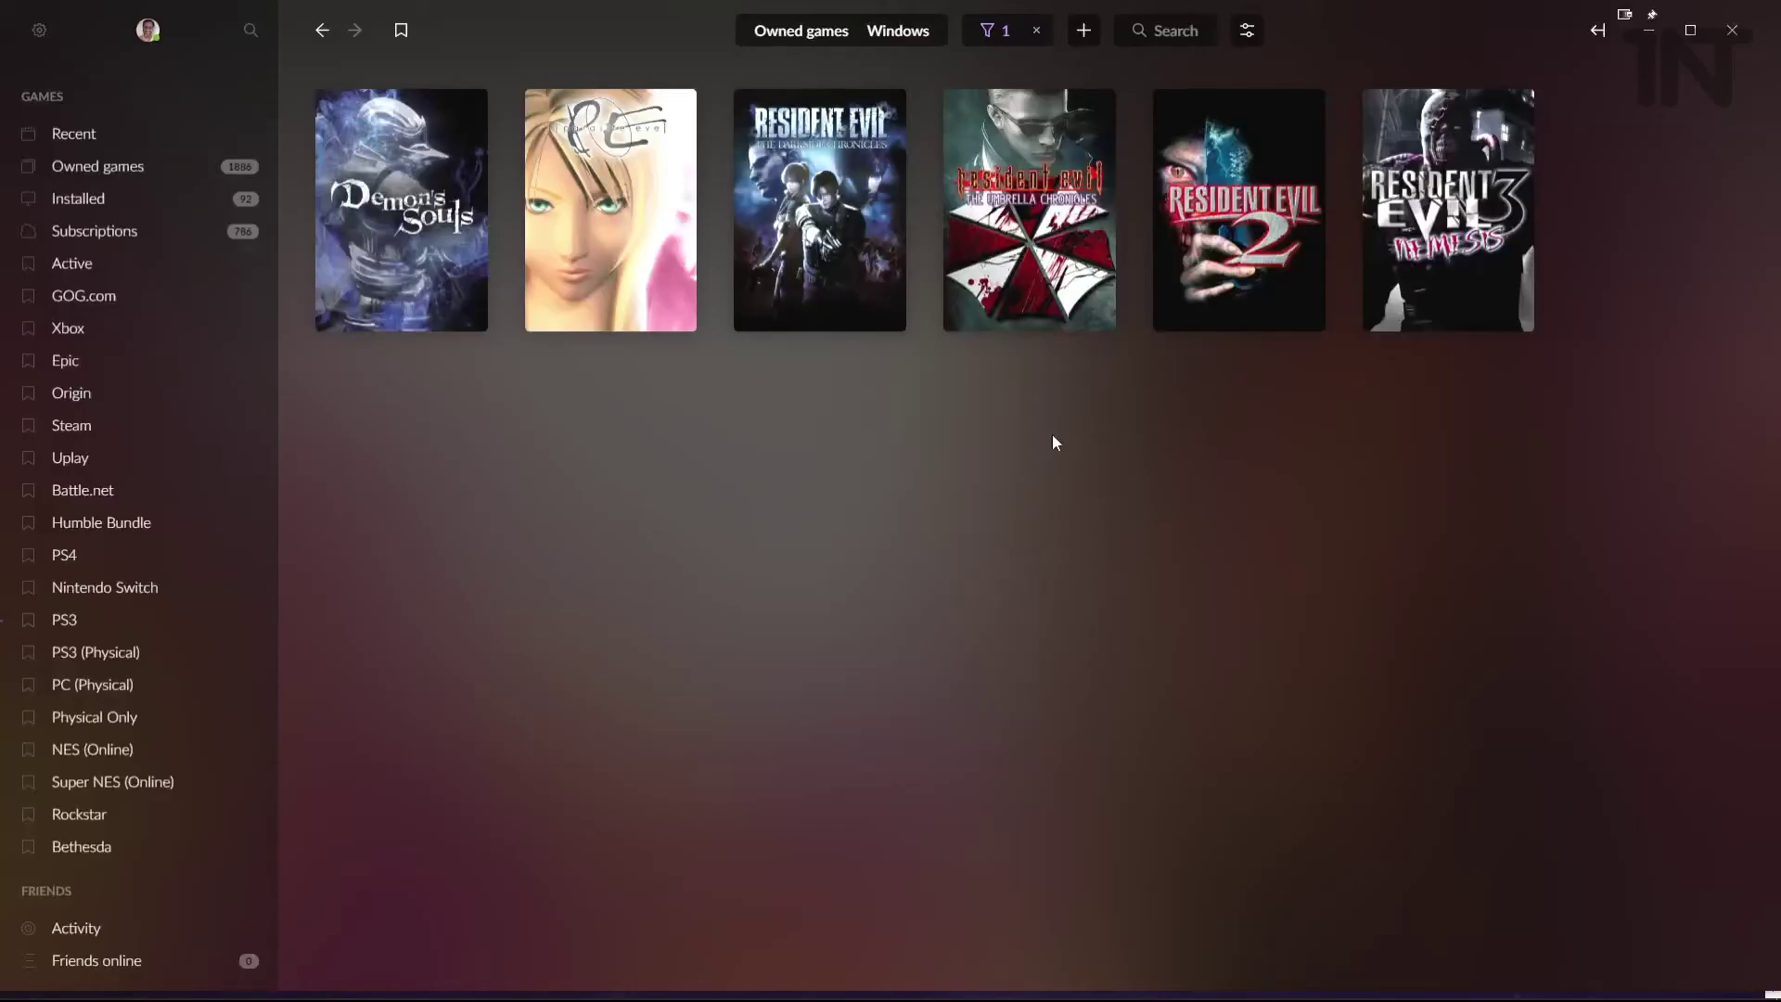
{"action": "left_click", "coordinate": [400, 34]}
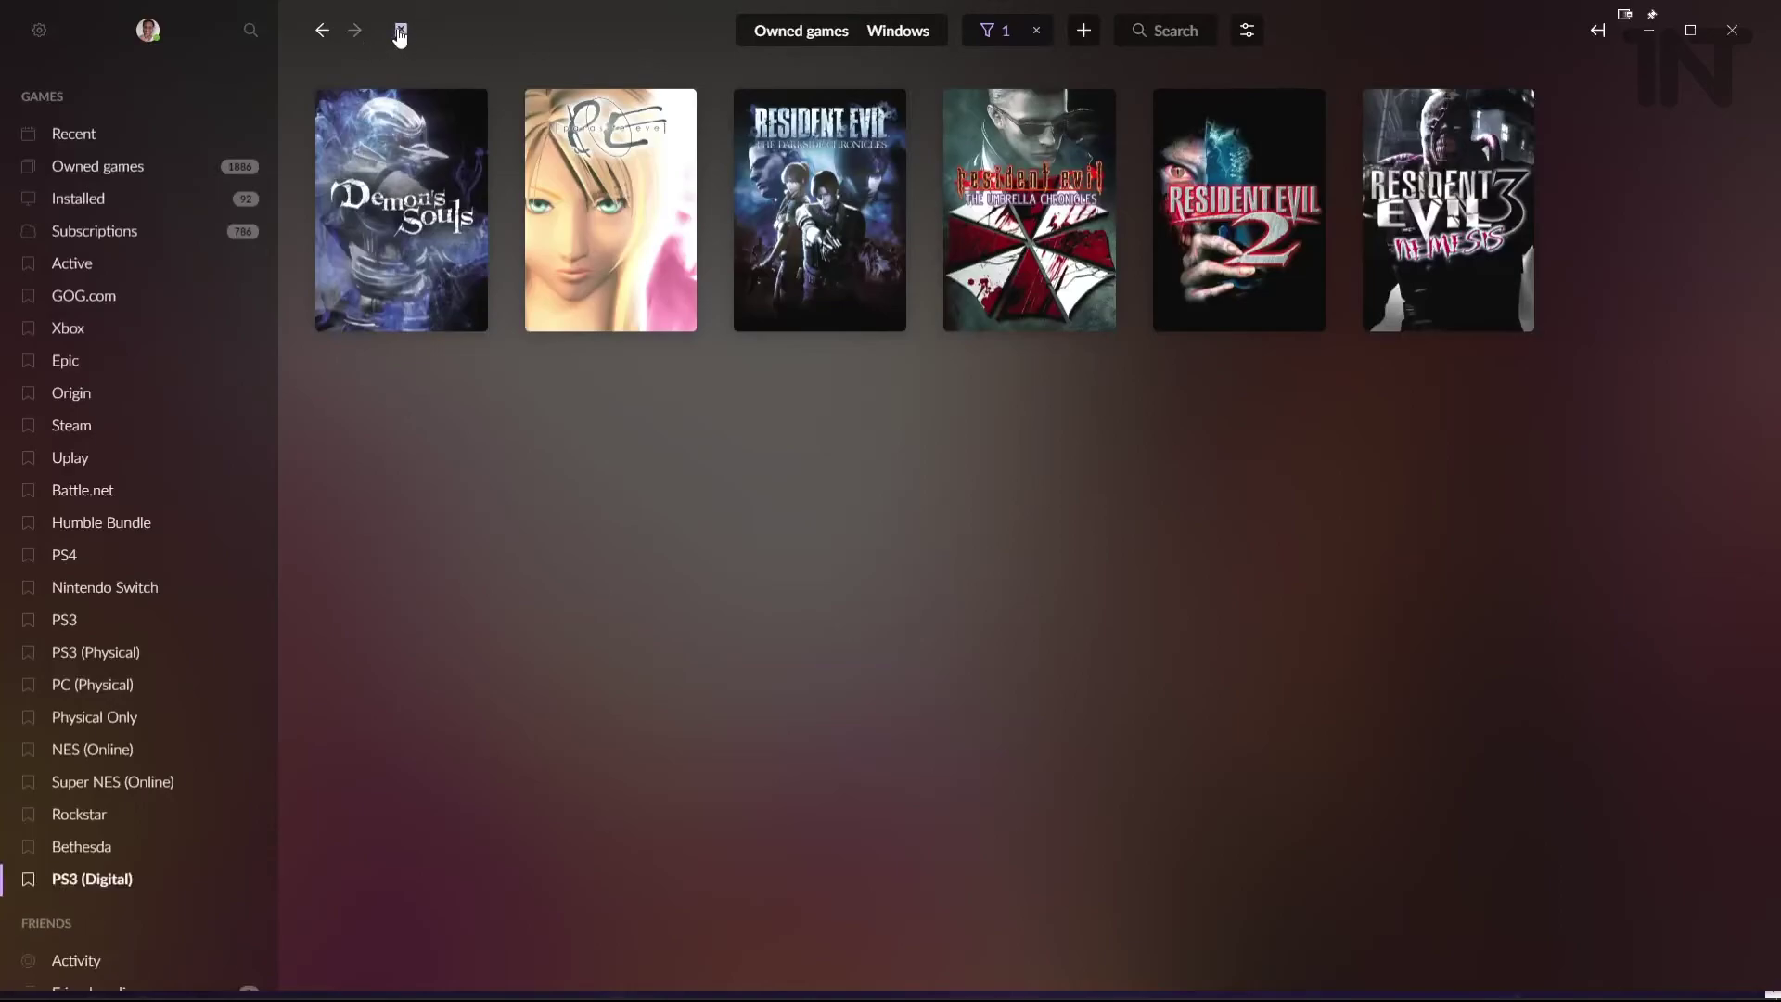
{"action": "left_click_drag", "start_coordinate": [96, 889], "coordinate": [236, 683]}
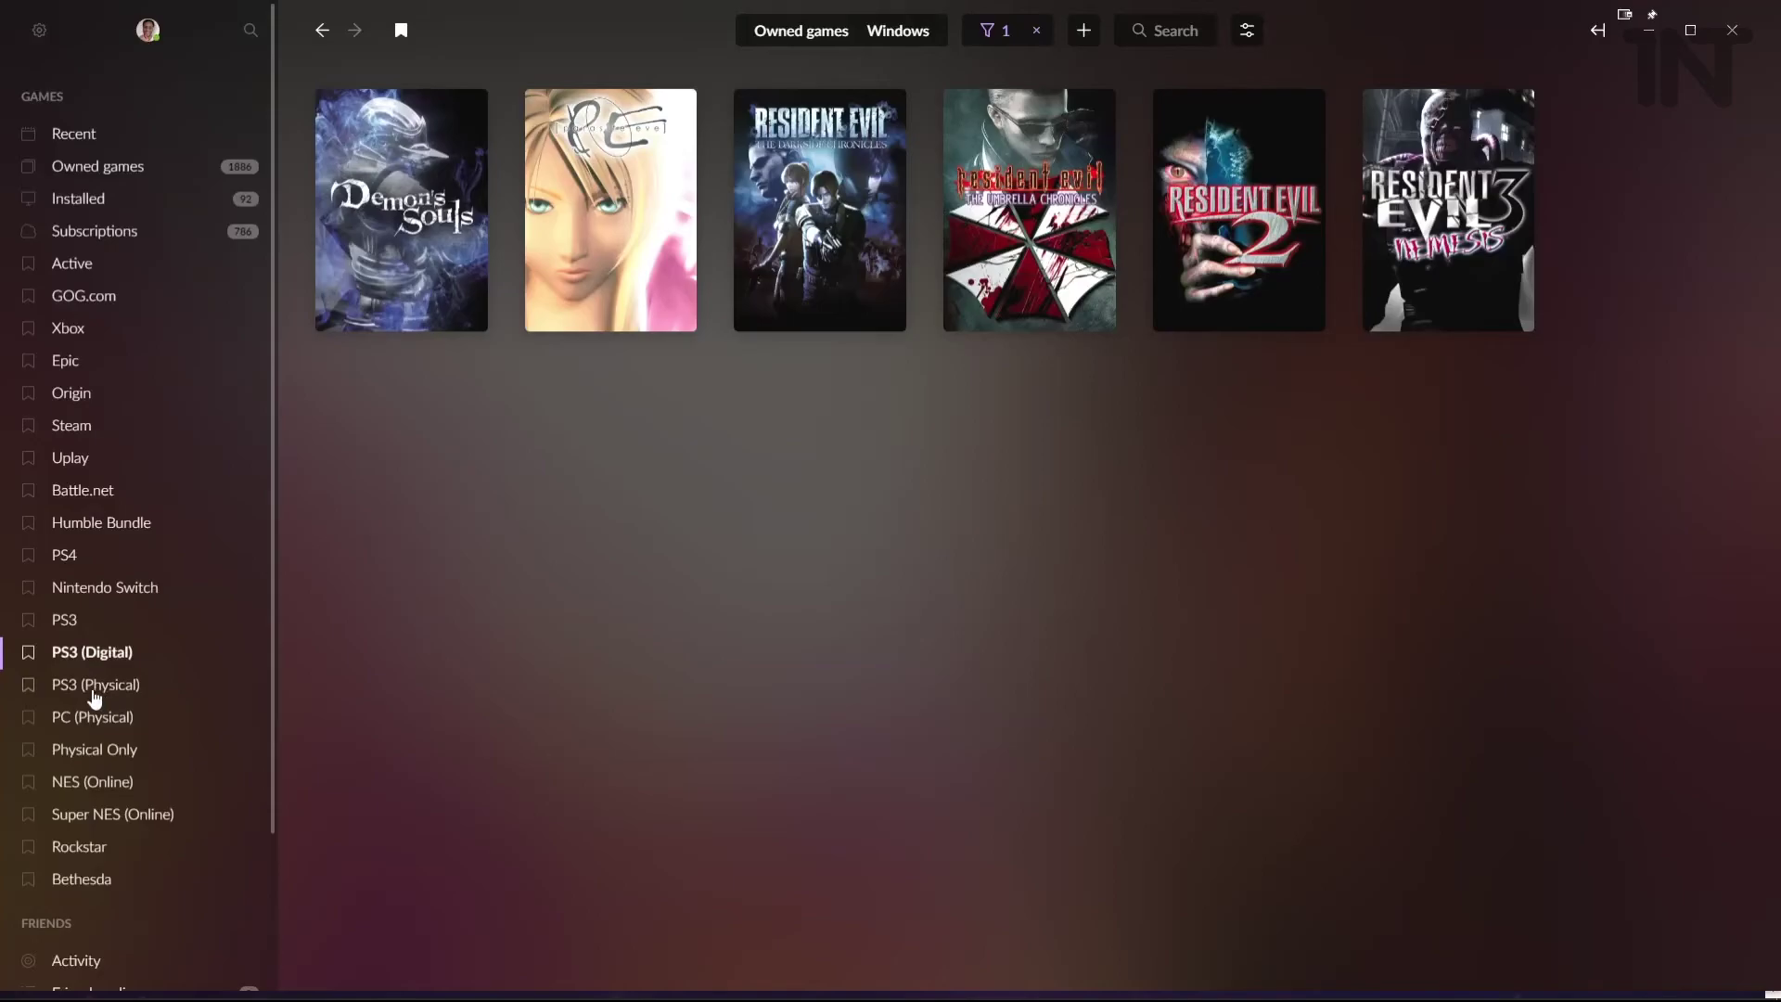
{"action": "left_click", "coordinate": [94, 690]}
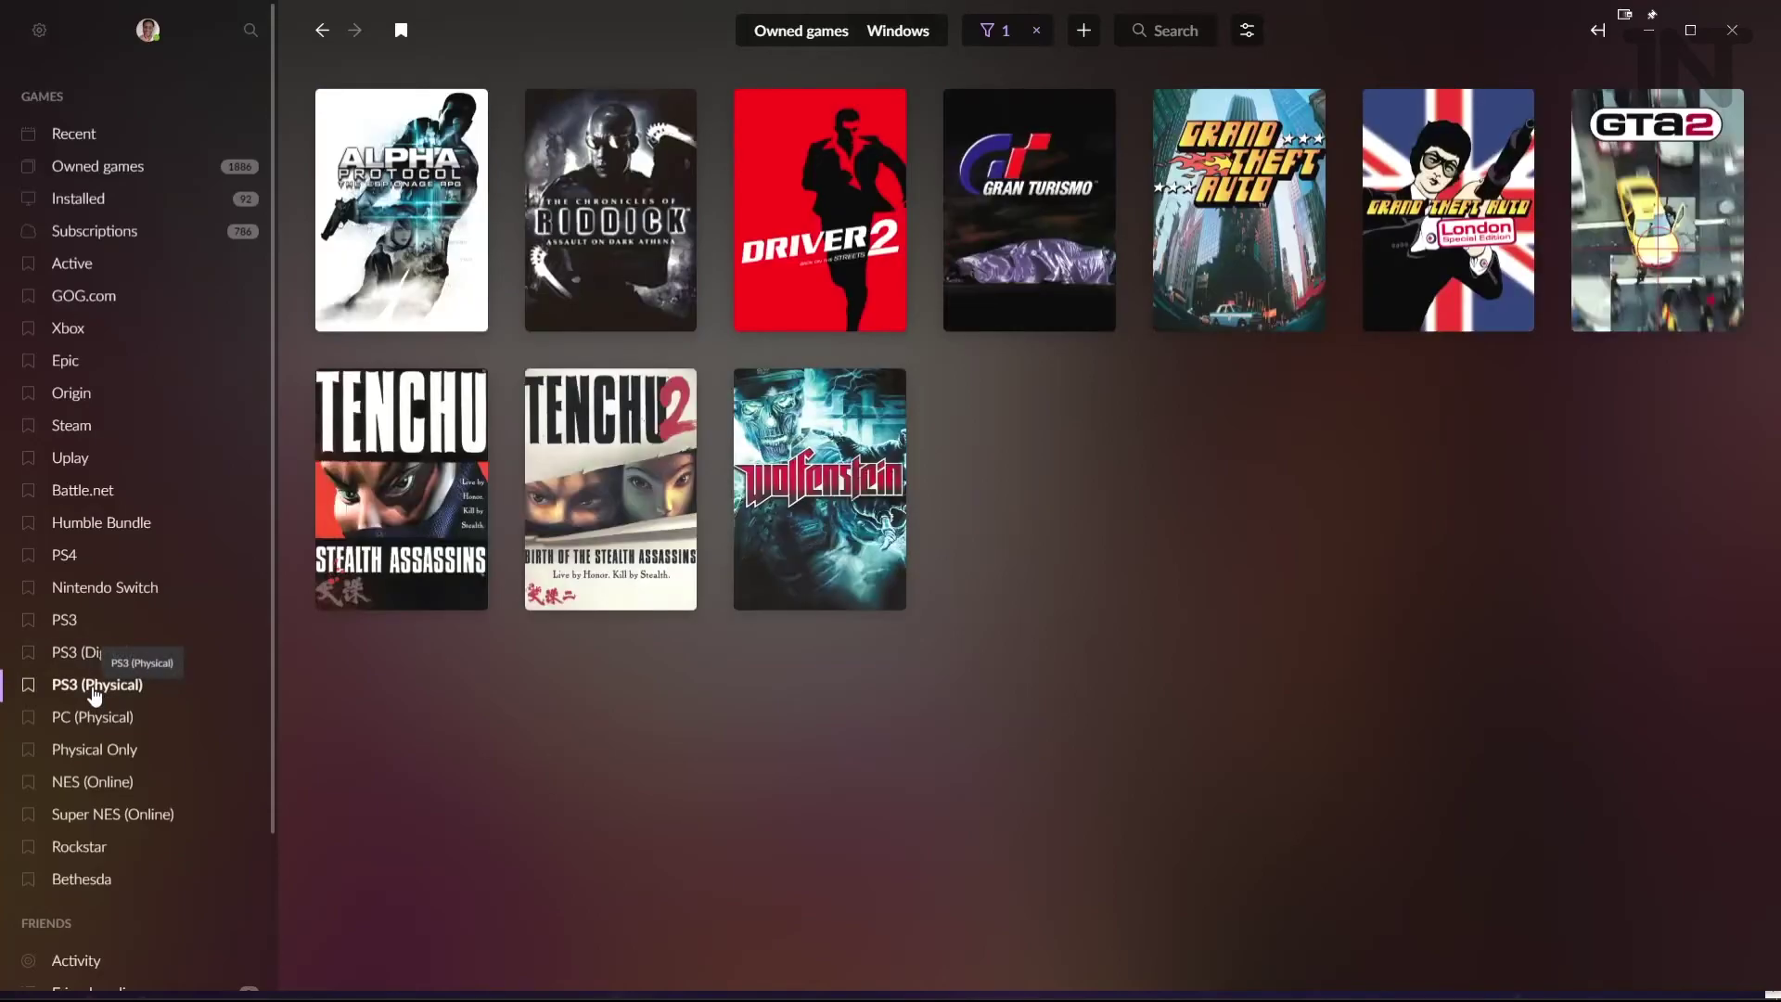
{"action": "left_click", "coordinate": [64, 621]}
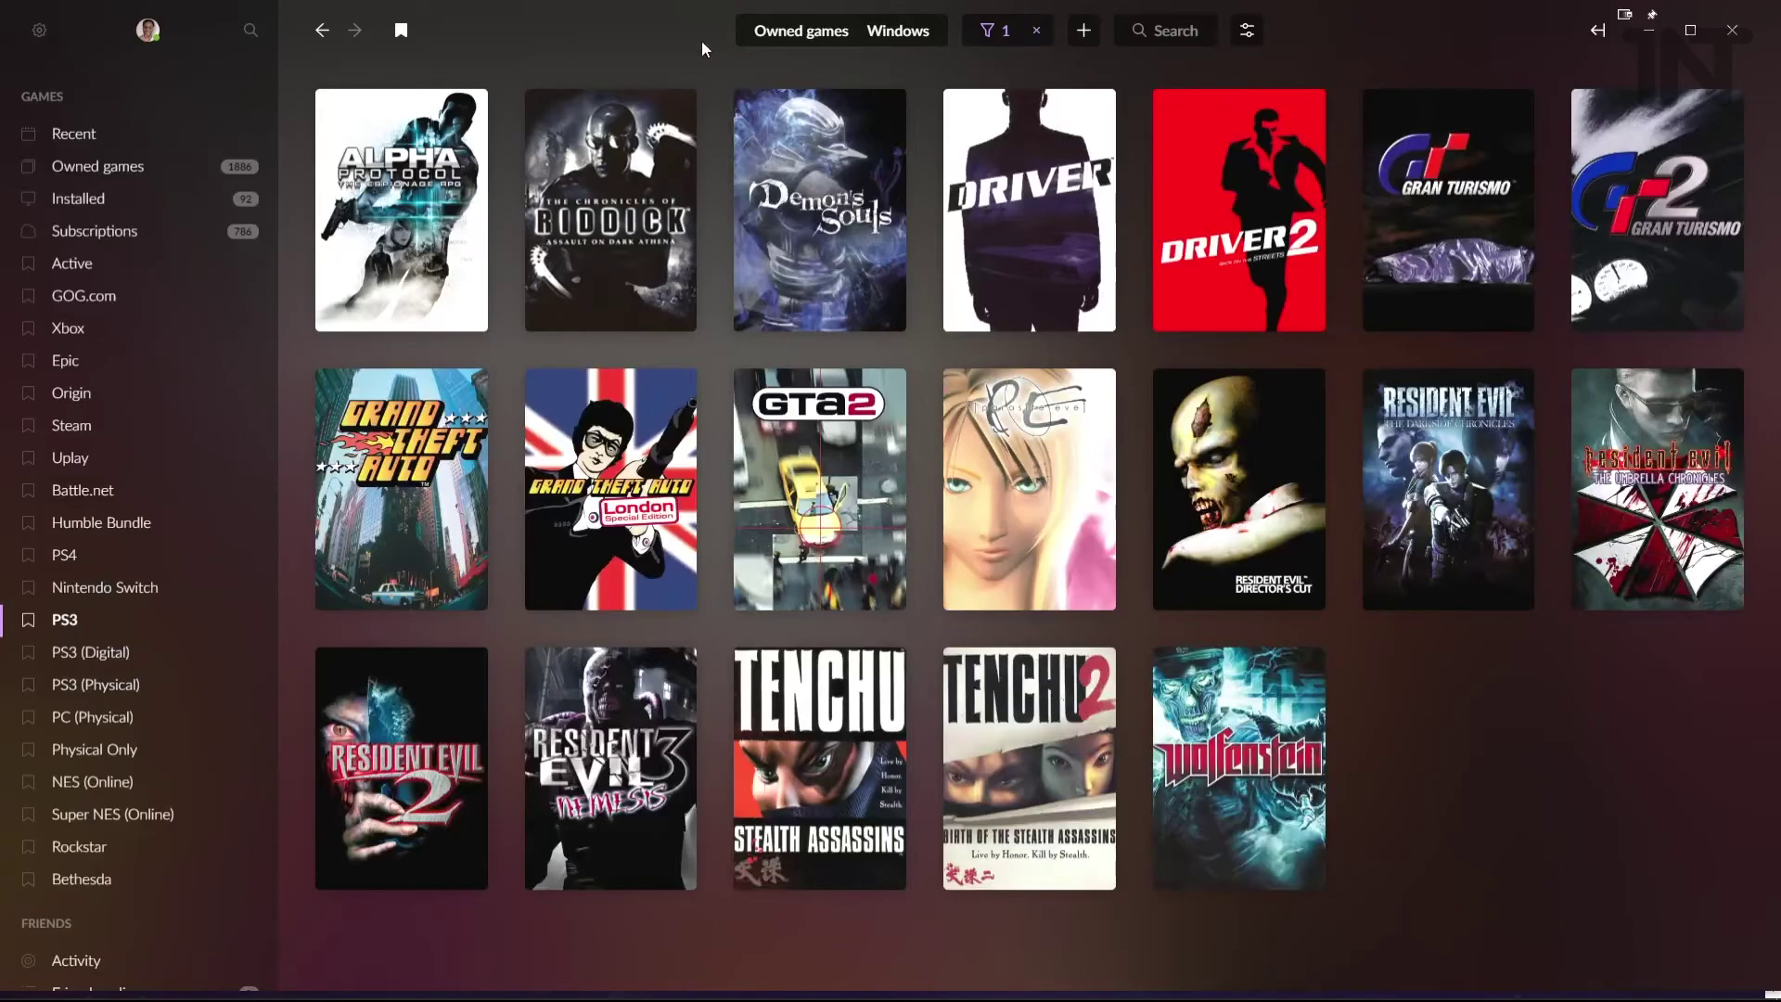